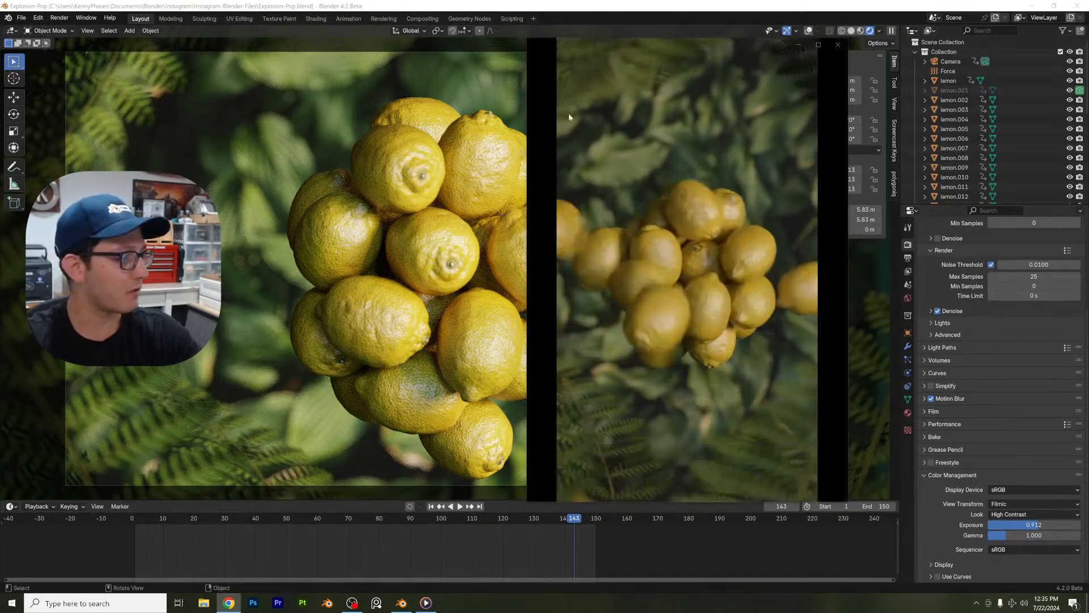
Step: Watch the Lemon-Pop0001-0150 clip while shifting its player window, and close the player
{"action": "left_click_drag", "start_coordinate": [701, 41], "coordinate": [704, 42]}
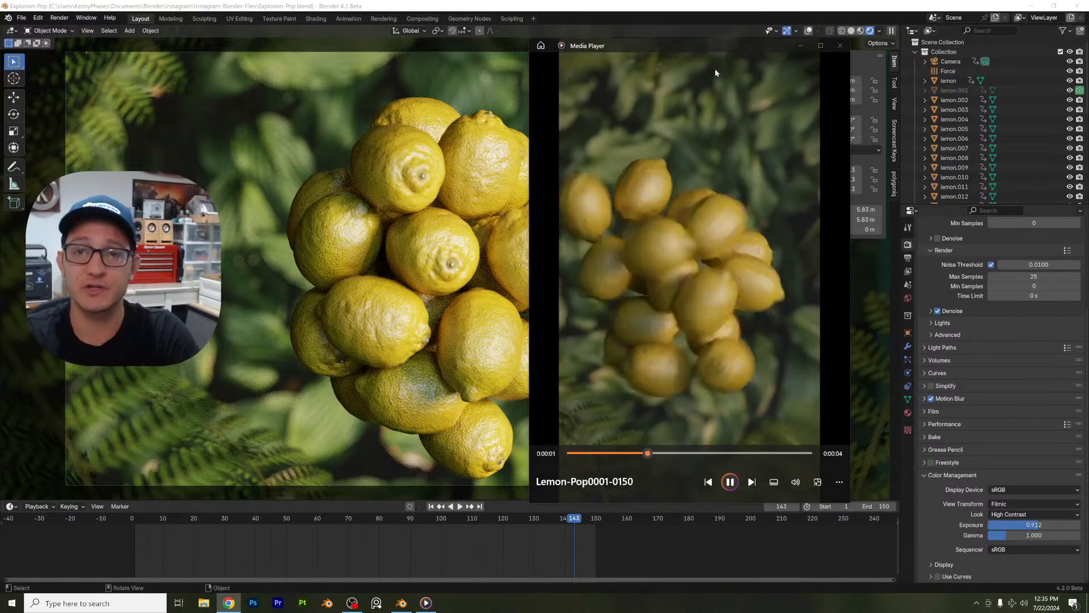
{"action": "left_click_drag", "start_coordinate": [704, 49], "coordinate": [692, 52]}
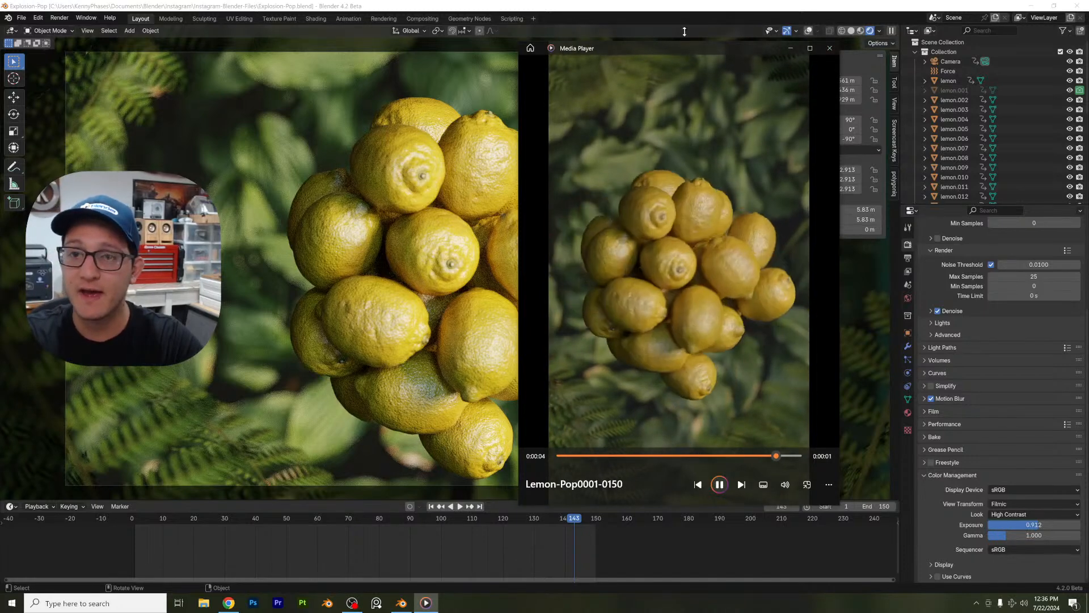
{"action": "left_click_drag", "start_coordinate": [684, 42], "coordinate": [643, 50]}
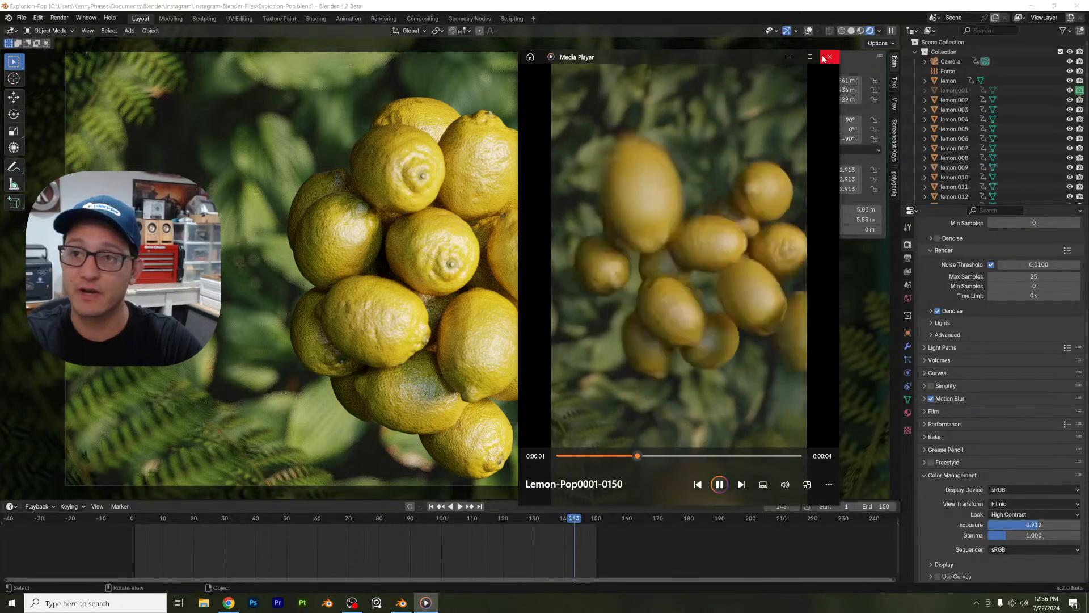
{"action": "left_click", "coordinate": [829, 54]}
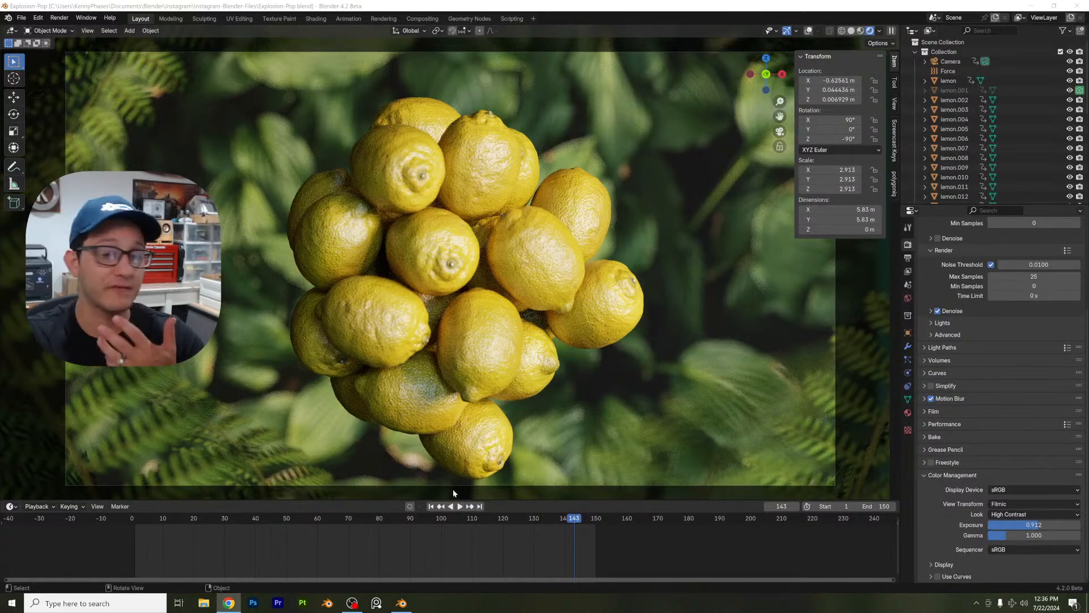
Step: Switch the lemon scene to Solid shading and preview its animation from the first frame
{"action": "left_click_drag", "start_coordinate": [359, 520], "coordinate": [284, 520]}
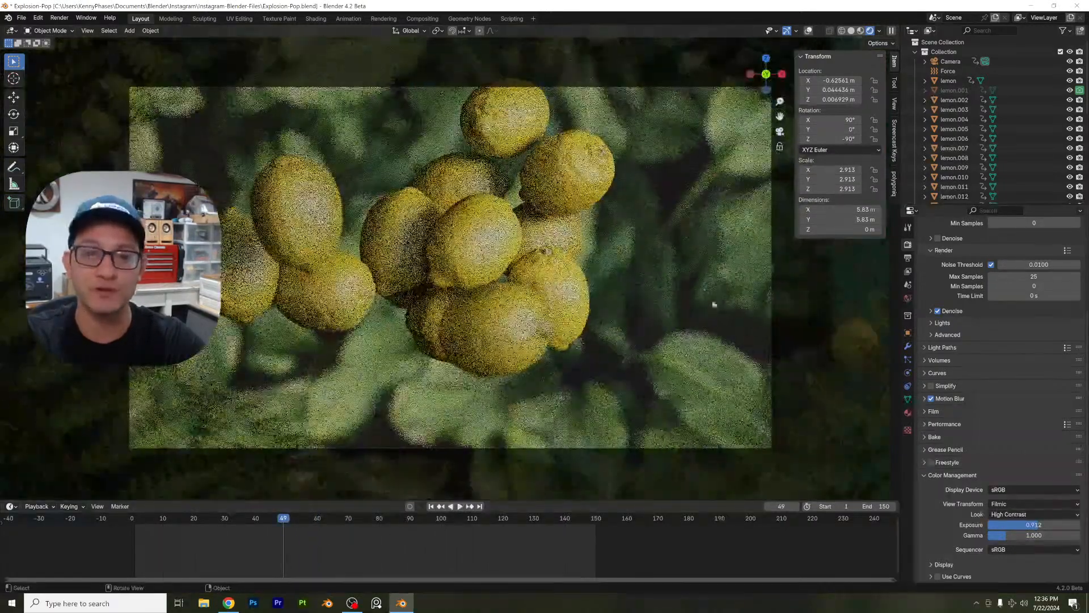
{"action": "left_click", "coordinate": [851, 31]}
{"action": "left_click_drag", "start_coordinate": [207, 516], "coordinate": [135, 518]}
{"action": "scroll", "coordinate": [565, 295], "scroll_direction": "down", "scroll_amount": 2}
{"action": "key", "text": "space"}
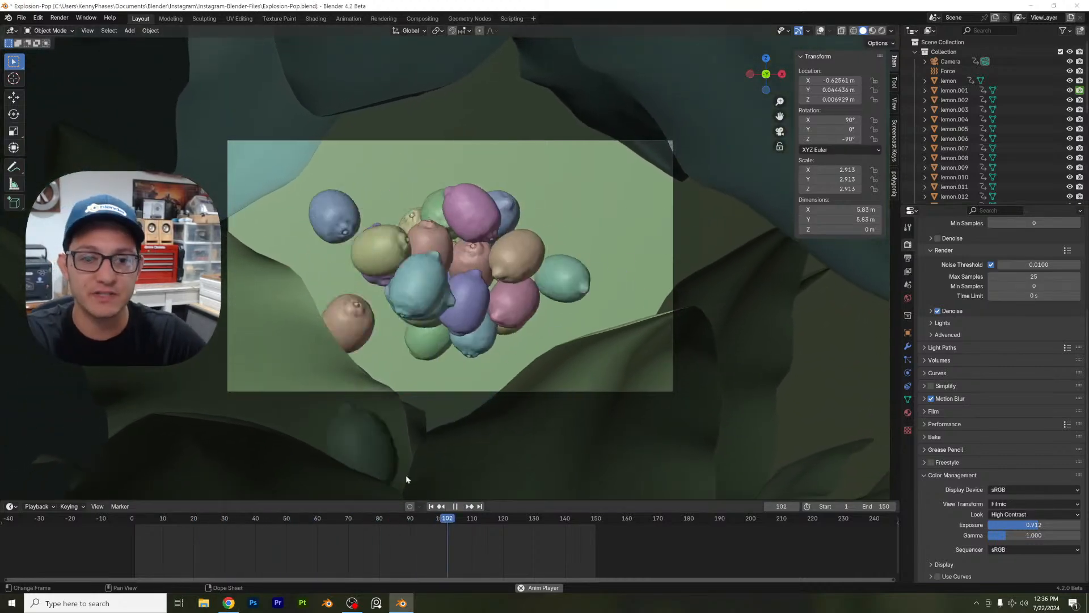
{"action": "key", "text": "space"}
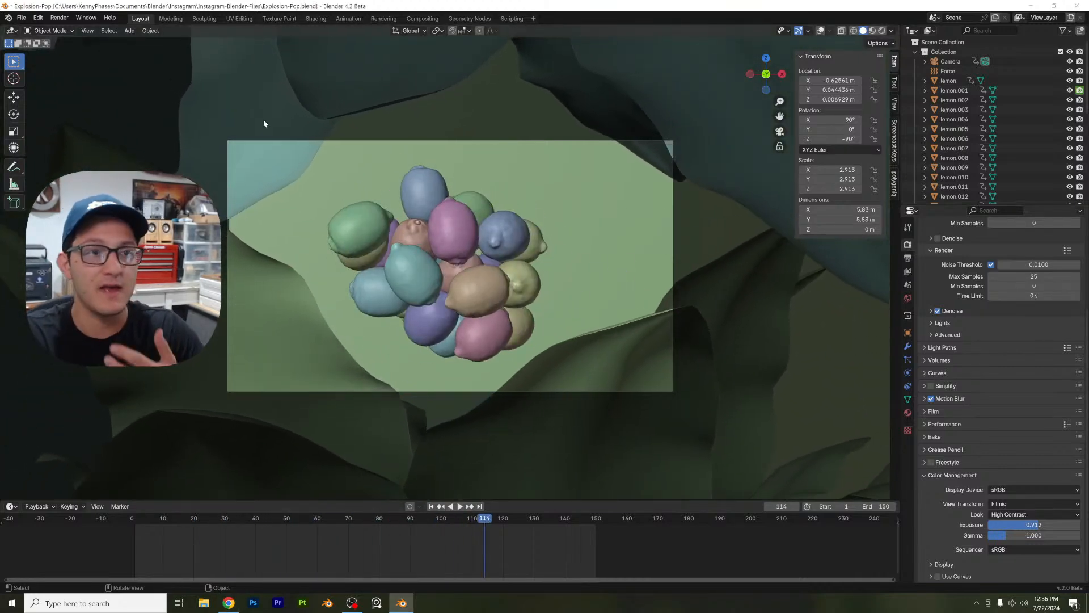
Step: Start a new file, saving the changes to Explosion-Pop.blend
{"action": "left_click", "coordinate": [22, 19]}
{"action": "left_click", "coordinate": [146, 29]}
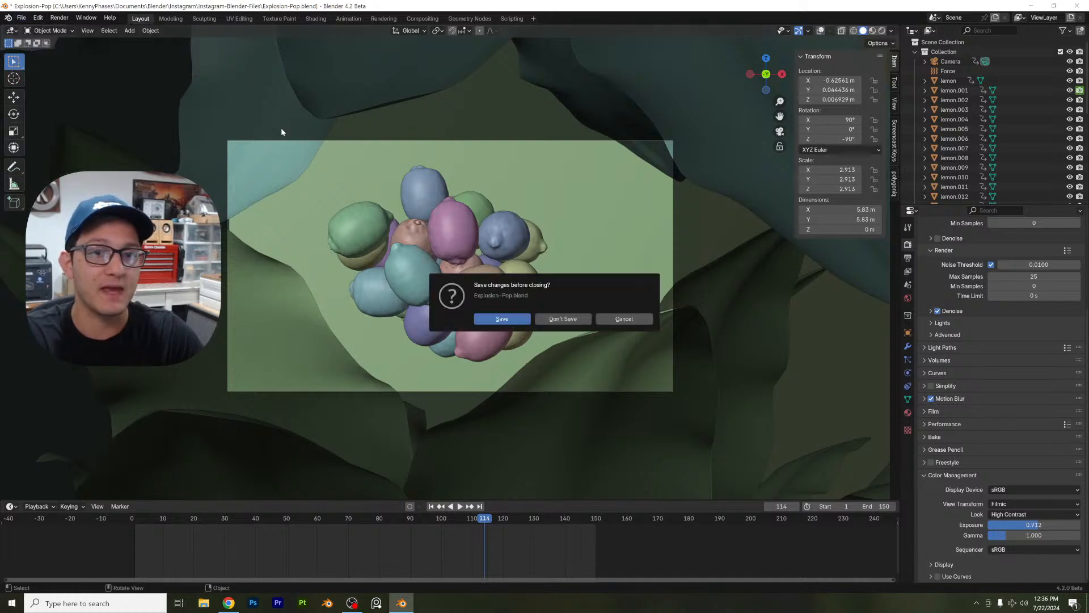
{"action": "left_click", "coordinate": [501, 322]}
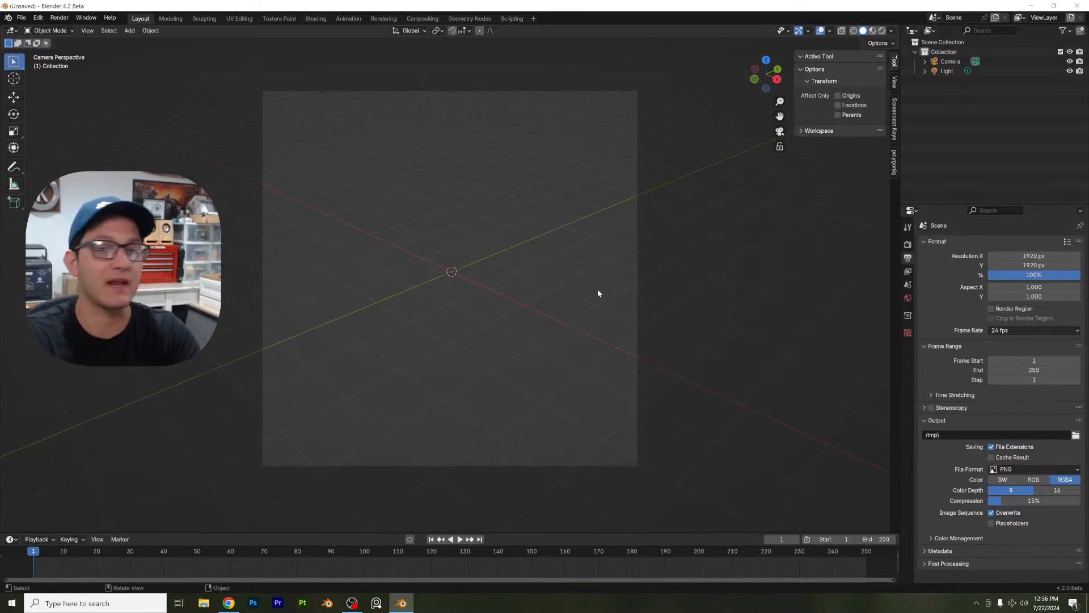
Step: Delete the camera and light from the new scene and add a cube mesh at the origin
{"action": "middle_click_drag", "start_coordinate": [597, 288], "coordinate": [532, 266]}
{"action": "key", "text": "a"}
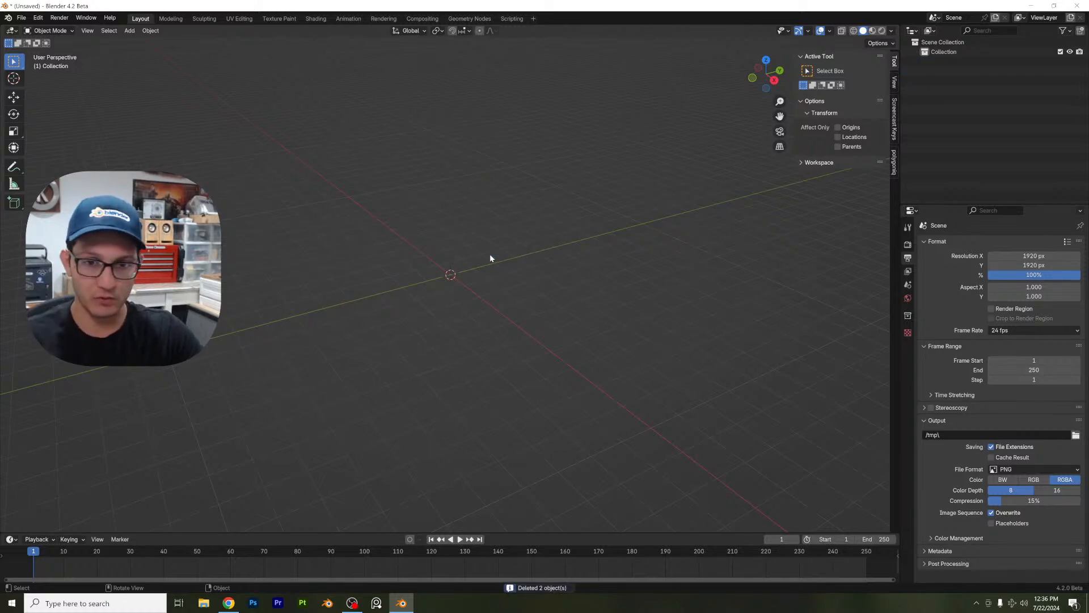
{"action": "left_click", "coordinate": [129, 31]}
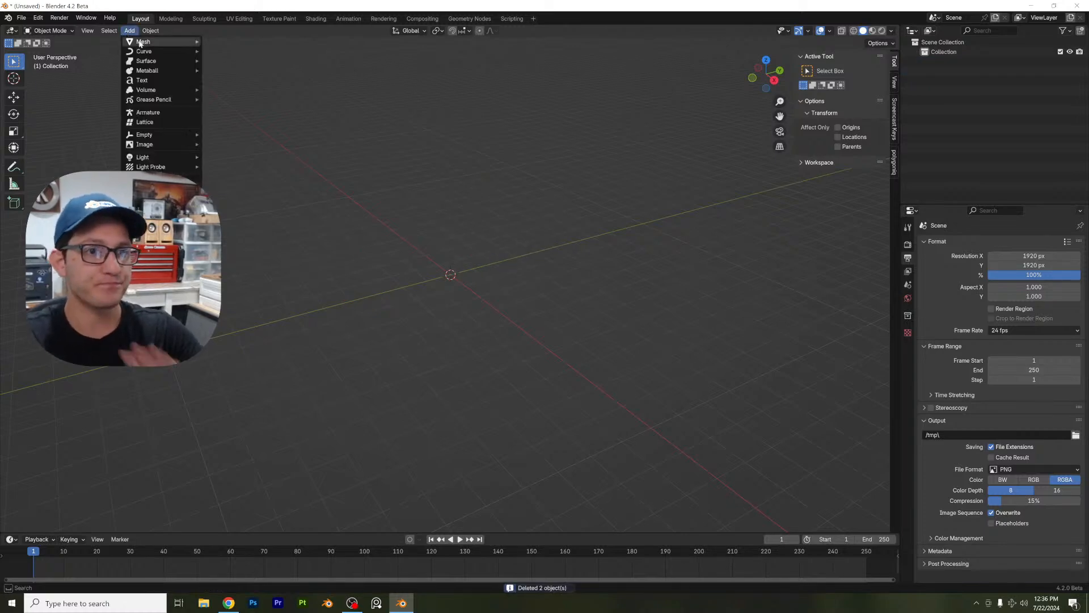
{"action": "mouse_move", "coordinate": [142, 43]}
{"action": "left_click", "coordinate": [230, 49]}
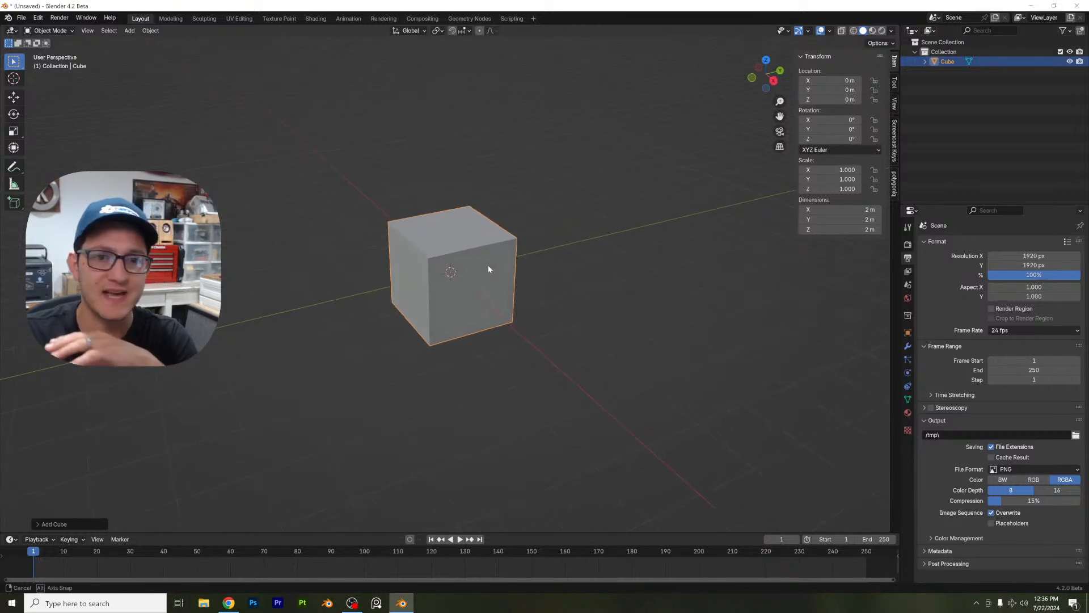
{"action": "scroll", "coordinate": [488, 266], "scroll_direction": "up", "scroll_amount": 2}
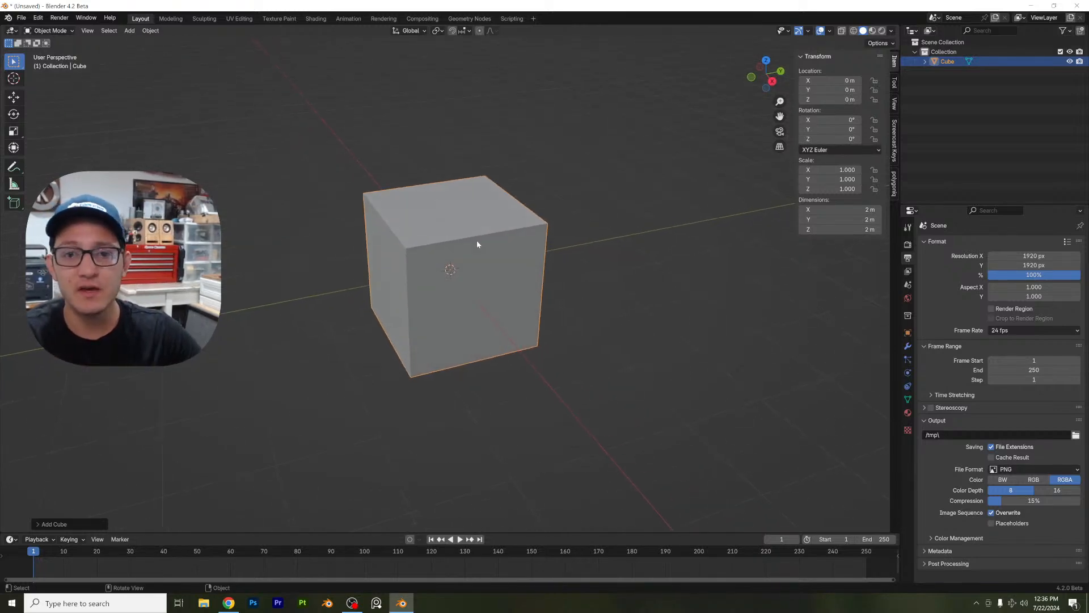
{"action": "middle_click_drag", "start_coordinate": [477, 244], "coordinate": [495, 264]}
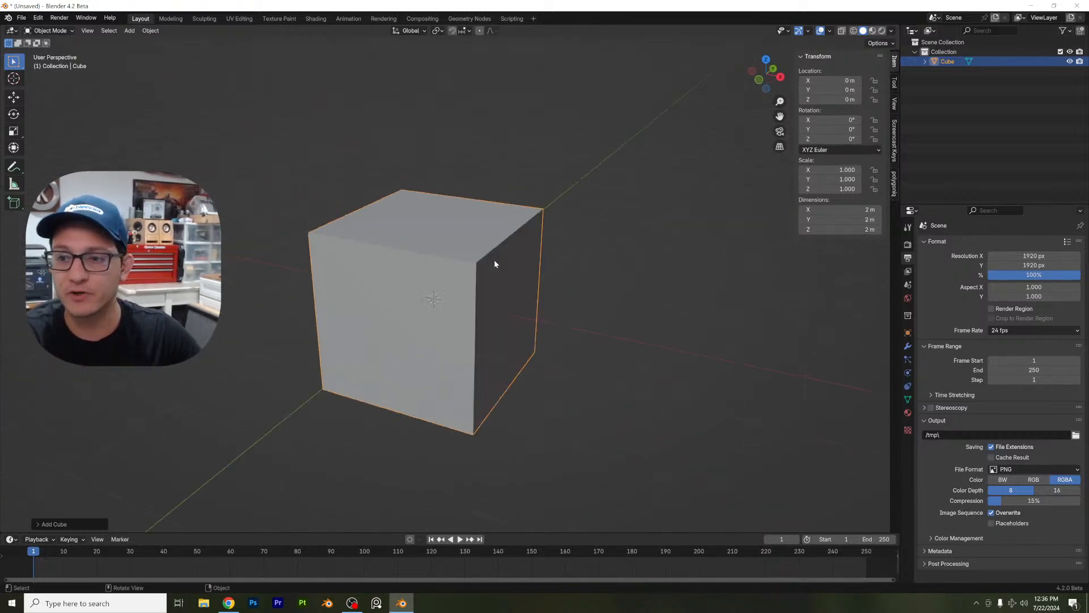
Step: Give the cube Rigid Body physics with its type kept as Active
{"action": "left_click", "coordinate": [907, 373]}
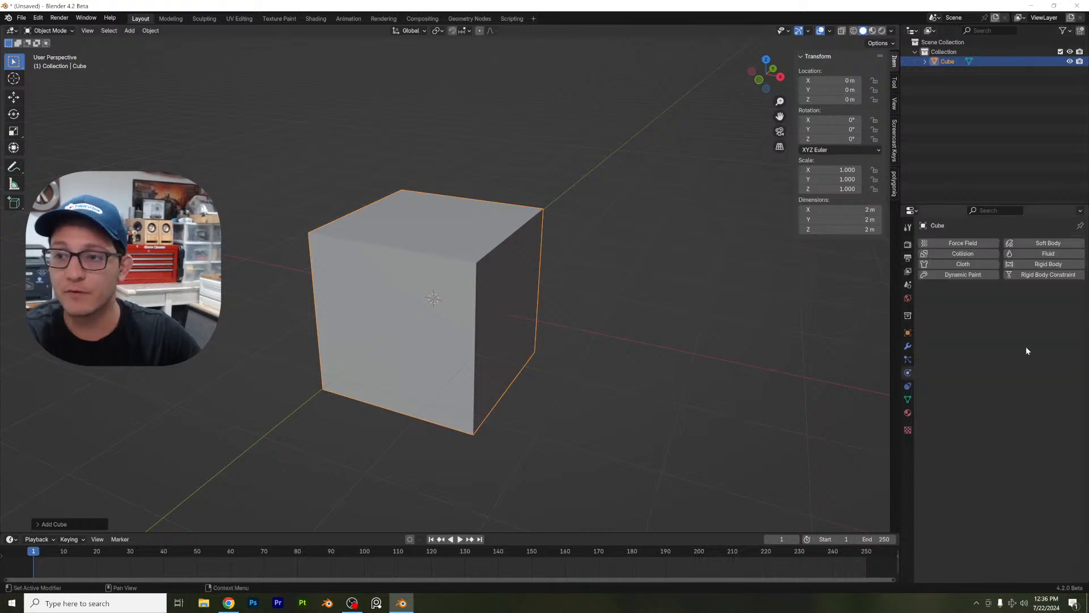
{"action": "left_click", "coordinate": [1025, 265]}
{"action": "left_click", "coordinate": [1013, 304]}
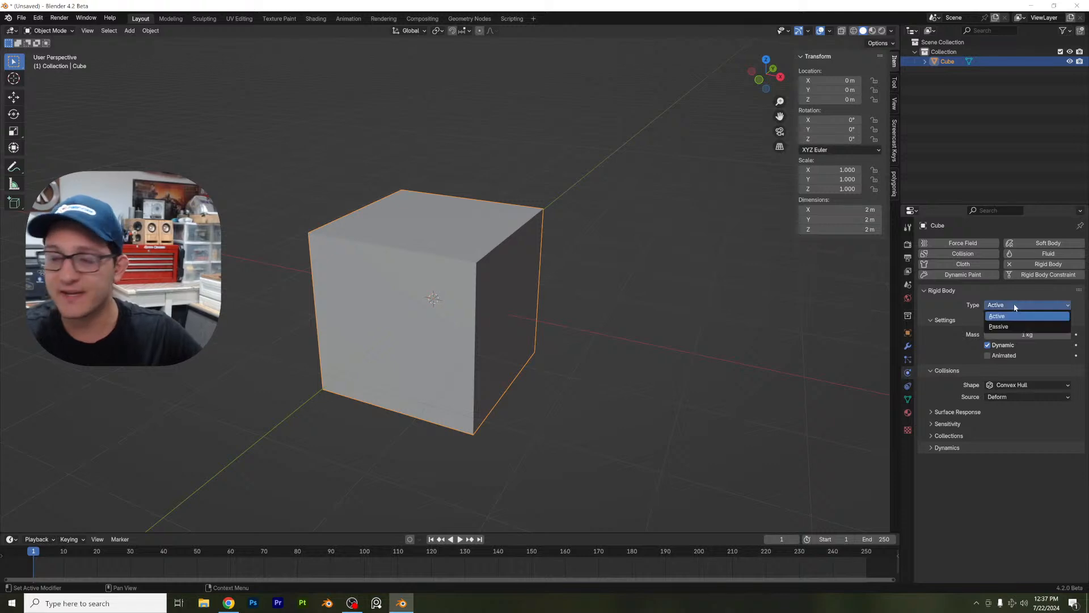
{"action": "left_click", "coordinate": [1013, 305]}
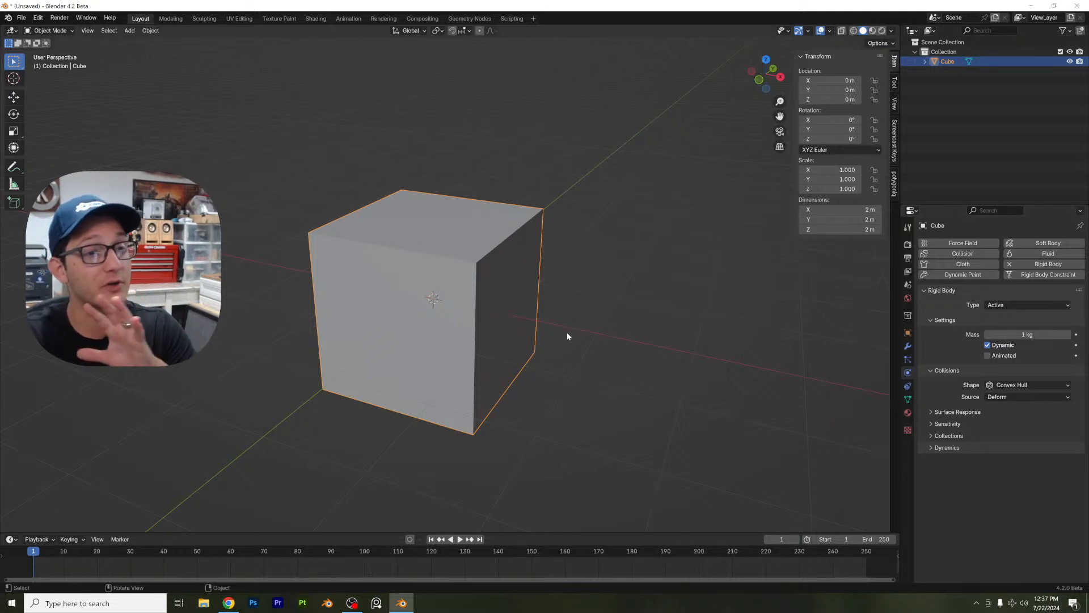
Step: Scale the cube down to about 0.6 and move it off-centre to about X -1.02 m, Y -0.71 m, Z 0.36 m
{"action": "left_click", "coordinate": [587, 267]}
{"action": "left_click", "coordinate": [459, 237]}
{"action": "key", "text": "s"}
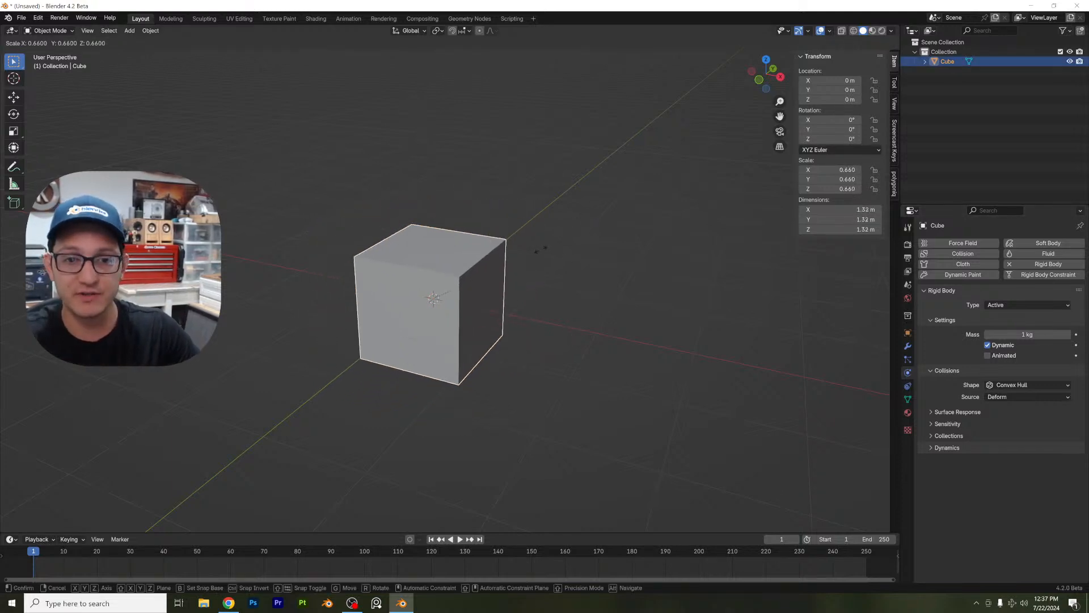
{"action": "left_click", "coordinate": [526, 248]}
{"action": "key", "text": "g"}
{"action": "left_click", "coordinate": [407, 222]}
{"action": "middle_click_drag", "start_coordinate": [473, 231], "coordinate": [477, 258]}
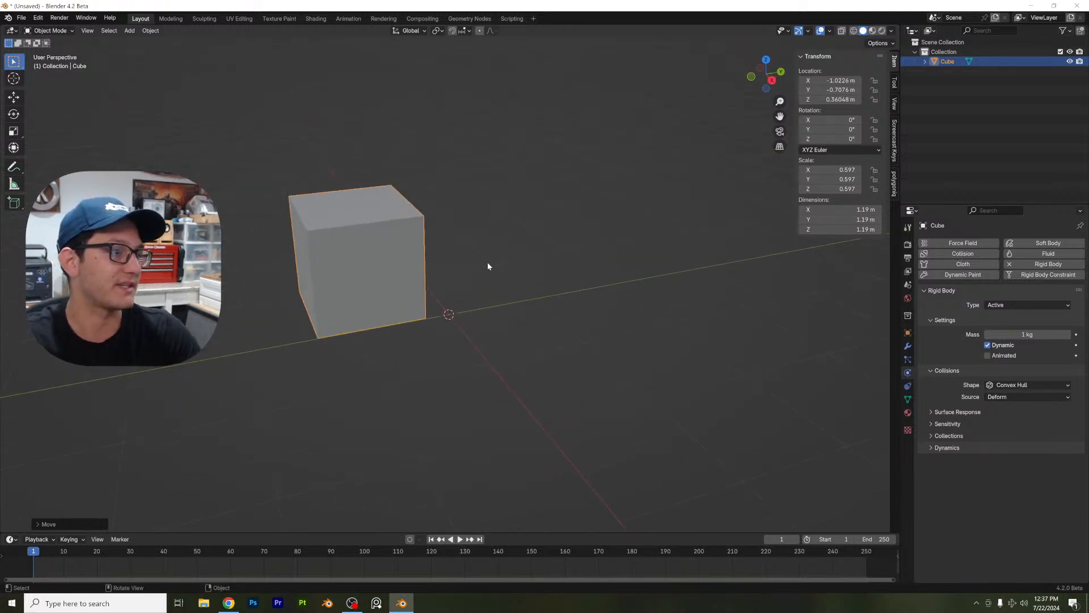
Step: Set the scene's gravity to 0 m/s² on the X, Y and Z axes
{"action": "left_click", "coordinate": [909, 285]}
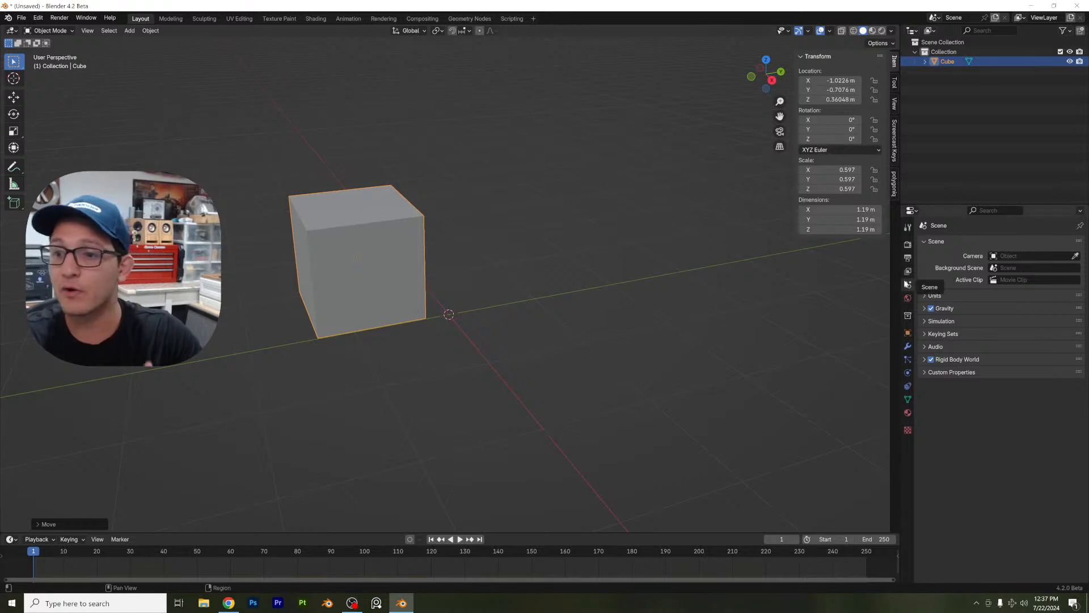
{"action": "left_click", "coordinate": [951, 309]}
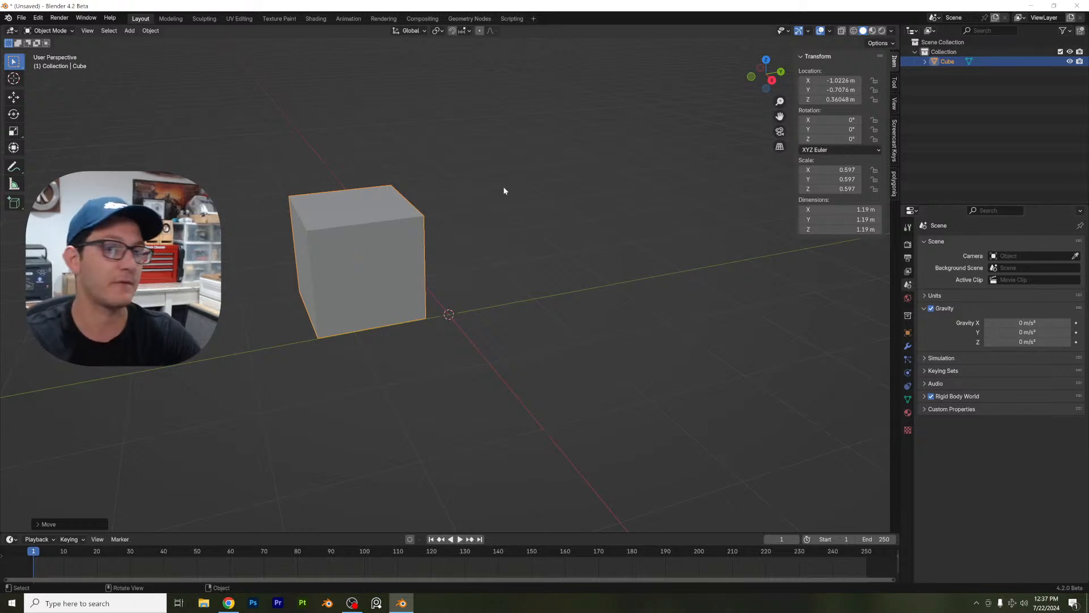
{"action": "left_click", "coordinate": [488, 241]}
{"action": "middle_click_drag", "start_coordinate": [474, 247], "coordinate": [566, 251], "text": "shift"}
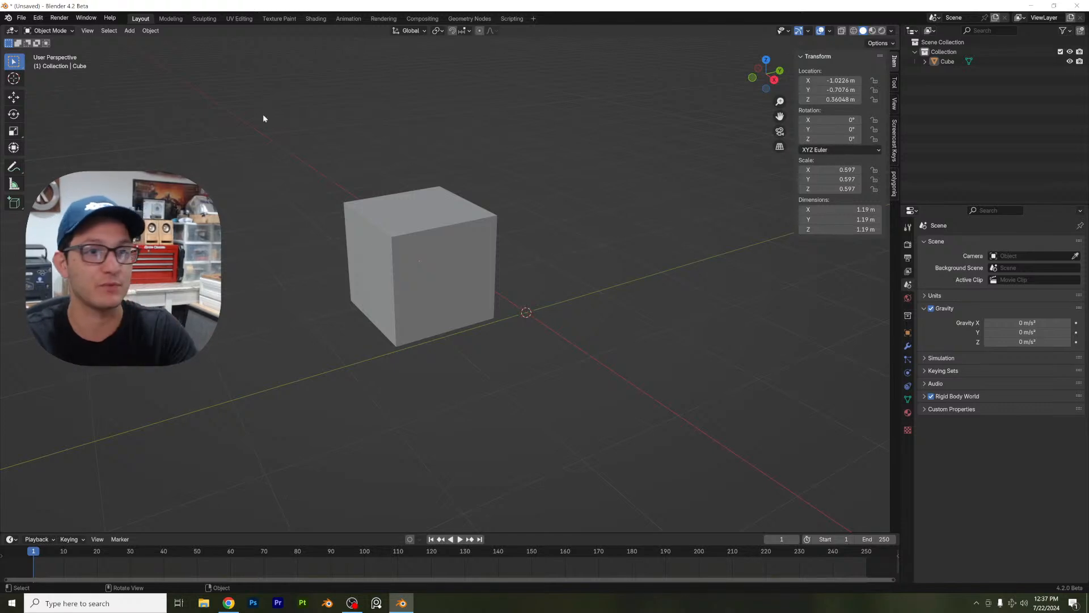
Step: Add a Force type force field at the origin with Strength -400 and Flow 5
{"action": "left_click", "coordinate": [130, 31]}
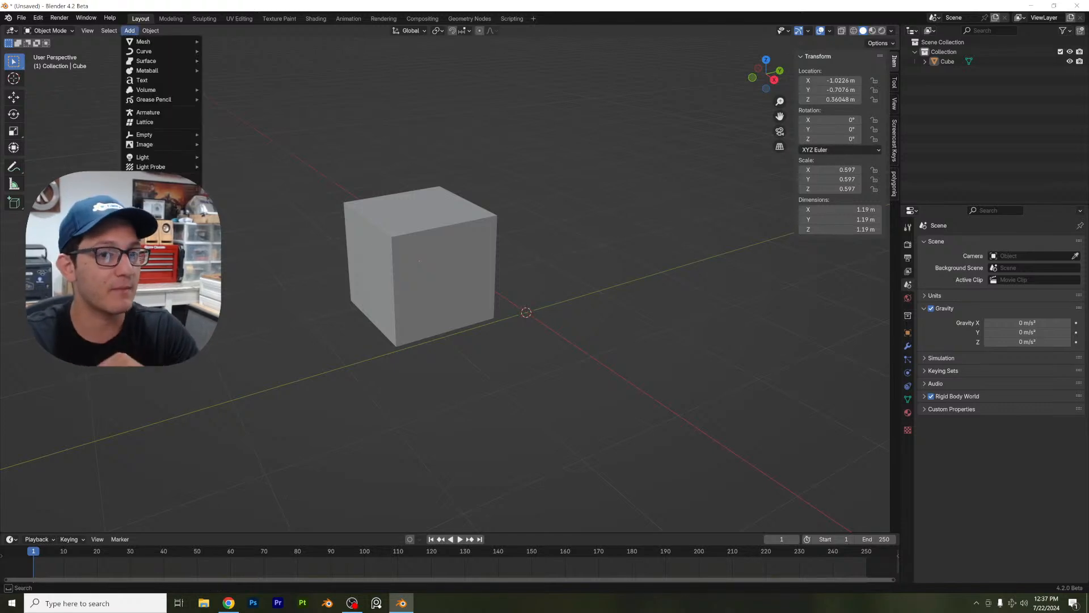
{"action": "mouse_move", "coordinate": [159, 203]}
{"action": "left_click", "coordinate": [239, 208]}
{"action": "scroll", "coordinate": [598, 298], "scroll_direction": "up", "scroll_amount": 2}
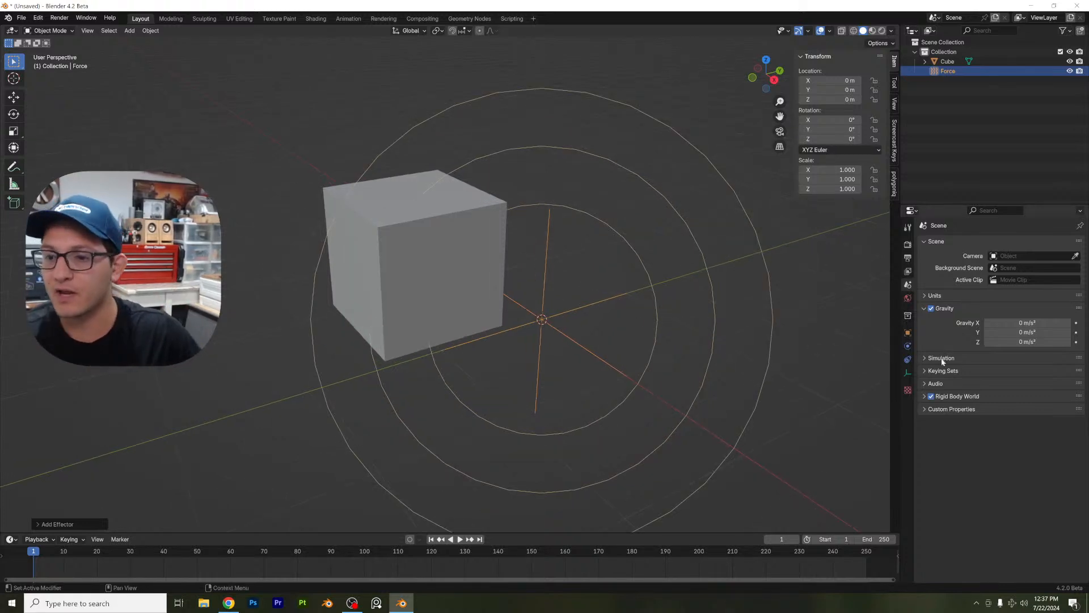
{"action": "left_click", "coordinate": [908, 346]}
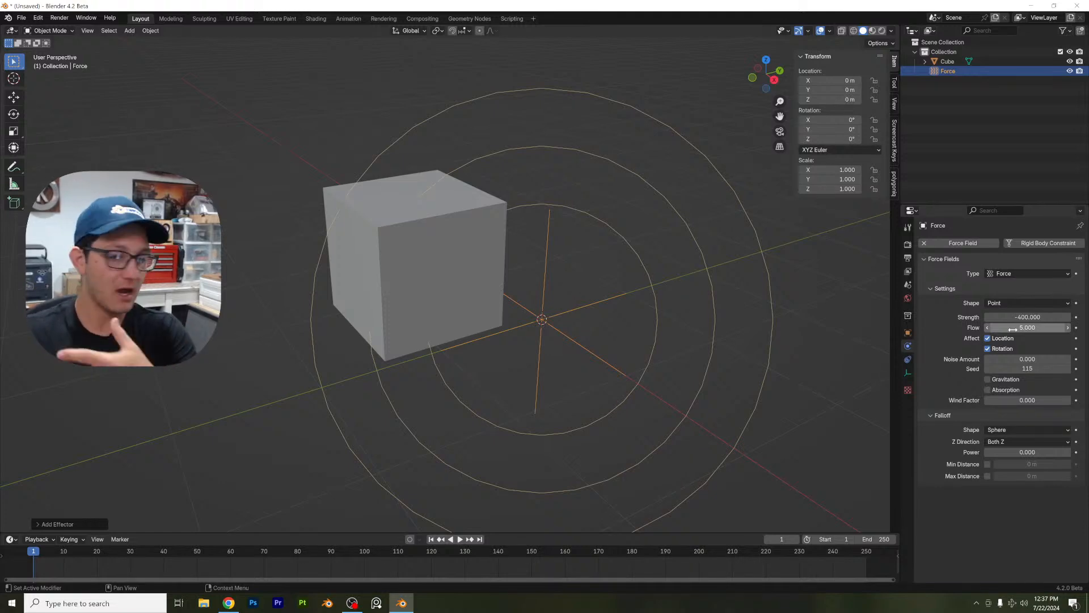
Step: Deselect the force field and play the simulation from the start to check the cube's pull towards the centre
{"action": "left_click", "coordinate": [241, 317]}
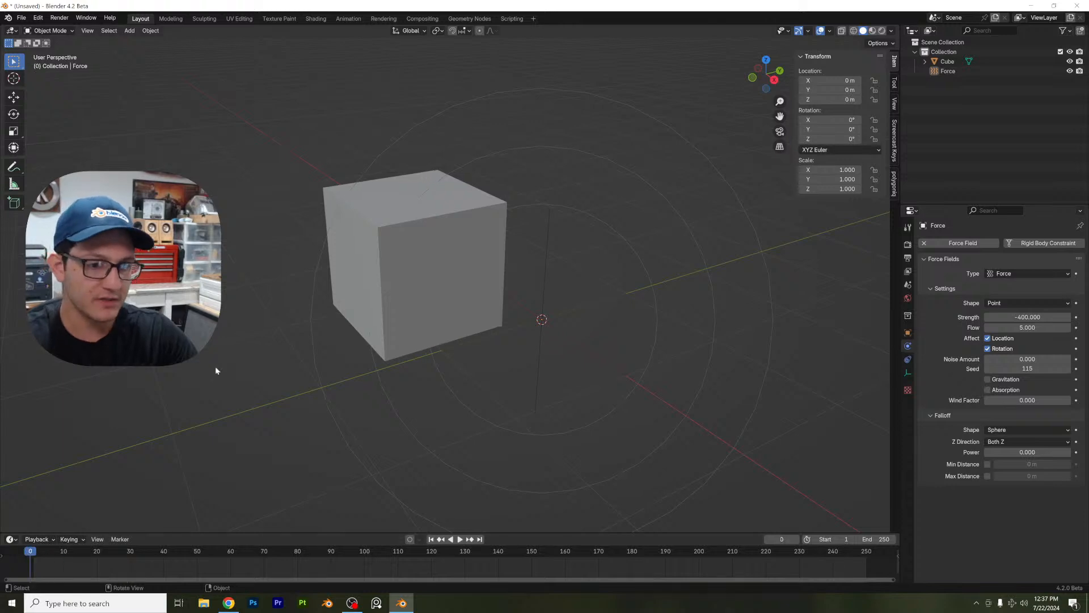
{"action": "key", "text": "space"}
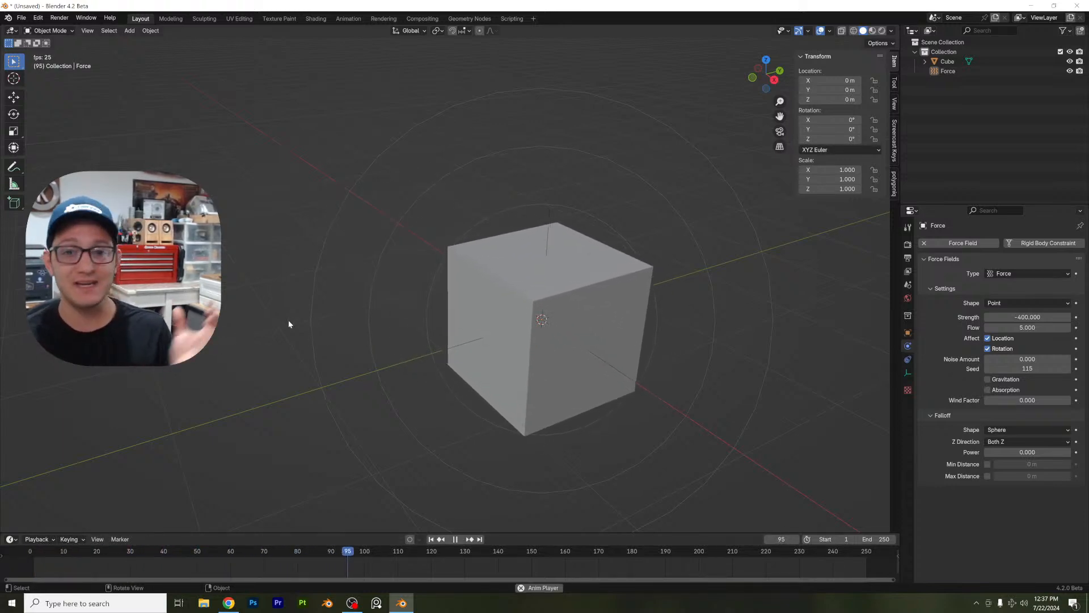
{"action": "key", "text": "space"}
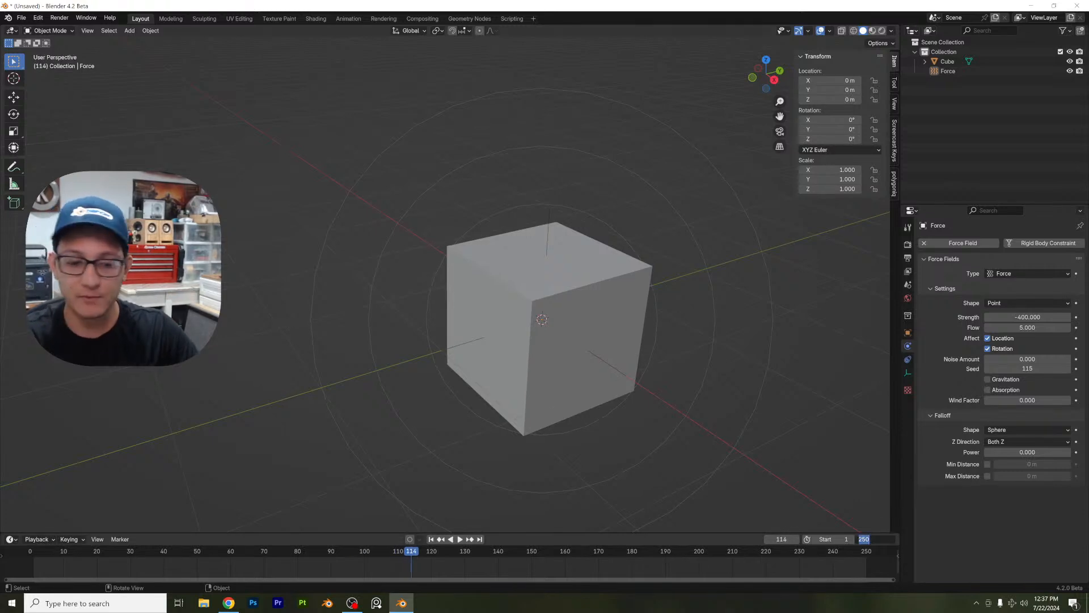
Step: Set the animation's end frame to 100 and enlarge the timeline, fitting the frame range in it
{"action": "type", "text": "100"}
{"action": "key", "text": "Return"}
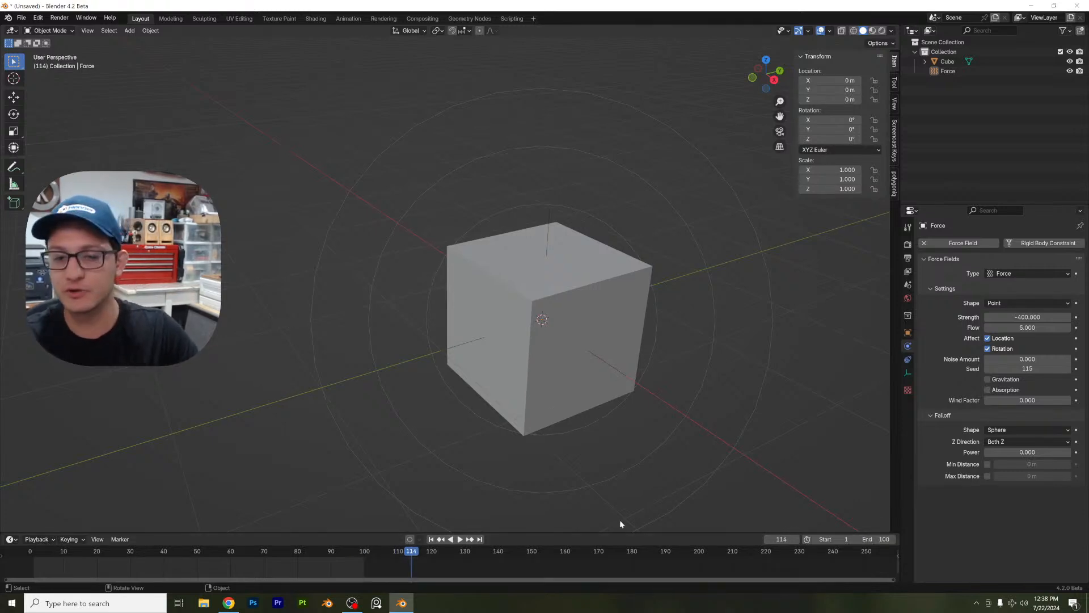
{"action": "left_click_drag", "start_coordinate": [302, 533], "coordinate": [307, 464]}
{"action": "key", "text": "Home"}
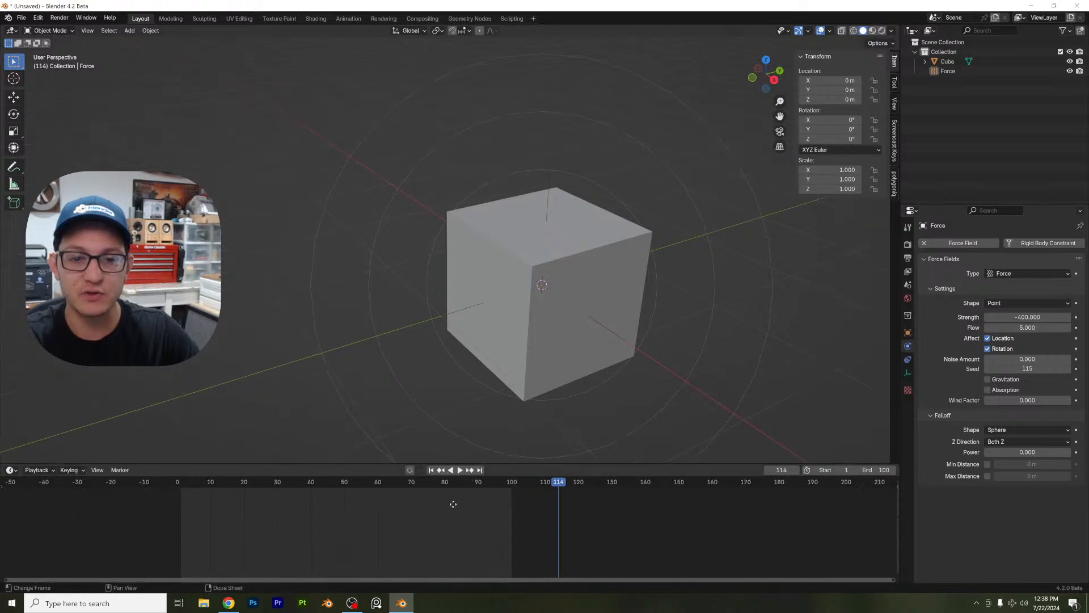
Step: Replay the cube simulation from frame 1 and return to frame 1
{"action": "left_click", "coordinate": [226, 485]}
{"action": "key", "text": "space"}
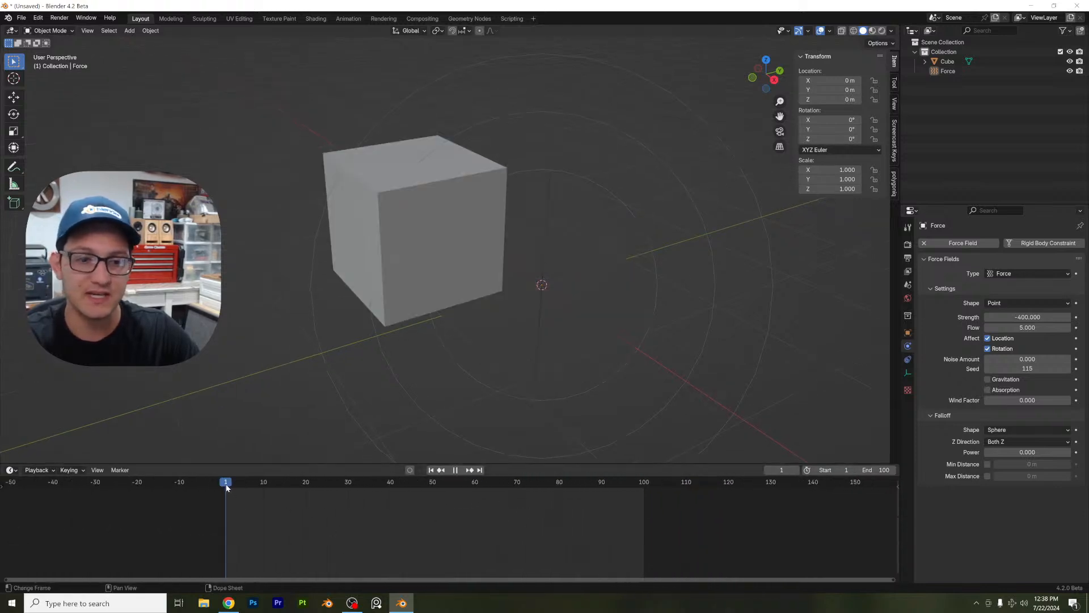
{"action": "key", "text": "space"}
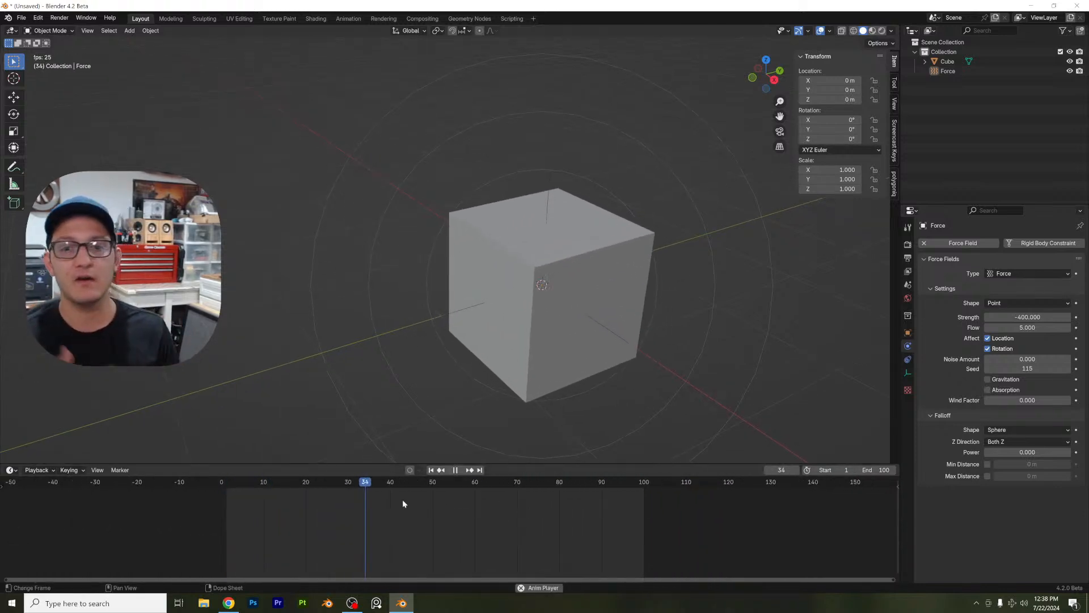
{"action": "left_click", "coordinate": [230, 487]}
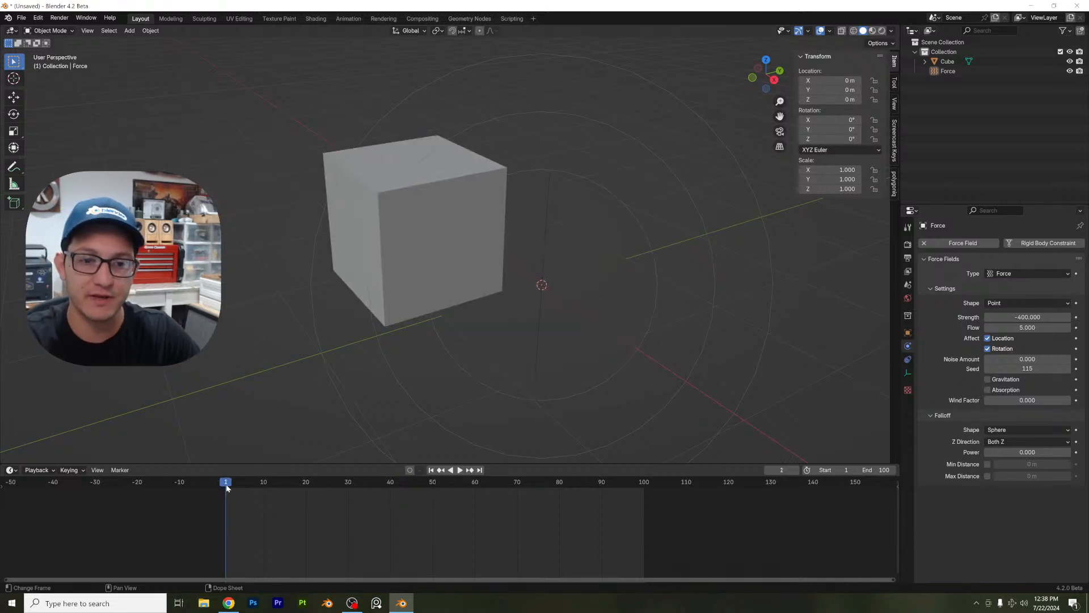
Step: Scale the off-centre cube down slightly, to about 0.52
{"action": "left_click", "coordinate": [371, 225]}
{"action": "key", "text": "s"}
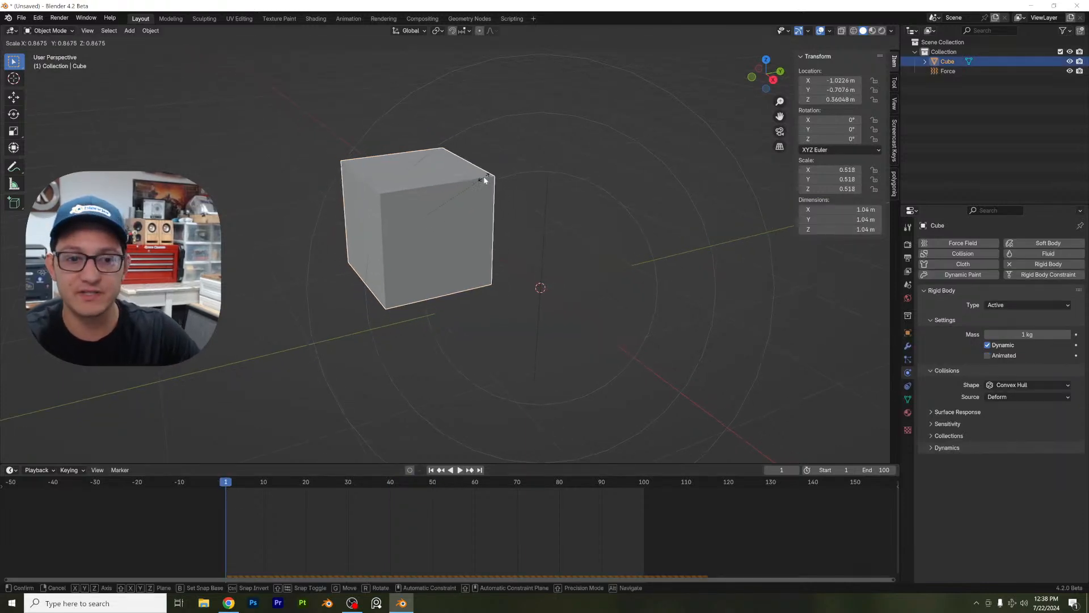
{"action": "left_click", "coordinate": [473, 185]}
Step: Duplicate the cube three times, placing the copies around the force field so four cubes surround it
{"action": "key", "text": "shift+d"}
{"action": "left_click", "coordinate": [644, 181]}
{"action": "key", "text": "shift+d"}
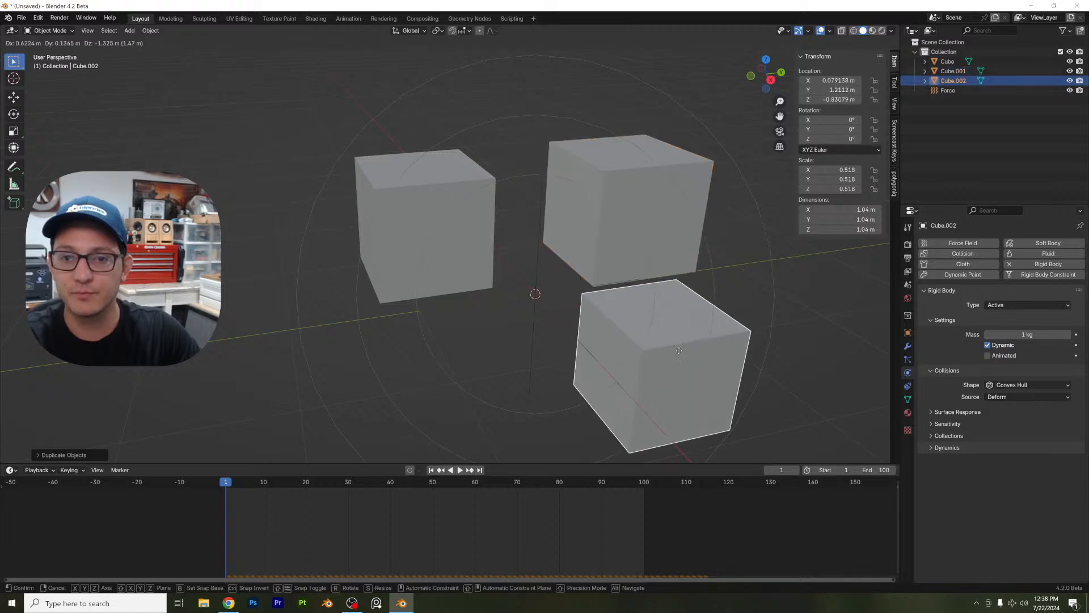
{"action": "left_click", "coordinate": [686, 350]}
{"action": "scroll", "coordinate": [684, 350], "scroll_direction": "down", "scroll_amount": 3}
{"action": "middle_click_drag", "start_coordinate": [685, 350], "coordinate": [680, 278], "text": "shift"}
{"action": "key", "text": "shift+d"}
{"action": "left_click", "coordinate": [533, 314]}
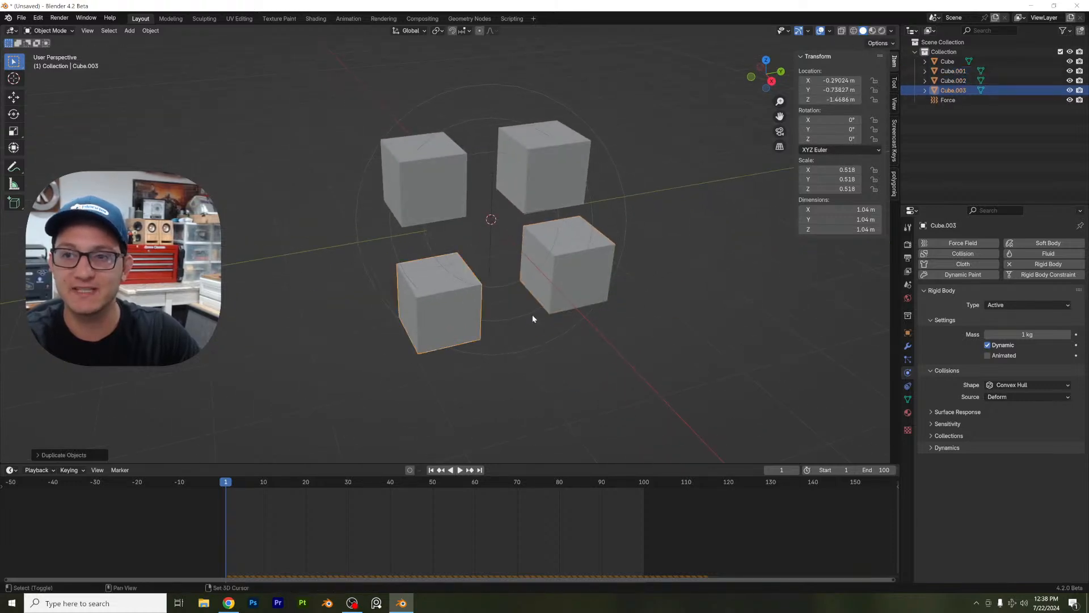
Step: Duplicate the cube four more times, placing one copy below, one on each side and one behind the group
{"action": "key", "text": "shift+d"}
{"action": "left_click", "coordinate": [644, 386]}
{"action": "key", "text": "shift+d"}
{"action": "left_click", "coordinate": [400, 249]}
{"action": "key", "text": "shift+d"}
{"action": "left_click", "coordinate": [734, 210]}
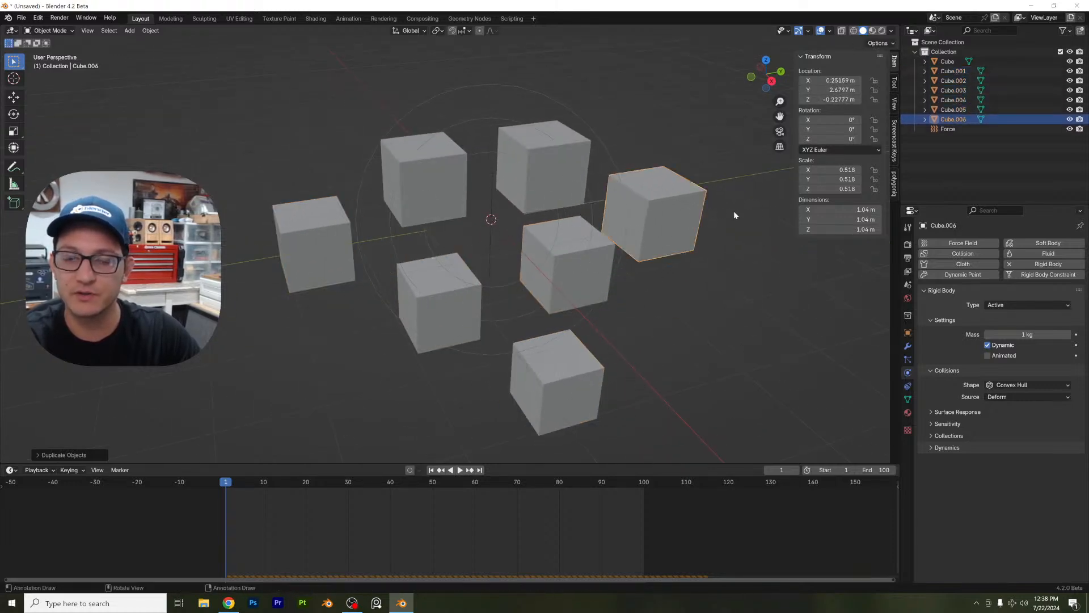
{"action": "middle_click_drag", "start_coordinate": [734, 210], "coordinate": [638, 189]}
{"action": "key", "text": "shift+d"}
{"action": "left_click", "coordinate": [415, 198]}
{"action": "middle_click_drag", "start_coordinate": [416, 198], "coordinate": [487, 250]}
{"action": "scroll", "coordinate": [487, 250], "scroll_direction": "down", "scroll_amount": 2}
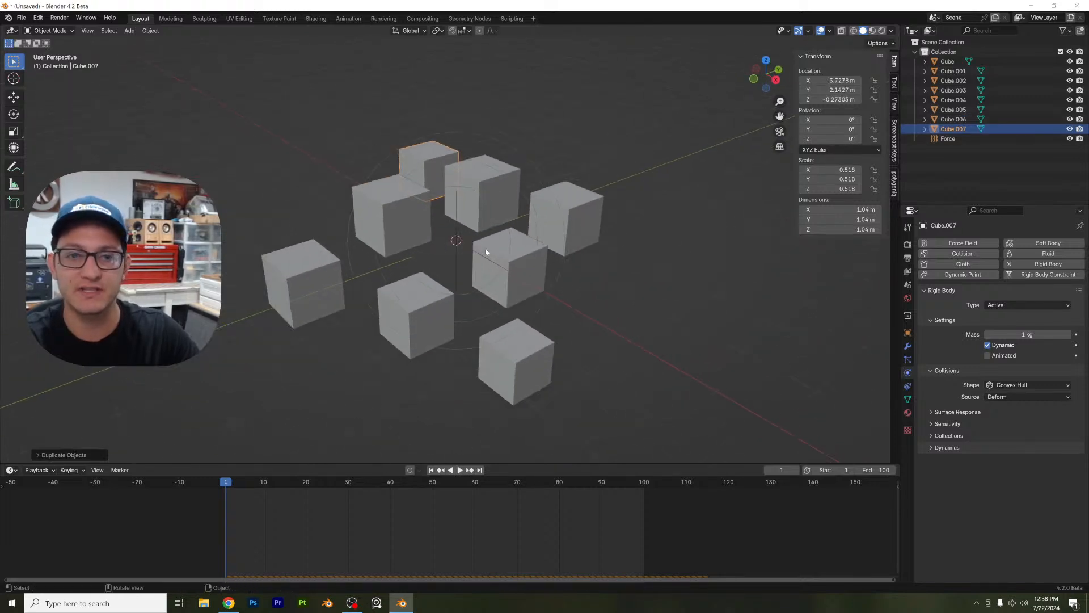
Step: Play the simulation to check how the cubes are pulled together, stop it and return to frame 1
{"action": "key", "text": "space"}
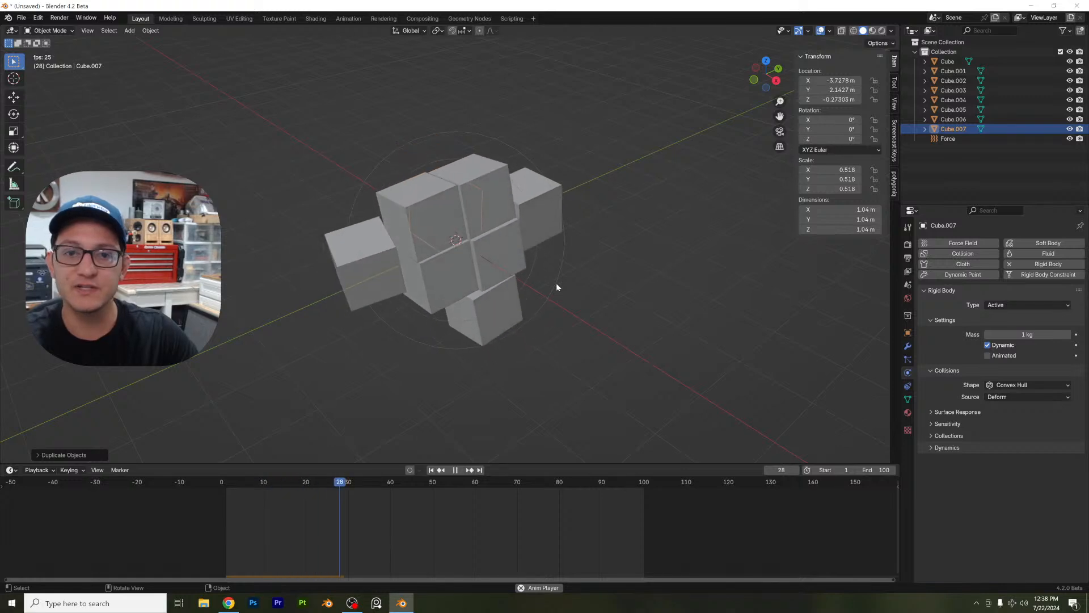
{"action": "key", "text": "space"}
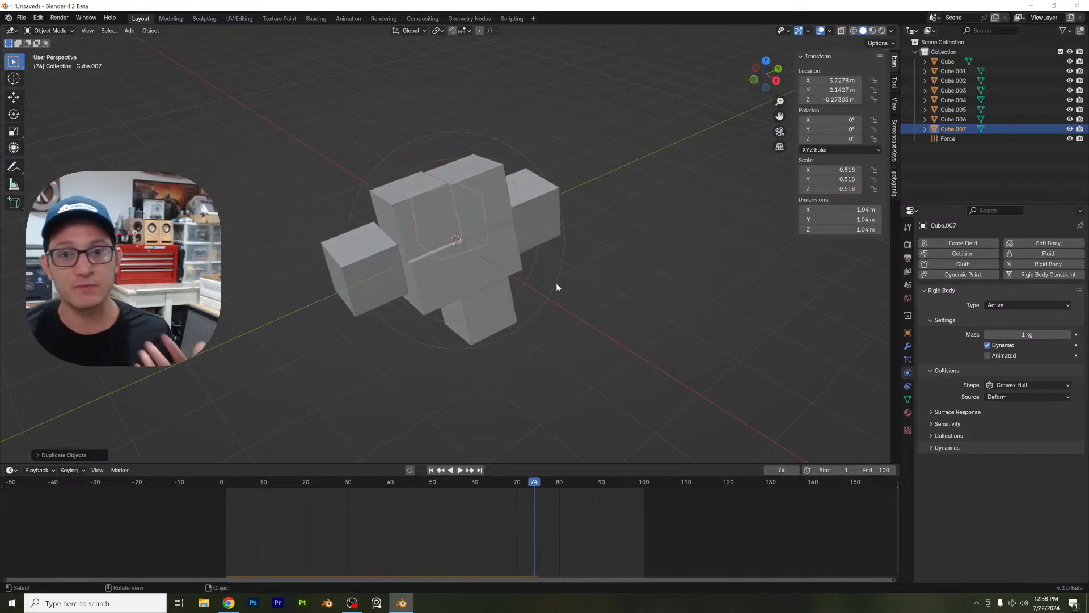
{"action": "left_click", "coordinate": [229, 483]}
{"action": "key", "text": "space"}
{"action": "key", "text": "Escape"}
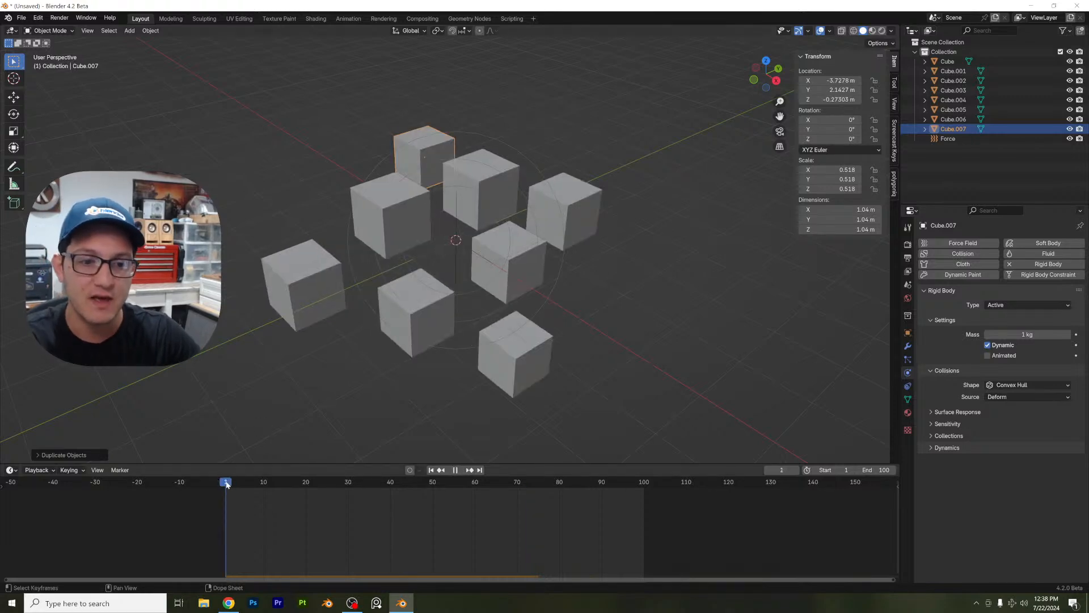
Step: Delete the lowest cube, the lower front cube and the outlying cube along the negative Y axis
{"action": "left_click", "coordinate": [543, 359]}
{"action": "key", "text": "Delete"}
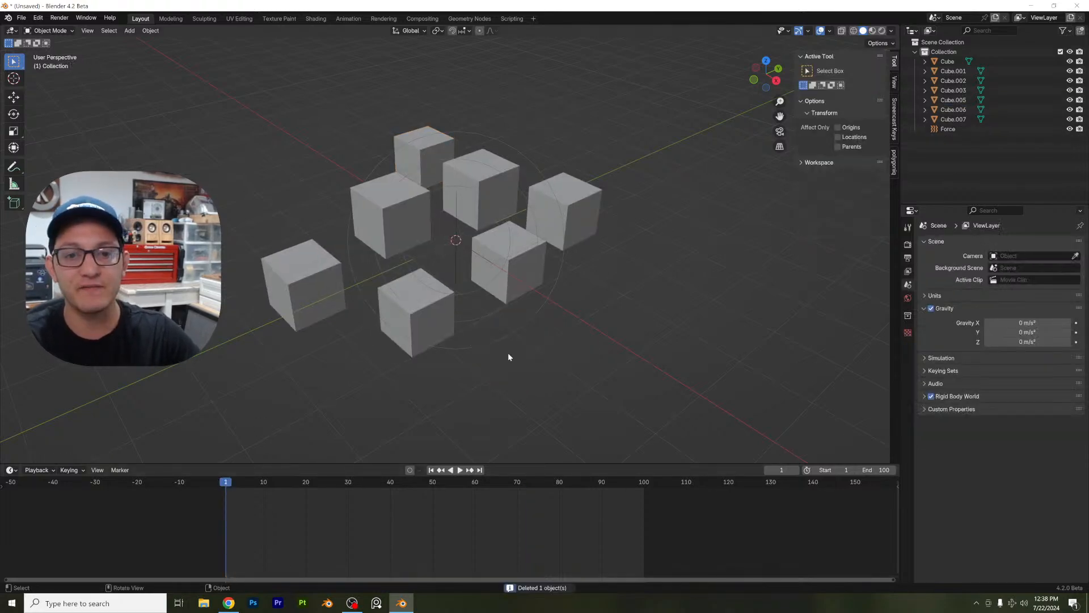
{"action": "left_click", "coordinate": [413, 344]}
{"action": "key", "text": "Delete"}
{"action": "left_click", "coordinate": [298, 295]}
{"action": "key", "text": "x"}
{"action": "left_click", "coordinate": [292, 306]}
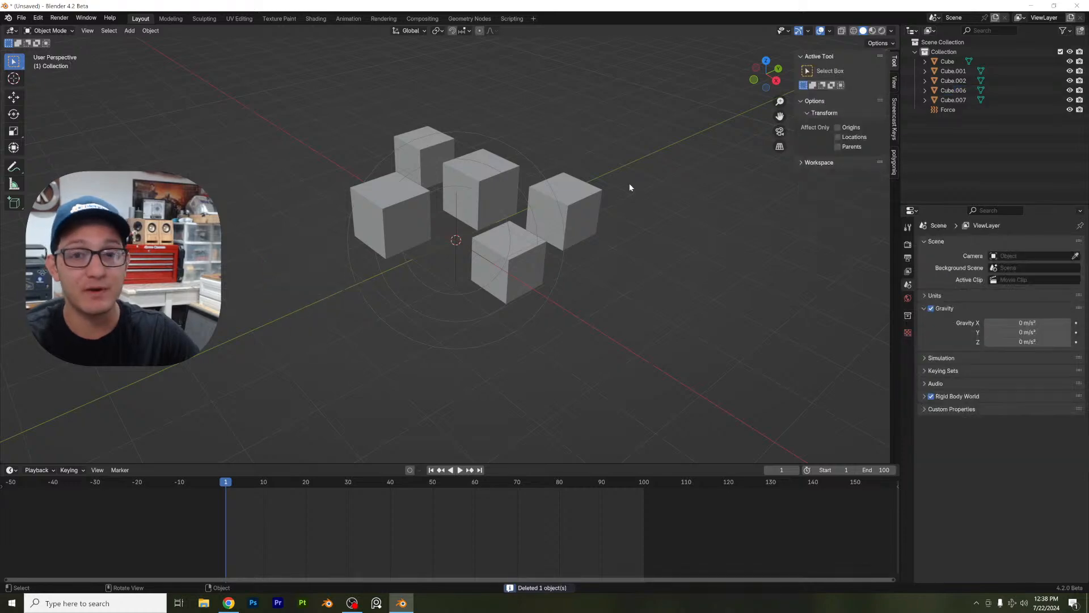
Step: Delete four more cubes around the force field, keeping only the small-looking one at the back
{"action": "left_click", "coordinate": [567, 210]}
{"action": "key", "text": "x"}
{"action": "left_click", "coordinate": [579, 207]}
{"action": "left_click", "coordinate": [491, 181]}
{"action": "key", "text": "x"}
{"action": "left_click", "coordinate": [482, 179]}
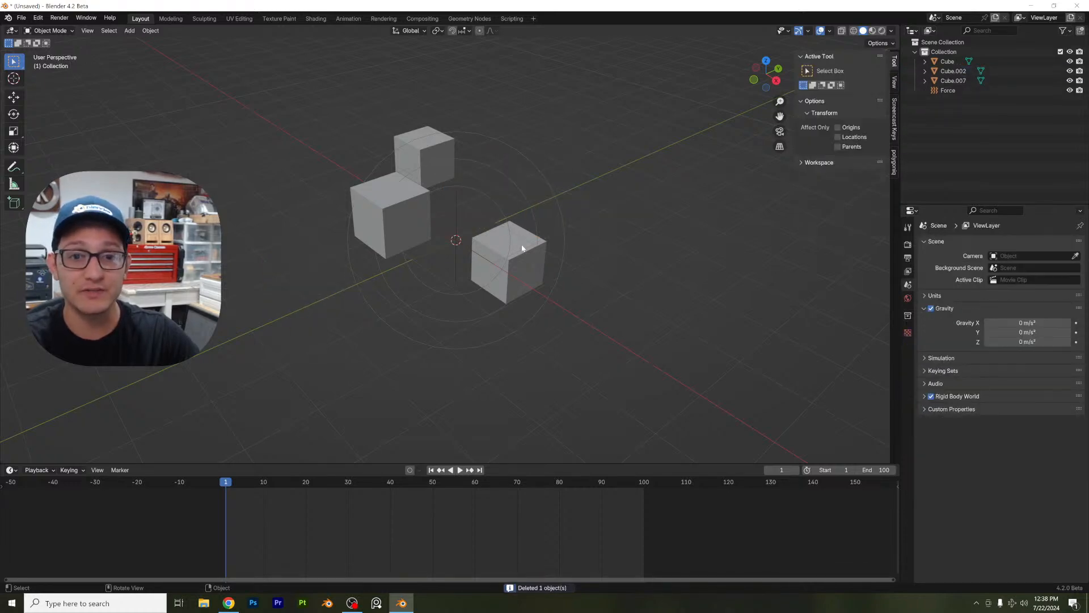
{"action": "left_click", "coordinate": [493, 232]}
{"action": "key", "text": "x"}
{"action": "left_click", "coordinate": [490, 237]}
{"action": "left_click", "coordinate": [363, 212]}
{"action": "key", "text": "x"}
{"action": "left_click", "coordinate": [366, 209]}
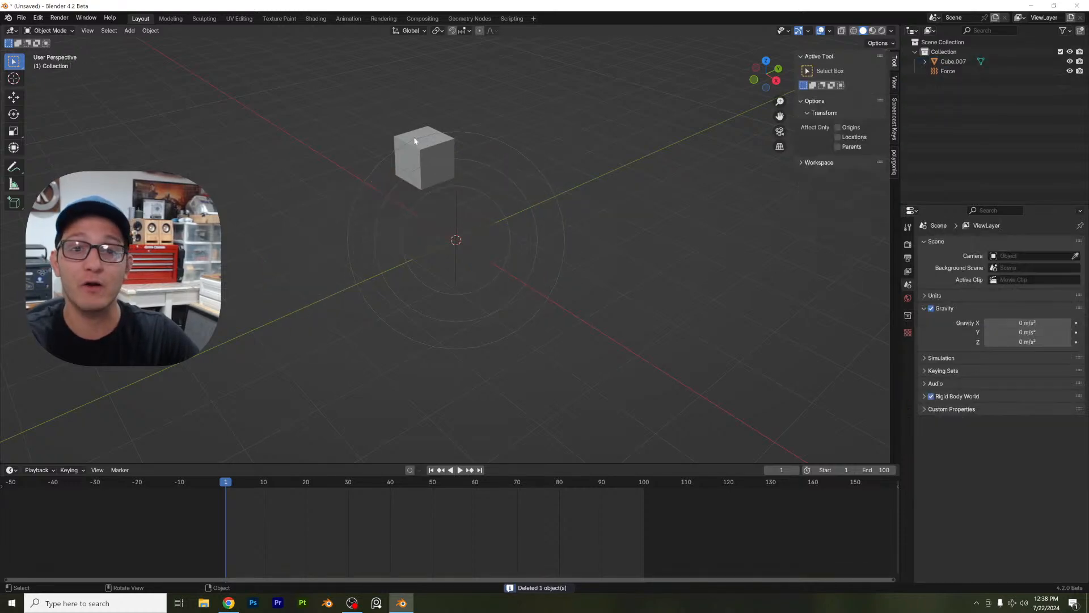
Step: Move the remaining cube down past the force field and scale it to about 0.213
{"action": "left_click", "coordinate": [416, 143]}
{"action": "middle_click_drag", "start_coordinate": [416, 143], "coordinate": [431, 178]}
{"action": "scroll", "coordinate": [430, 151], "scroll_direction": "up", "scroll_amount": 2}
{"action": "middle_click_drag", "start_coordinate": [431, 178], "coordinate": [454, 183]}
{"action": "key", "text": "g"}
{"action": "left_click", "coordinate": [501, 244]}
{"action": "key", "text": "s"}
{"action": "left_click", "coordinate": [478, 250]}
Step: In the right orthographic view, move the cube to the force field's centre and scale it down to about 0.12
{"action": "middle_click_drag", "start_coordinate": [479, 250], "coordinate": [714, 127]}
{"action": "left_click", "coordinate": [764, 81]}
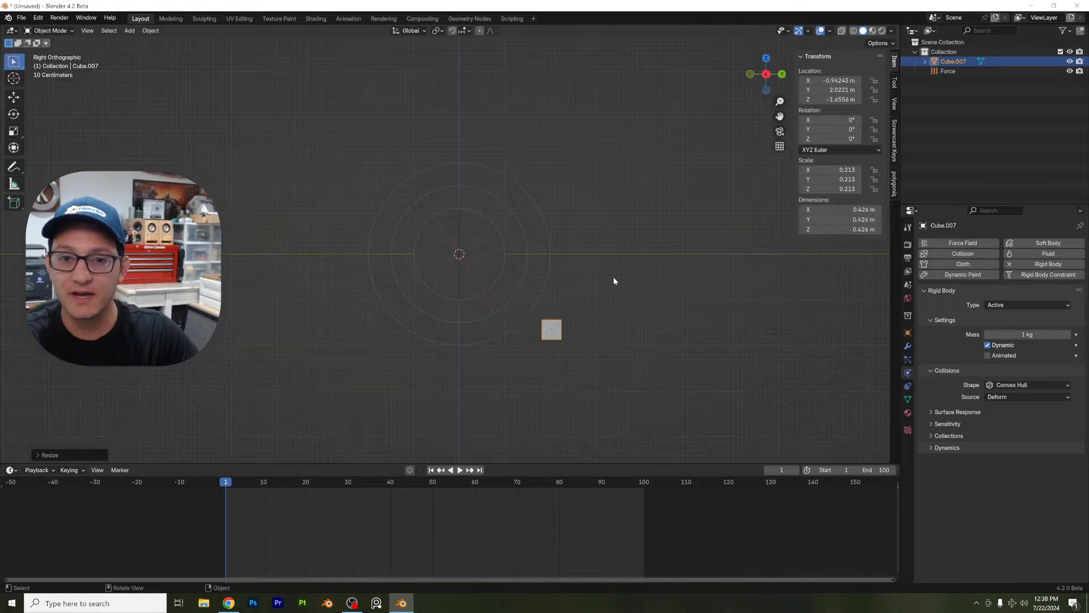
{"action": "key", "text": "g"}
{"action": "left_click", "coordinate": [522, 207]}
{"action": "scroll", "coordinate": [522, 207], "scroll_direction": "up", "scroll_amount": 3}
{"action": "middle_click_drag", "start_coordinate": [432, 248], "coordinate": [392, 215], "text": "shift"}
{"action": "key", "text": "s"}
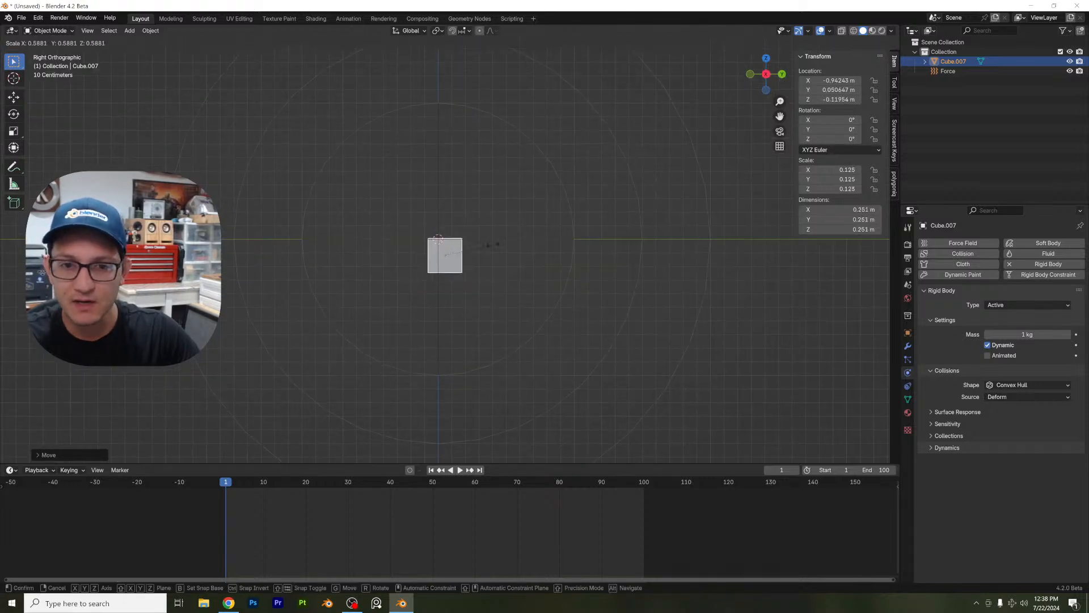
{"action": "left_click", "coordinate": [489, 243]}
Step: Scale the cube down further to about 0.037 and place it just above the force field's centre in the side view
{"action": "key", "text": "g"}
{"action": "left_click", "coordinate": [495, 220]}
{"action": "scroll", "coordinate": [479, 232], "scroll_direction": "up", "scroll_amount": 5}
{"action": "middle_click_drag", "start_coordinate": [483, 247], "coordinate": [488, 314], "text": "shift"}
{"action": "key", "text": "s"}
{"action": "left_click", "coordinate": [481, 284]}
{"action": "key", "text": "g"}
{"action": "left_click", "coordinate": [452, 216]}
{"action": "scroll", "coordinate": [449, 288], "scroll_direction": "down", "scroll_amount": 2}
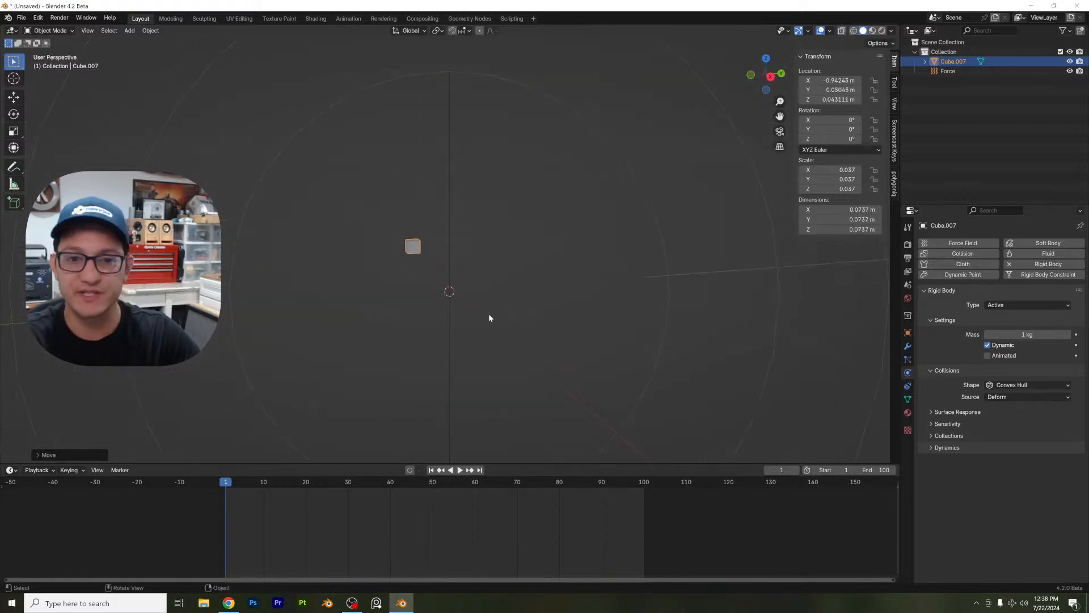
Step: Move the cube closer to the force field's centre in perspective, to about X -0.29, Y 0.36, Z -0.13 m
{"action": "scroll", "coordinate": [499, 316], "scroll_direction": "down", "scroll_amount": 3}
{"action": "middle_click_drag", "start_coordinate": [347, 254], "coordinate": [417, 266]}
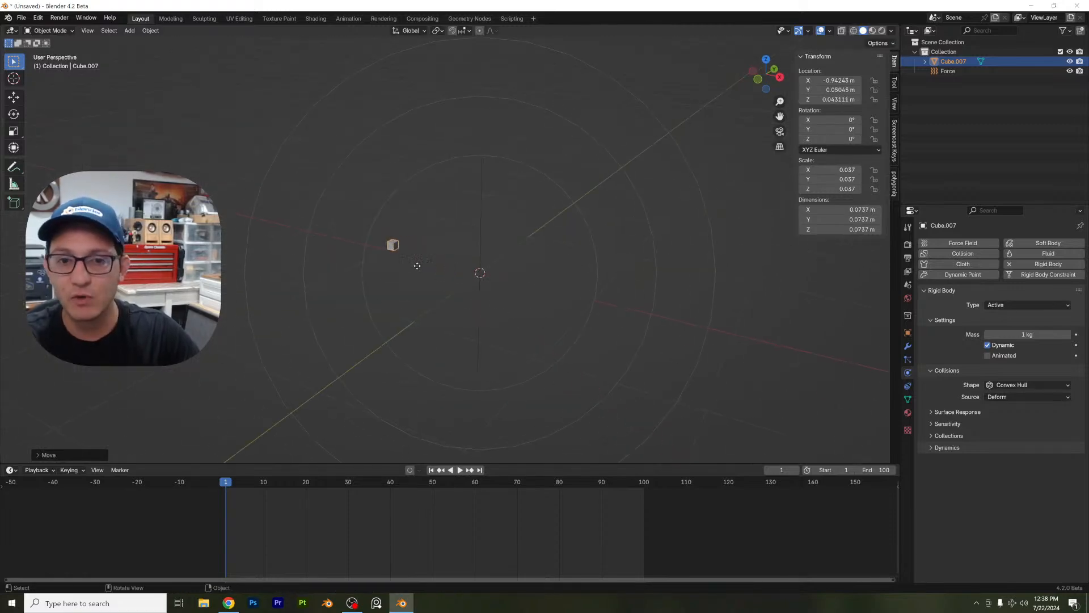
{"action": "left_click", "coordinate": [495, 287]}
{"action": "scroll", "coordinate": [515, 283], "scroll_direction": "up", "scroll_amount": 3}
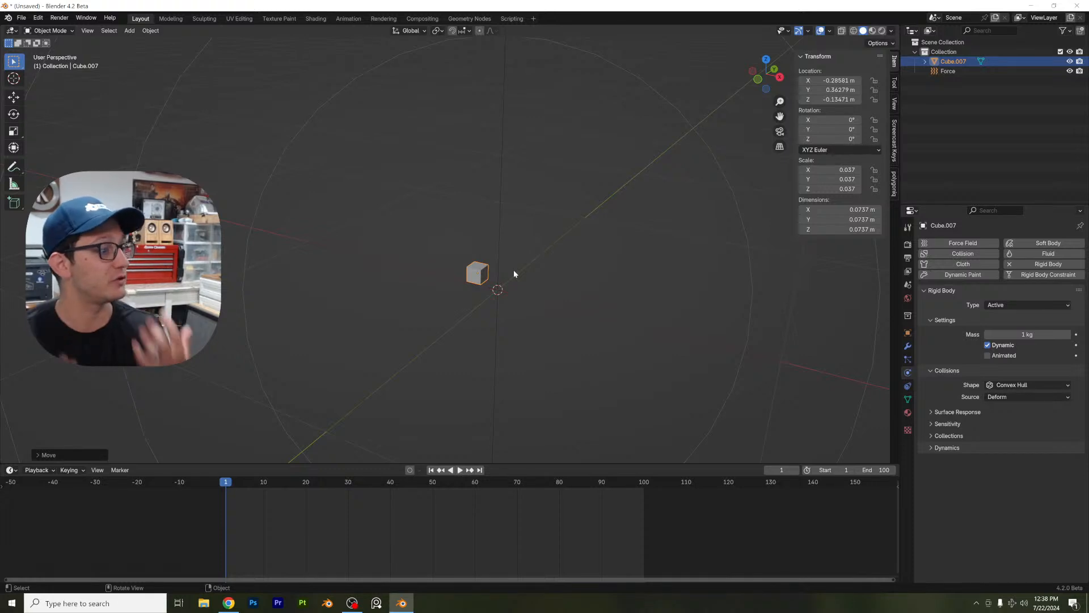
Step: Set the cube's rigid body collision shape to Box and its surface friction to 1
{"action": "left_click", "coordinate": [1008, 385]}
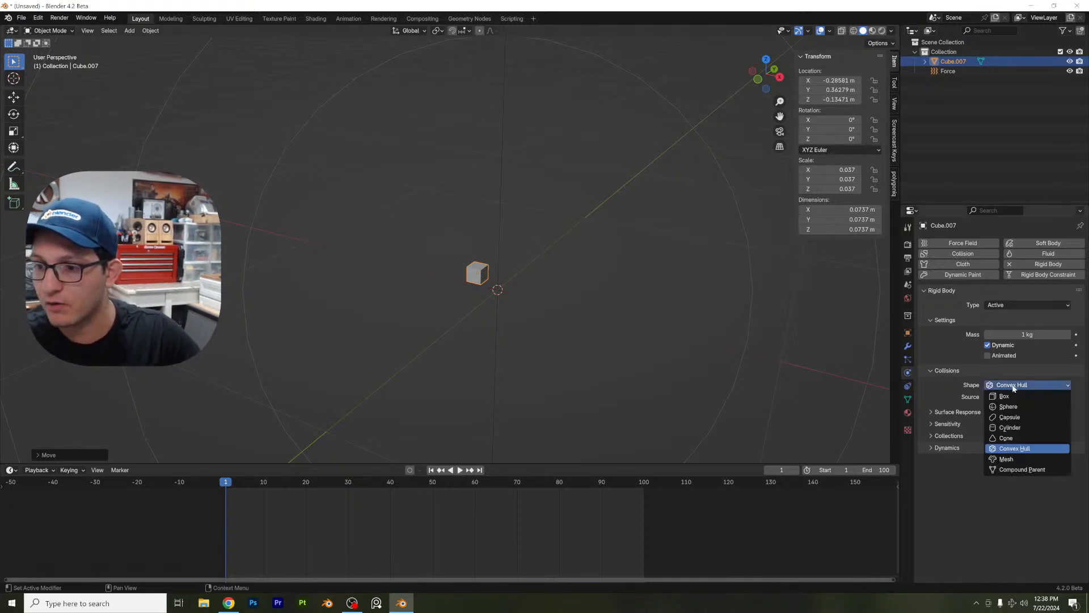
{"action": "left_click", "coordinate": [1014, 396]}
{"action": "left_click", "coordinate": [965, 400]}
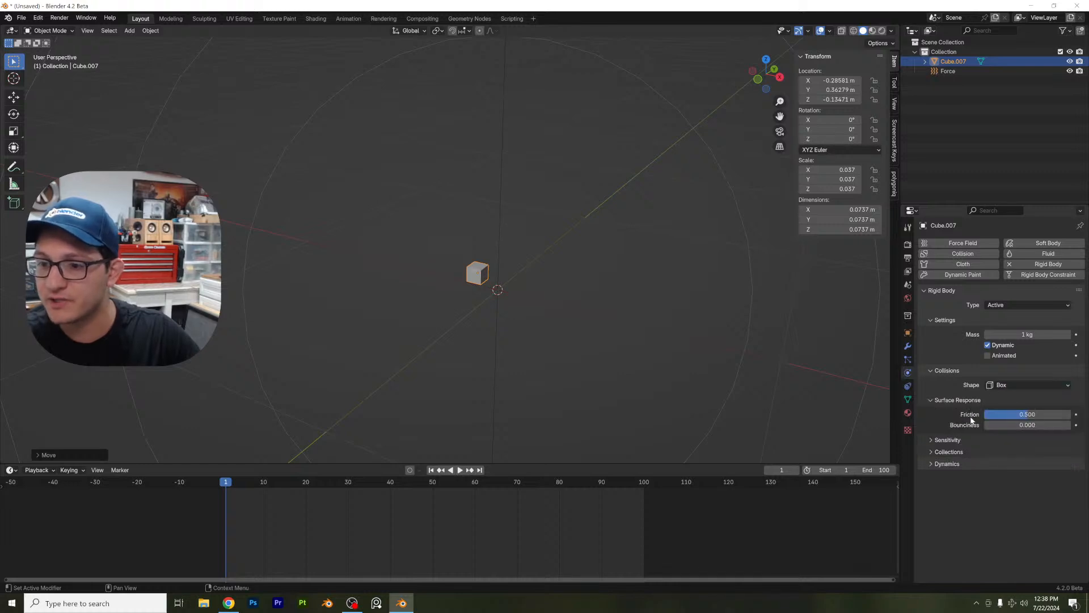
{"action": "left_click_drag", "start_coordinate": [1016, 414], "coordinate": [1061, 414]}
Step: Enable the Collision Margin and Animated options in the cube's rigid body settings
{"action": "left_click", "coordinate": [960, 451]}
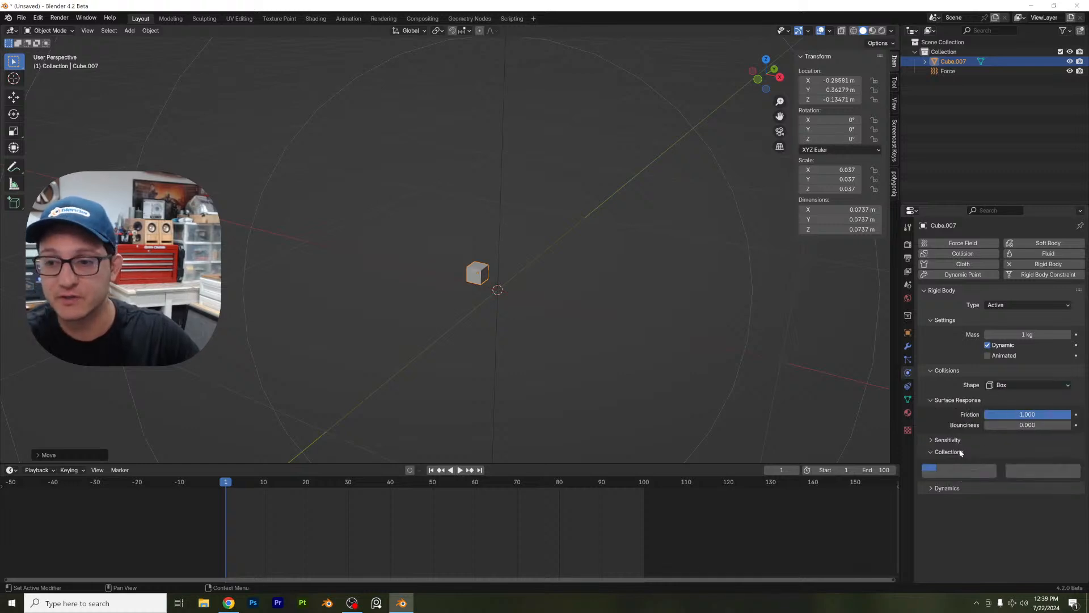
{"action": "left_click", "coordinate": [955, 441]}
{"action": "left_click", "coordinate": [988, 454]}
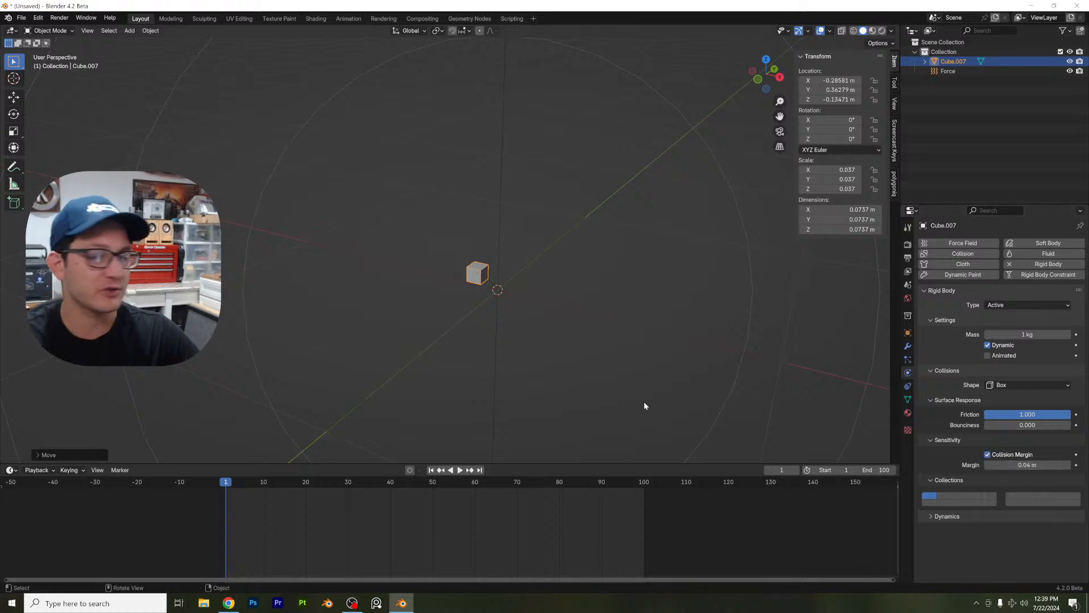
{"action": "middle_click_drag", "start_coordinate": [642, 361], "coordinate": [649, 363]}
{"action": "scroll", "coordinate": [477, 265], "scroll_direction": "up", "scroll_amount": 2}
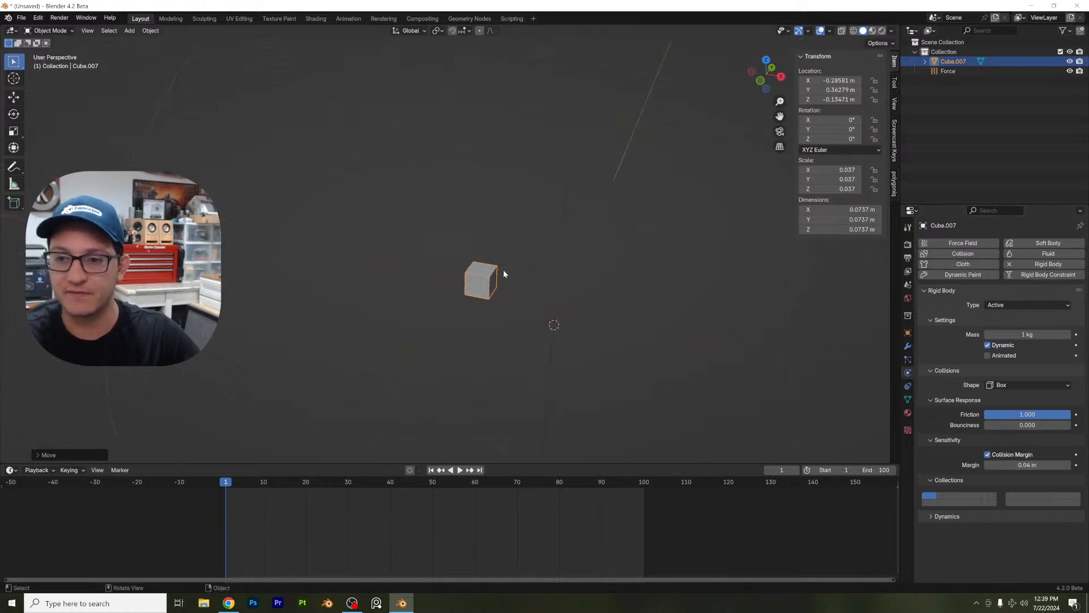
{"action": "middle_click_drag", "start_coordinate": [540, 292], "coordinate": [489, 259]}
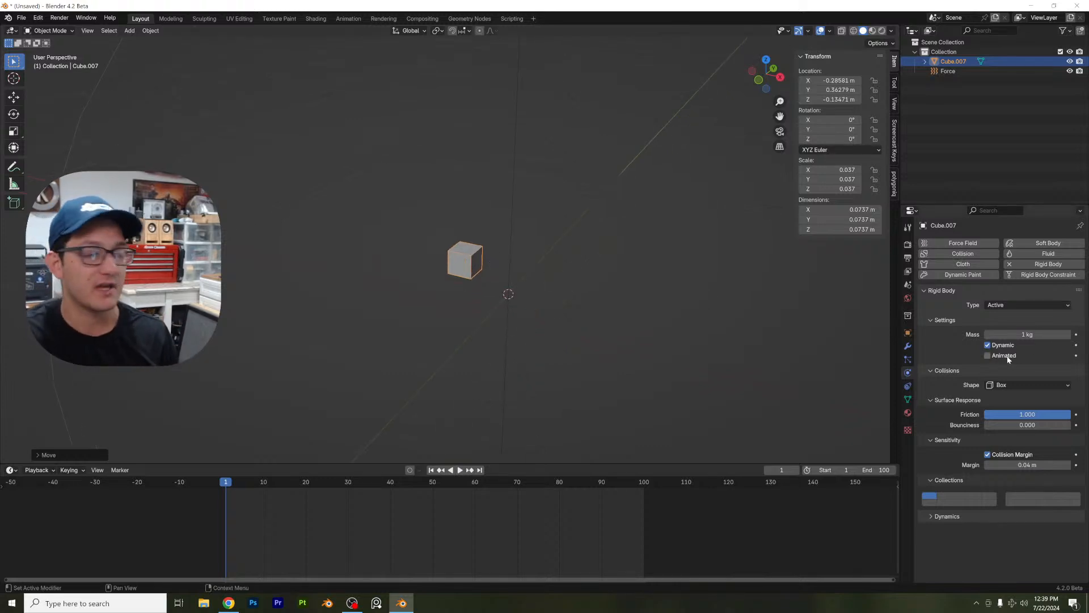
{"action": "left_click", "coordinate": [988, 355]}
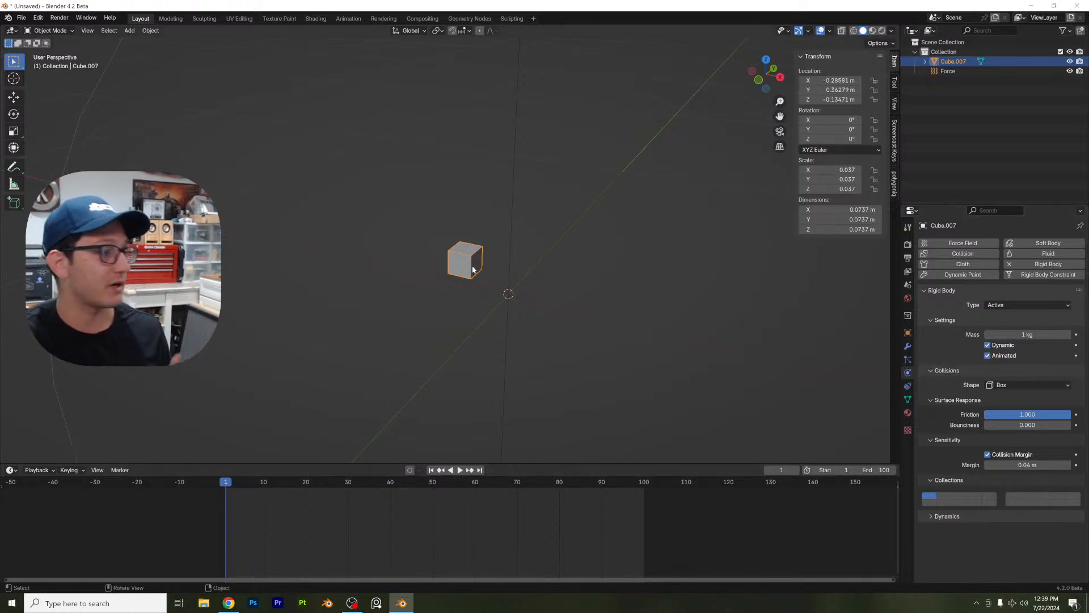
Step: Scale the cube down to about 0.023
{"action": "middle_click_drag", "start_coordinate": [490, 264], "coordinate": [505, 292]}
{"action": "key", "text": "s"}
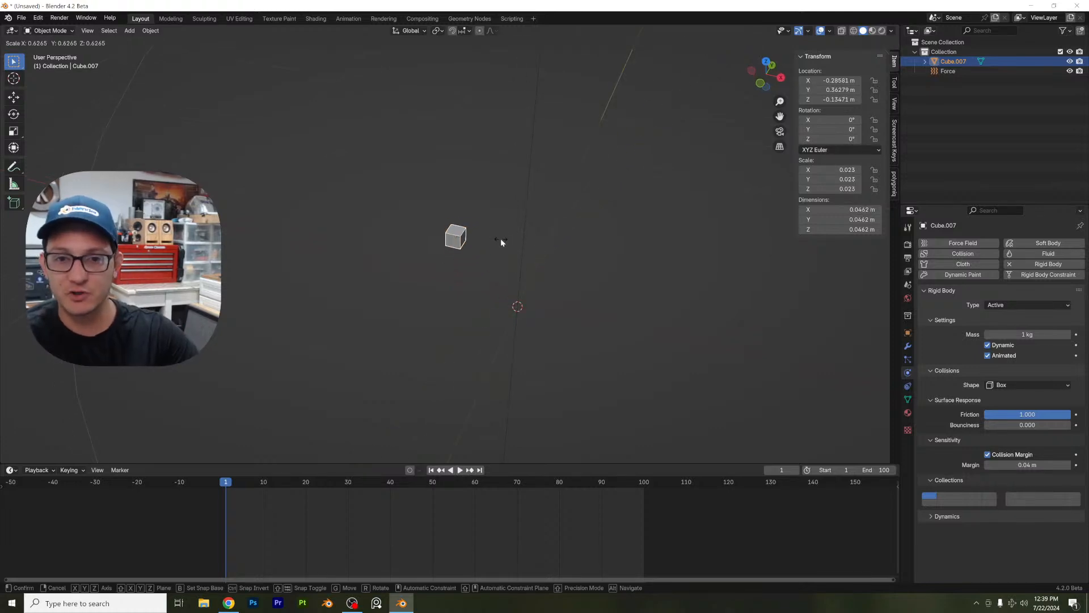
{"action": "left_click", "coordinate": [499, 238]}
Step: Move the cube almost onto the force field's centre, to about X -0.05, Y 0.08, Z -0.01 m
{"action": "middle_click_drag", "start_coordinate": [500, 238], "coordinate": [448, 179]}
{"action": "scroll", "coordinate": [512, 271], "scroll_direction": "down", "scroll_amount": 5}
{"action": "key", "text": "g"}
{"action": "left_click", "coordinate": [492, 248]}
{"action": "scroll", "coordinate": [492, 253], "scroll_direction": "up", "scroll_amount": 2}
{"action": "key", "text": "g"}
{"action": "key", "text": "z"}
{"action": "left_click", "coordinate": [464, 155]}
{"action": "key", "text": "g"}
{"action": "left_click", "coordinate": [479, 171]}
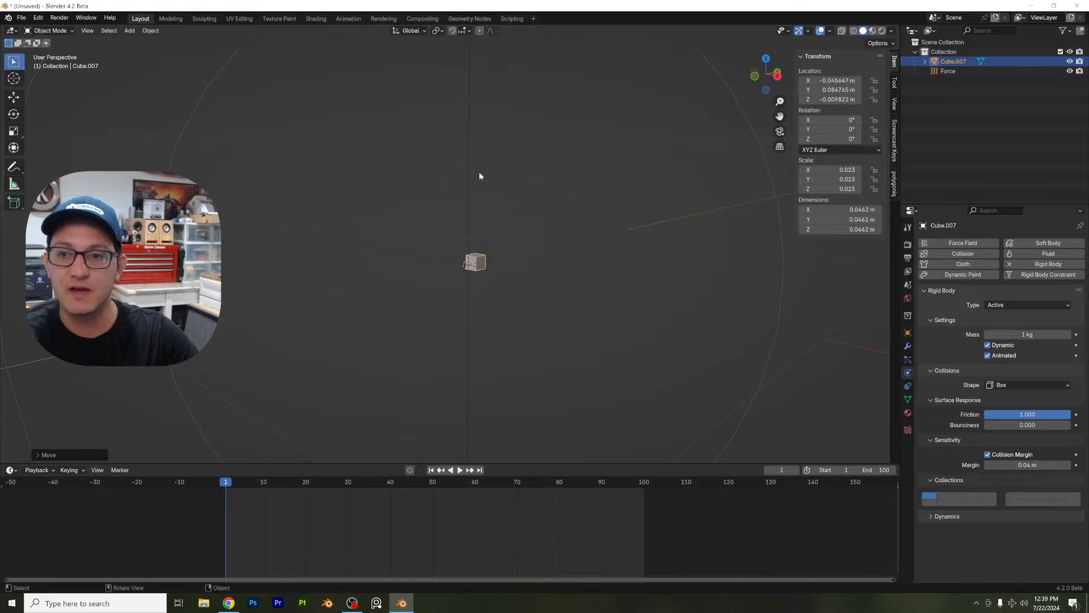
Step: Insert a keyframe for the cube's scale of 0.023 at frame 1
{"action": "scroll", "coordinate": [479, 171], "scroll_direction": "up", "scroll_amount": 3}
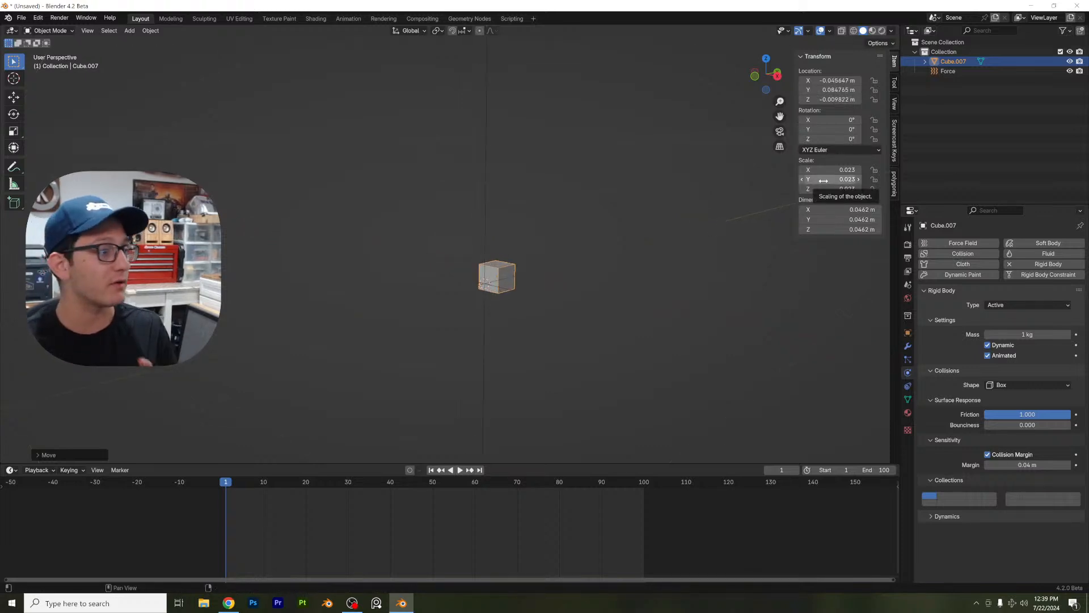
{"action": "key", "text": "i"}
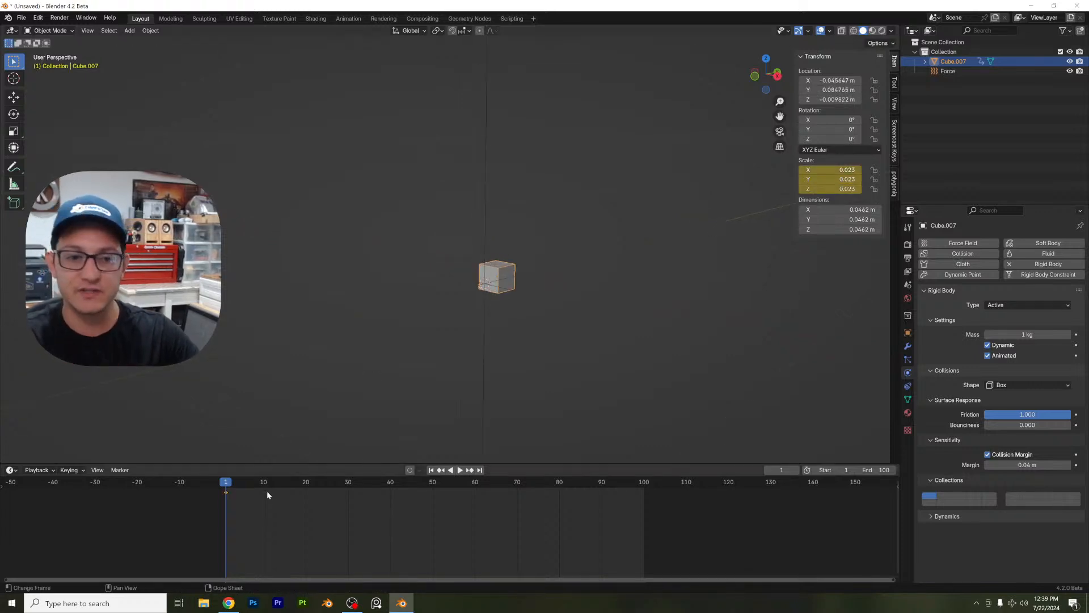
{"action": "scroll", "coordinate": [267, 492], "scroll_direction": "up", "scroll_amount": 2}
{"action": "middle_click_drag", "start_coordinate": [216, 509], "coordinate": [370, 528]}
{"action": "key", "text": "Home"}
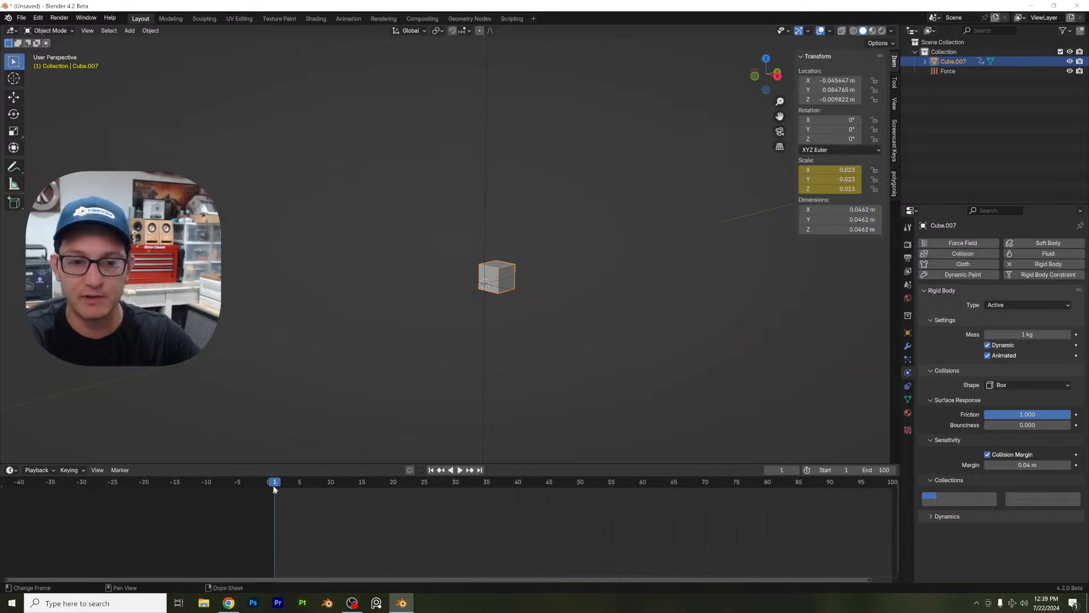
Step: Go to frame 14 and insert another keyframe holding the cube's scale at 0.023
{"action": "key", "text": "space"}
{"action": "left_click_drag", "start_coordinate": [337, 487], "coordinate": [364, 486]}
{"action": "key", "text": "Left"}
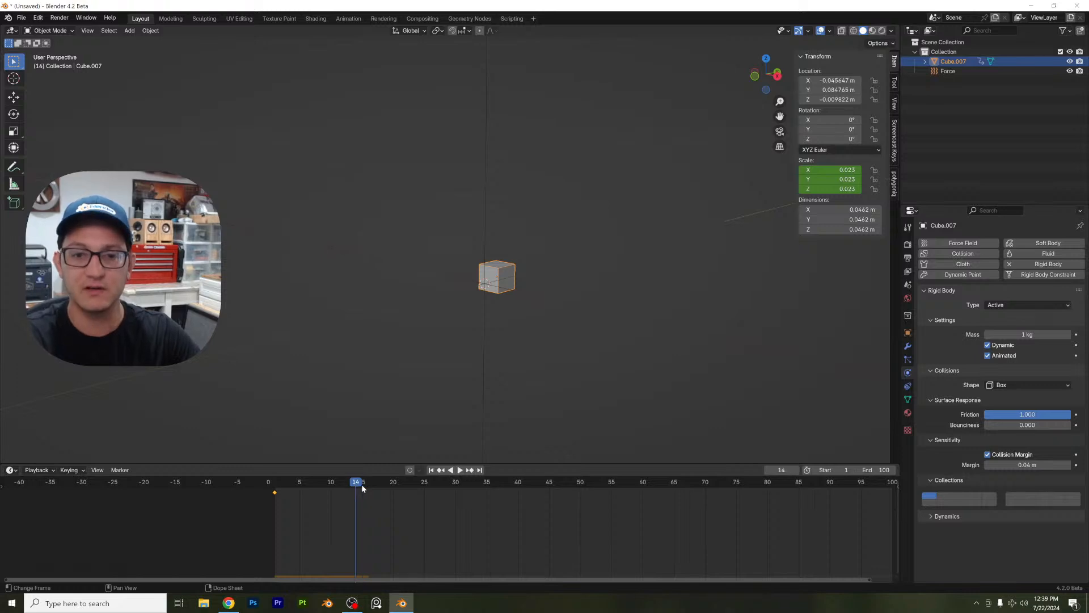
{"action": "scroll", "coordinate": [505, 282], "scroll_direction": "up", "scroll_amount": 1}
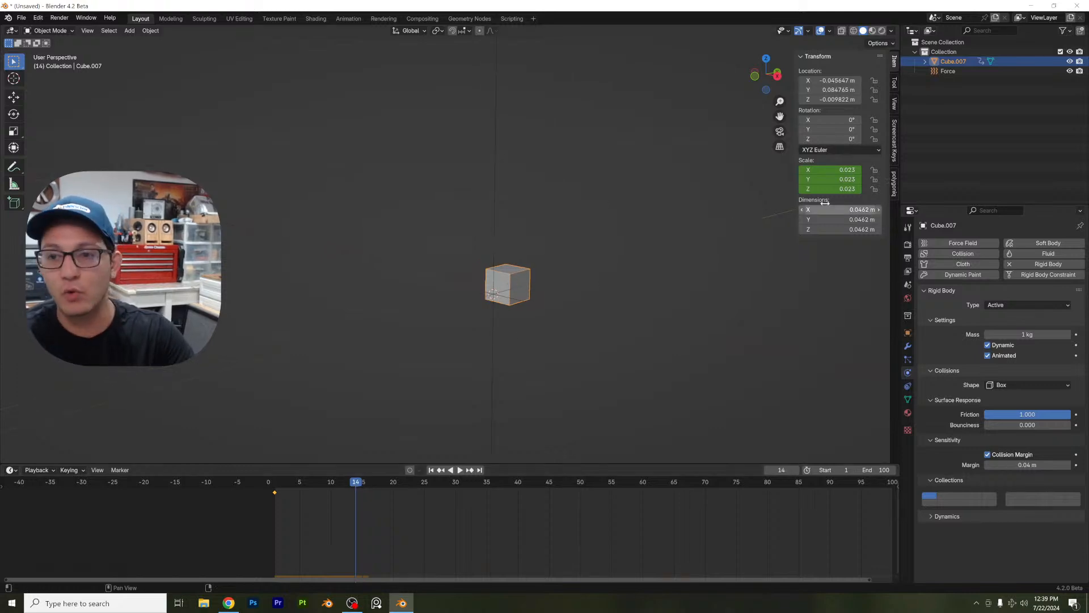
{"action": "key", "text": "i"}
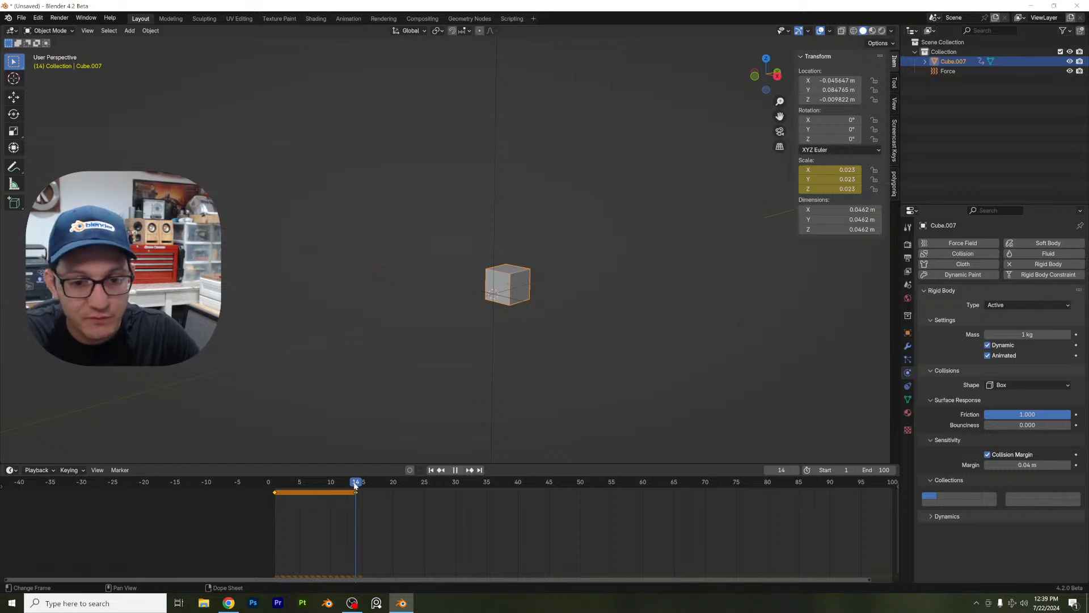
Step: At frame 15, scale the cube up to about 0.191, keyframe that scale and return to the animation's start
{"action": "left_click_drag", "start_coordinate": [355, 483], "coordinate": [362, 483]}
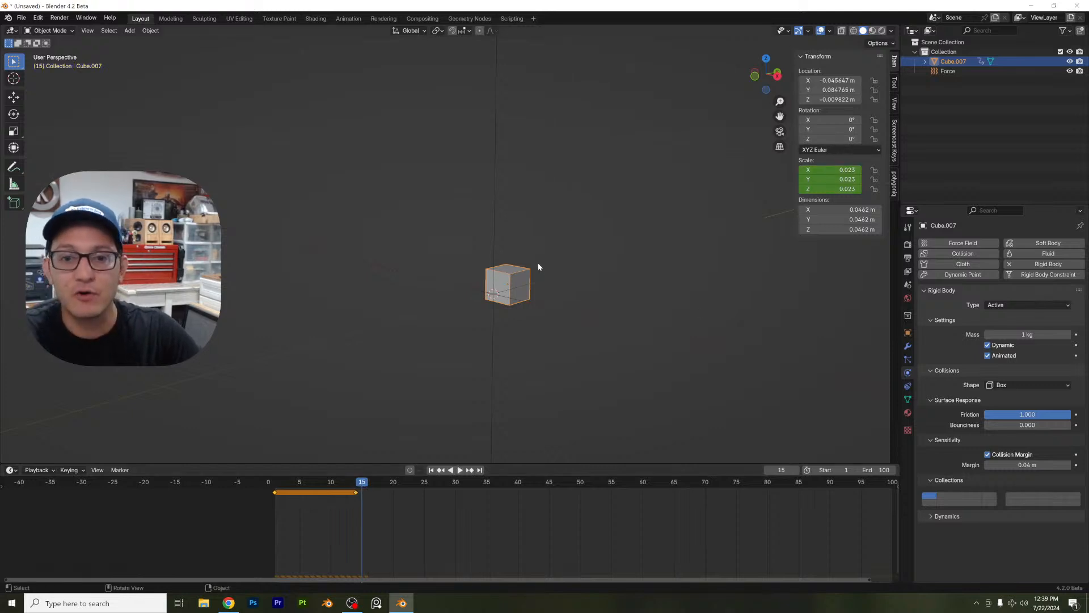
{"action": "key", "text": "s"}
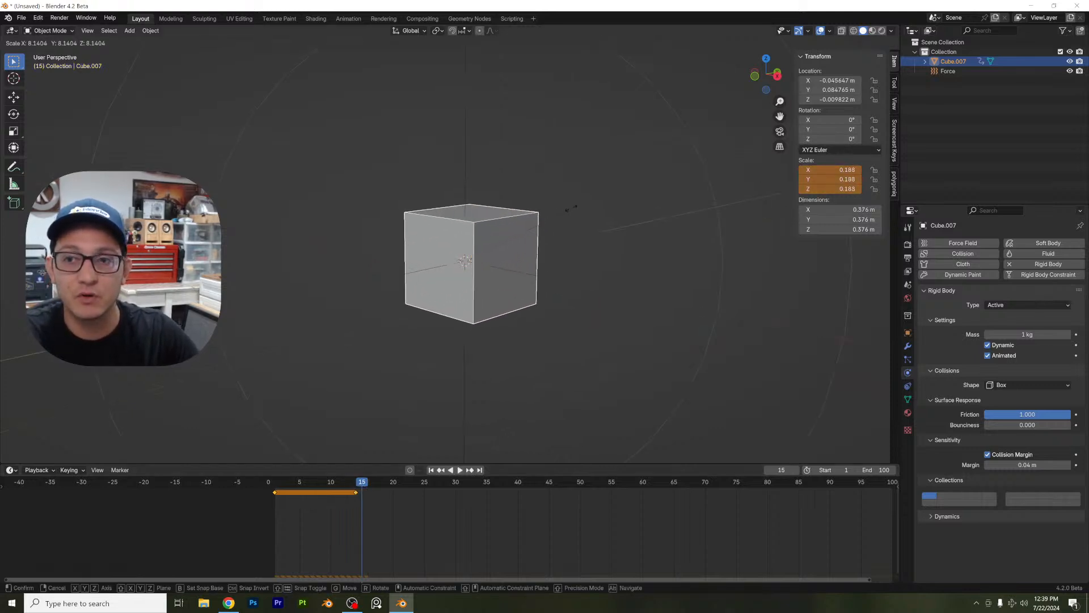
{"action": "left_click", "coordinate": [572, 207]}
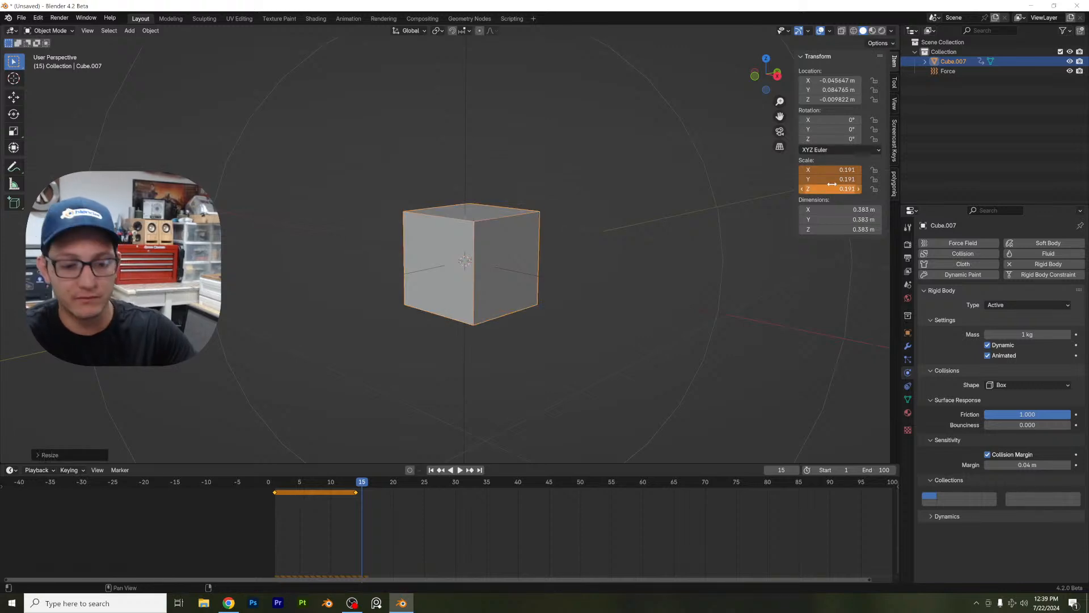
{"action": "key", "text": "i"}
{"action": "left_click", "coordinate": [277, 483]}
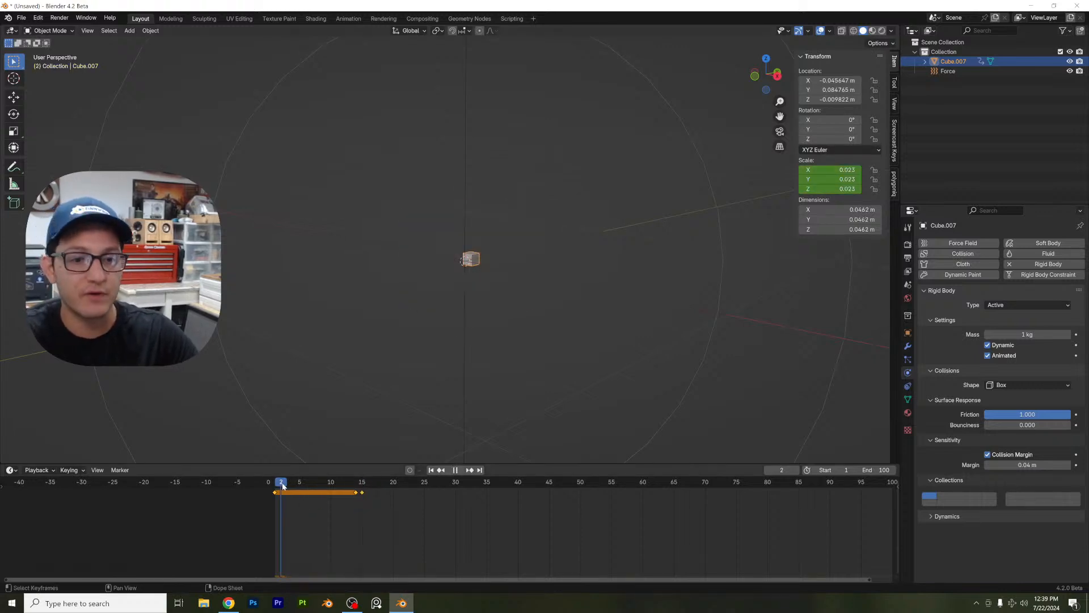
Step: At frame 14, insert a keyframe for the cube's rigid body Animated setting while it is enabled
{"action": "key", "text": "space"}
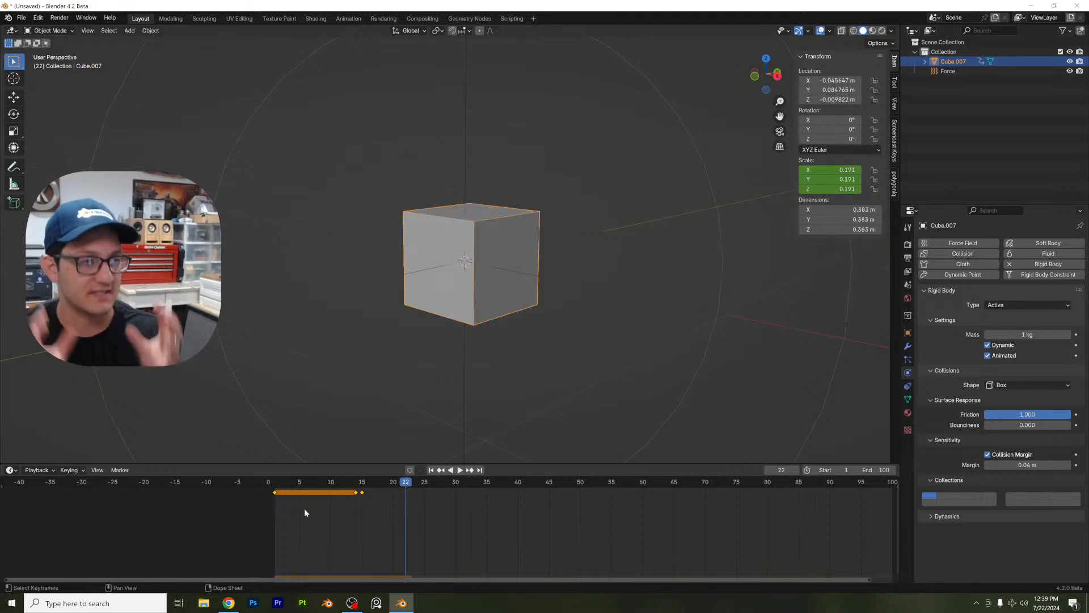
{"action": "left_click", "coordinate": [357, 482]}
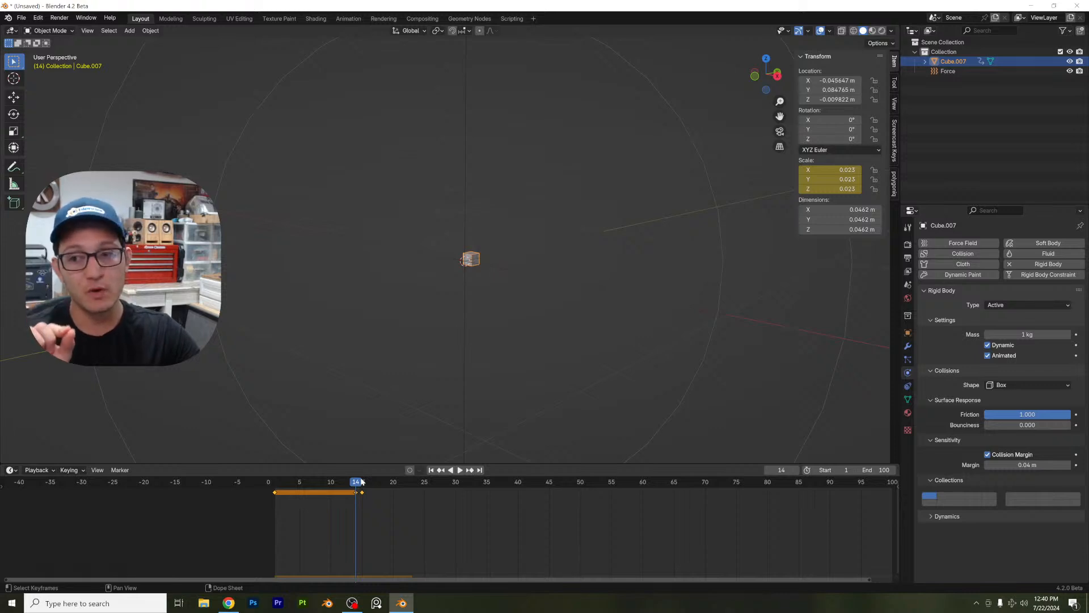
{"action": "scroll", "coordinate": [411, 261], "scroll_direction": "up", "scroll_amount": 8}
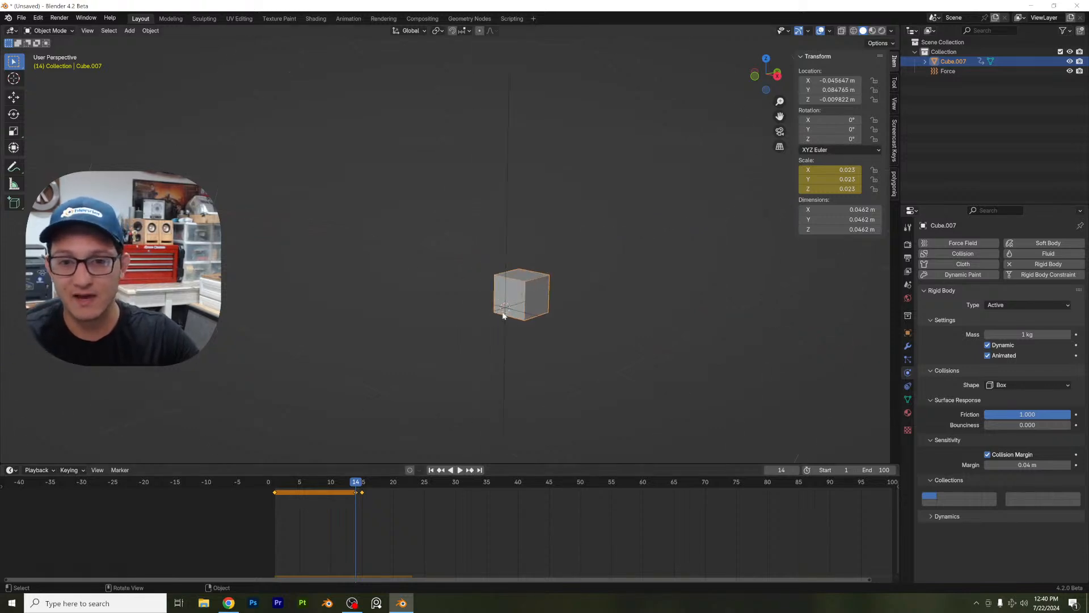
{"action": "middle_click_drag", "start_coordinate": [552, 333], "coordinate": [460, 312], "text": "shift"}
{"action": "scroll", "coordinate": [295, 514], "scroll_direction": "up", "scroll_amount": 8}
{"action": "middle_click_drag", "start_coordinate": [288, 513], "coordinate": [391, 513]}
{"action": "scroll", "coordinate": [387, 513], "scroll_direction": "up", "scroll_amount": 3}
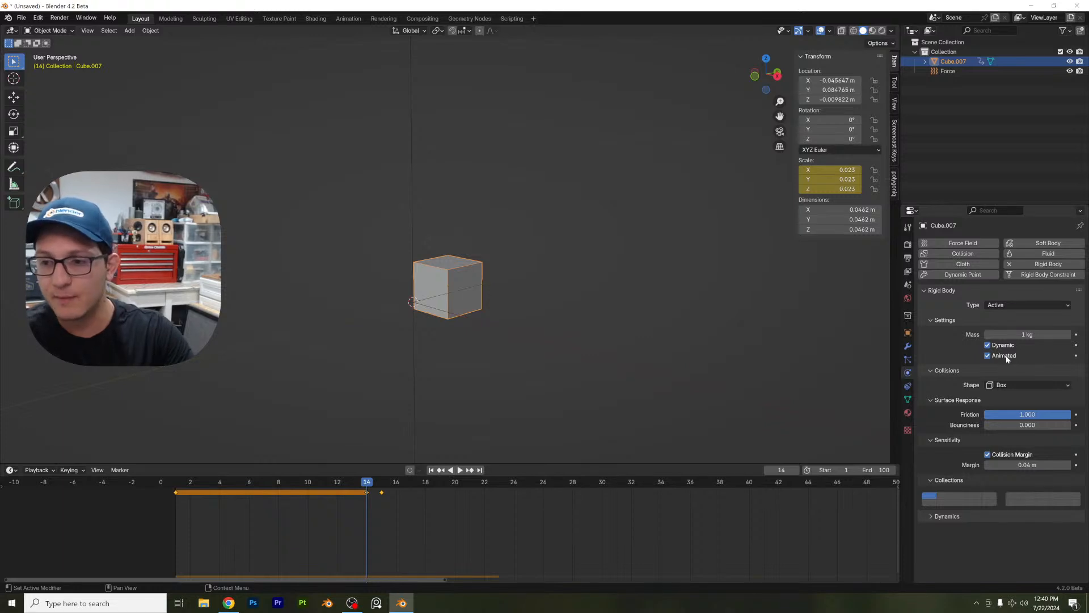
{"action": "key", "text": "i"}
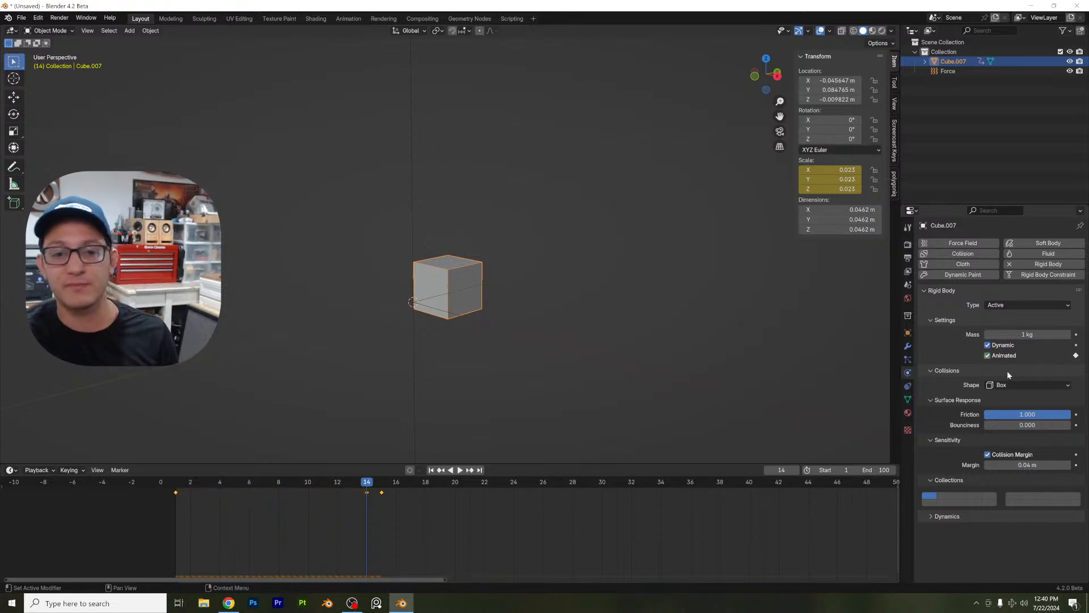
Step: At frame 15, disable the cube's rigid body Animated setting and keyframe it
{"action": "left_click_drag", "start_coordinate": [367, 484], "coordinate": [376, 484]}
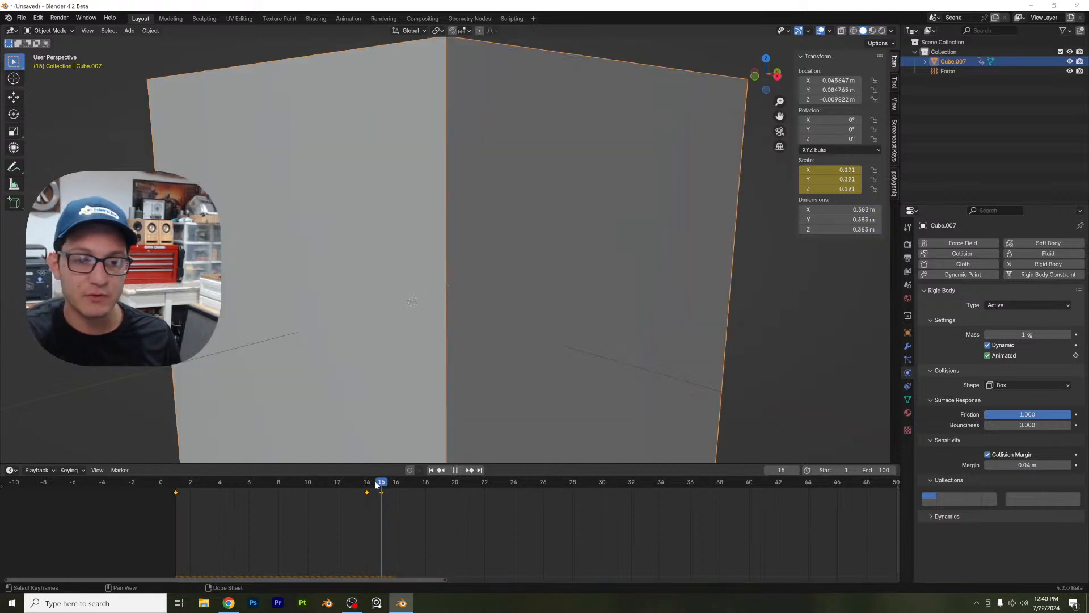
{"action": "scroll", "coordinate": [553, 374], "scroll_direction": "down", "scroll_amount": 3}
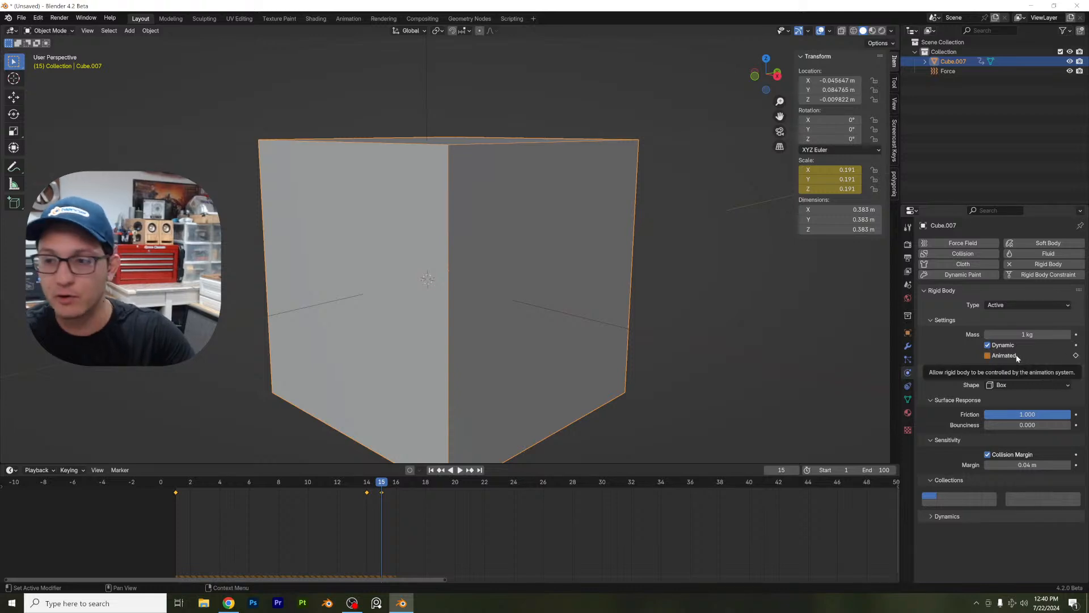
{"action": "key", "text": "i"}
{"action": "scroll", "coordinate": [382, 368], "scroll_direction": "down", "scroll_amount": 2}
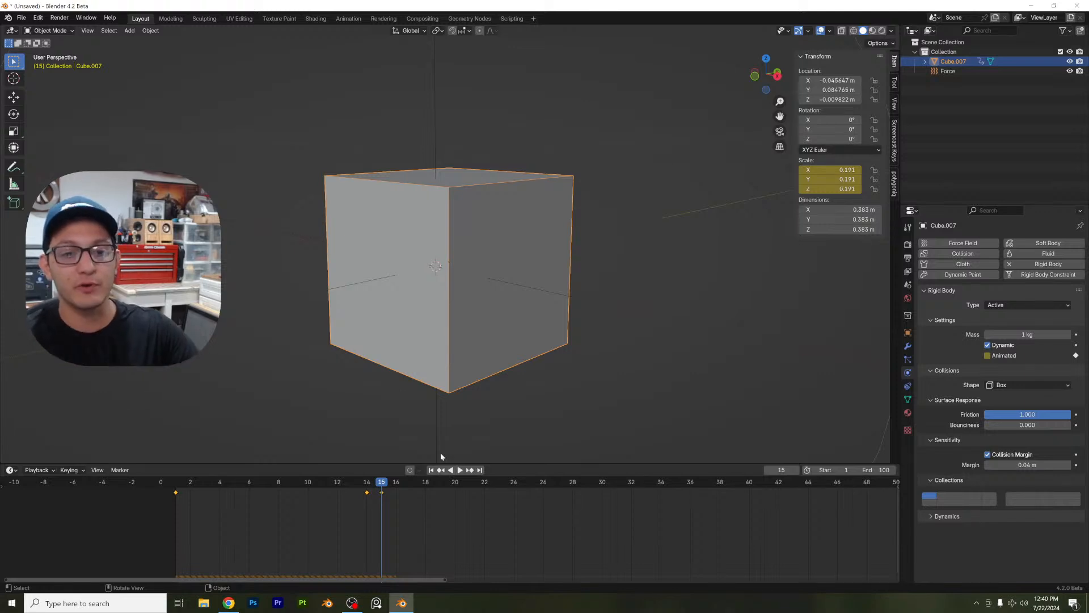
Step: Play the animation from frame 1 to check how the cube scales up and is released to the physics
{"action": "left_click", "coordinate": [177, 483]}
{"action": "key", "text": "space"}
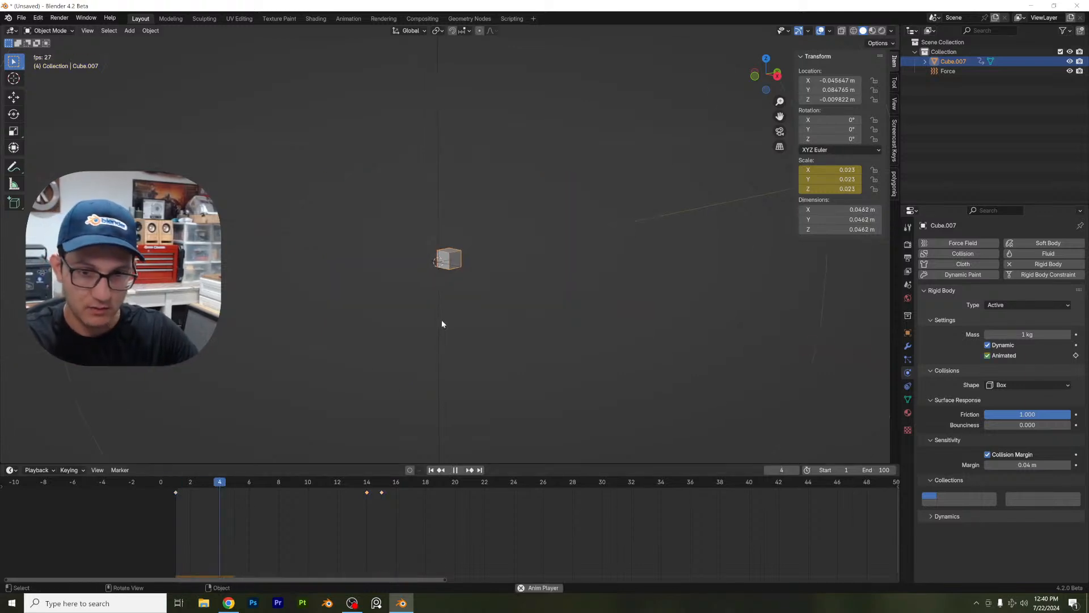
{"action": "scroll", "coordinate": [438, 321], "scroll_direction": "up", "scroll_amount": 10}
{"action": "key", "text": "space"}
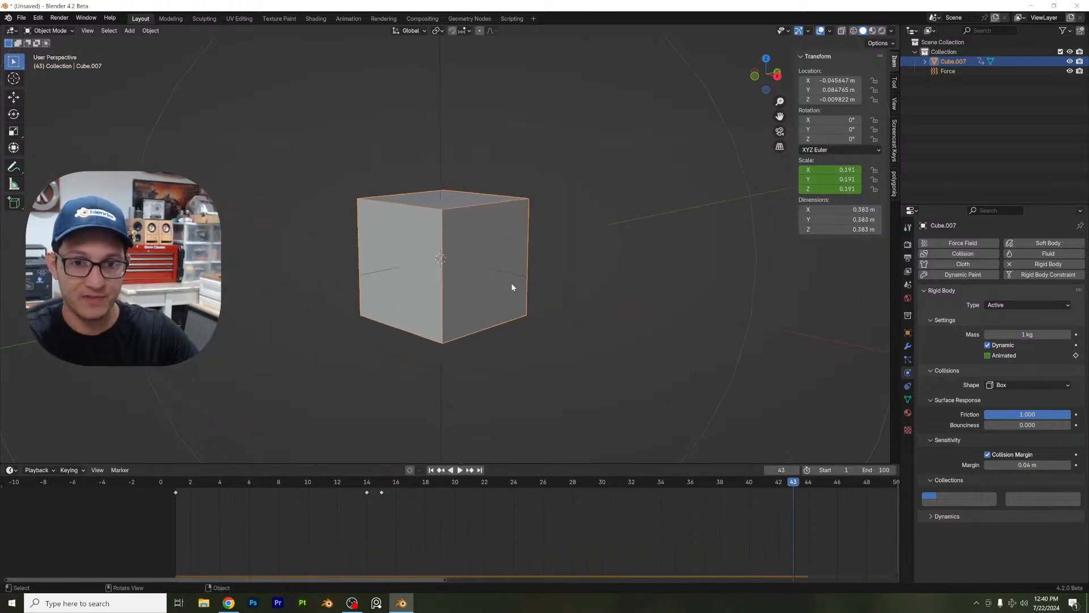
{"action": "scroll", "coordinate": [512, 283], "scroll_direction": "down", "scroll_amount": 2}
{"action": "middle_click_drag", "start_coordinate": [512, 284], "coordinate": [457, 295]}
{"action": "scroll", "coordinate": [457, 295], "scroll_direction": "up", "scroll_amount": 1}
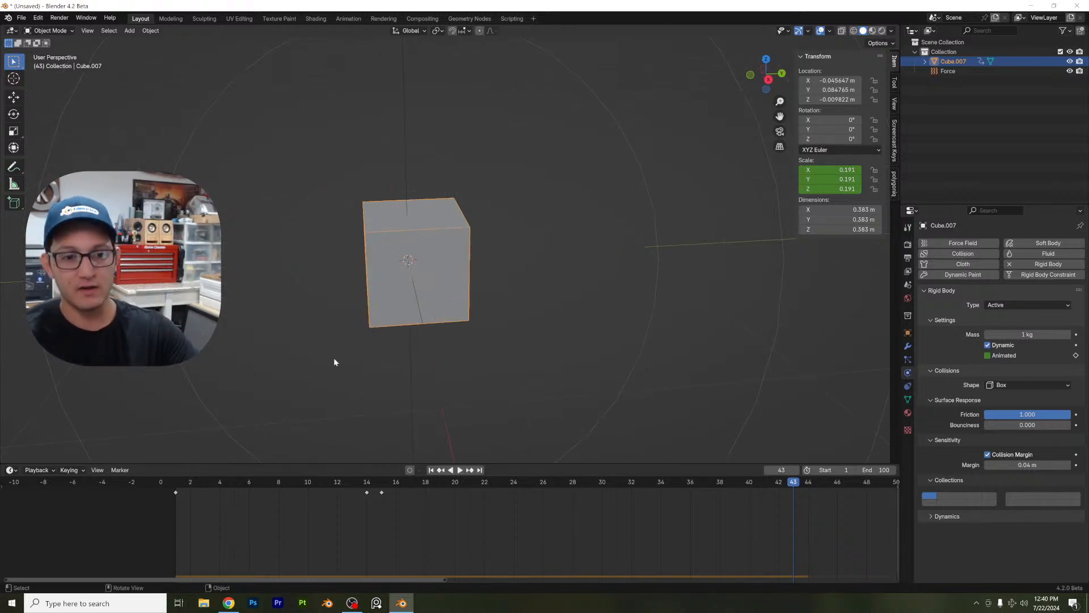
Step: Return to frame 1 and place five duplicates of the small cube around the force field's centre
{"action": "left_click", "coordinate": [177, 486]}
{"action": "scroll", "coordinate": [420, 265], "scroll_direction": "up", "scroll_amount": 3}
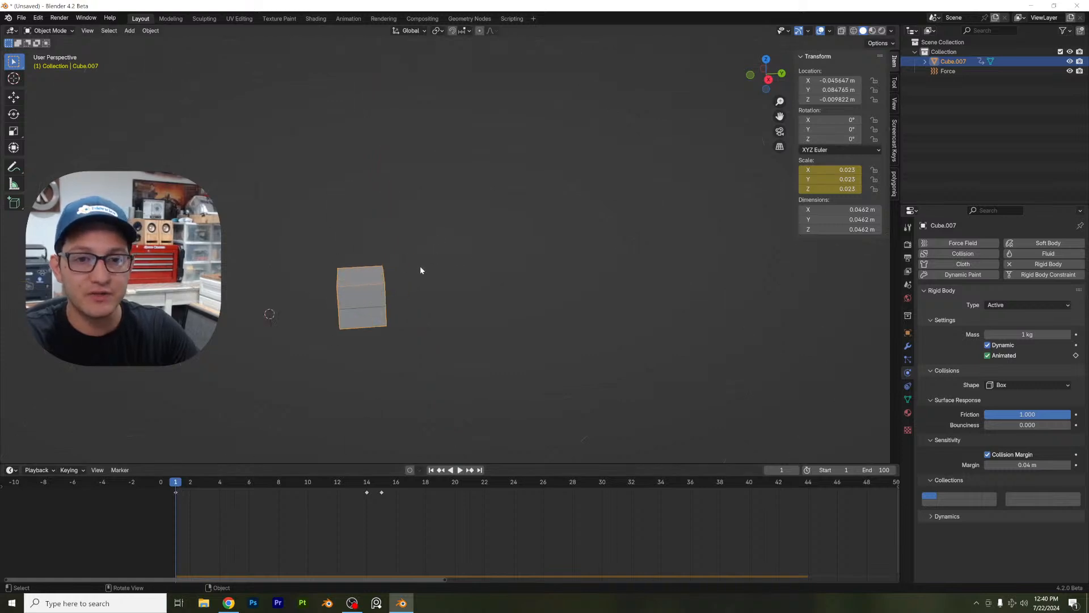
{"action": "middle_click_drag", "start_coordinate": [421, 270], "coordinate": [500, 277]}
{"action": "key", "text": "shift+d"}
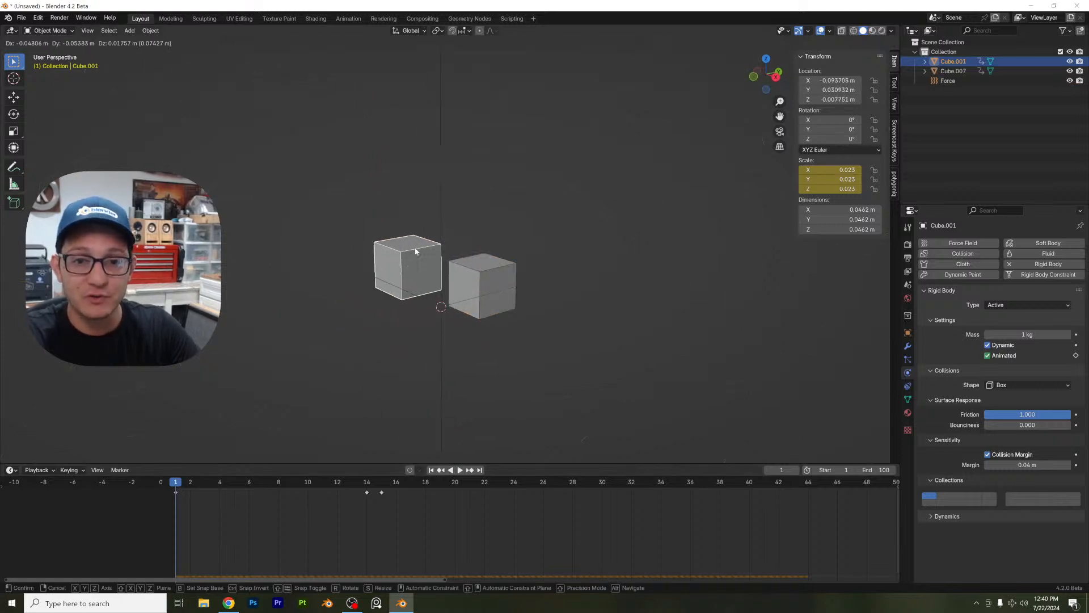
{"action": "left_click", "coordinate": [415, 251]}
{"action": "key", "text": "shift+d"}
{"action": "left_click", "coordinate": [362, 313]}
{"action": "key", "text": "shift+d"}
{"action": "left_click", "coordinate": [406, 369]}
{"action": "key", "text": "shift+d"}
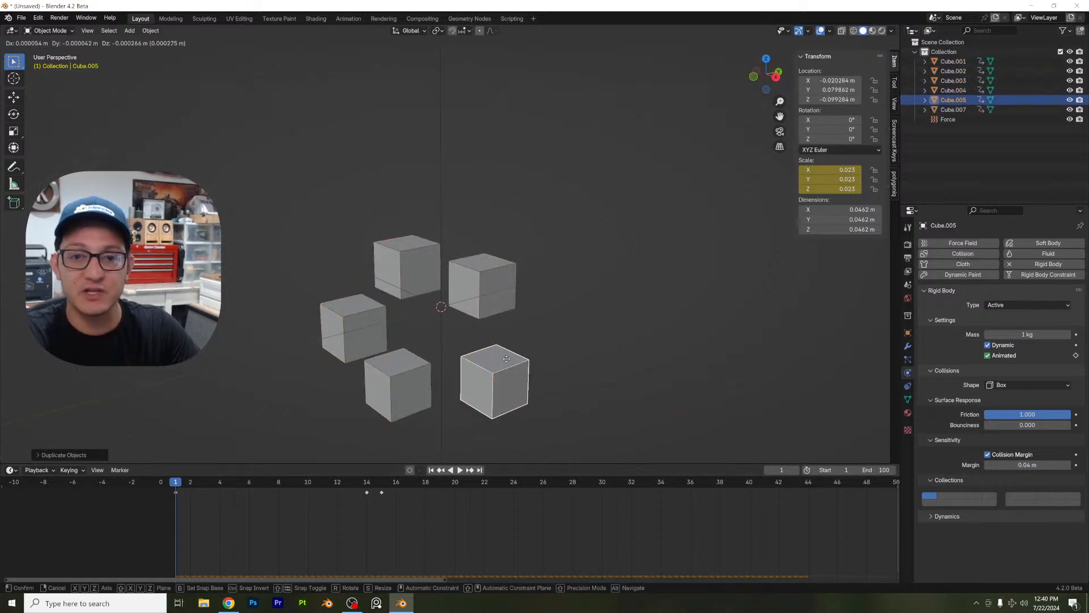
{"action": "left_click", "coordinate": [570, 322]}
Step: Place four more duplicates of the cube, one above the group and three along its outer side
{"action": "key", "text": "shift+d"}
{"action": "left_click", "coordinate": [472, 188]}
{"action": "key", "text": "shift+d"}
{"action": "left_click", "coordinate": [335, 228]}
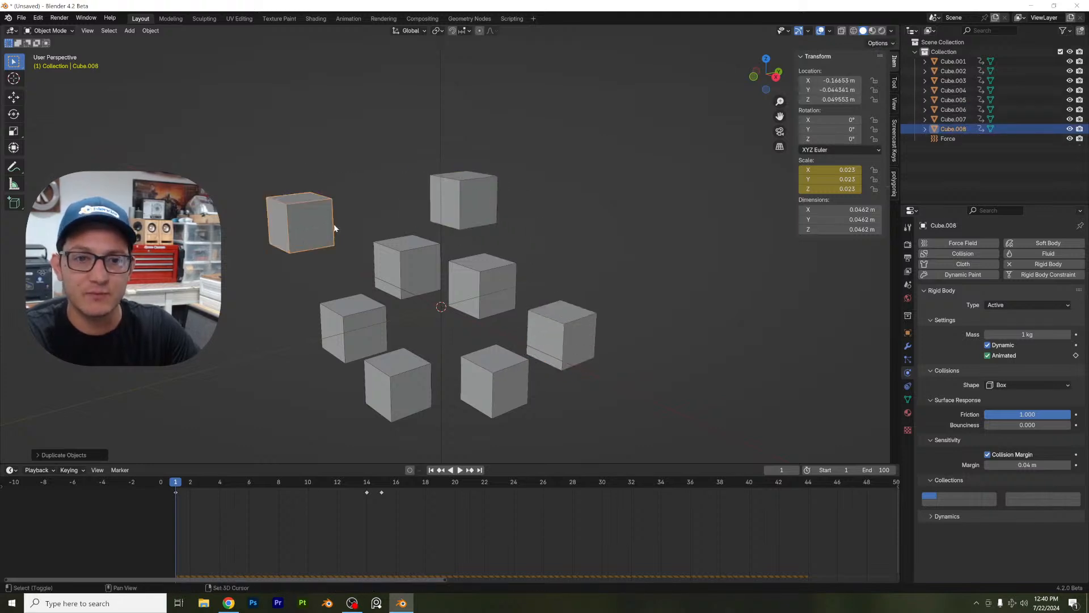
{"action": "key", "text": "shift+d"}
{"action": "left_click", "coordinate": [286, 322]}
{"action": "key", "text": "shift+d"}
{"action": "left_click", "coordinate": [342, 431]}
Step: Place another four cube duplicates at different depths to build the group out in three dimensions
{"action": "scroll", "coordinate": [384, 382], "scroll_direction": "down", "scroll_amount": 6}
{"action": "middle_click_drag", "start_coordinate": [384, 382], "coordinate": [560, 336]}
{"action": "key", "text": "shift+d"}
{"action": "left_click", "coordinate": [485, 295]}
{"action": "key", "text": "shift+d"}
{"action": "left_click", "coordinate": [481, 244]}
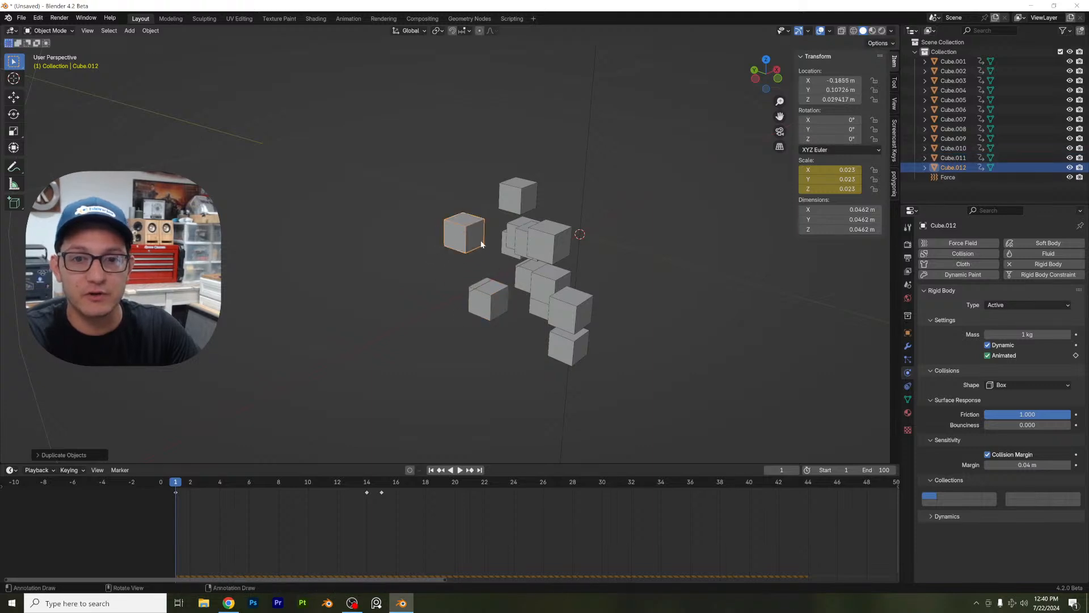
{"action": "middle_click_drag", "start_coordinate": [482, 244], "coordinate": [589, 241]}
{"action": "key", "text": "shift+d"}
{"action": "left_click", "coordinate": [519, 273]}
{"action": "middle_click_drag", "start_coordinate": [519, 272], "coordinate": [538, 206]}
{"action": "key", "text": "shift+d"}
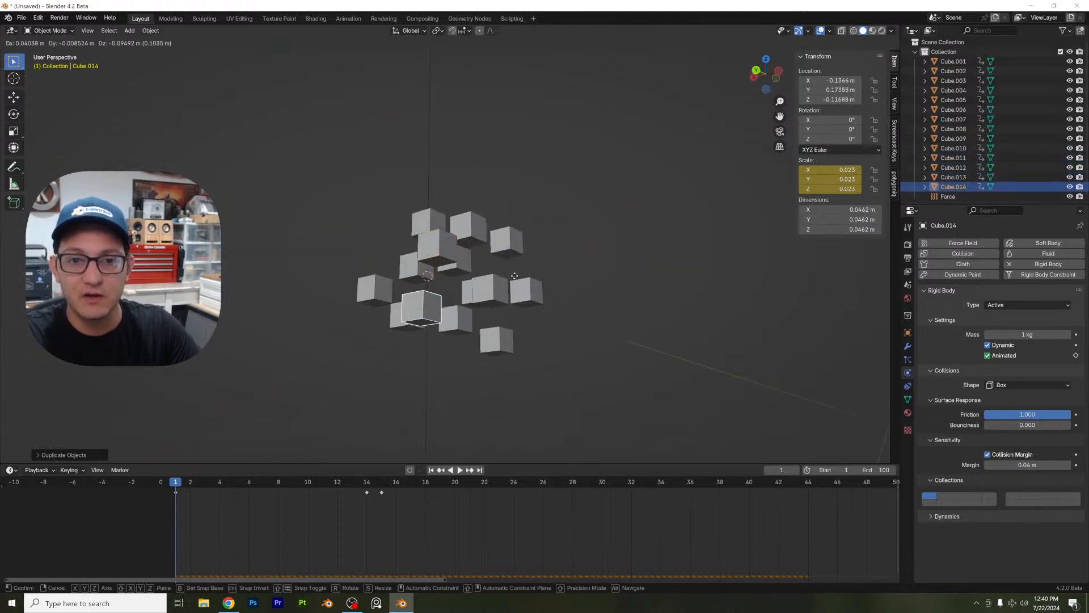
{"action": "left_click", "coordinate": [495, 288]}
Step: Play the simulation to about frame 51 and examine how the cubes pop up and gather at the force field
{"action": "scroll", "coordinate": [495, 289], "scroll_direction": "down", "scroll_amount": 5}
{"action": "middle_click_drag", "start_coordinate": [495, 288], "coordinate": [349, 332]}
{"action": "scroll", "coordinate": [527, 294], "scroll_direction": "up", "scroll_amount": 5}
{"action": "middle_click_drag", "start_coordinate": [528, 294], "coordinate": [432, 291]}
{"action": "scroll", "coordinate": [543, 231], "scroll_direction": "down", "scroll_amount": 4}
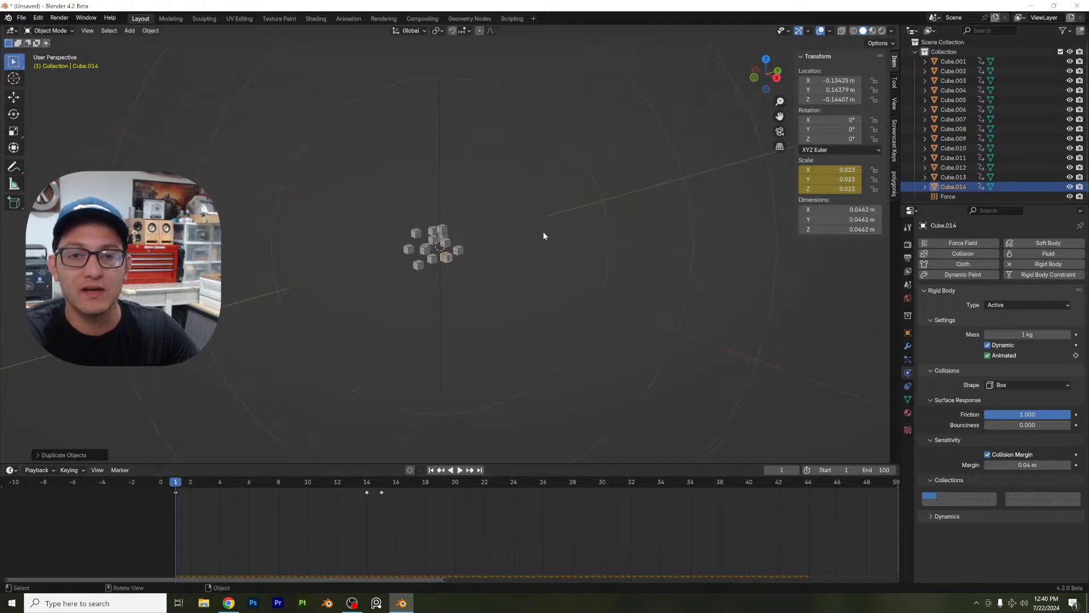
{"action": "key", "text": "space"}
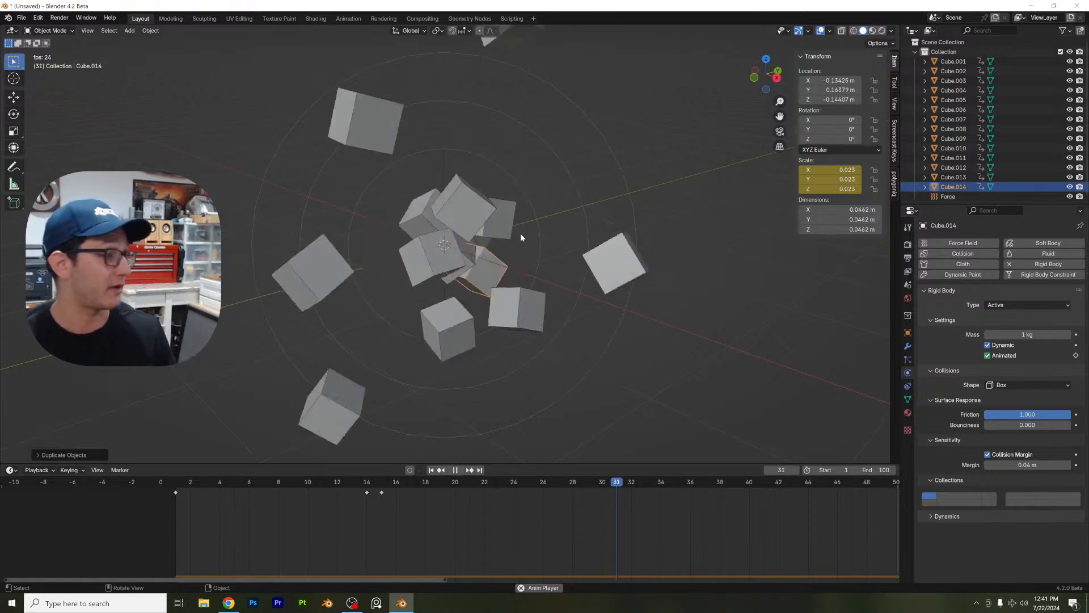
{"action": "key", "text": "space"}
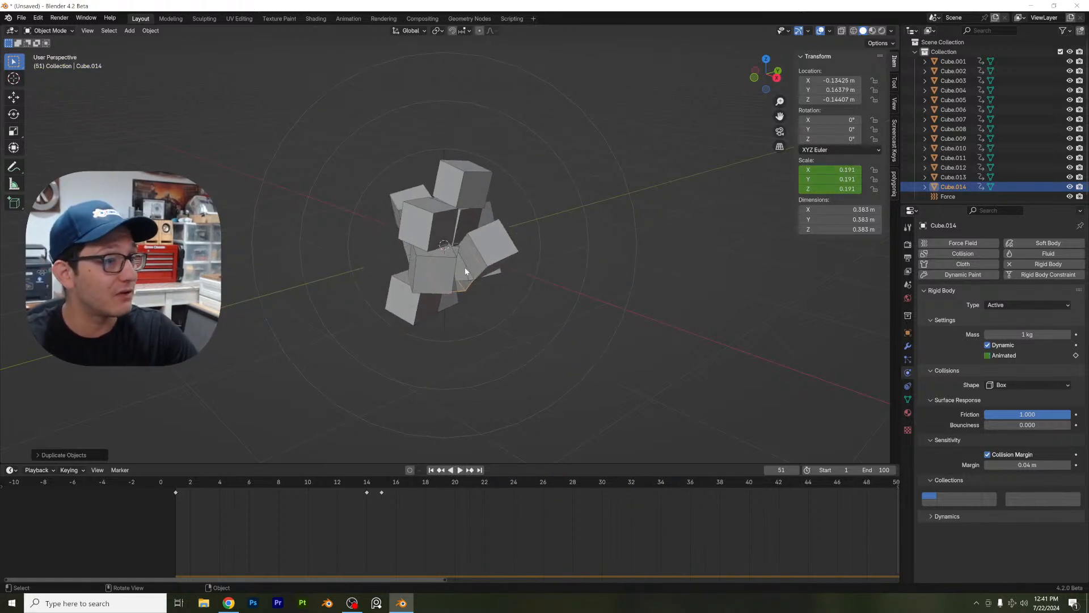
{"action": "scroll", "coordinate": [465, 271], "scroll_direction": "up", "scroll_amount": 2}
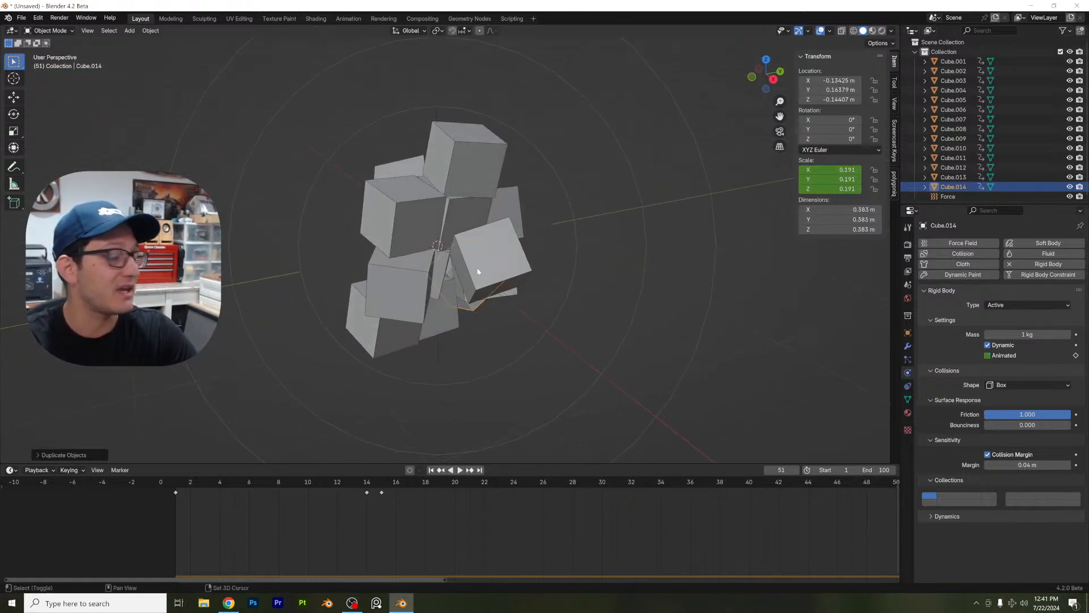
{"action": "middle_click_drag", "start_coordinate": [478, 272], "coordinate": [460, 274], "text": "shift"}
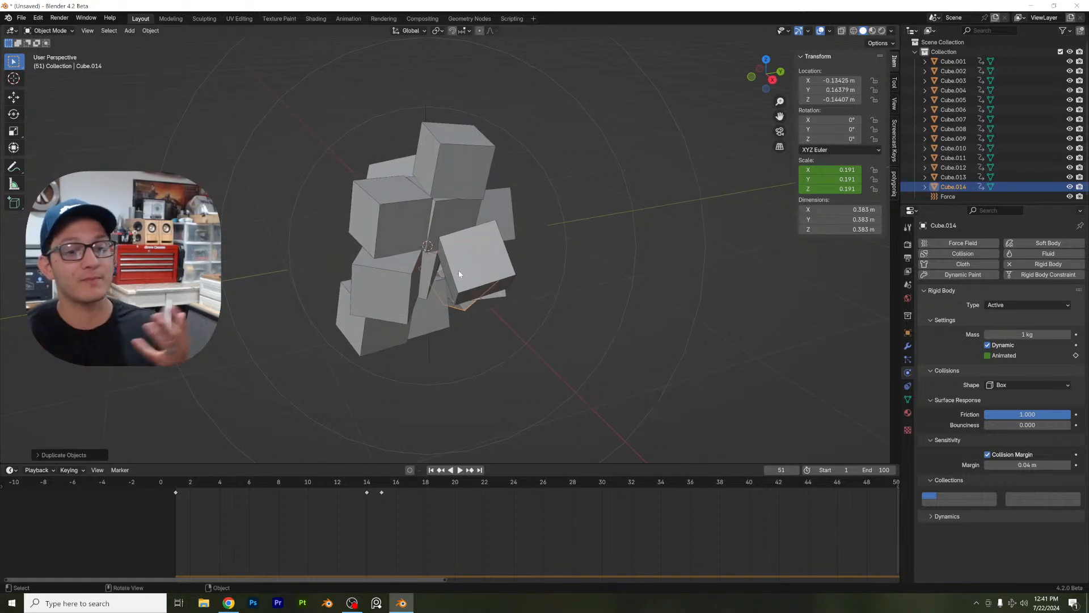
Step: Return to frame 1 and set the viewport's object colour to Random
{"action": "left_click", "coordinate": [175, 481]}
{"action": "scroll", "coordinate": [506, 230], "scroll_direction": "up", "scroll_amount": 9}
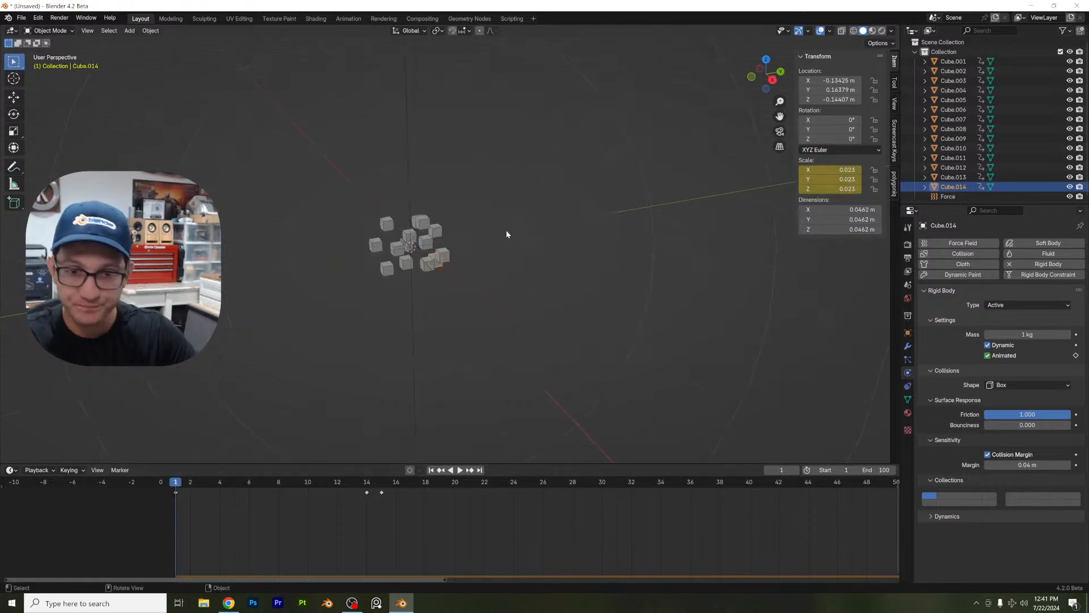
{"action": "middle_click_drag", "start_coordinate": [428, 269], "coordinate": [495, 258]}
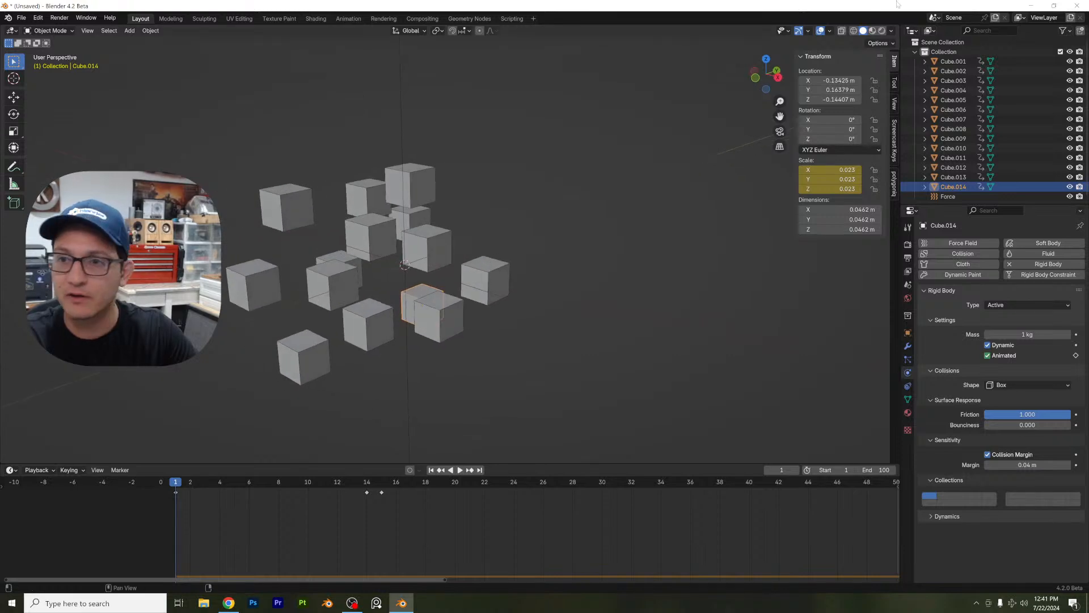
{"action": "left_click", "coordinate": [892, 31]}
{"action": "left_click", "coordinate": [883, 185]}
{"action": "middle_click_drag", "start_coordinate": [601, 216], "coordinate": [557, 219]}
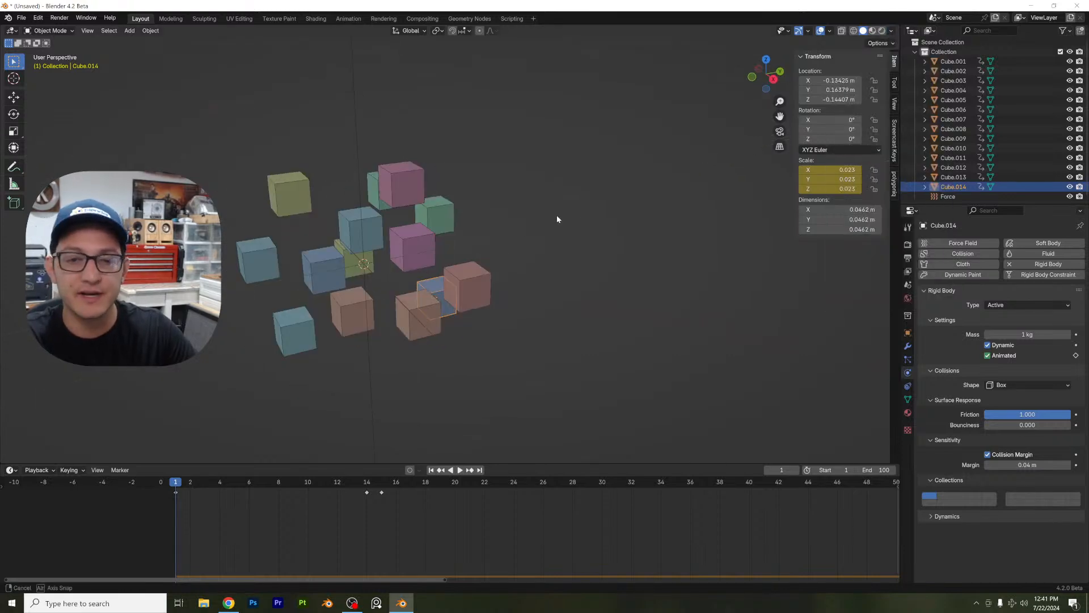
Step: Duplicate the outer yellow-green cube and place the copy beside the cluster at about X -0.04, Y 0.21, Z -0.01 m
{"action": "left_click", "coordinate": [306, 198]}
{"action": "middle_click_drag", "start_coordinate": [310, 202], "coordinate": [340, 203]}
{"action": "key", "text": "shift+d"}
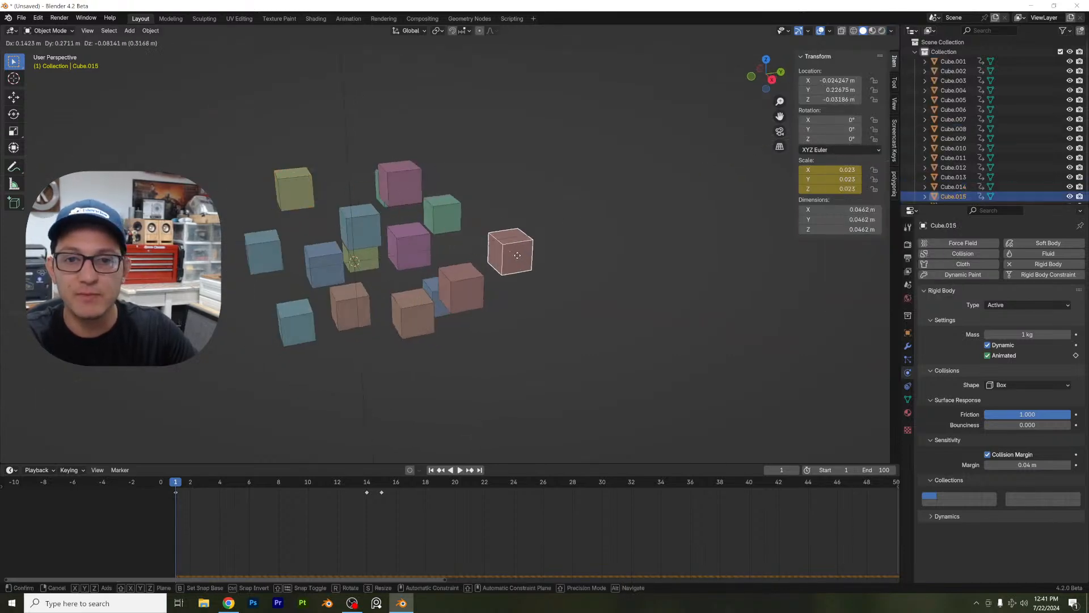
{"action": "left_click", "coordinate": [514, 255]}
{"action": "scroll", "coordinate": [514, 251], "scroll_direction": "up", "scroll_amount": 1}
{"action": "mouse_move", "coordinate": [514, 251]}
{"action": "middle_mouse_down"}
{"action": "mouse_move", "coordinate": [497, 257]}
{"action": "mouse_move", "coordinate": [517, 243]}
{"action": "middle_mouse_up"}
{"action": "key", "text": "g"}
{"action": "left_click", "coordinate": [493, 243]}
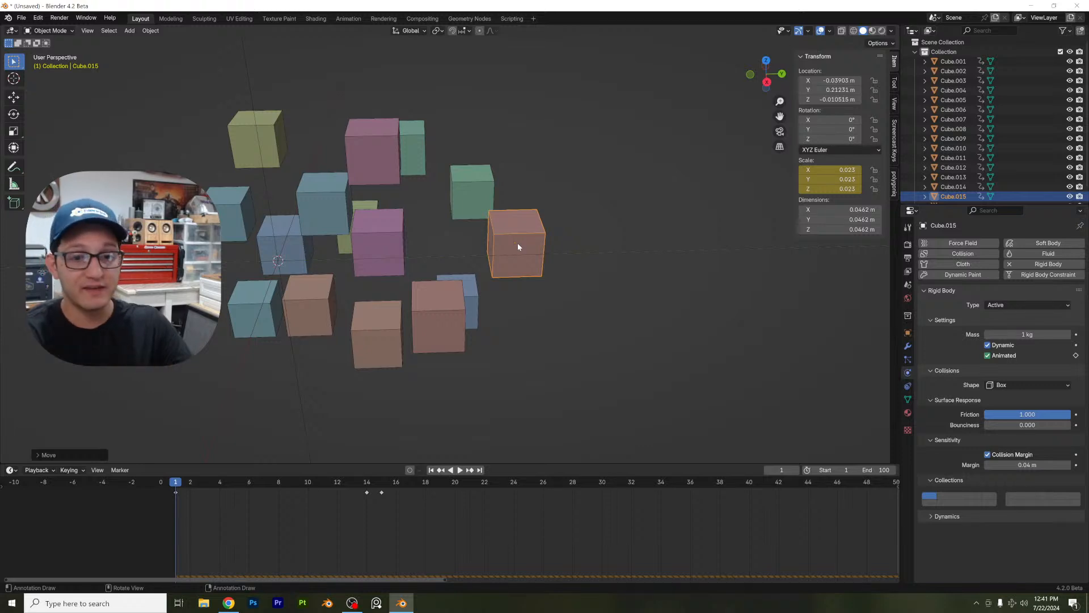
Step: Select all the new cube's keyframes and shift them so that they start at frame 50
{"action": "left_click_drag", "start_coordinate": [479, 536], "coordinate": [151, 480]}
{"action": "scroll", "coordinate": [309, 502], "scroll_direction": "down", "scroll_amount": 2}
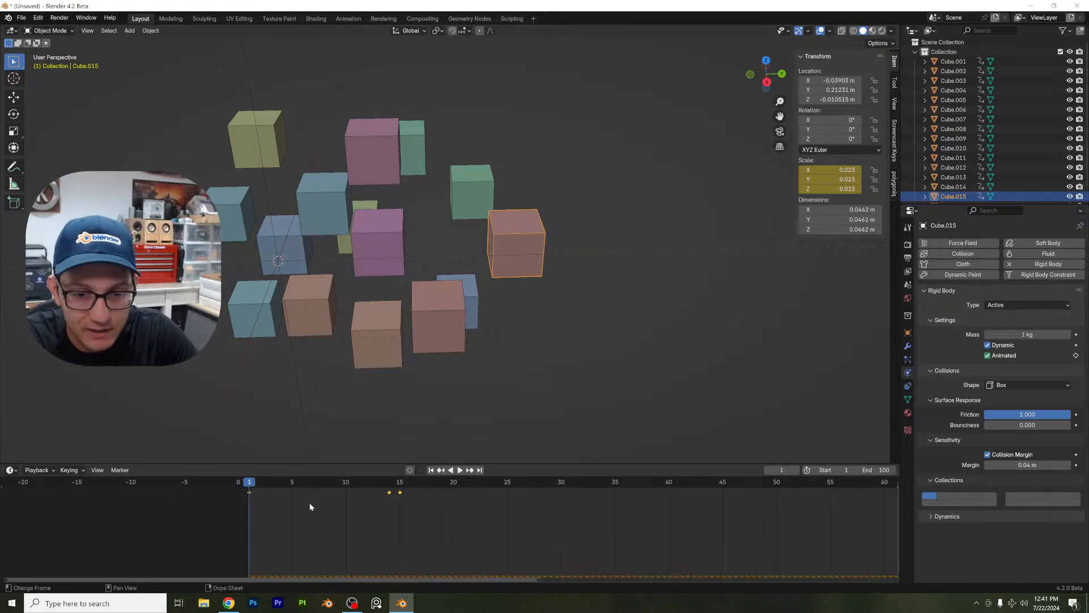
{"action": "scroll", "coordinate": [404, 509], "scroll_direction": "down", "scroll_amount": 2}
{"action": "scroll", "coordinate": [311, 510], "scroll_direction": "down", "scroll_amount": 2}
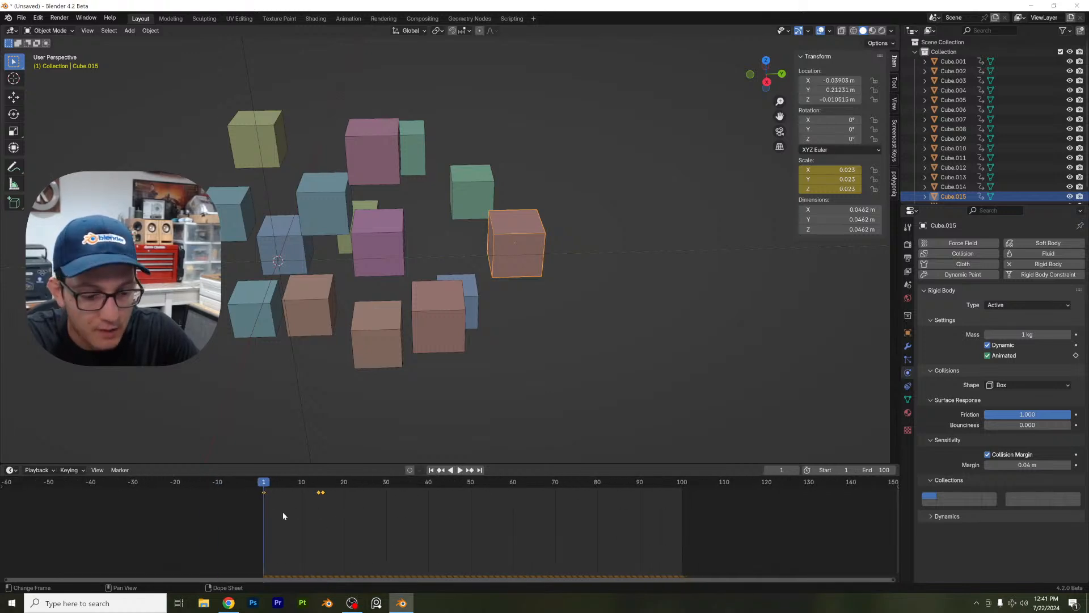
{"action": "key", "text": "g"}
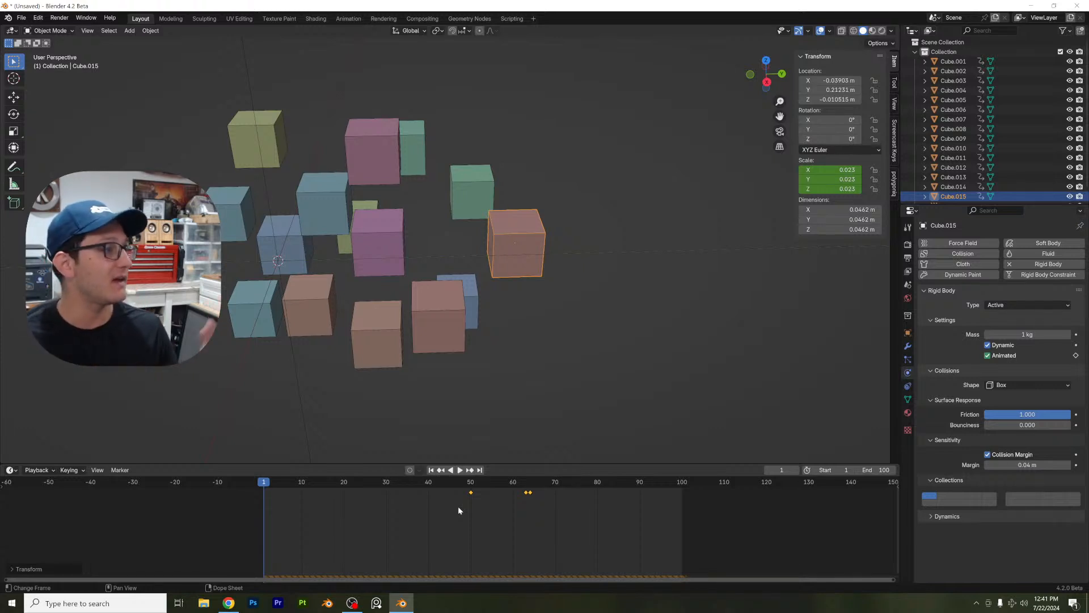
Step: Move the new cube near the force field's centre, to about X -0.016, Y -0.004, Z -0.034 m
{"action": "middle_click_drag", "start_coordinate": [490, 341], "coordinate": [560, 319]}
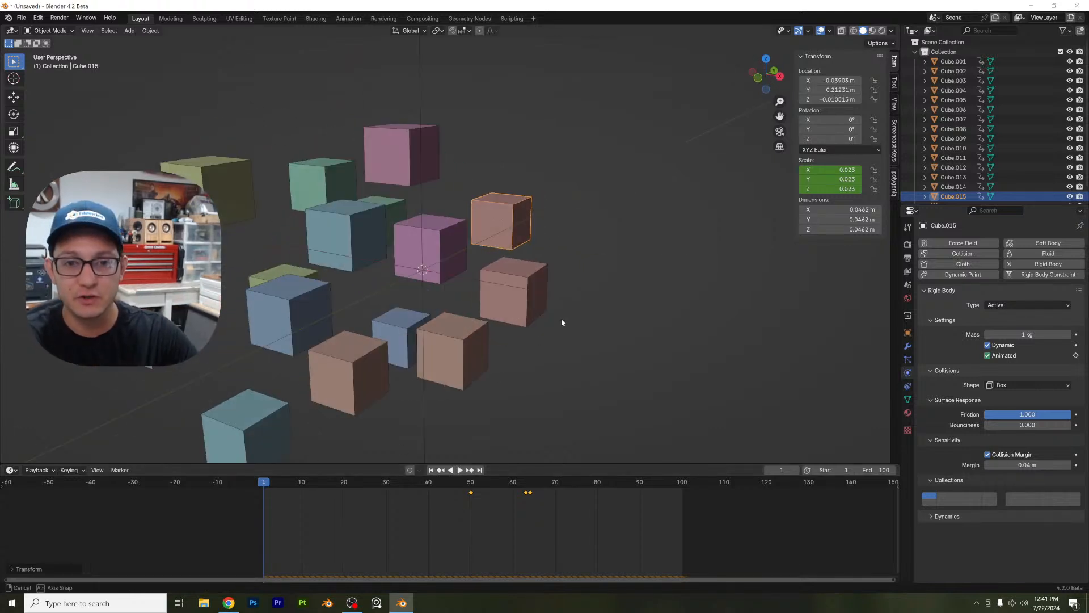
{"action": "key", "text": "g"}
{"action": "left_click", "coordinate": [441, 375]}
{"action": "middle_click_drag", "start_coordinate": [442, 375], "coordinate": [397, 392]}
{"action": "key", "text": "g"}
{"action": "left_click", "coordinate": [328, 248]}
{"action": "middle_click_drag", "start_coordinate": [328, 248], "coordinate": [399, 170]}
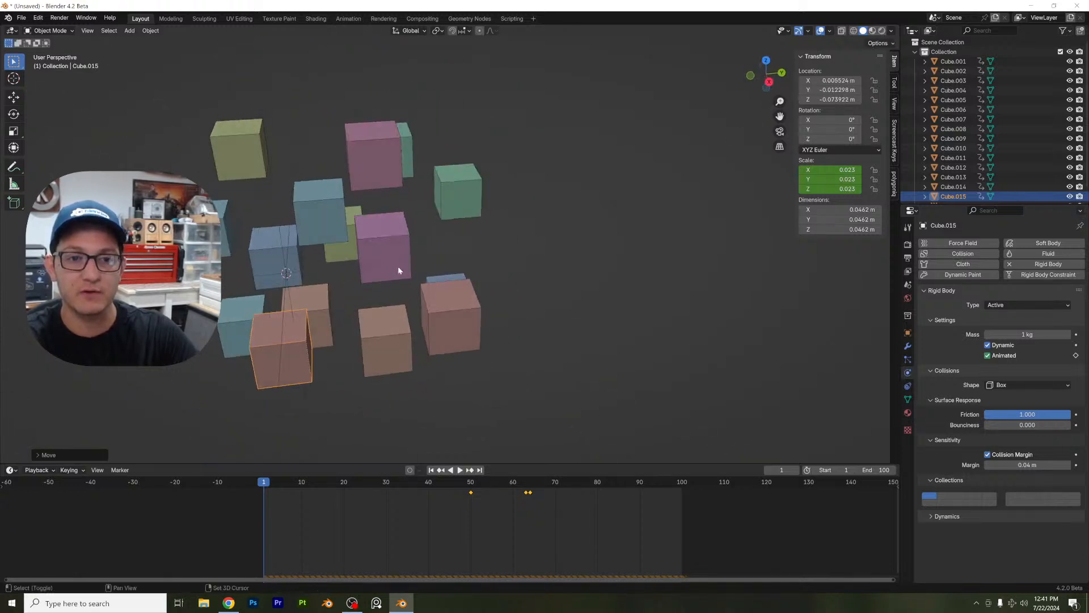
{"action": "middle_click_drag", "start_coordinate": [399, 269], "coordinate": [478, 193], "text": "shift"}
{"action": "key", "text": "g"}
{"action": "left_click", "coordinate": [483, 171]}
Step: Play the simulation to examine how the cube keyframed at frame 50 pops in among the gathered cubes
{"action": "scroll", "coordinate": [558, 257], "scroll_direction": "down", "scroll_amount": 2}
{"action": "middle_click_drag", "start_coordinate": [557, 257], "coordinate": [570, 315]}
{"action": "middle_click_drag", "start_coordinate": [570, 315], "coordinate": [583, 287]}
{"action": "scroll", "coordinate": [582, 287], "scroll_direction": "down", "scroll_amount": 3}
{"action": "scroll", "coordinate": [429, 278], "scroll_direction": "up", "scroll_amount": 5}
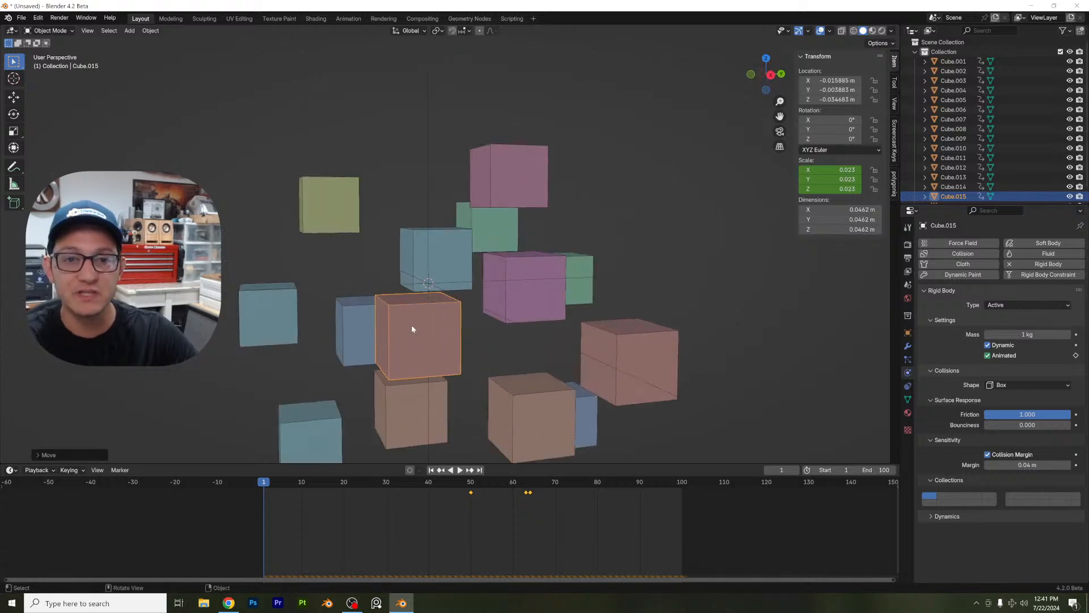
{"action": "scroll", "coordinate": [554, 335], "scroll_direction": "down", "scroll_amount": 3}
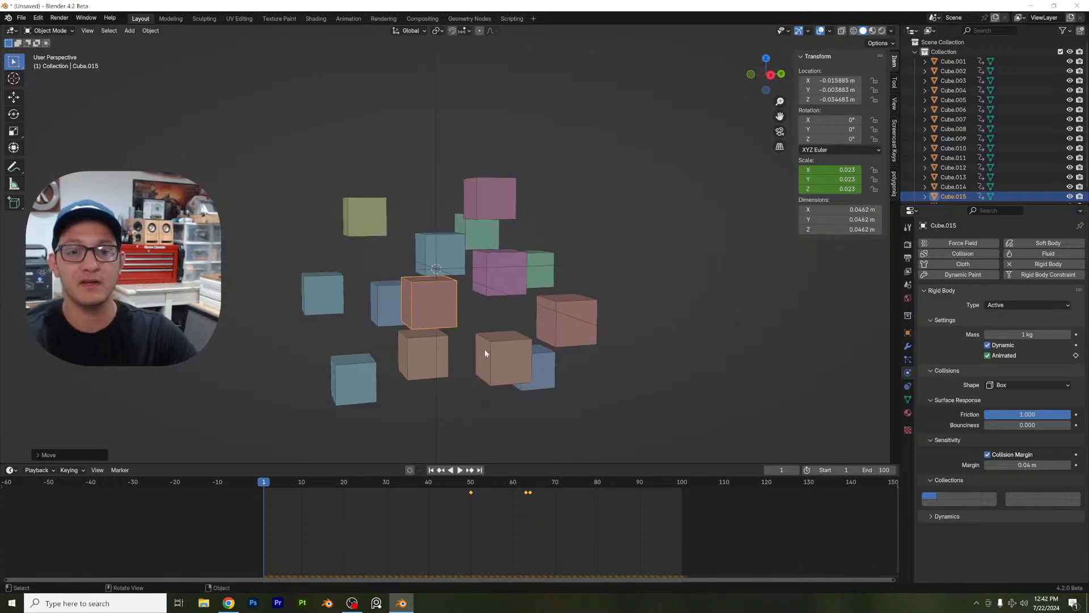
{"action": "scroll", "coordinate": [484, 349], "scroll_direction": "down", "scroll_amount": 6}
{"action": "middle_click_drag", "start_coordinate": [463, 280], "coordinate": [480, 283]}
{"action": "key", "text": "space"}
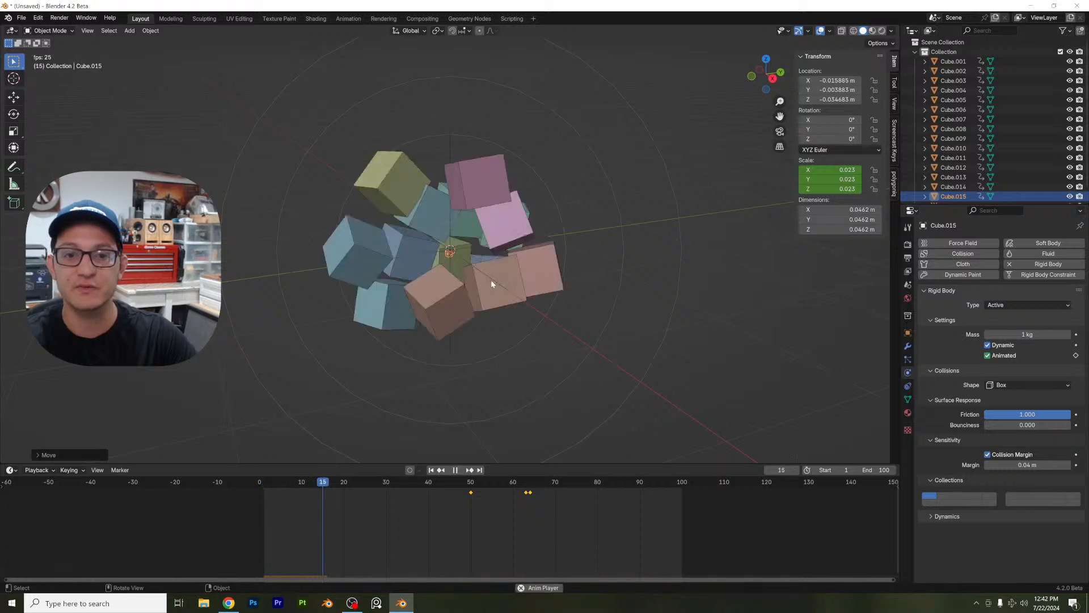
{"action": "key", "text": "space"}
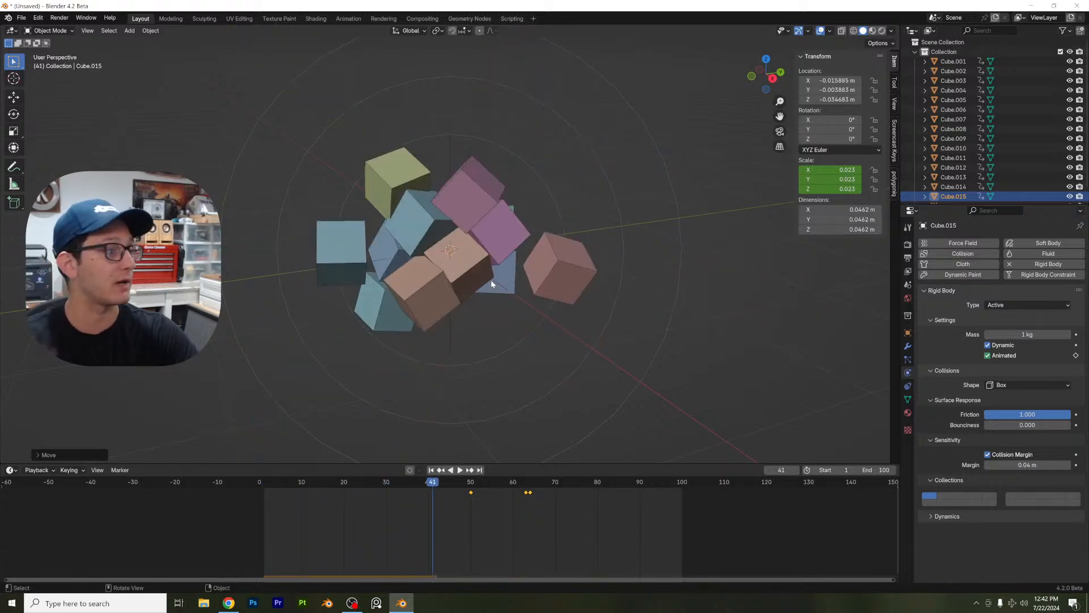
{"action": "key", "text": "space"}
{"action": "key", "text": "space"}
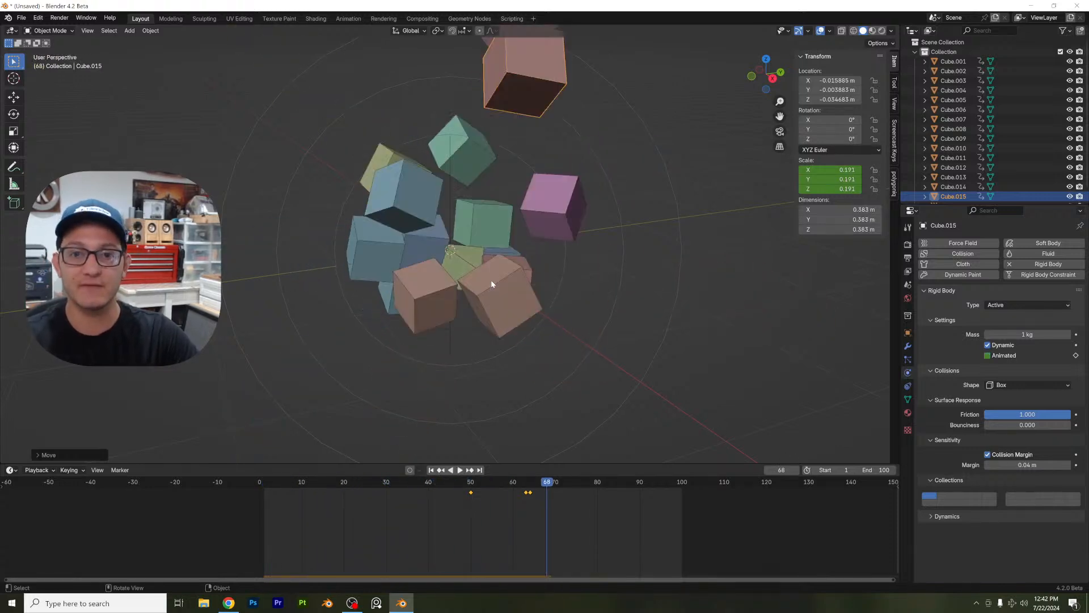
{"action": "key", "text": "space"}
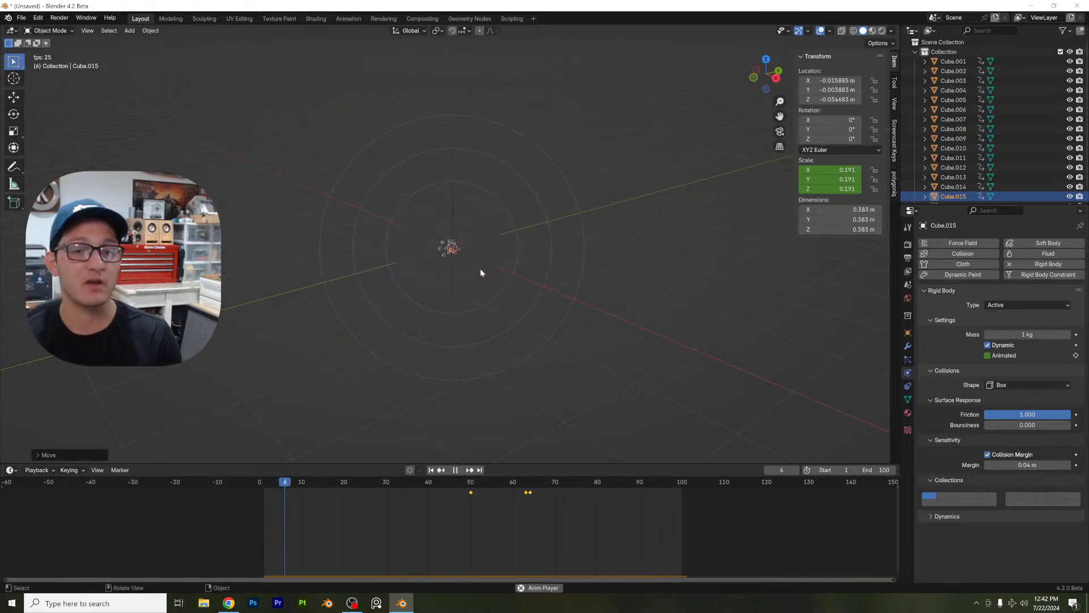
{"action": "key", "text": "space"}
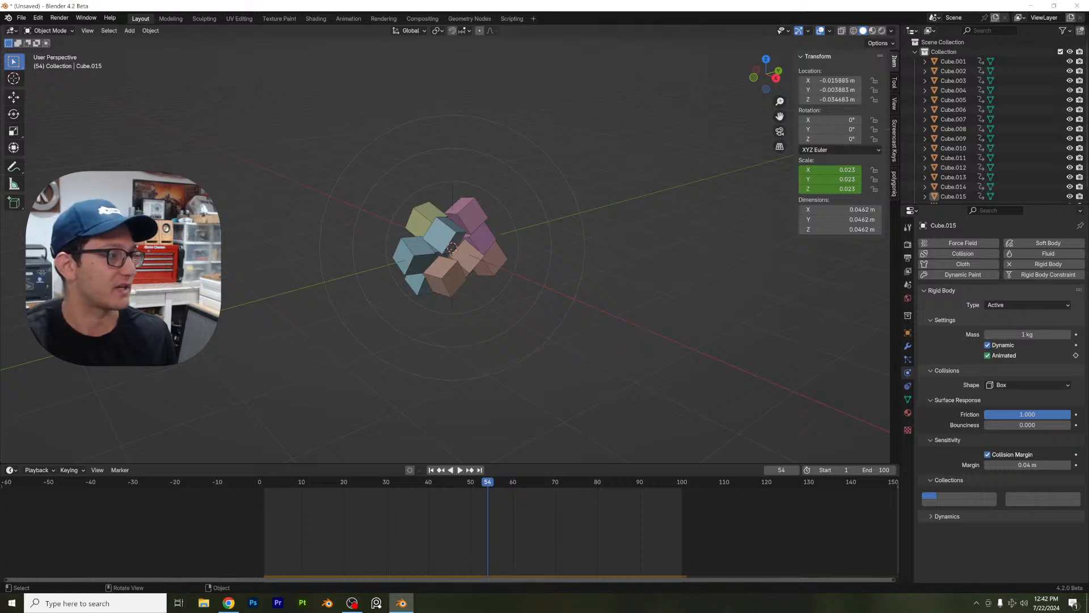
Step: Switch to Chrome, go to polyhaven.com and open its Models library
{"action": "key", "text": "alt+Tab"}
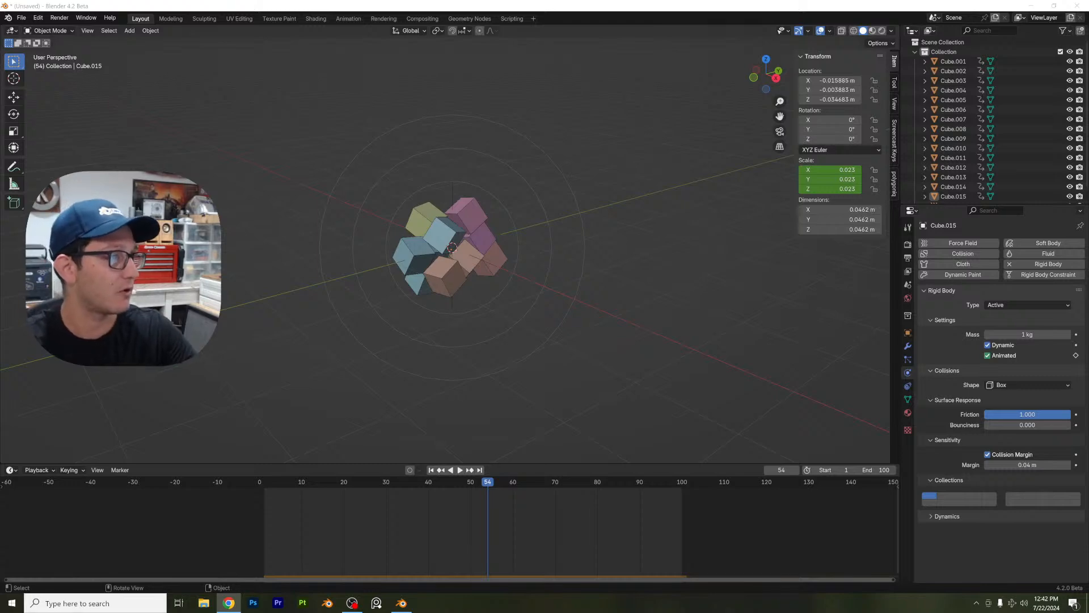
{"action": "key", "text": "alt+Tab"}
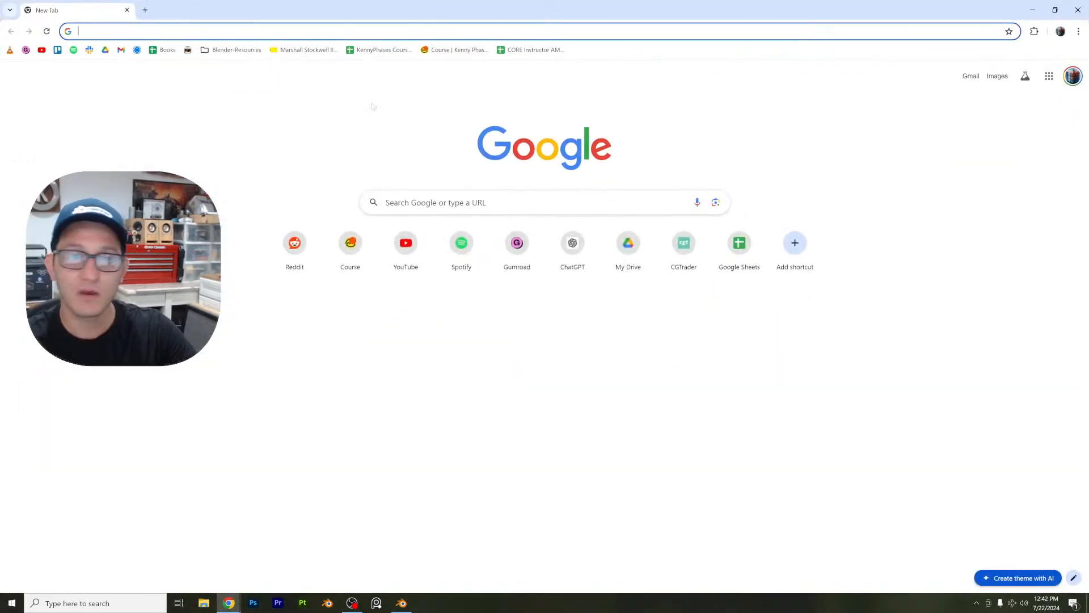
{"action": "type", "text": "polyhaven.com"}
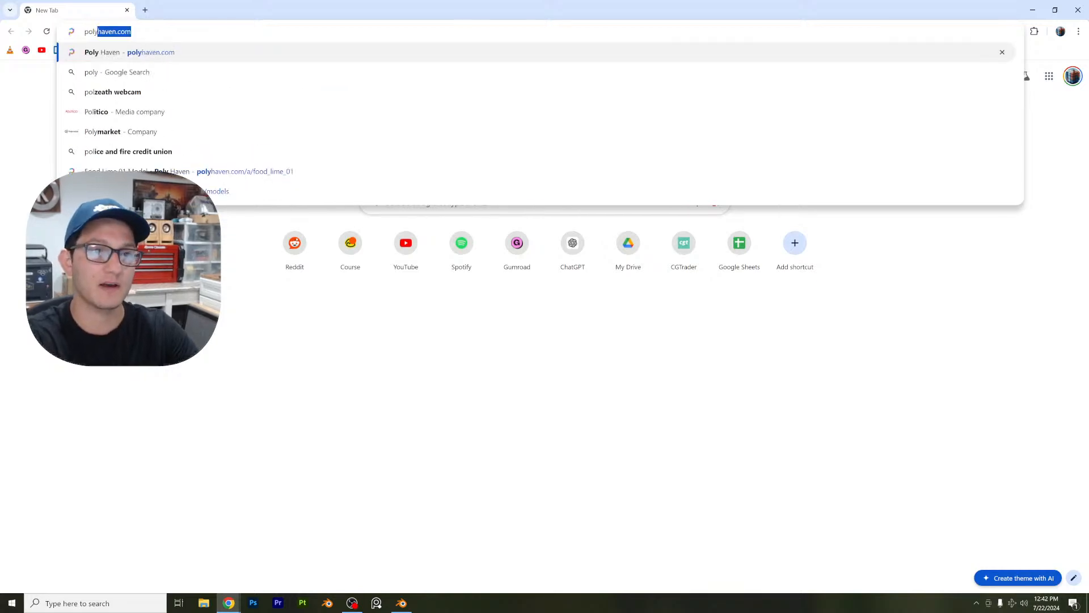
{"action": "key", "text": "Return"}
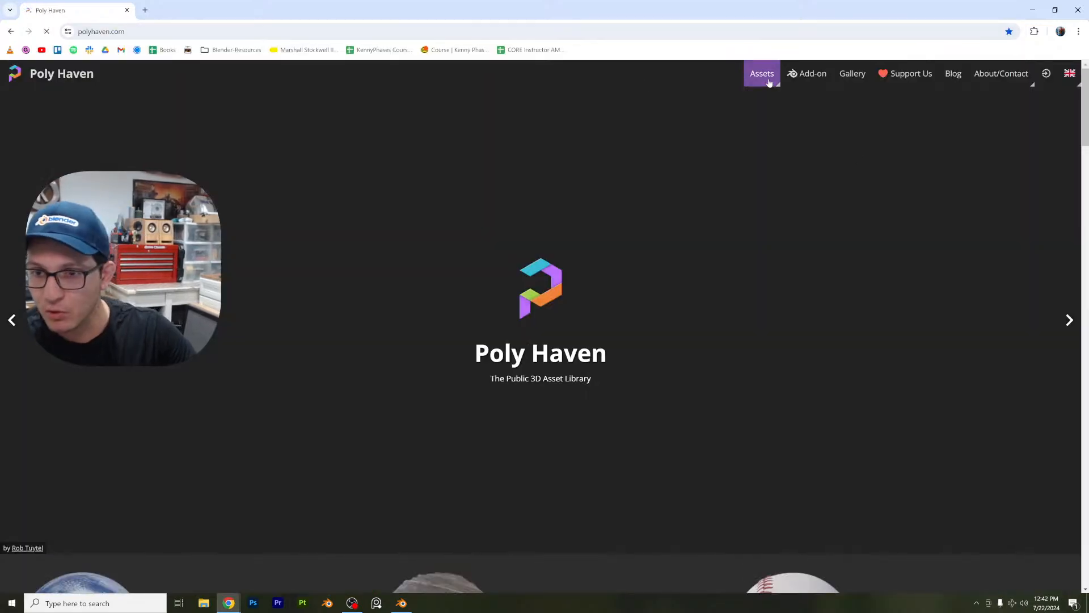
{"action": "mouse_move", "coordinate": [764, 82]}
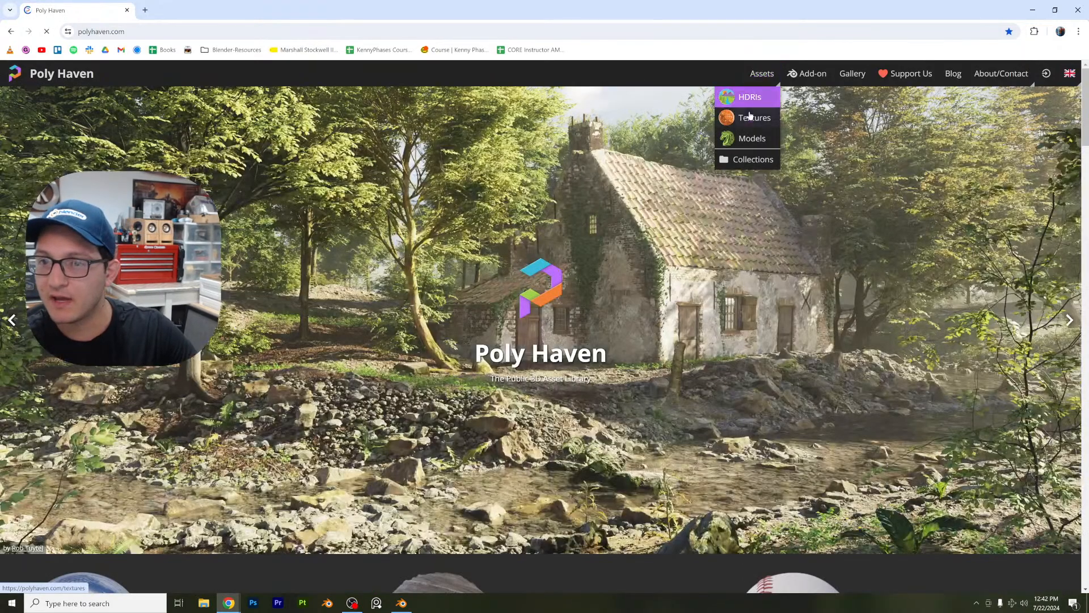
{"action": "left_click", "coordinate": [752, 138]}
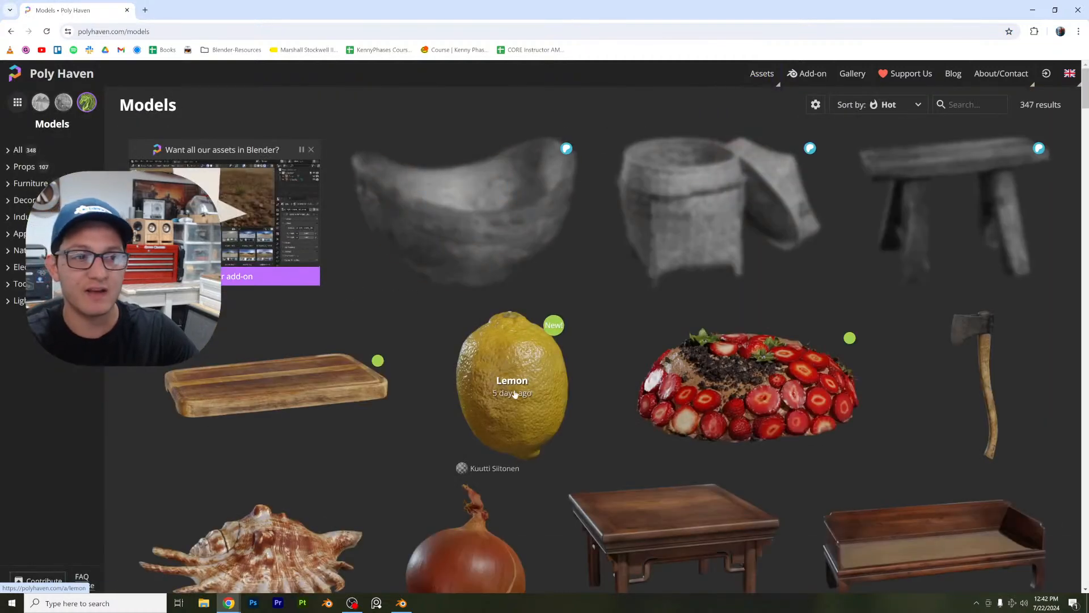
Step: View the Lemon model's page, including its download options and preview images, and close the browser to return to Blender
{"action": "scroll", "coordinate": [508, 365], "scroll_direction": "down", "scroll_amount": 1}
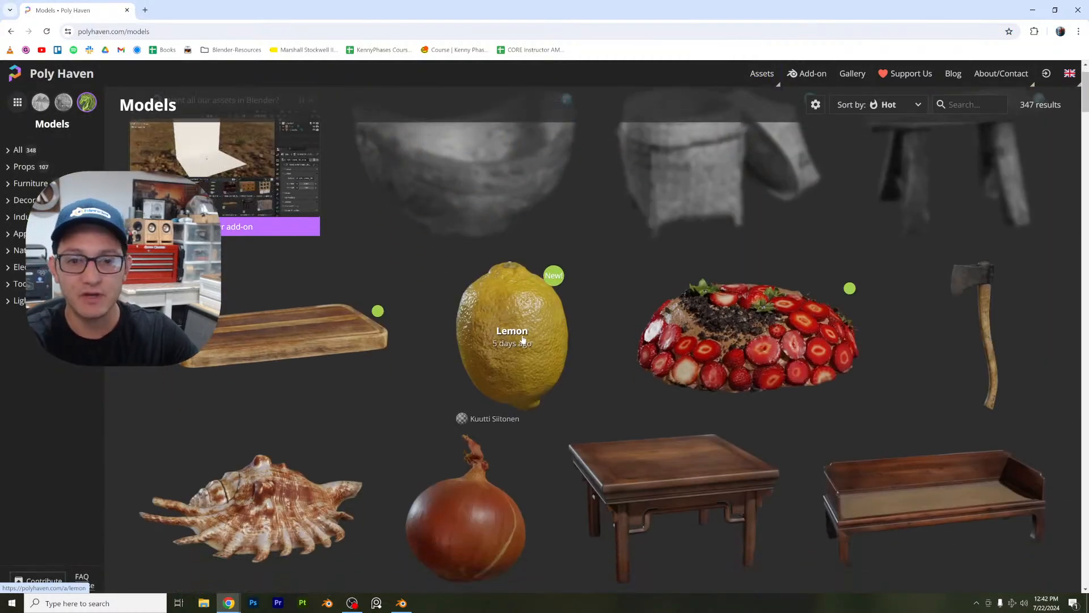
{"action": "scroll", "coordinate": [513, 301], "scroll_direction": "down", "scroll_amount": 1}
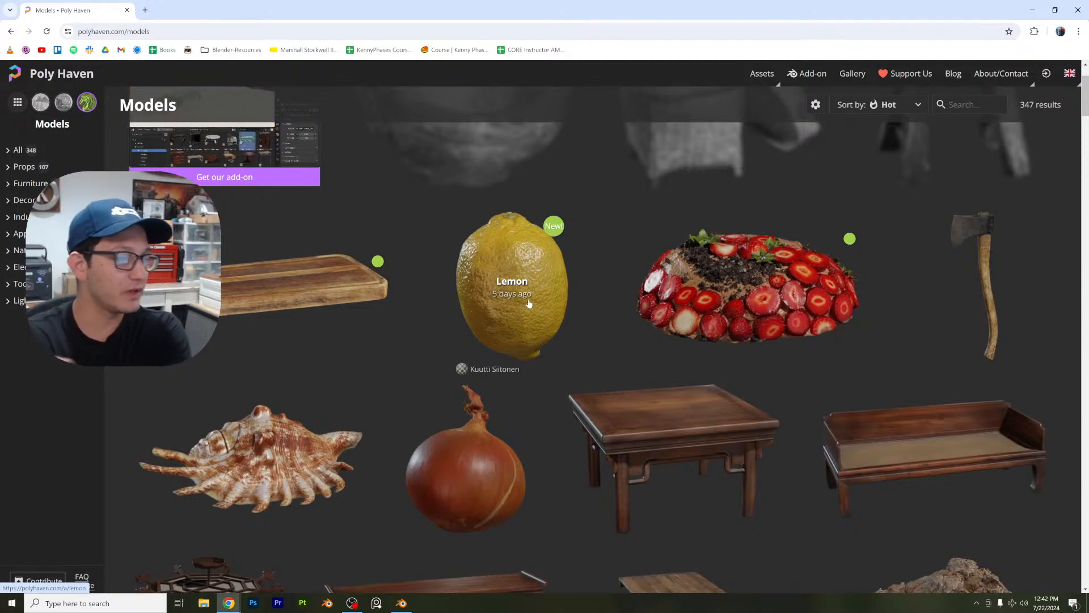
{"action": "left_click", "coordinate": [528, 302]}
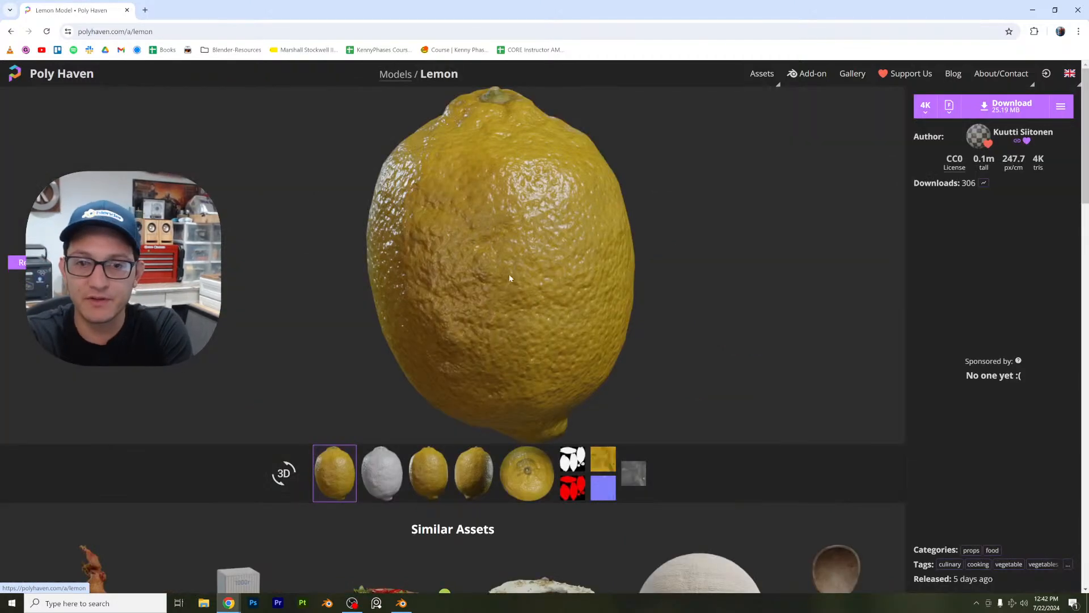
{"action": "scroll", "coordinate": [489, 267], "scroll_direction": "down", "scroll_amount": 1}
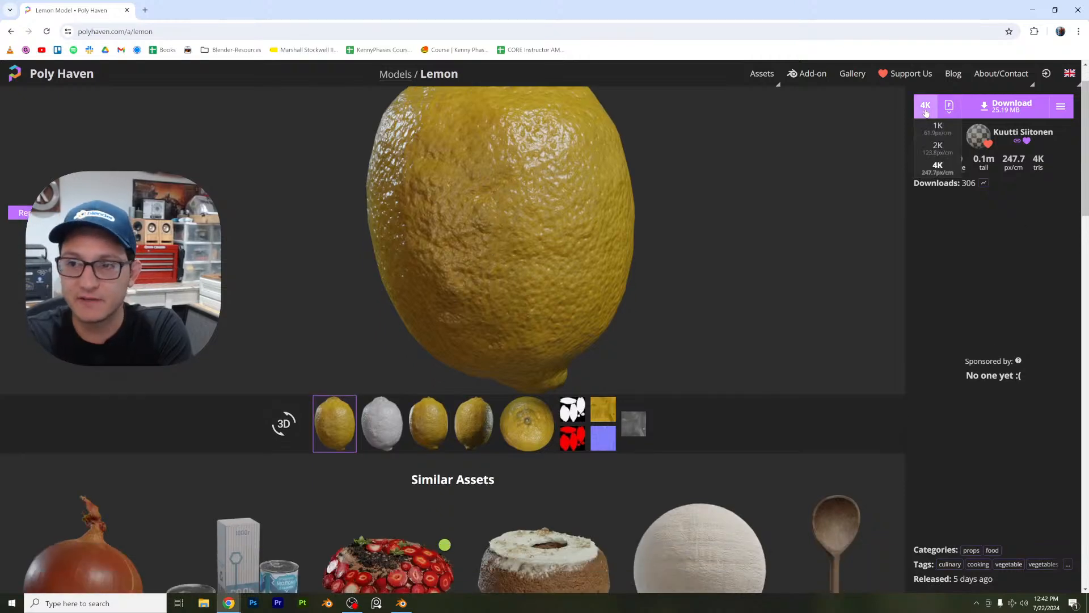
{"action": "left_click", "coordinate": [951, 107]}
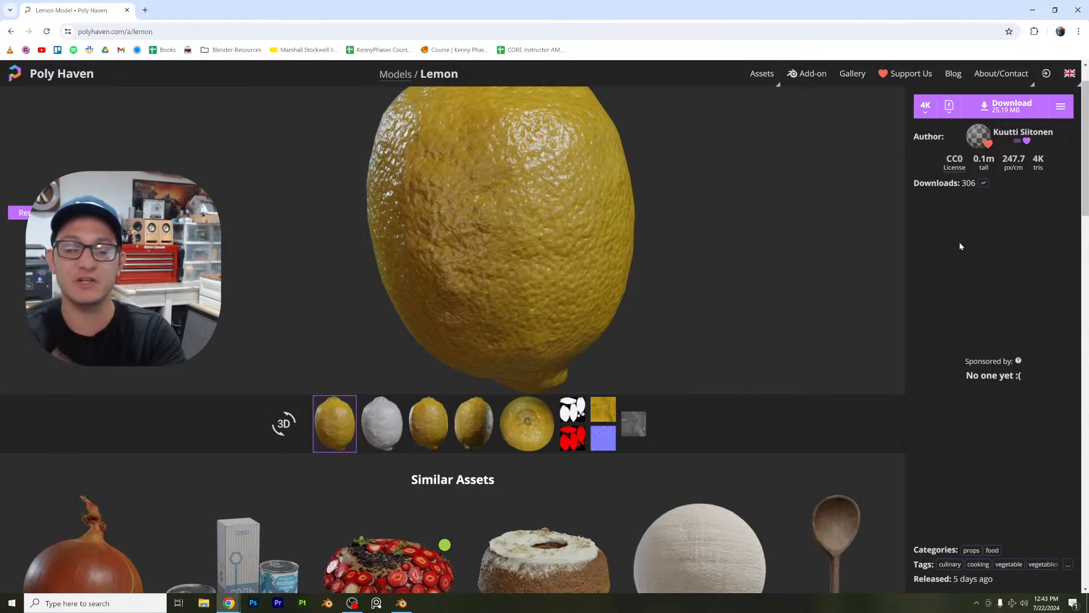
{"action": "scroll", "coordinate": [579, 322], "scroll_direction": "up", "scroll_amount": 1}
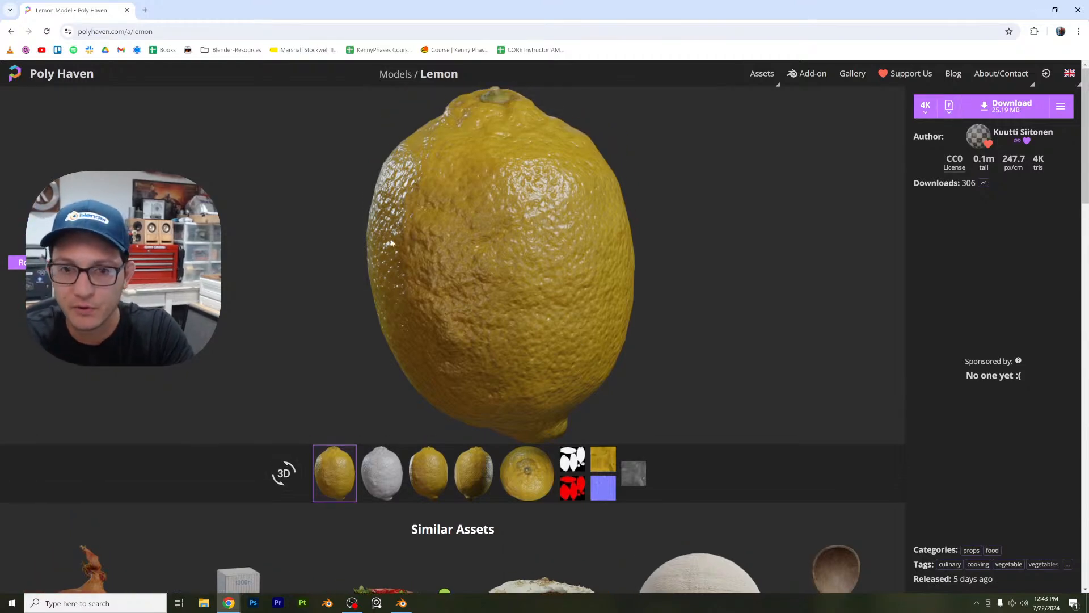
{"action": "left_click", "coordinate": [473, 472]}
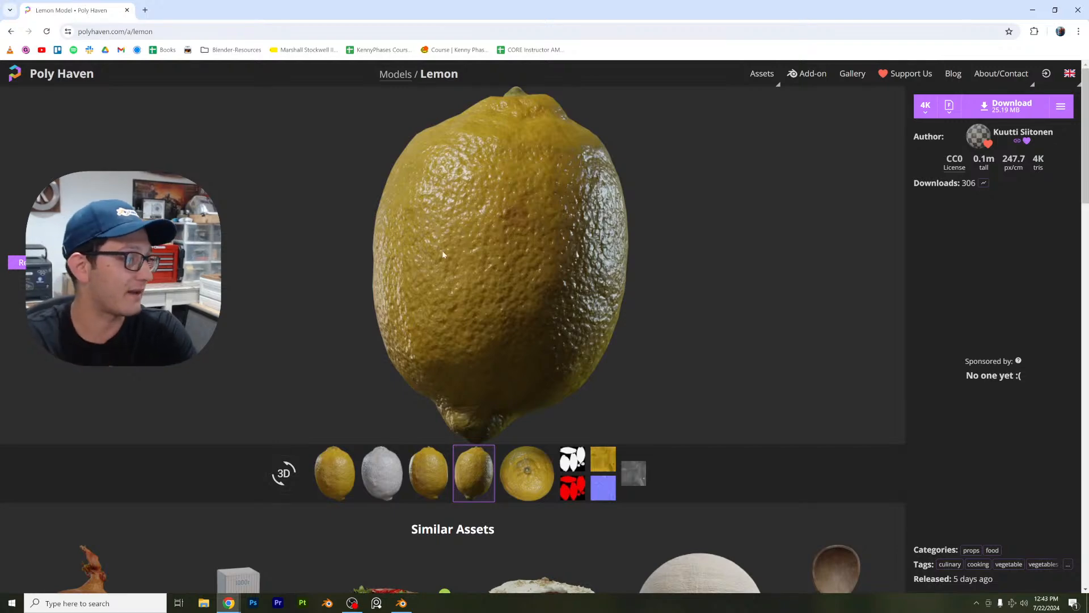
{"action": "left_click", "coordinate": [11, 31]}
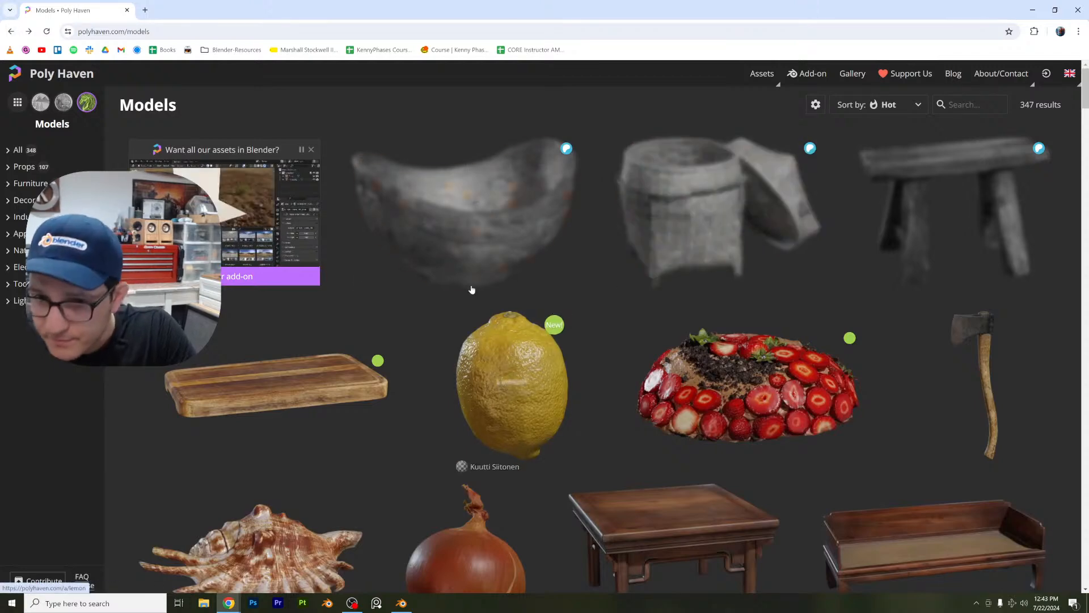
{"action": "left_click", "coordinate": [1076, 9]}
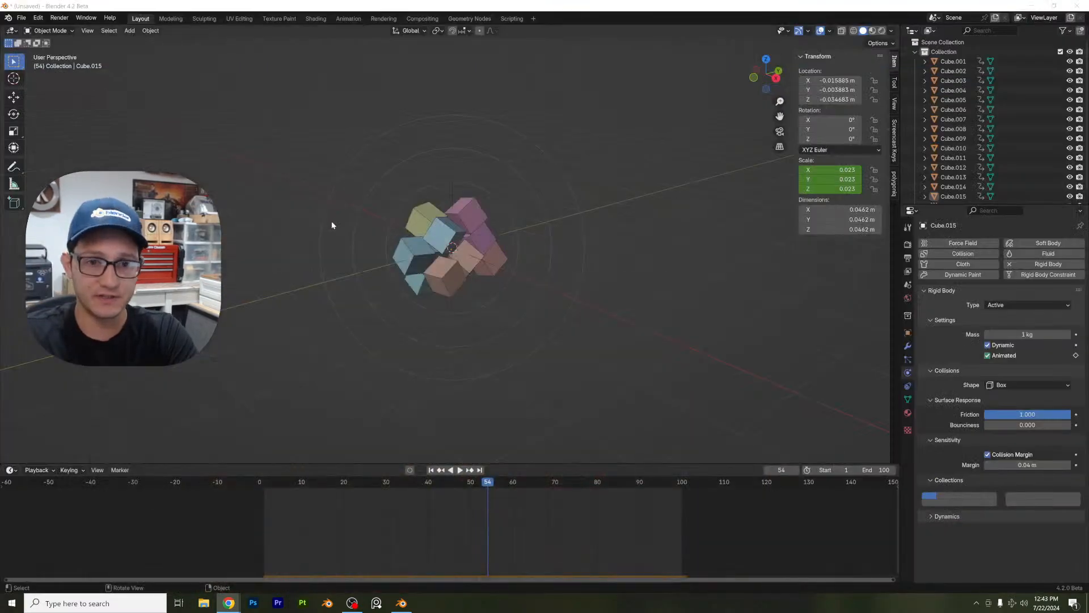
Step: Import the FBX model lemon_4k.fbx from the Desktop folder into the scene
{"action": "left_click", "coordinate": [21, 18]}
{"action": "left_click", "coordinate": [25, 19]}
{"action": "left_click", "coordinate": [25, 19]}
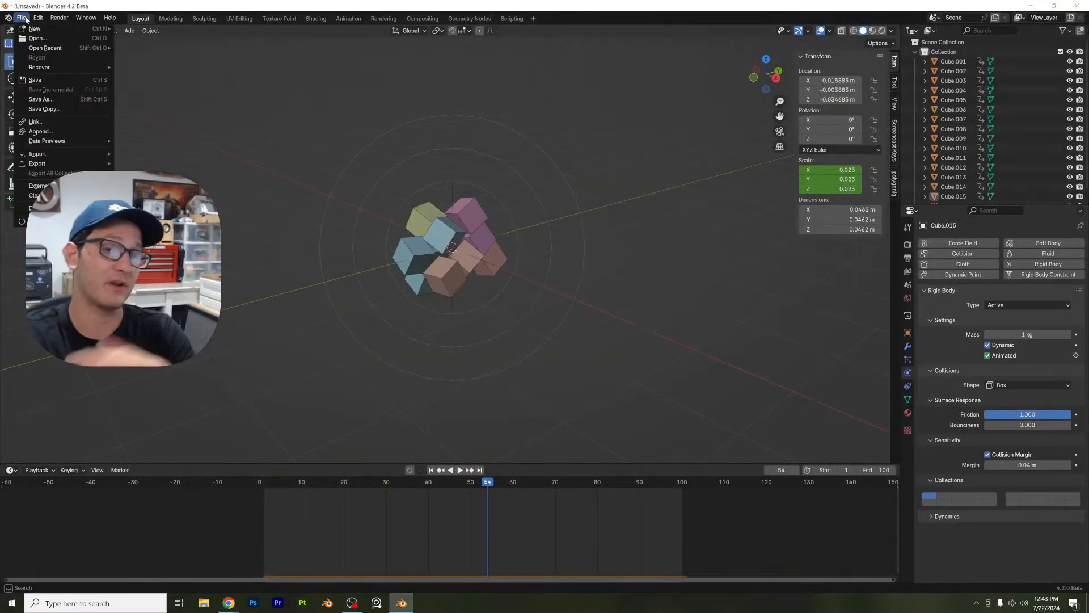
{"action": "mouse_move", "coordinate": [84, 154]}
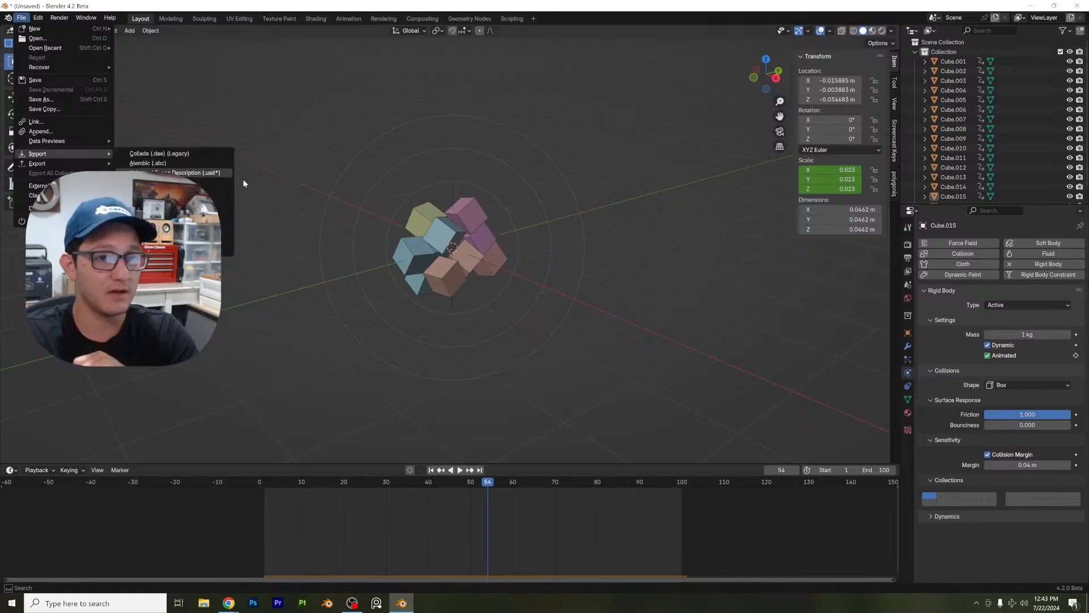
{"action": "left_click", "coordinate": [170, 231]}
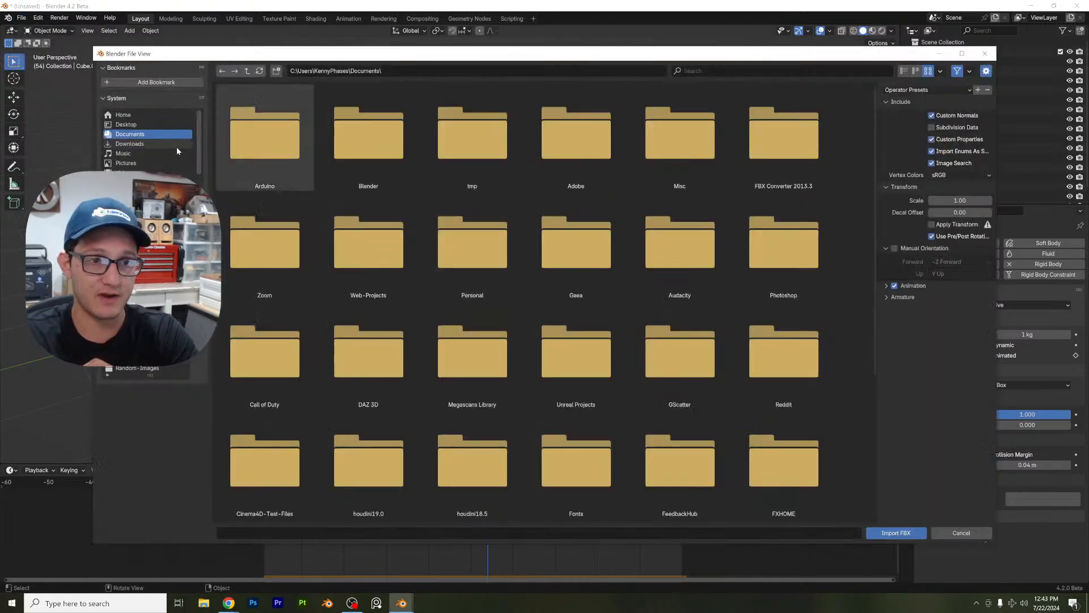
{"action": "left_click", "coordinate": [129, 144]}
{"action": "scroll", "coordinate": [560, 229], "scroll_direction": "down", "scroll_amount": 8}
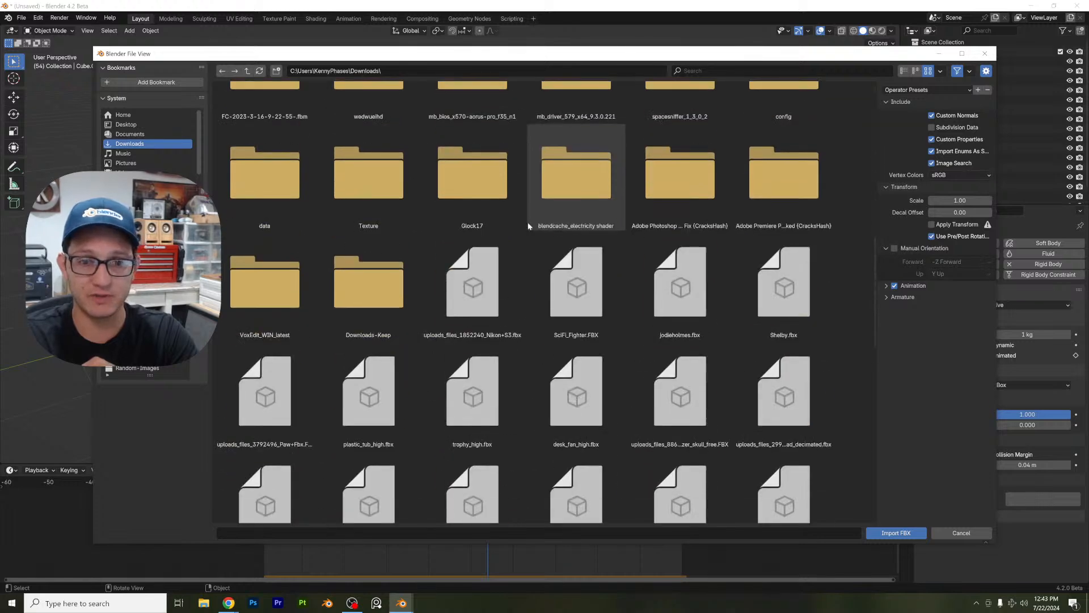
{"action": "left_click", "coordinate": [145, 126]}
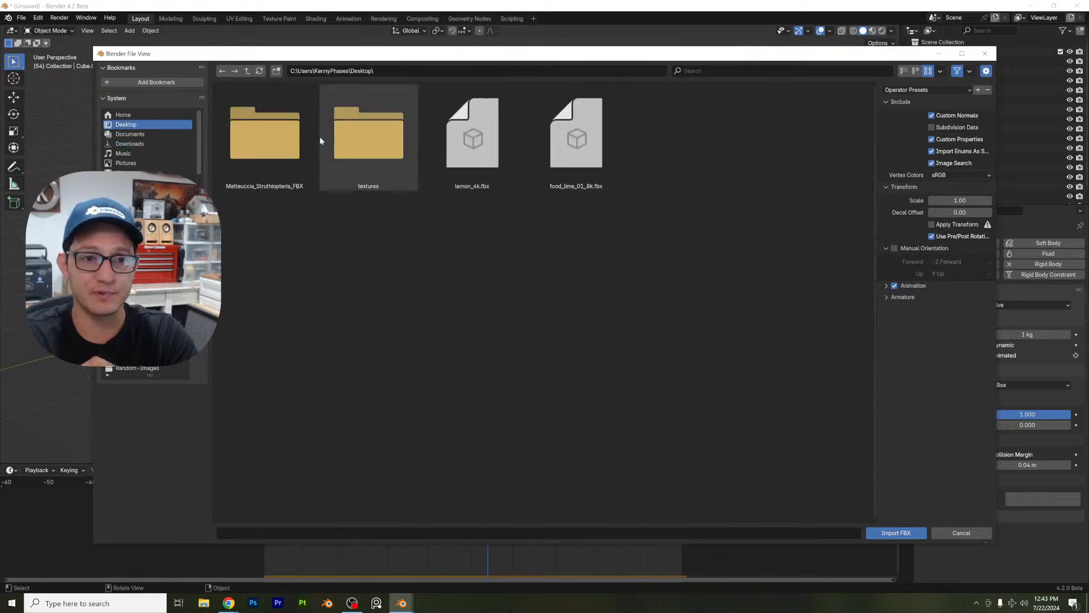
{"action": "double_click", "coordinate": [472, 135]}
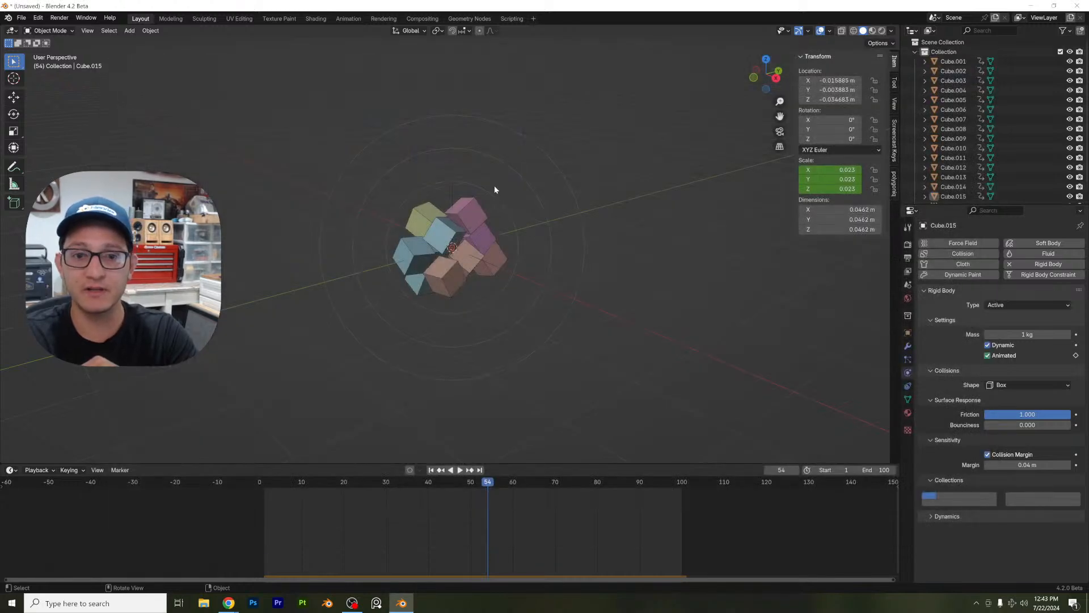
Step: Delete all the cubes, Cube.001 through Cube.015, keeping only the force field and the imported lemon
{"action": "scroll", "coordinate": [485, 261], "scroll_direction": "up", "scroll_amount": 3}
{"action": "scroll", "coordinate": [457, 257], "scroll_direction": "down", "scroll_amount": 5}
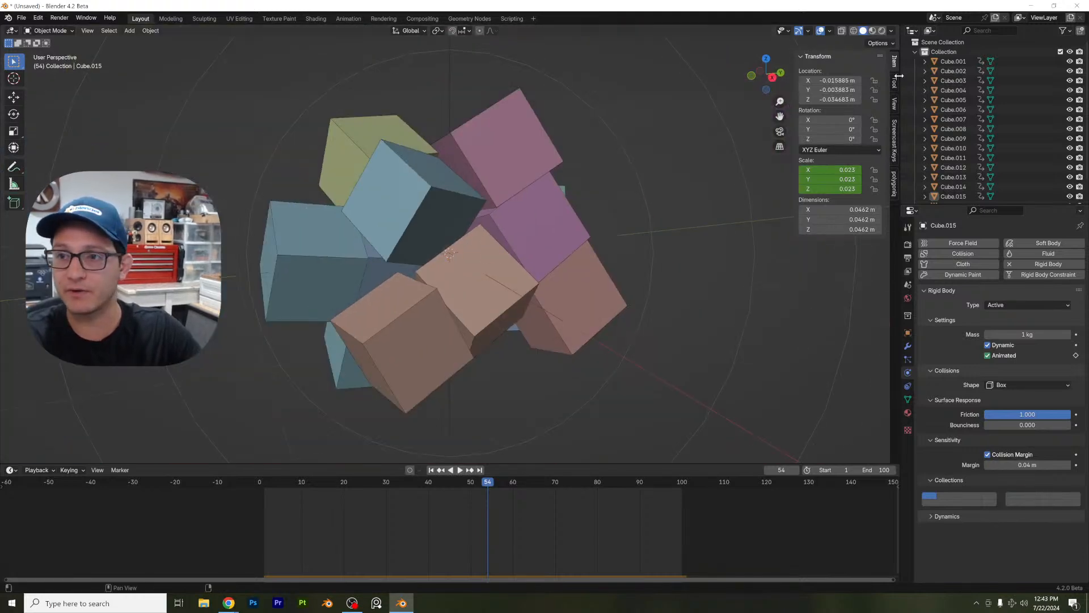
{"action": "left_click", "coordinate": [955, 61]}
{"action": "left_click", "coordinate": [953, 197], "text": "shift"}
{"action": "key", "text": "x"}
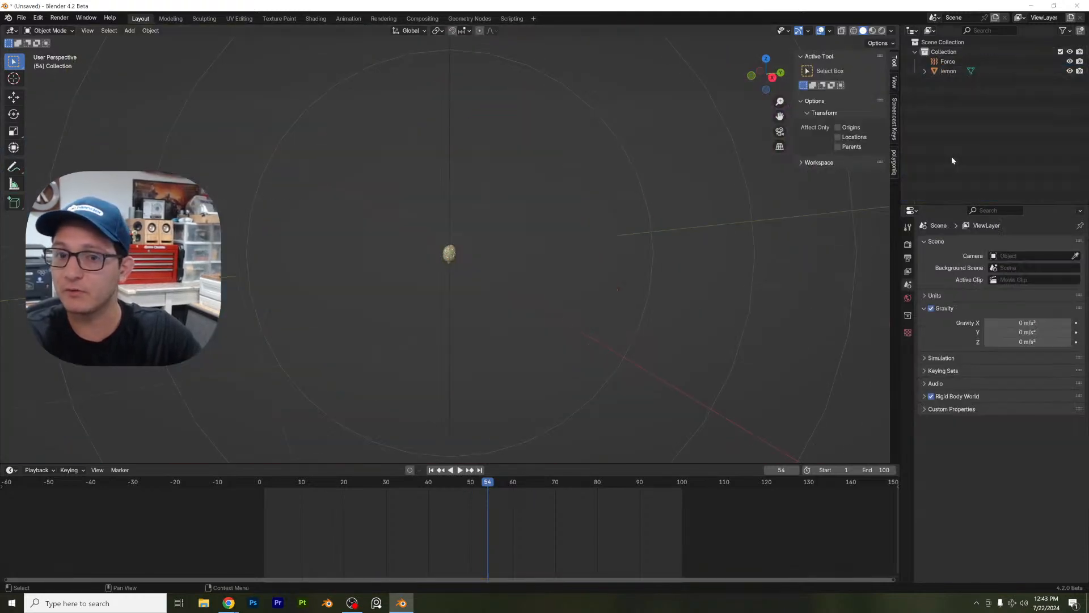
Step: Select the lemon and display it close up in Rendered viewport shading
{"action": "scroll", "coordinate": [462, 263], "scroll_direction": "up", "scroll_amount": 3}
{"action": "scroll", "coordinate": [462, 266], "scroll_direction": "up", "scroll_amount": 10}
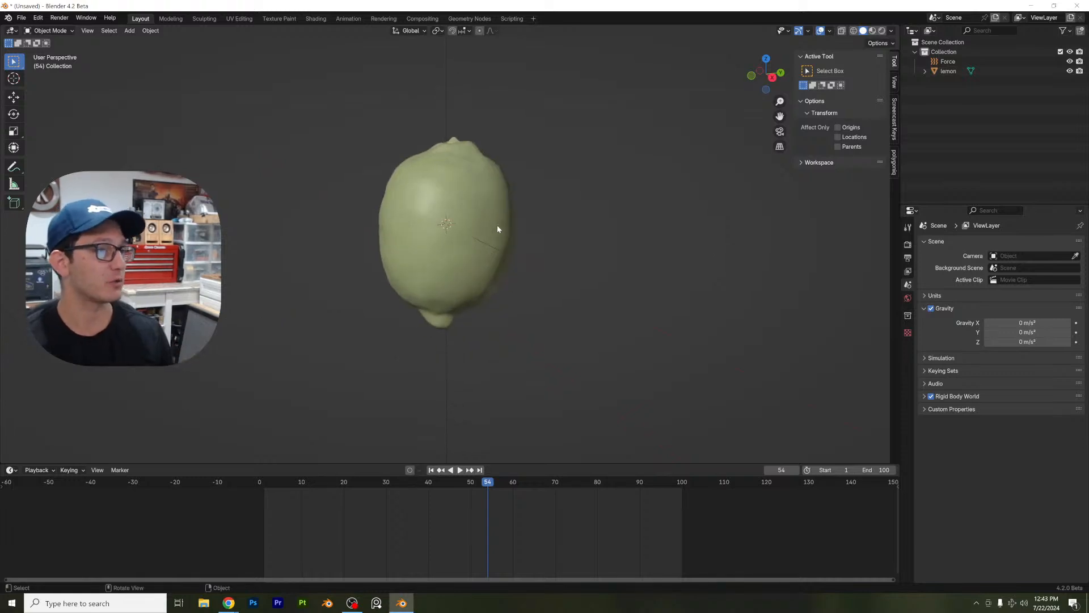
{"action": "left_click", "coordinate": [489, 196]}
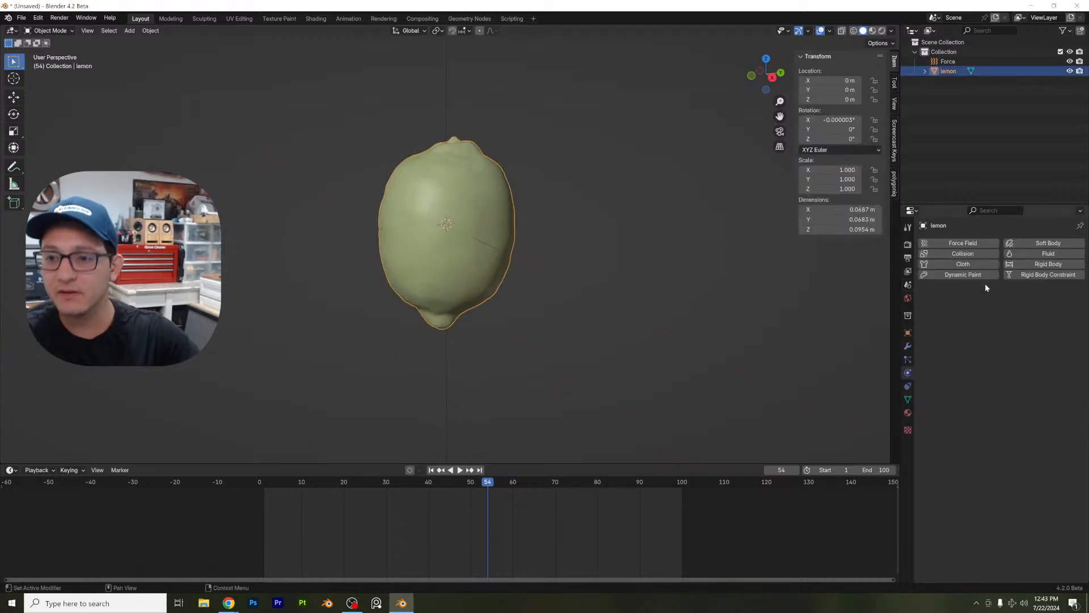
{"action": "left_click", "coordinate": [882, 31]}
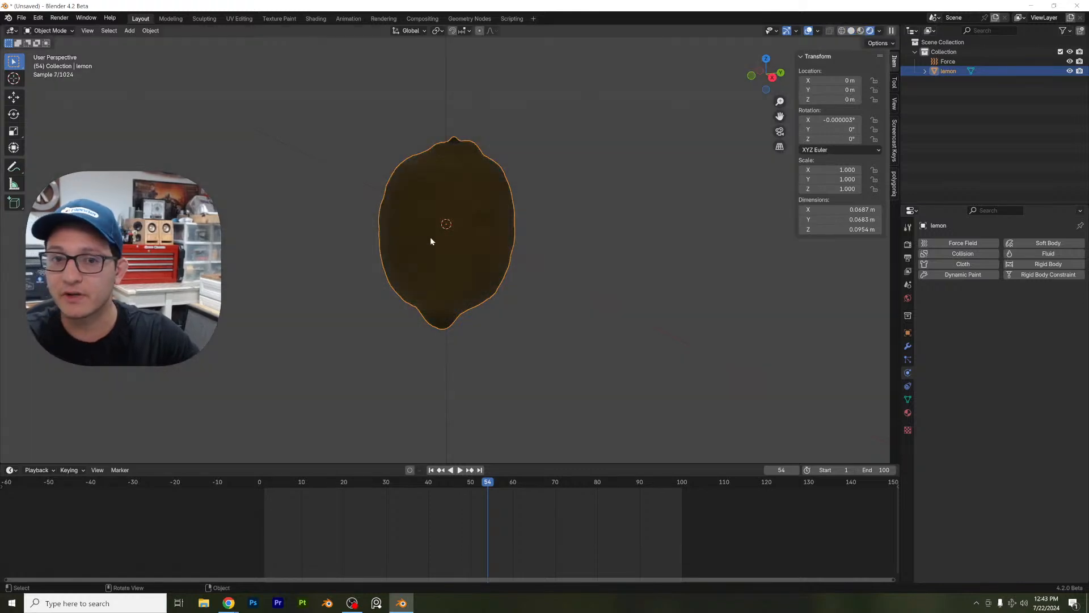
{"action": "scroll", "coordinate": [437, 246], "scroll_direction": "up", "scroll_amount": 3}
Step: Light the world with an Environment Texture as its background color, using the HDRI blue_photo_studio_4k.hdr
{"action": "left_click", "coordinate": [908, 244]}
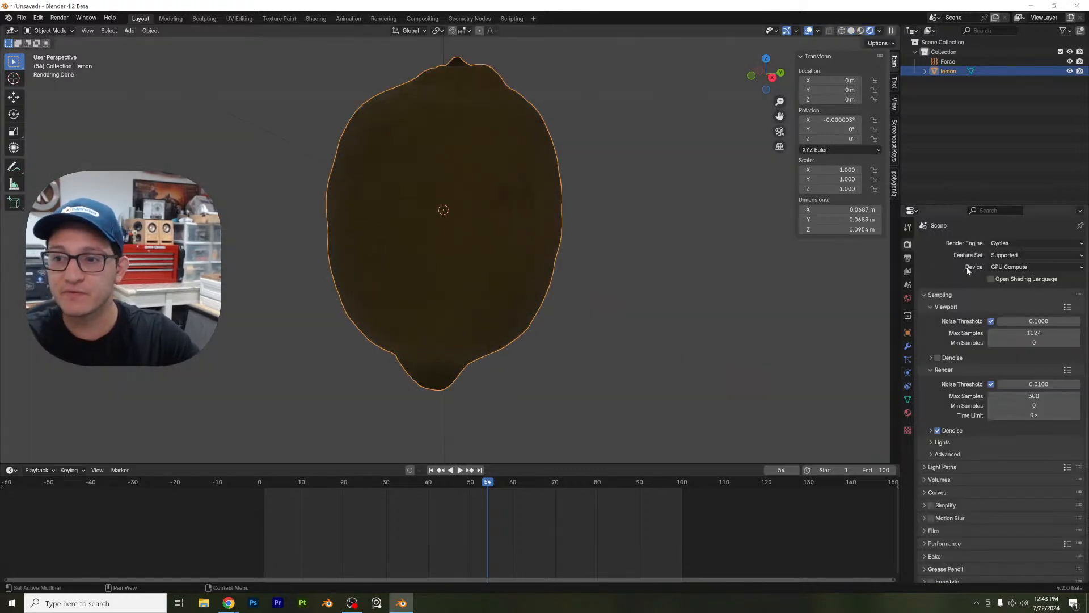
{"action": "left_click", "coordinate": [908, 298]}
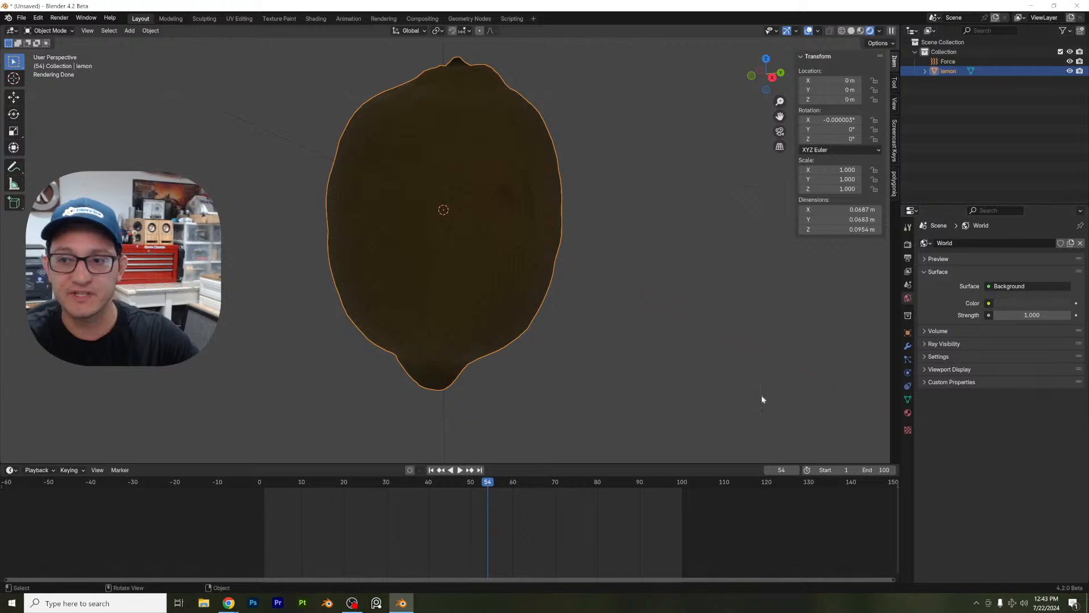
{"action": "left_click", "coordinate": [990, 304]}
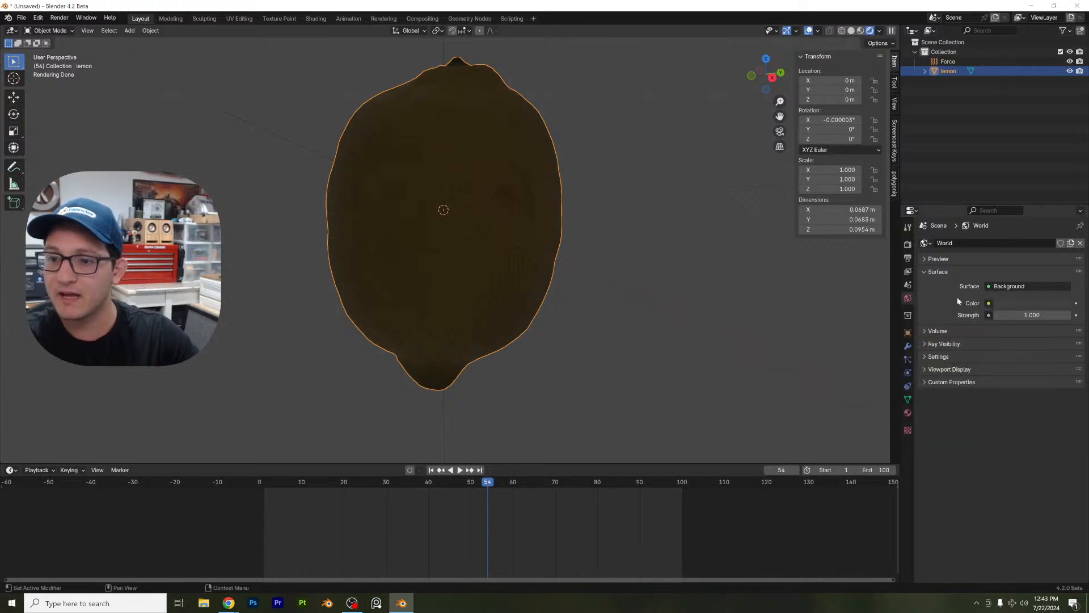
{"action": "left_click", "coordinate": [989, 303]}
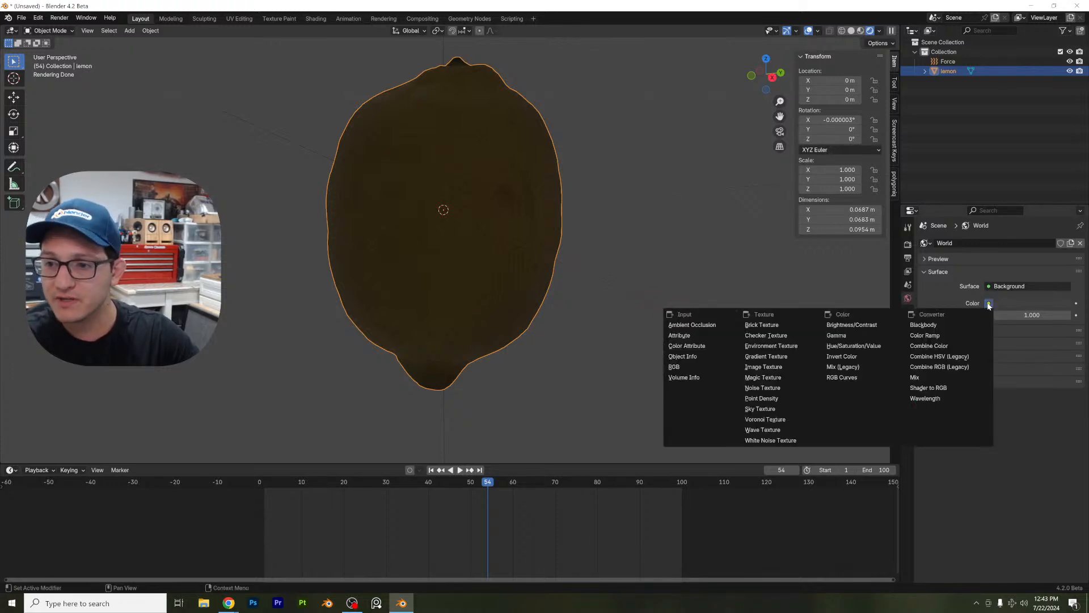
{"action": "left_click", "coordinate": [778, 346]}
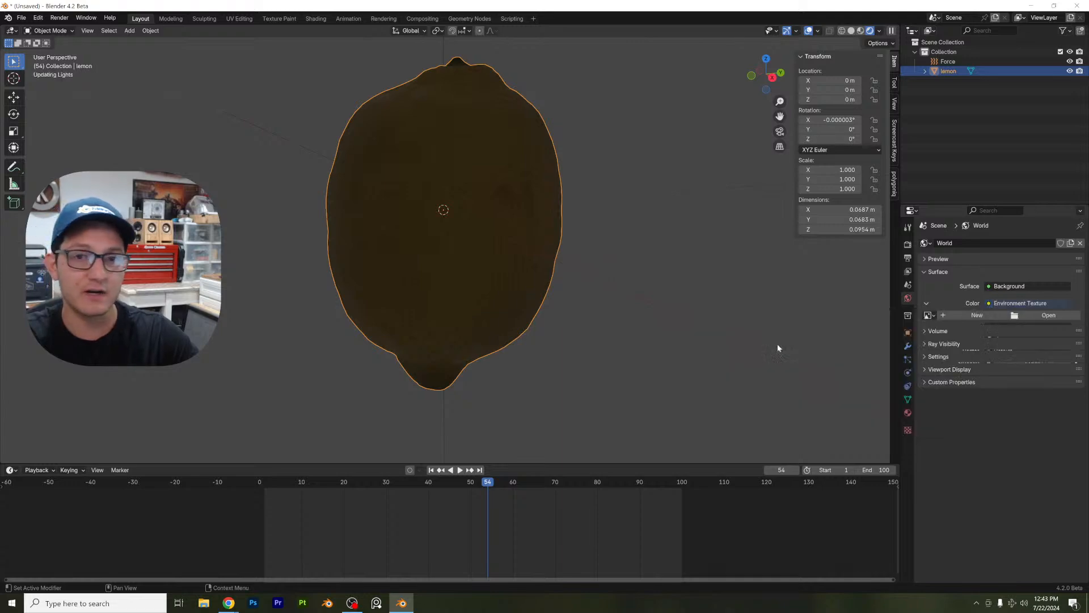
{"action": "left_click", "coordinate": [1036, 316]}
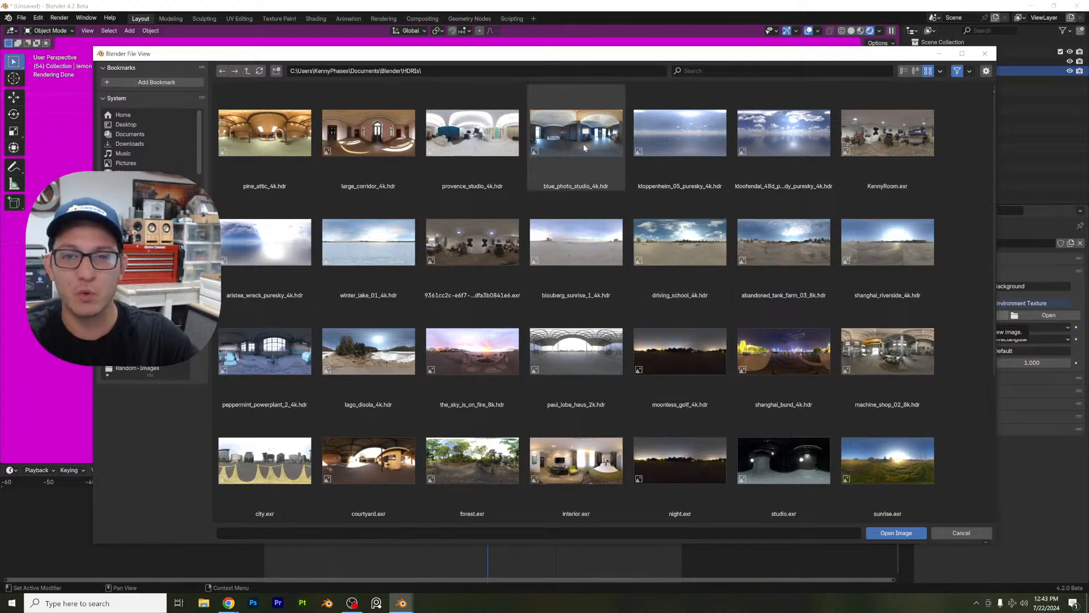
{"action": "double_click", "coordinate": [585, 147]}
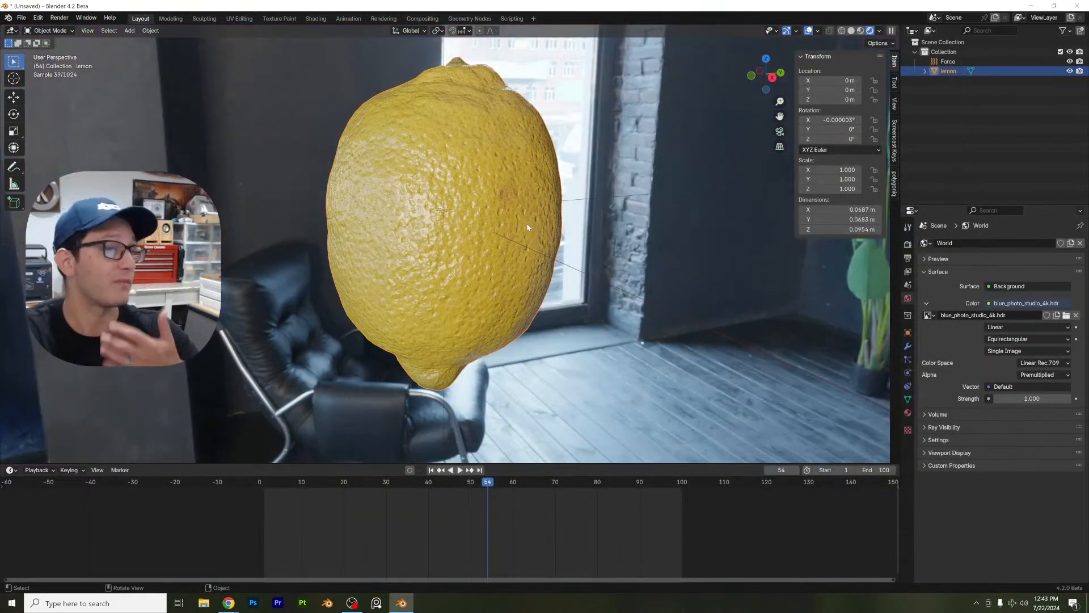
Step: Look over the HDRI-lit lemon in the rendered view and return the viewport to Solid shading
{"action": "middle_click_drag", "start_coordinate": [526, 231], "coordinate": [540, 275]}
{"action": "scroll", "coordinate": [538, 276], "scroll_direction": "up", "scroll_amount": 2}
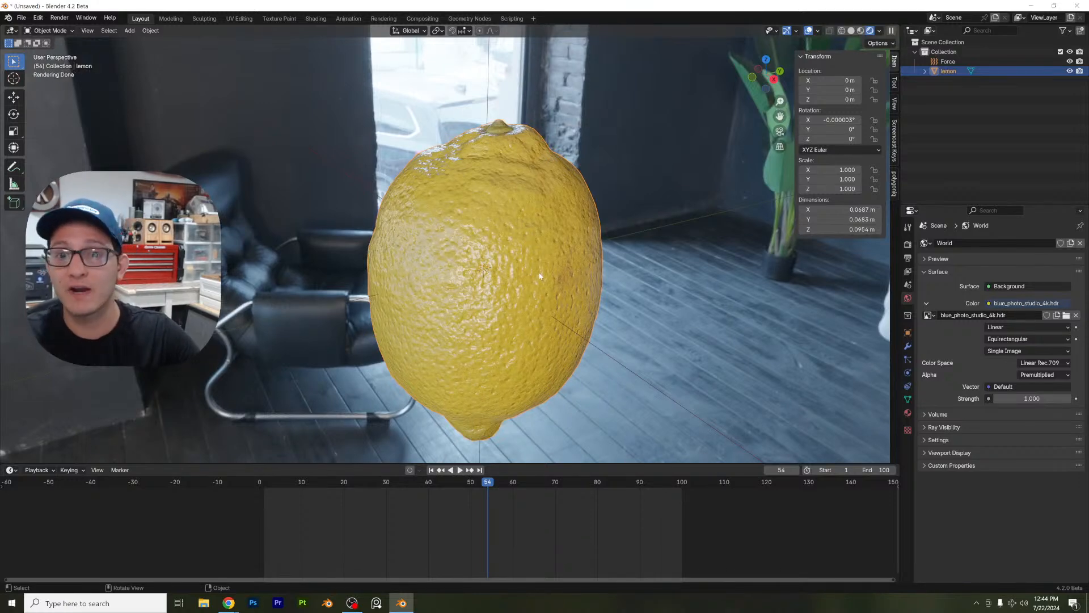
{"action": "scroll", "coordinate": [540, 276], "scroll_direction": "down", "scroll_amount": 3}
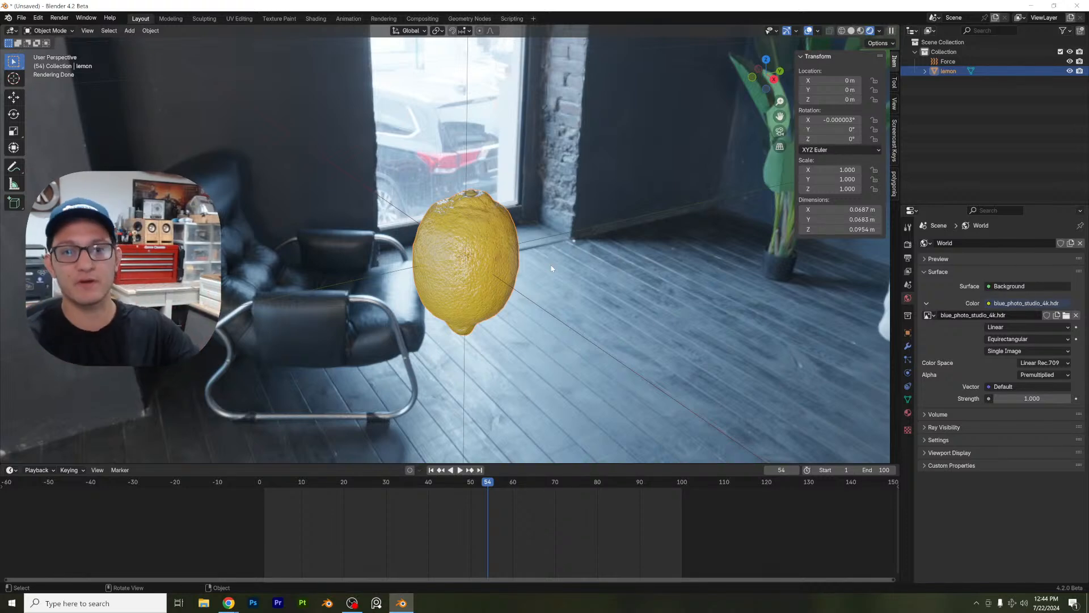
{"action": "left_click", "coordinate": [851, 30]}
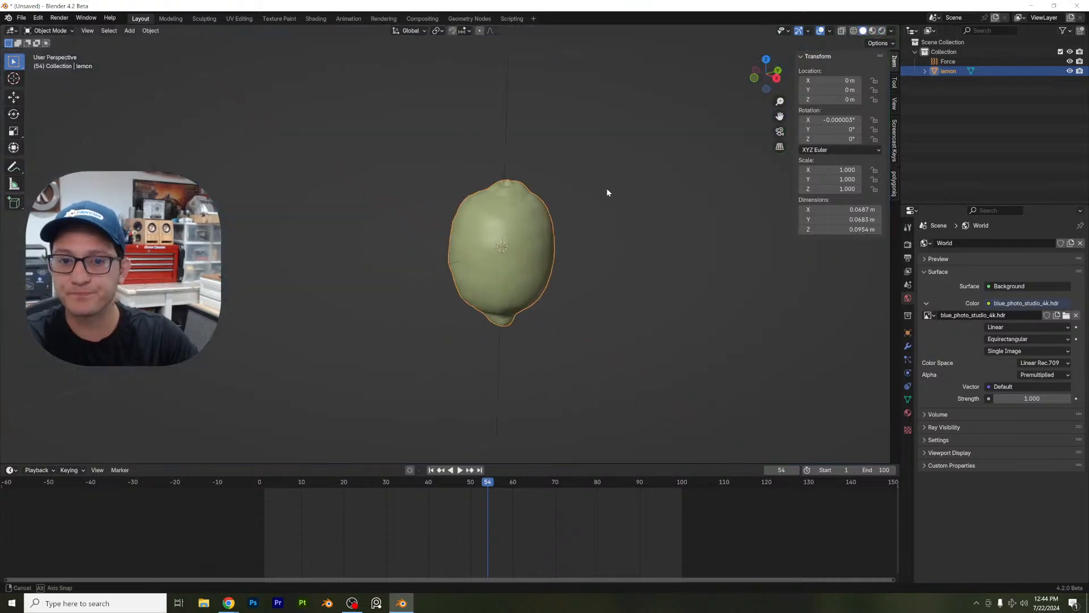
Step: Save the project in the Instagram-Blender-Files folder as Explosion-Pop-Example.blend
{"action": "key", "text": "ctrl+s"}
{"action": "left_click", "coordinate": [248, 533]}
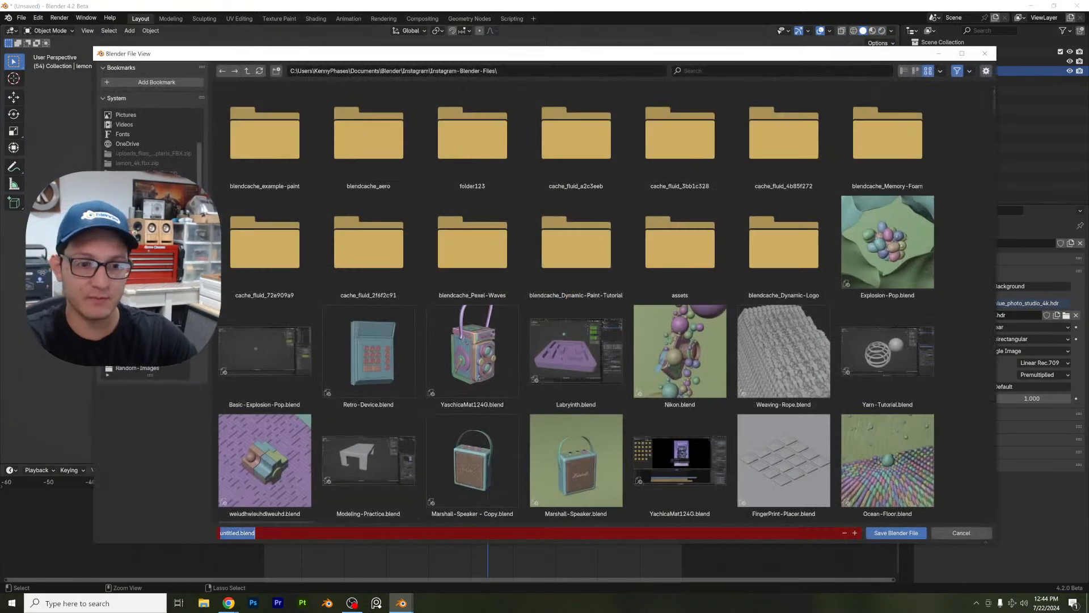
{"action": "left_click", "coordinate": [888, 244]}
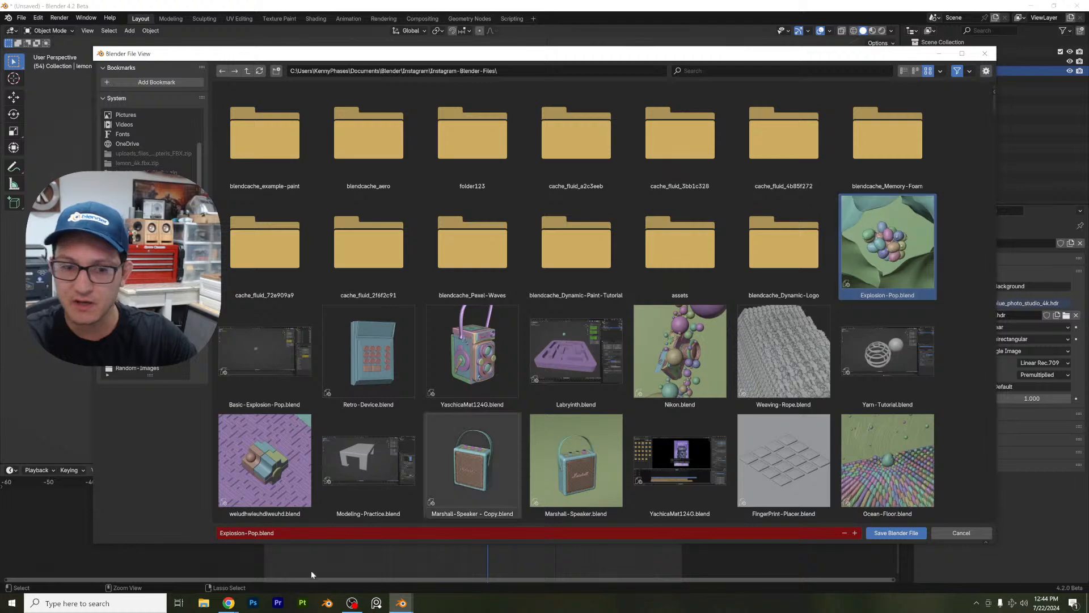
{"action": "left_click", "coordinate": [258, 533]}
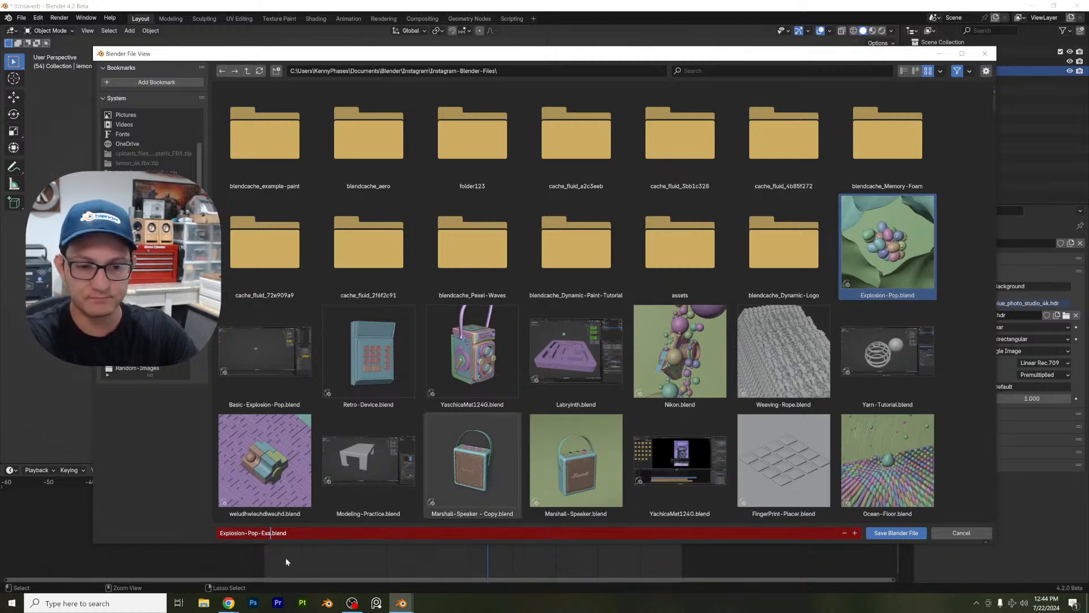
{"action": "type", "text": "-Example"}
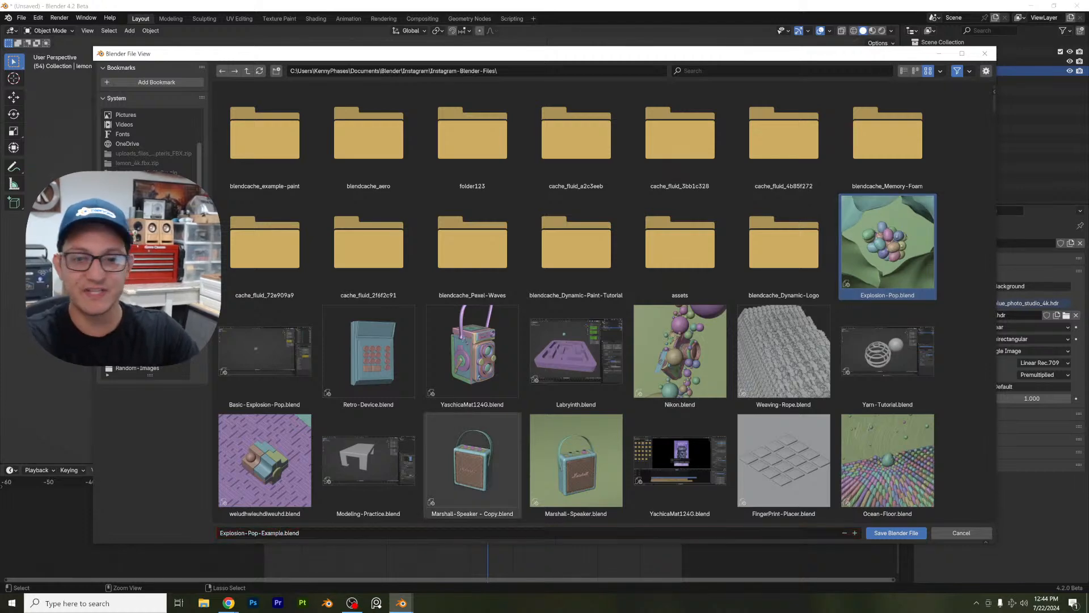
{"action": "left_click", "coordinate": [896, 533]}
Step: In front view, duplicate the lemon and place the copy beside the original at about X 0.085 m
{"action": "scroll", "coordinate": [652, 326], "scroll_direction": "up", "scroll_amount": 2}
{"action": "middle_click_drag", "start_coordinate": [579, 275], "coordinate": [463, 274], "text": "shift"}
{"action": "middle_click_drag", "start_coordinate": [502, 269], "coordinate": [546, 262]}
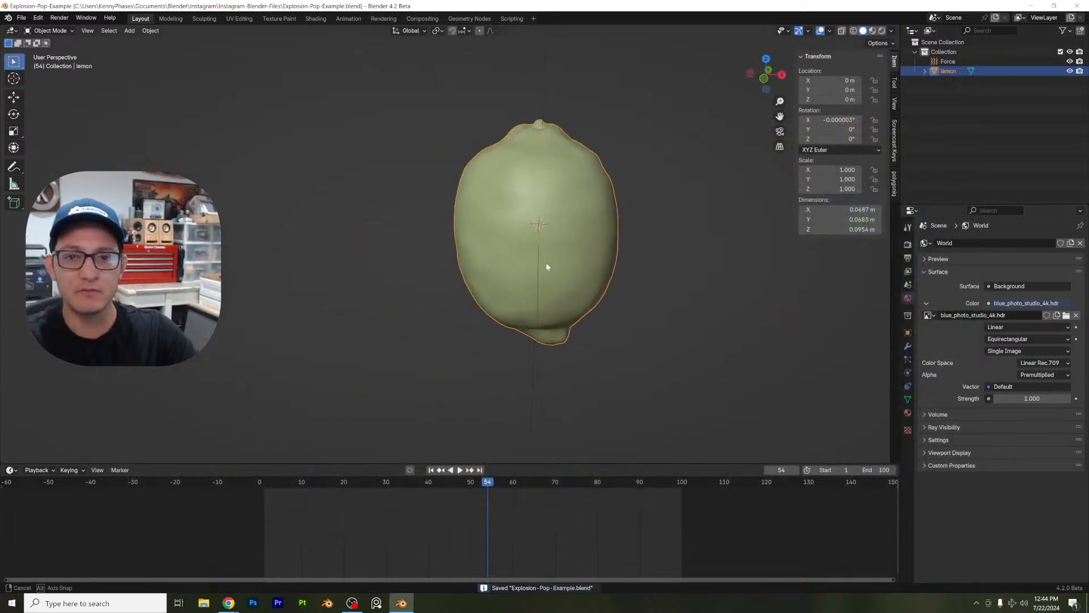
{"action": "left_click", "coordinate": [765, 80]}
{"action": "middle_click_drag", "start_coordinate": [584, 211], "coordinate": [467, 250], "text": "shift"}
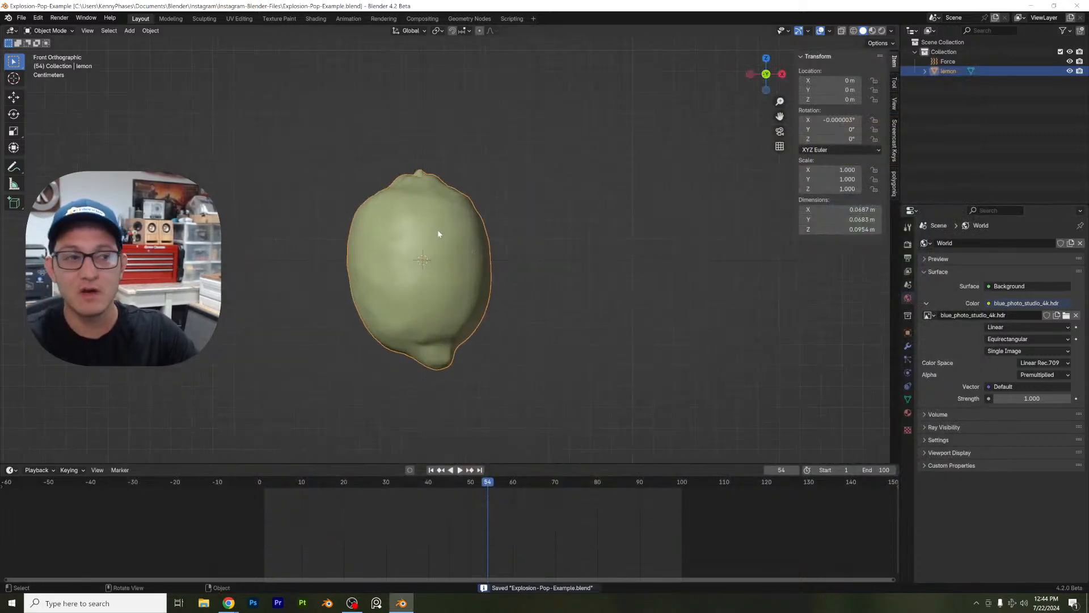
{"action": "key", "text": "shift+d"}
{"action": "left_click", "coordinate": [561, 261]}
{"action": "scroll", "coordinate": [487, 264], "scroll_direction": "down", "scroll_amount": 3}
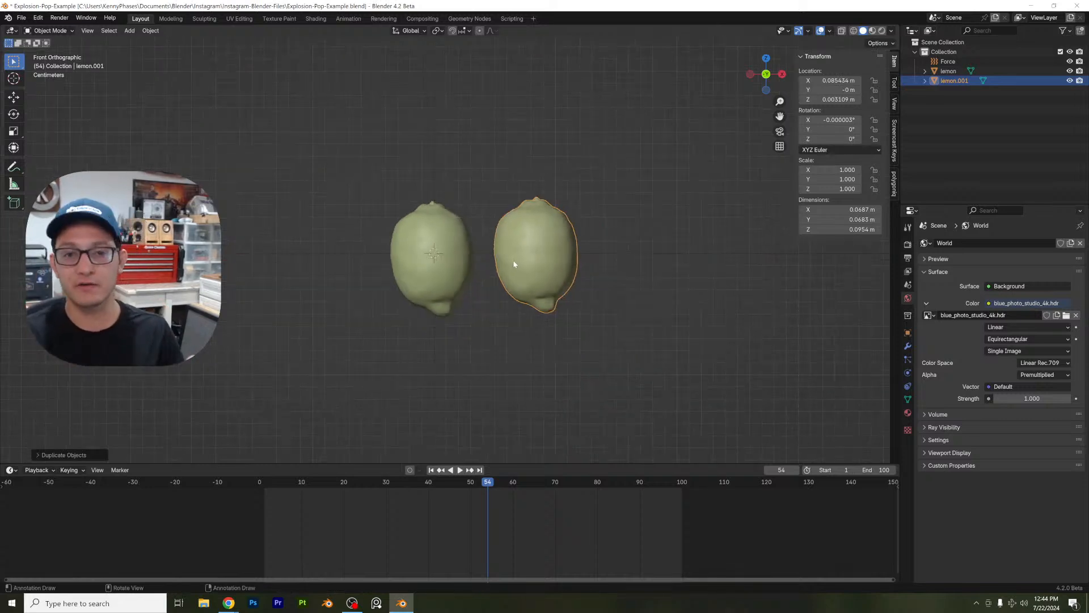
Step: Move the original lemon farther from its copy, to about X -0.041 m, Y -0.008 m, Z 0.006 m
{"action": "left_click", "coordinate": [445, 242]}
{"action": "scroll", "coordinate": [476, 255], "scroll_direction": "up", "scroll_amount": 5}
{"action": "middle_click_drag", "start_coordinate": [476, 256], "coordinate": [451, 271]}
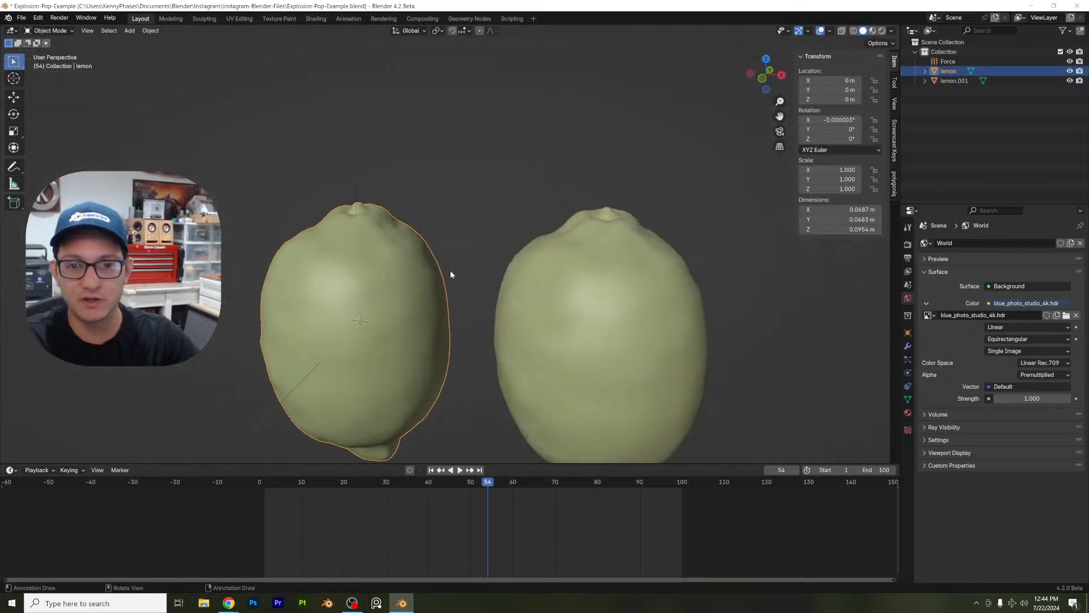
{"action": "scroll", "coordinate": [450, 272], "scroll_direction": "down", "scroll_amount": 4}
{"action": "key", "text": "g"}
{"action": "left_click", "coordinate": [389, 267]}
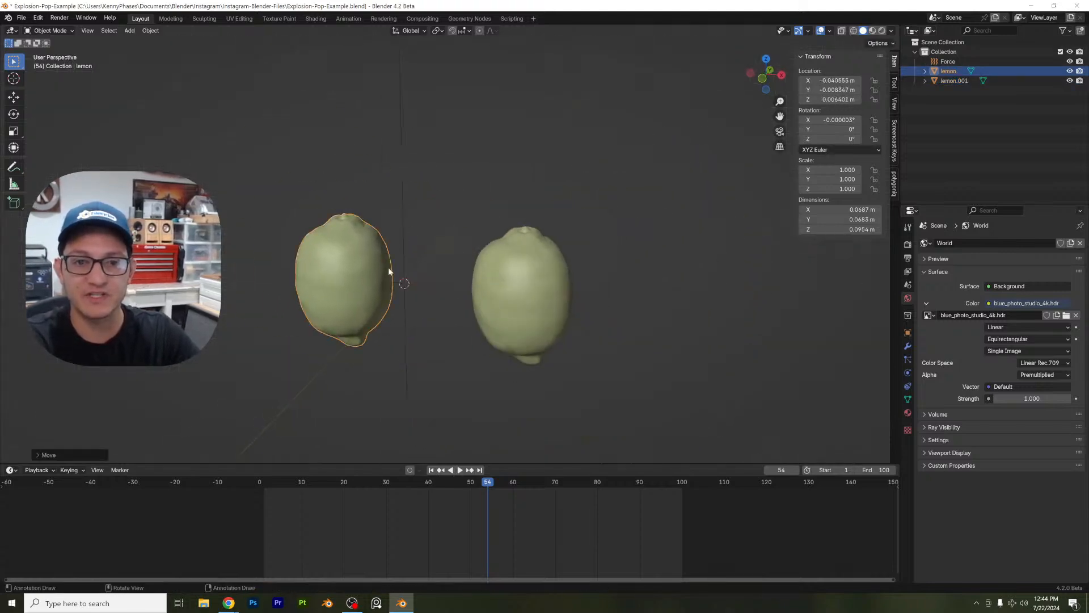
Step: Set the timeline to frame 1 and scale the original lemon down to about 0.044
{"action": "scroll", "coordinate": [372, 268], "scroll_direction": "up", "scroll_amount": 3}
{"action": "middle_click_drag", "start_coordinate": [370, 269], "coordinate": [431, 266], "text": "shift"}
{"action": "scroll", "coordinate": [431, 265], "scroll_direction": "up", "scroll_amount": 1}
{"action": "left_click_drag", "start_coordinate": [278, 480], "coordinate": [264, 482]}
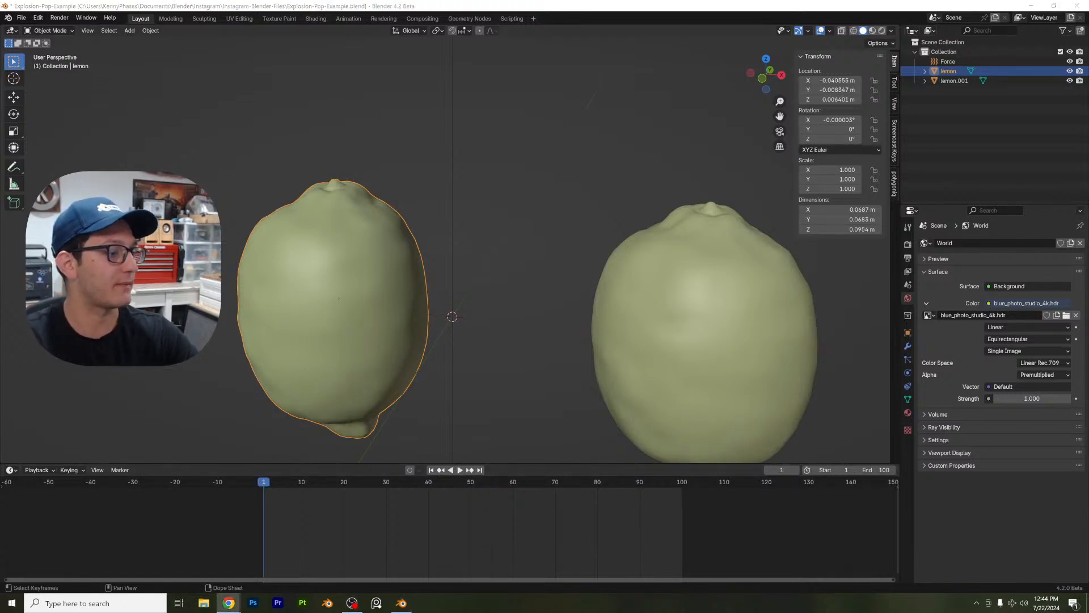
{"action": "left_click", "coordinate": [526, 231]}
{"action": "key", "text": "s"}
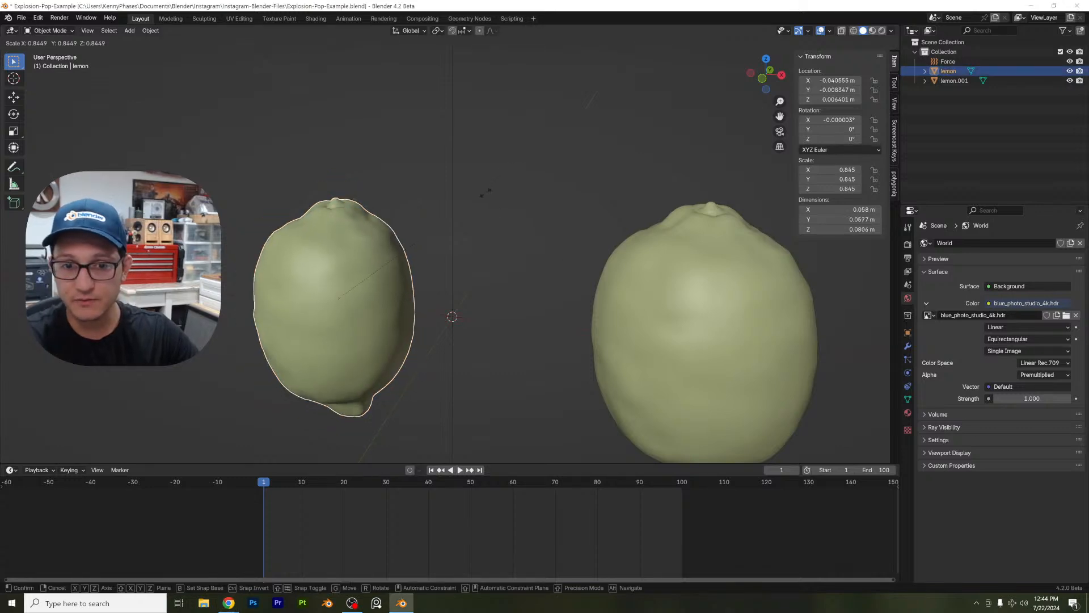
{"action": "left_click", "coordinate": [349, 297]}
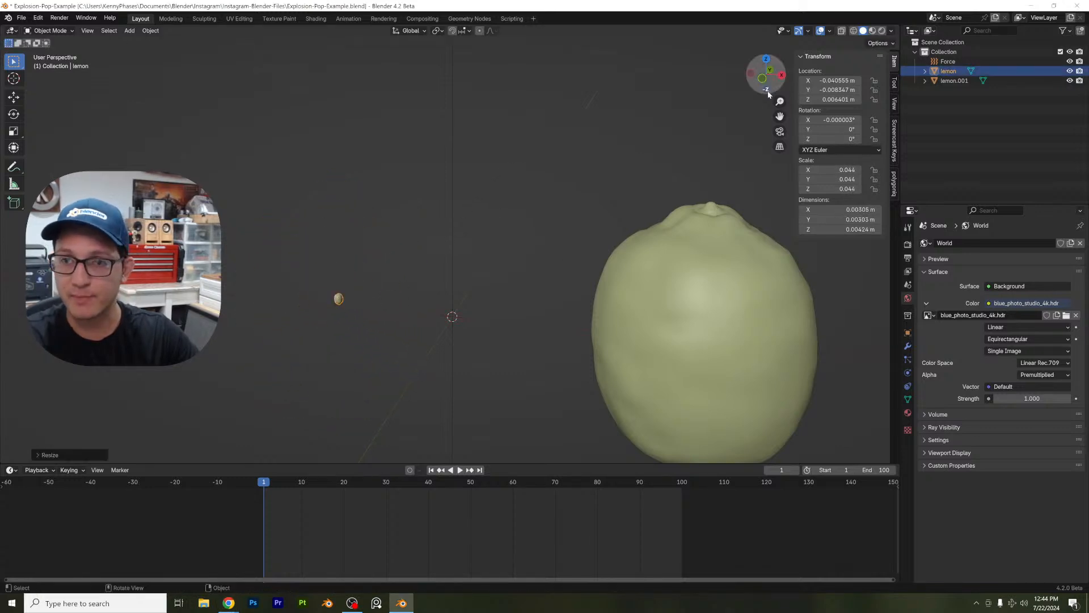
Step: In front view, move the tiny lemon close to the world origin, at about X -0.0035 m, Z -0.0002 m
{"action": "left_click", "coordinate": [762, 79]}
{"action": "key", "text": "g"}
{"action": "left_click", "coordinate": [553, 260]}
{"action": "scroll", "coordinate": [553, 260], "scroll_direction": "up", "scroll_amount": 5}
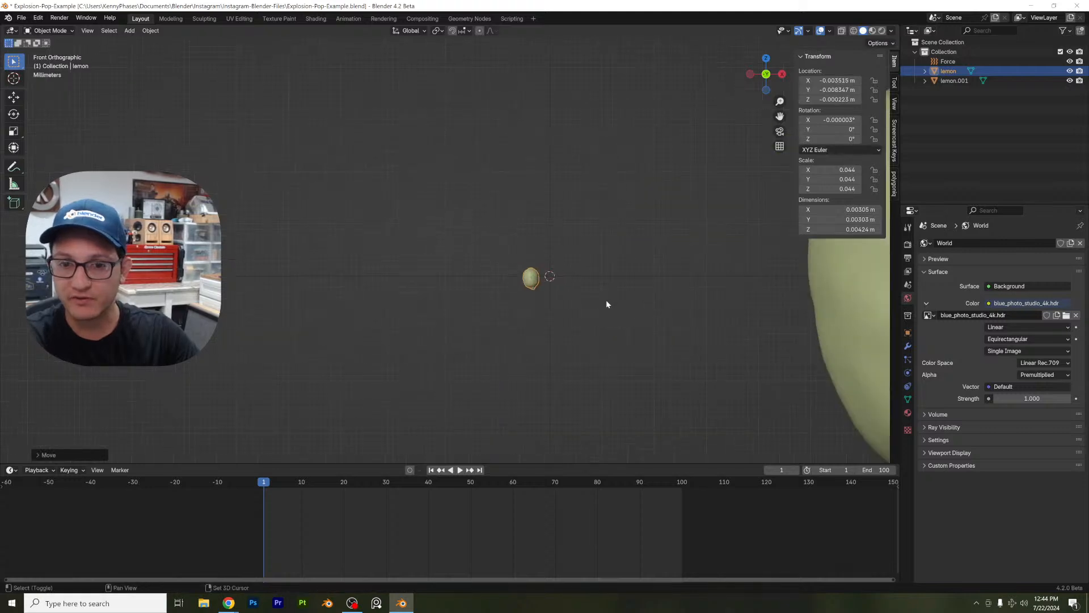
{"action": "middle_click_drag", "start_coordinate": [606, 301], "coordinate": [494, 287], "text": "shift"}
{"action": "scroll", "coordinate": [488, 286], "scroll_direction": "up", "scroll_amount": 5}
Step: Give the tiny lemon an active rigid body with Animated enabled and a Capsule collision shape
{"action": "left_click", "coordinate": [907, 370]}
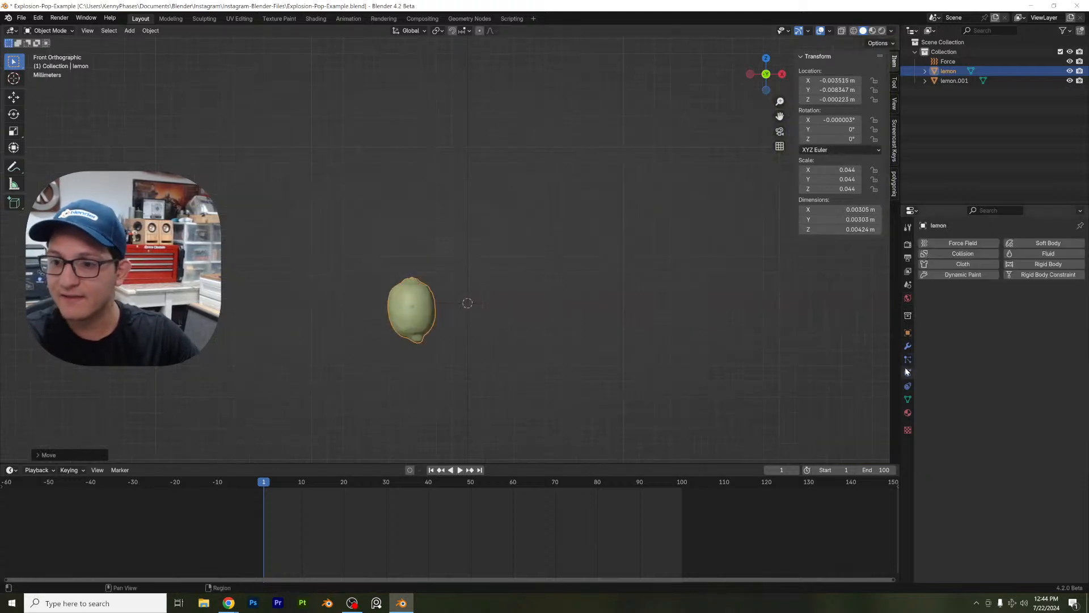
{"action": "left_click", "coordinate": [1039, 265]}
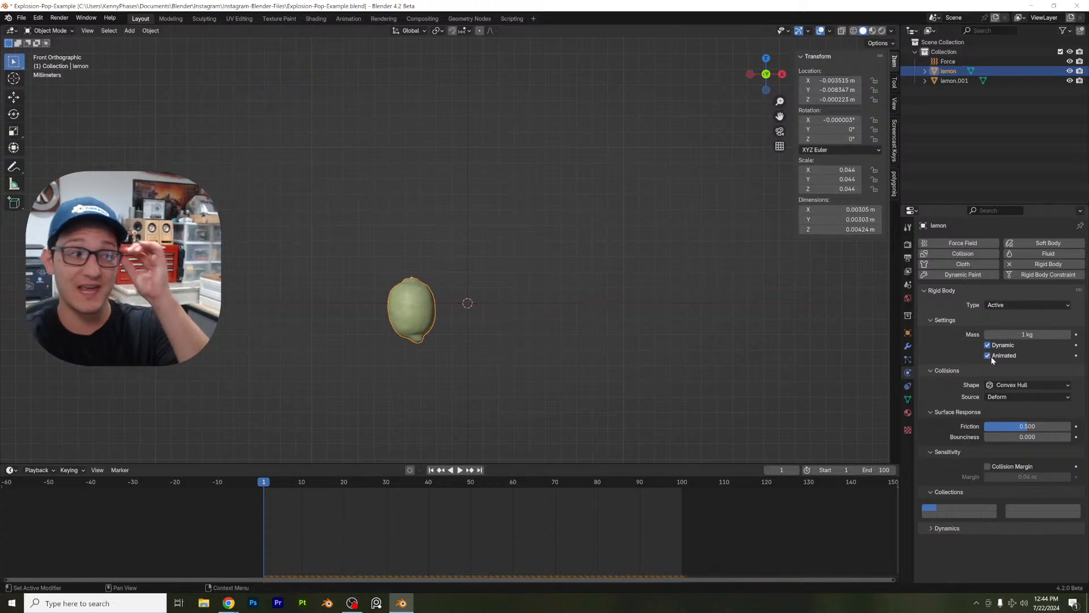
{"action": "left_click", "coordinate": [1020, 386]}
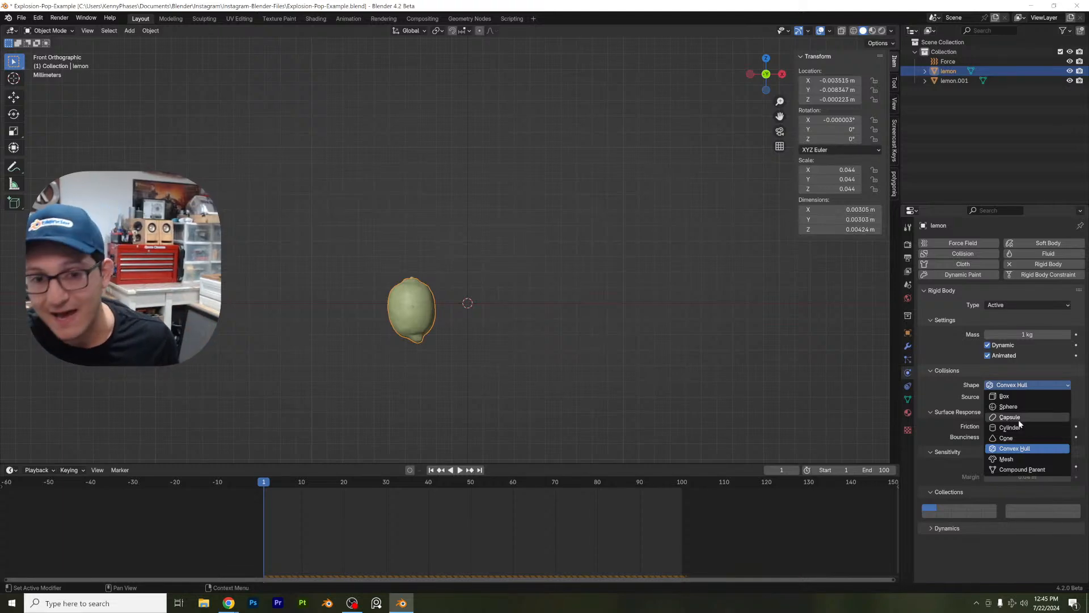
{"action": "left_click", "coordinate": [1009, 417]}
Step: Frame the tiny lemon and examine how the capsule collision outline fits around it
{"action": "scroll", "coordinate": [479, 373], "scroll_direction": "up", "scroll_amount": 3}
{"action": "middle_click_drag", "start_coordinate": [472, 331], "coordinate": [521, 276], "text": "shift"}
{"action": "scroll", "coordinate": [477, 312], "scroll_direction": "up", "scroll_amount": 4}
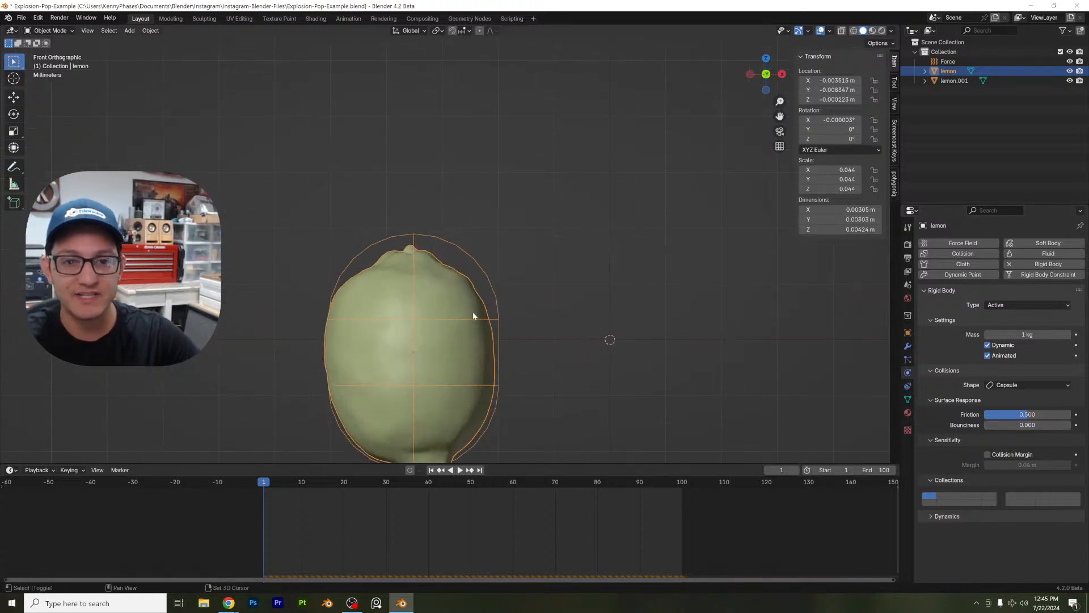
{"action": "middle_click_drag", "start_coordinate": [472, 312], "coordinate": [502, 246], "text": "shift"}
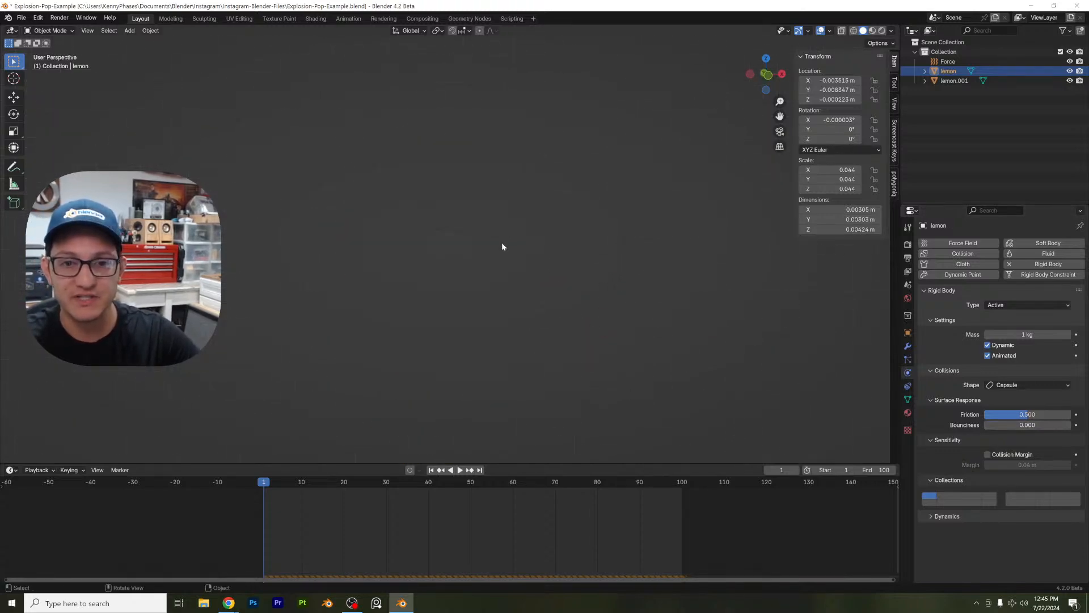
{"action": "left_click", "coordinate": [87, 31]}
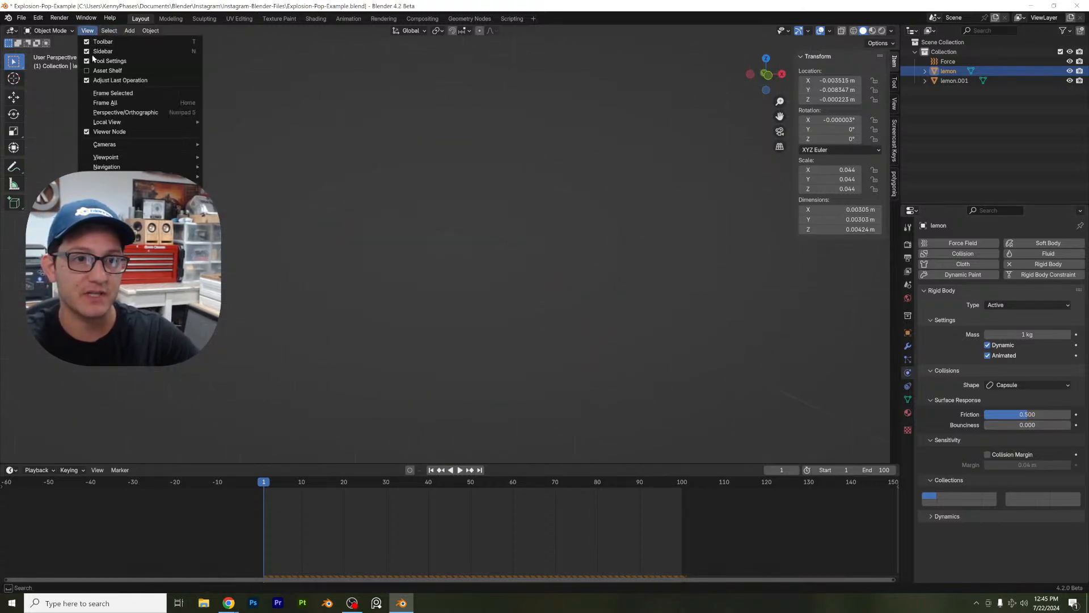
{"action": "left_click", "coordinate": [124, 94]}
{"action": "mouse_move", "coordinate": [448, 271]}
{"action": "middle_mouse_down"}
{"action": "mouse_move", "coordinate": [515, 305]}
{"action": "mouse_move", "coordinate": [526, 299]}
{"action": "mouse_move", "coordinate": [515, 281]}
{"action": "mouse_move", "coordinate": [590, 266]}
{"action": "mouse_move", "coordinate": [487, 222]}
{"action": "mouse_move", "coordinate": [423, 251]}
{"action": "mouse_move", "coordinate": [458, 260]}
{"action": "mouse_move", "coordinate": [456, 269]}
{"action": "middle_mouse_up"}
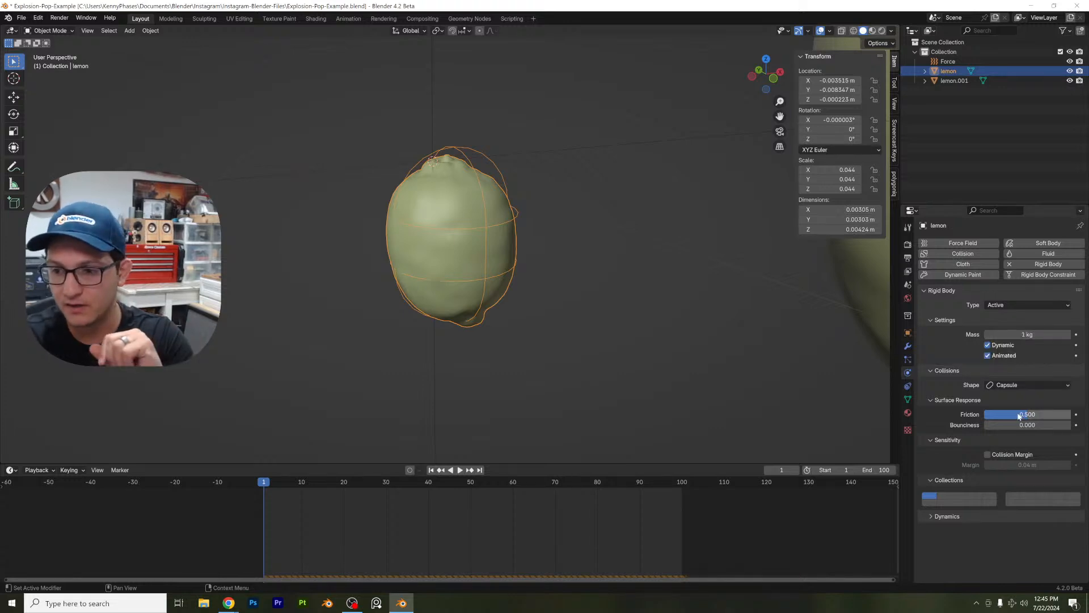
Step: Set the lemon's rigid body friction to 1 and enable a collision margin of 0.01 m
{"action": "left_click_drag", "start_coordinate": [1020, 416], "coordinate": [1072, 416]}
{"action": "left_click", "coordinate": [987, 455]}
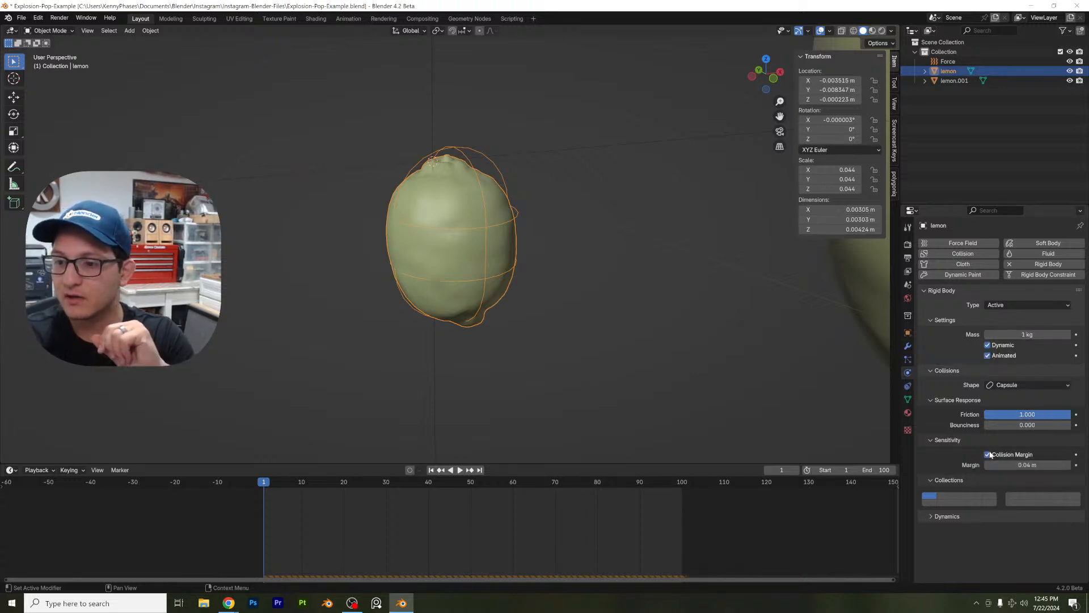
{"action": "left_click", "coordinate": [998, 465]}
{"action": "key", "text": "BackSpace"}
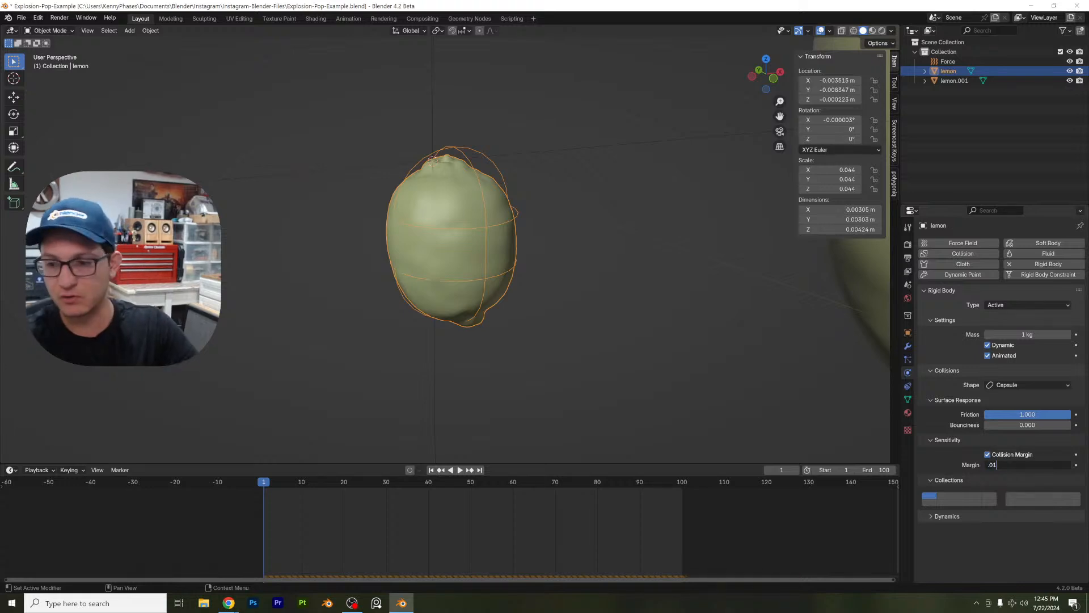
{"action": "key", "text": "Return"}
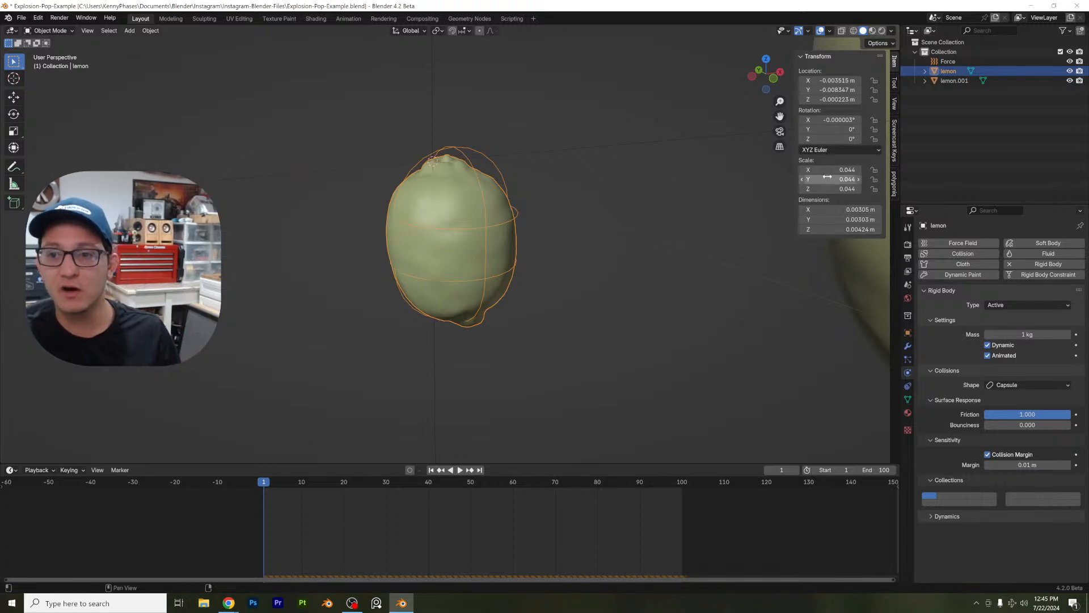
Step: Keyframe the tiny lemon's 0.044 scale at frame 1 and again at frame 14
{"action": "key", "text": "i"}
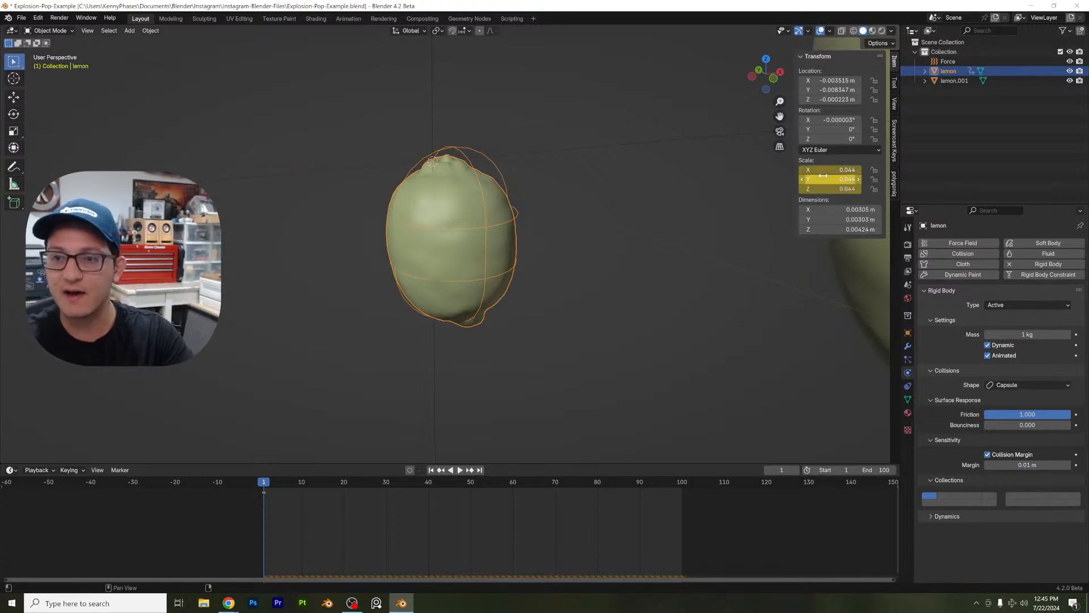
{"action": "key", "text": "space"}
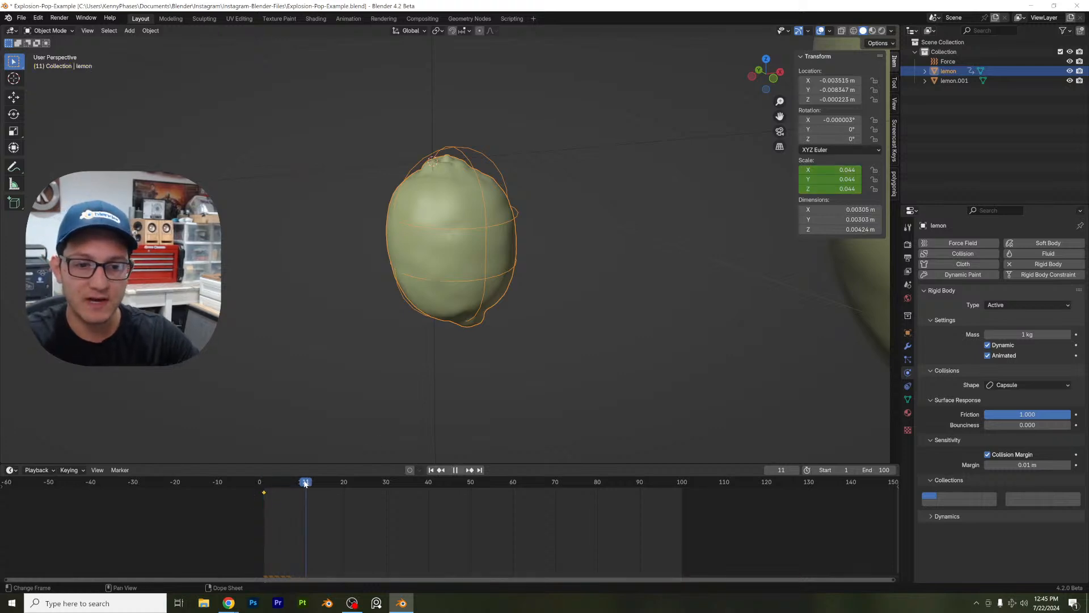
{"action": "key", "text": "space"}
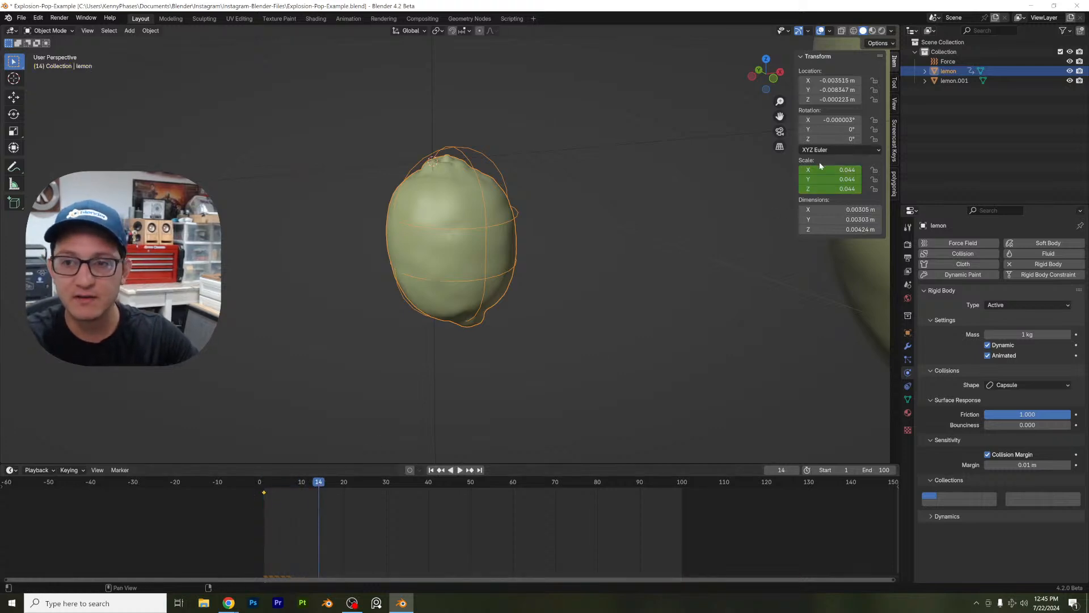
{"action": "key", "text": "i"}
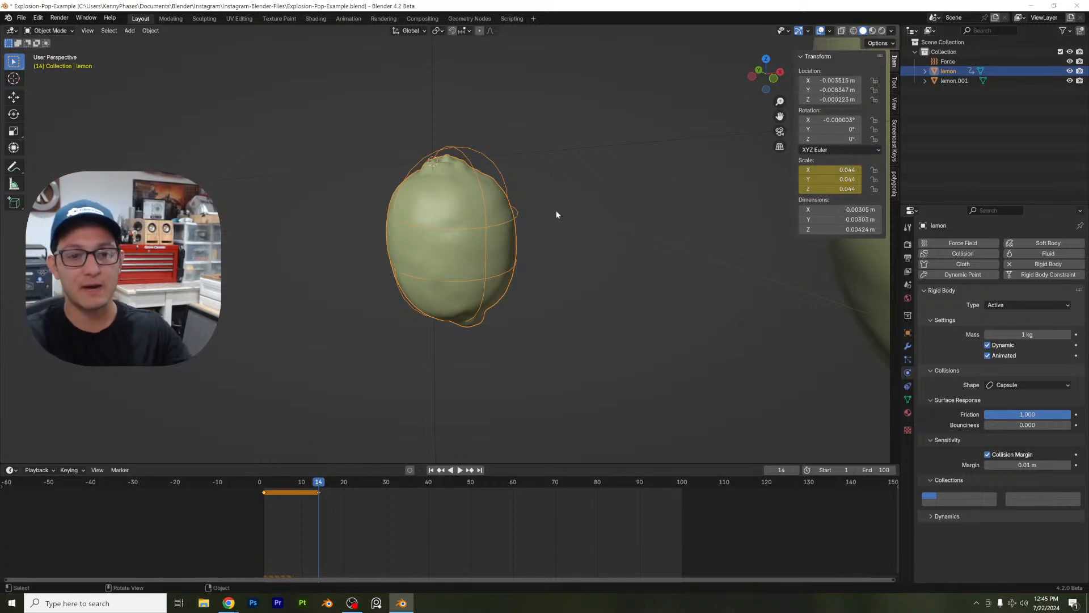
Step: At frame 15, in front view, scale the tiny lemon up to about 1.008, roughly matching the reference lemon's size
{"action": "key", "text": "Right"}
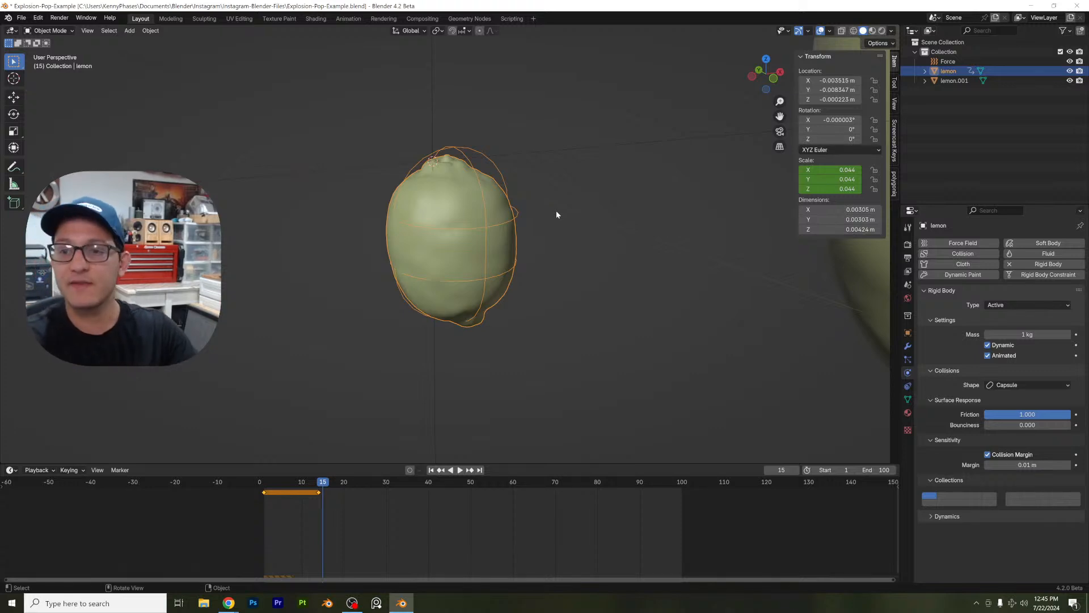
{"action": "scroll", "coordinate": [525, 199], "scroll_direction": "down", "scroll_amount": 6}
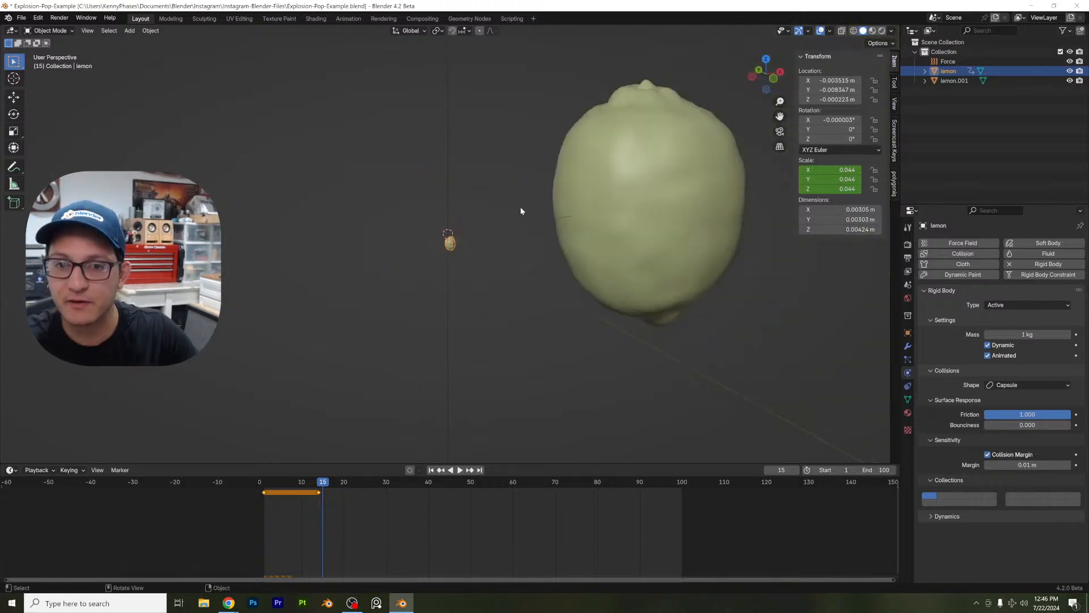
{"action": "left_click", "coordinate": [773, 78]}
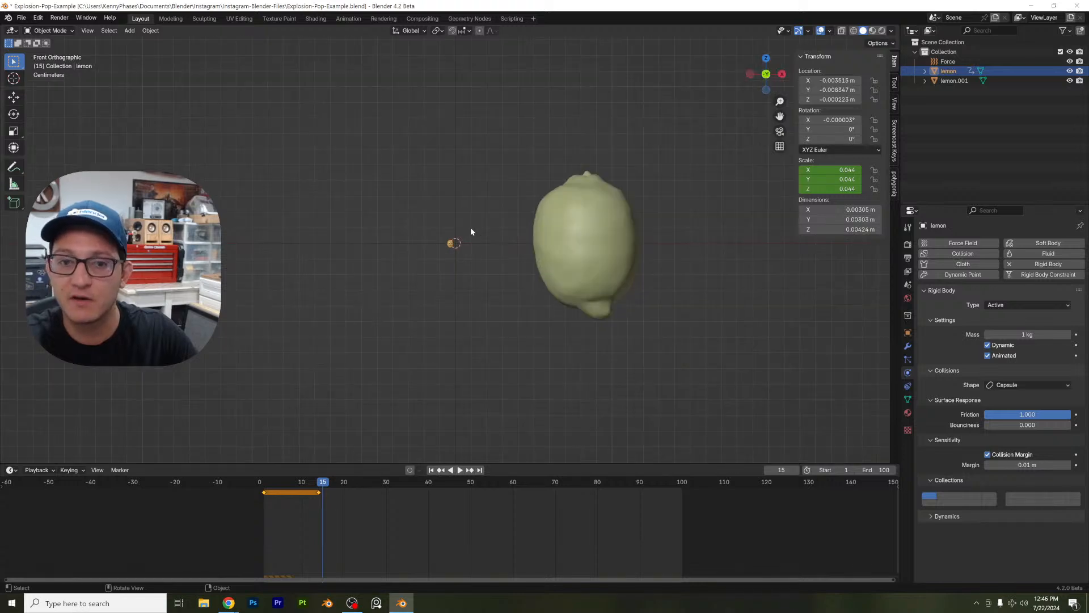
{"action": "key", "text": "s"}
{"action": "left_click", "coordinate": [624, 124]}
{"action": "key", "text": "s"}
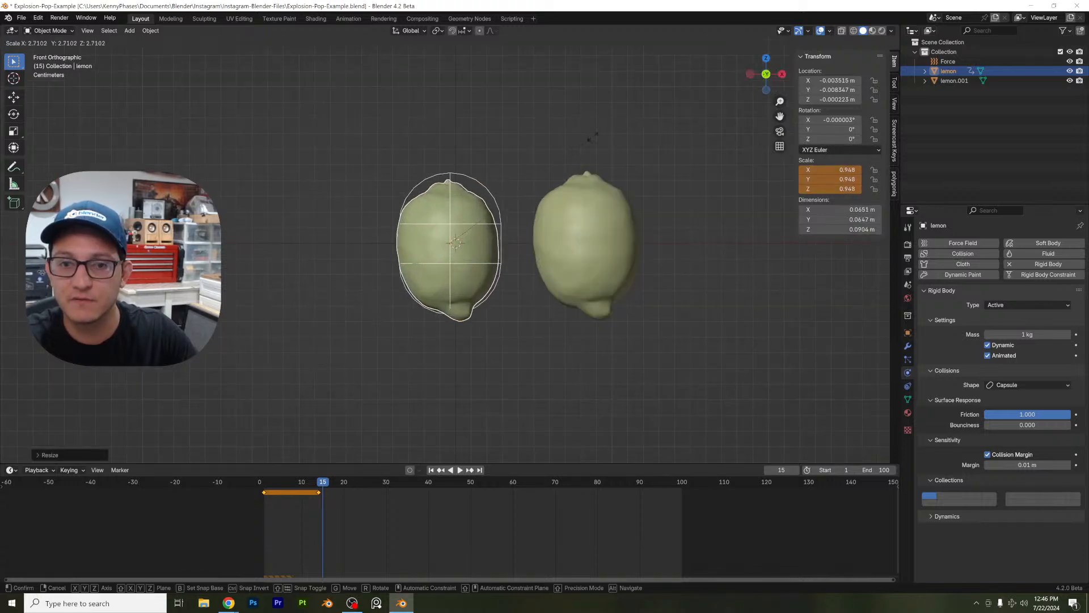
{"action": "left_click", "coordinate": [563, 200]}
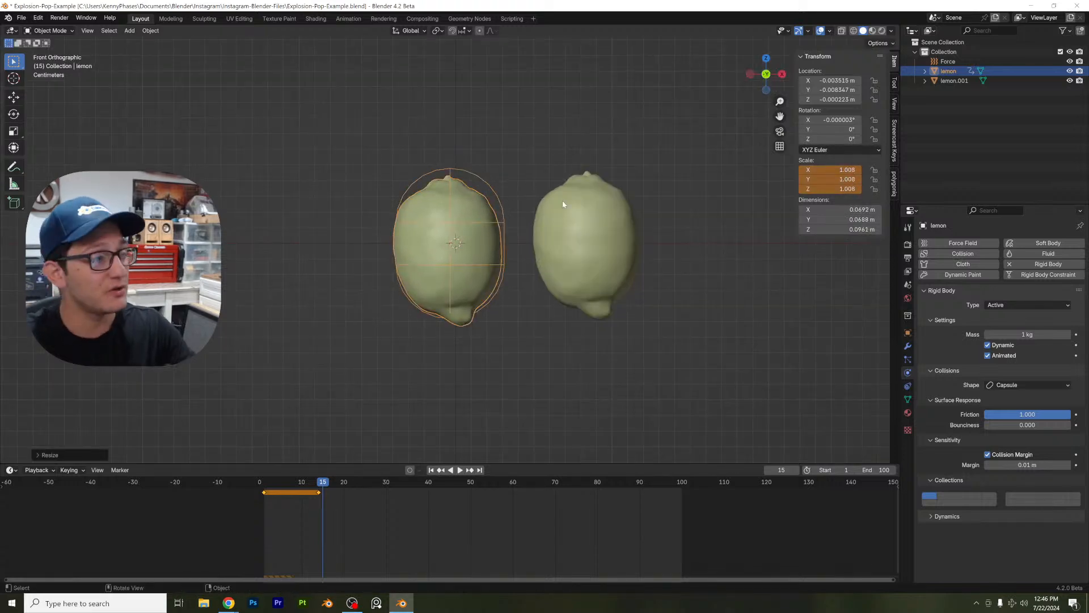
Step: Set the lemon's X, Y and Z scale to exactly 1 and keyframe the scale at frame 15
{"action": "left_click", "coordinate": [826, 170]}
{"action": "type", "text": "1"}
{"action": "key", "text": "Tab"}
{"action": "type", "text": "1"}
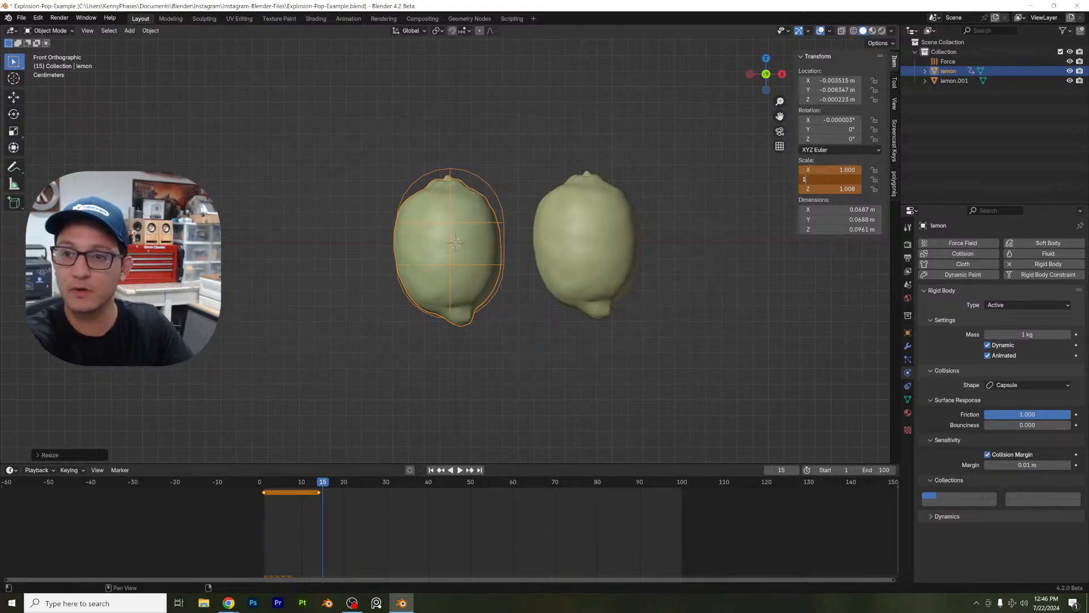
{"action": "key", "text": "Tab"}
{"action": "type", "text": "1"}
{"action": "key", "text": "Return"}
{"action": "key", "text": "i"}
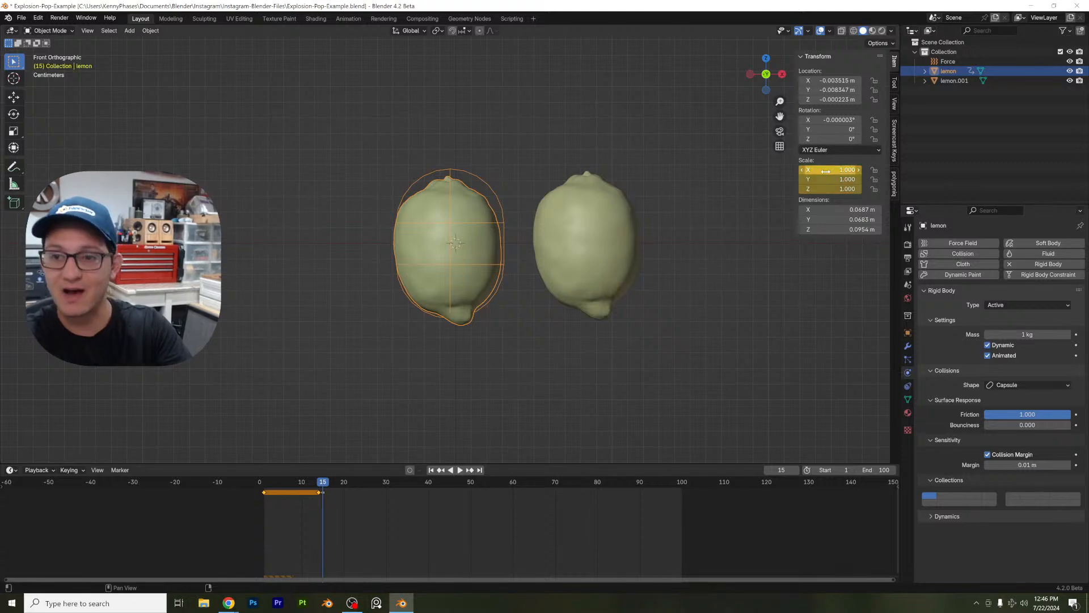
Step: Play the animation from frame 1 to check the lemon's growth between frames 14 and 15
{"action": "left_click", "coordinate": [263, 485]}
{"action": "key", "text": "space"}
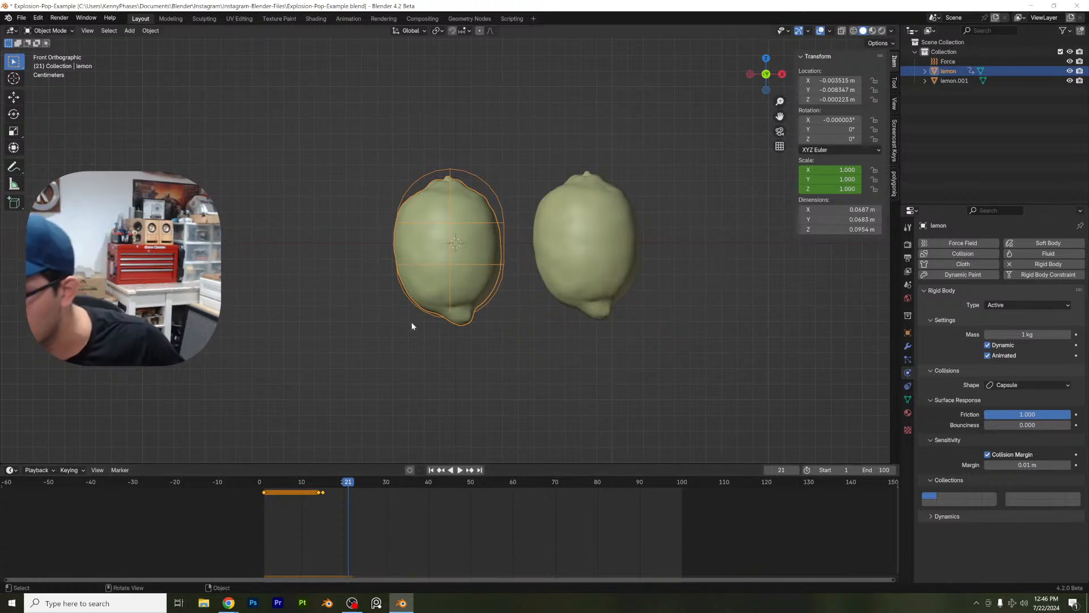
{"action": "scroll", "coordinate": [456, 255], "scroll_direction": "up", "scroll_amount": 3}
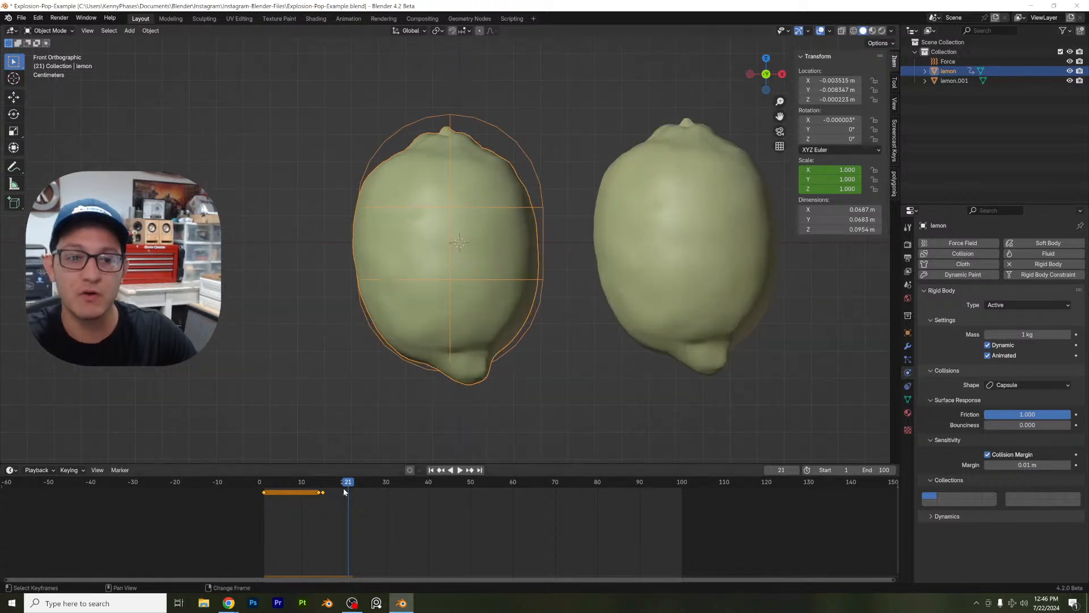
Step: Keyframe the rigid body's Animated option as enabled at frame 14 and disabled at frame 15
{"action": "left_click", "coordinate": [318, 481]}
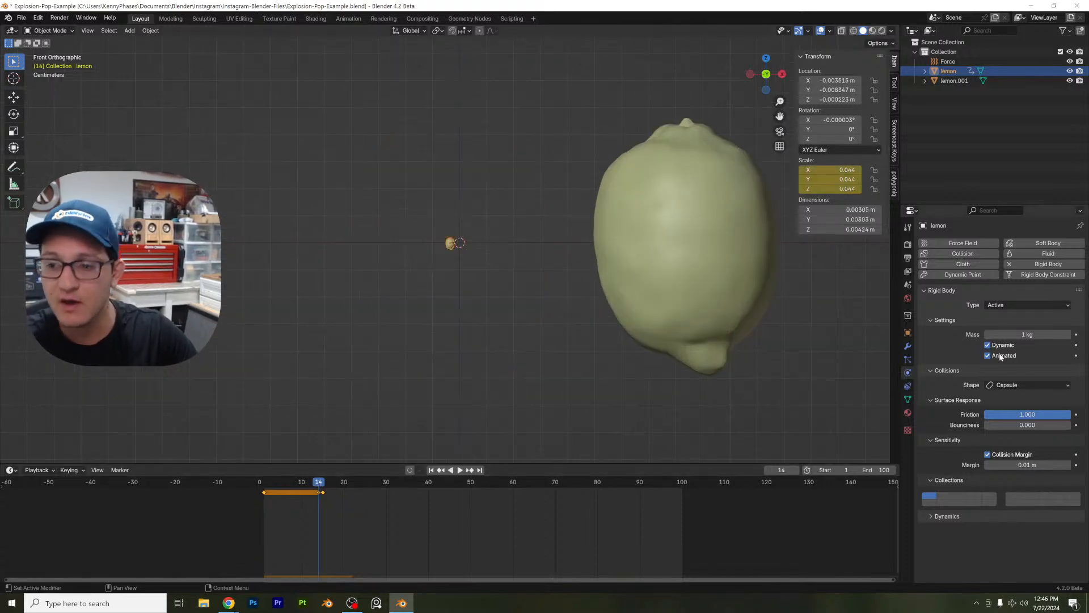
{"action": "key", "text": "i"}
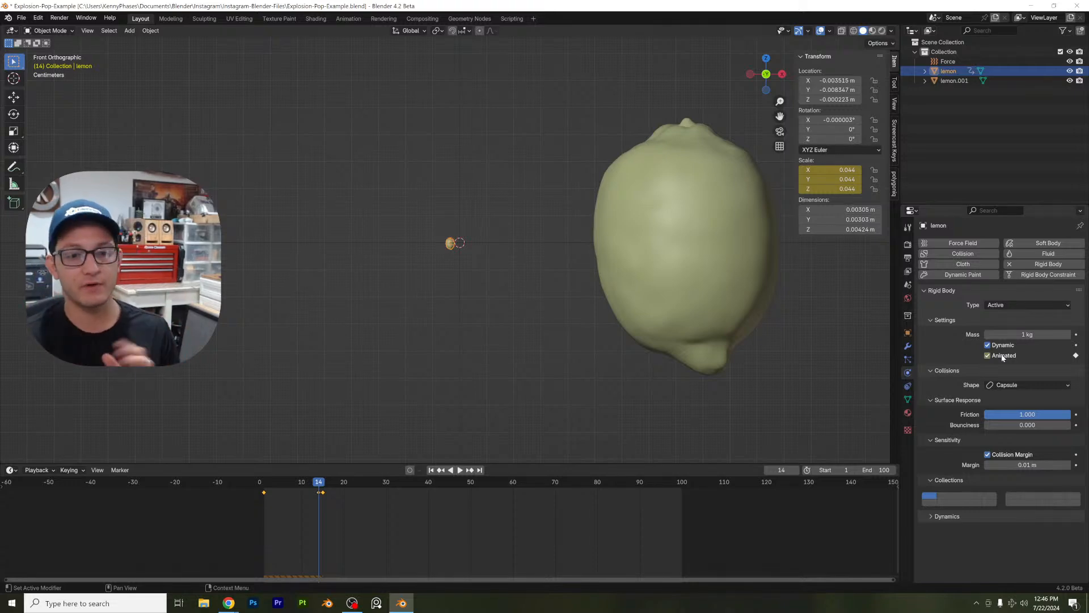
{"action": "left_click_drag", "start_coordinate": [319, 488], "coordinate": [322, 490]}
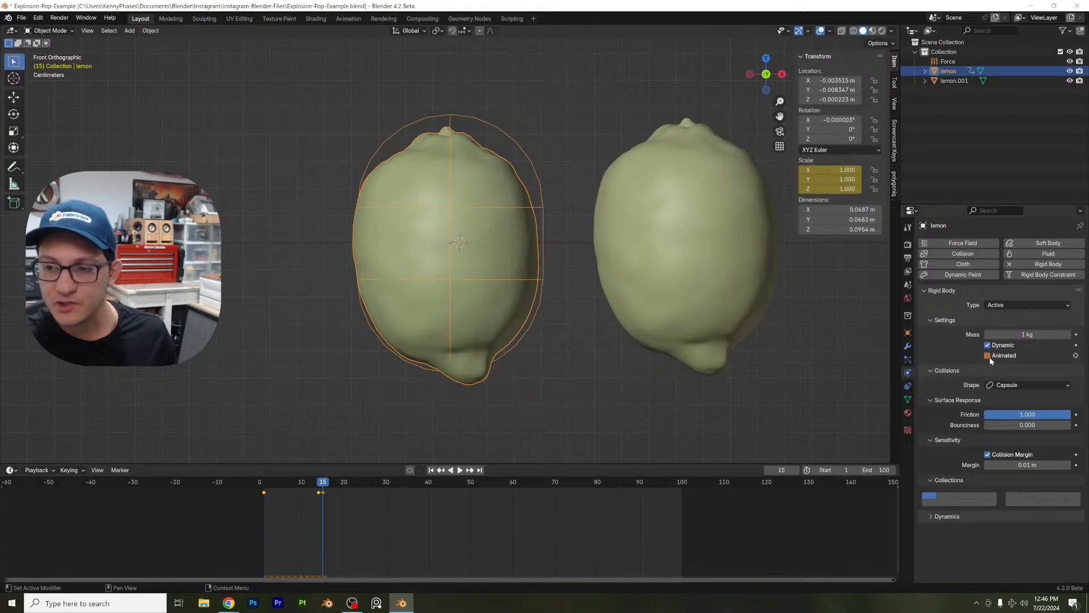
{"action": "left_click", "coordinate": [1008, 356]}
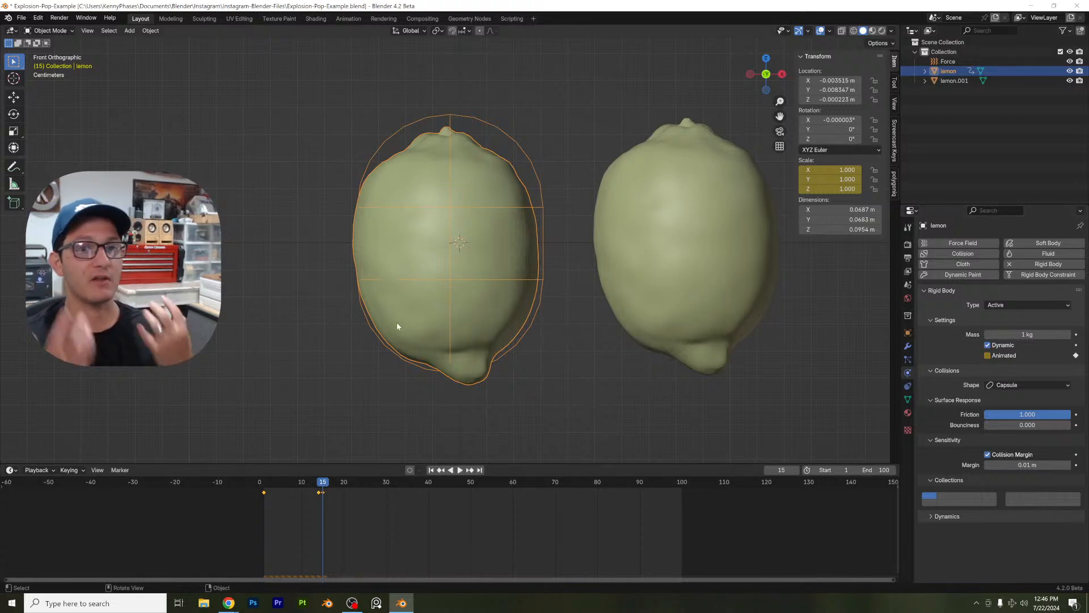
Step: Play the simulation from frame 1 and examine how the grown lemon moves around the force field
{"action": "scroll", "coordinate": [302, 284], "scroll_direction": "down", "scroll_amount": 5}
{"action": "middle_click_drag", "start_coordinate": [454, 247], "coordinate": [477, 272]}
{"action": "left_click", "coordinate": [264, 482]}
{"action": "key", "text": "space"}
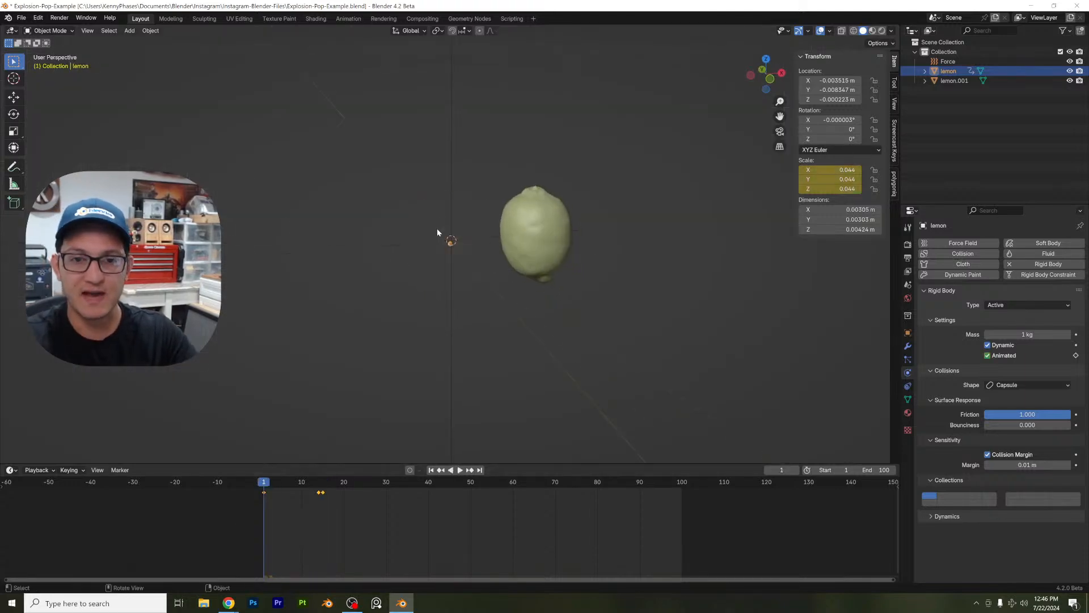
{"action": "key", "text": "space"}
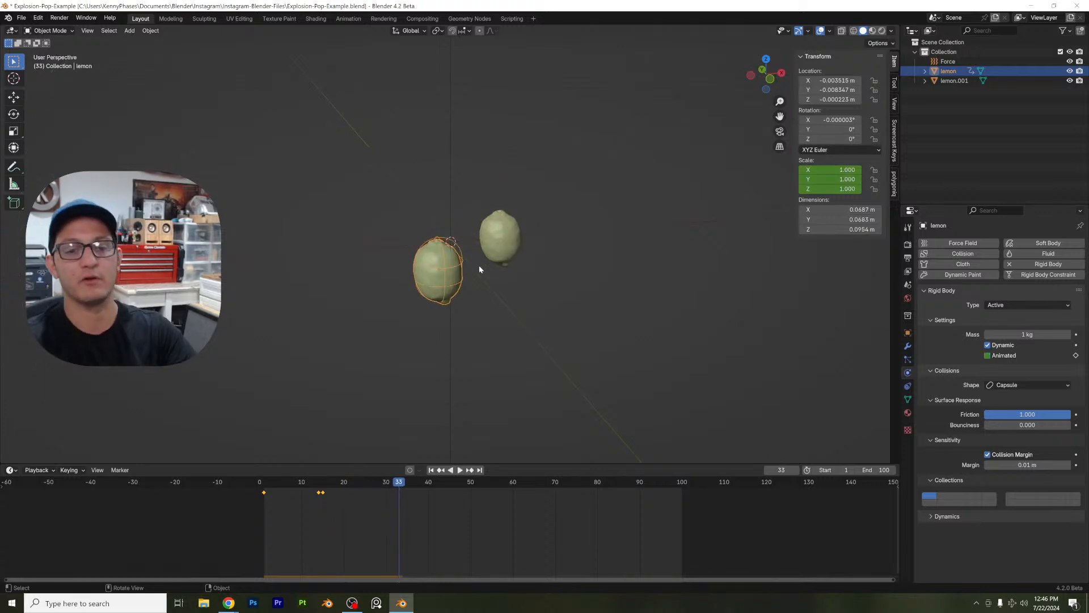
{"action": "key", "text": "space"}
{"action": "key", "text": "space"}
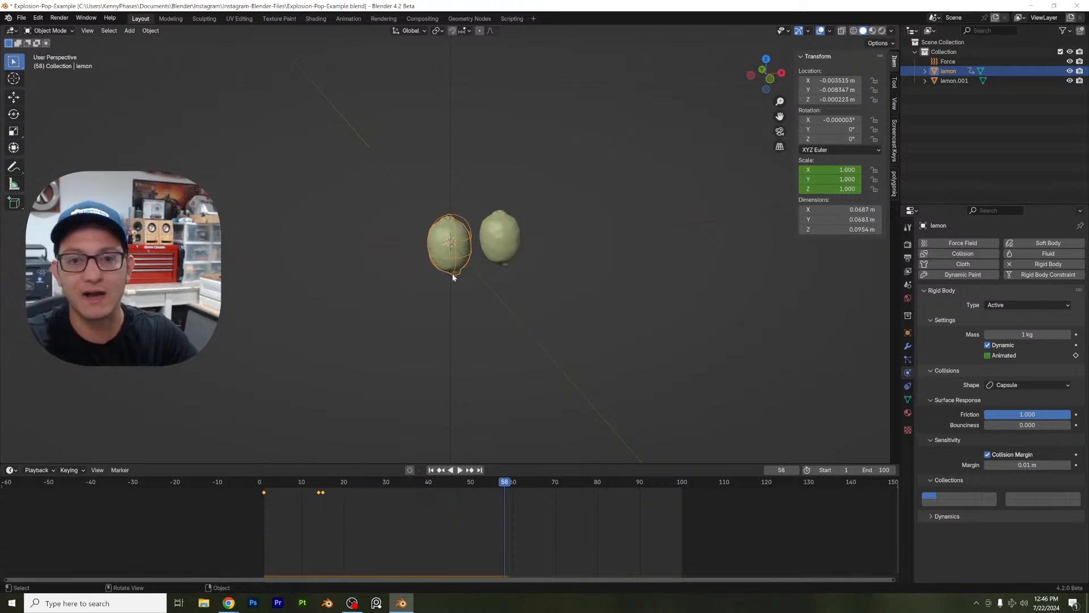
{"action": "scroll", "coordinate": [429, 301], "scroll_direction": "up", "scroll_amount": 4}
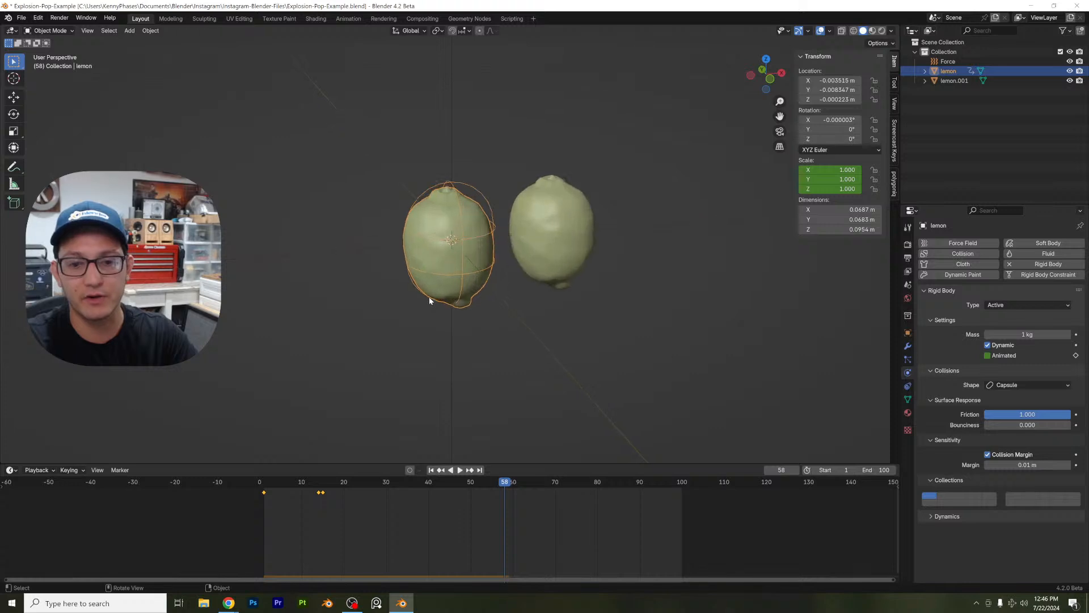
Step: Set the rotation damping in the lemon's rigid body dynamics to 0.4
{"action": "left_click", "coordinate": [931, 516]}
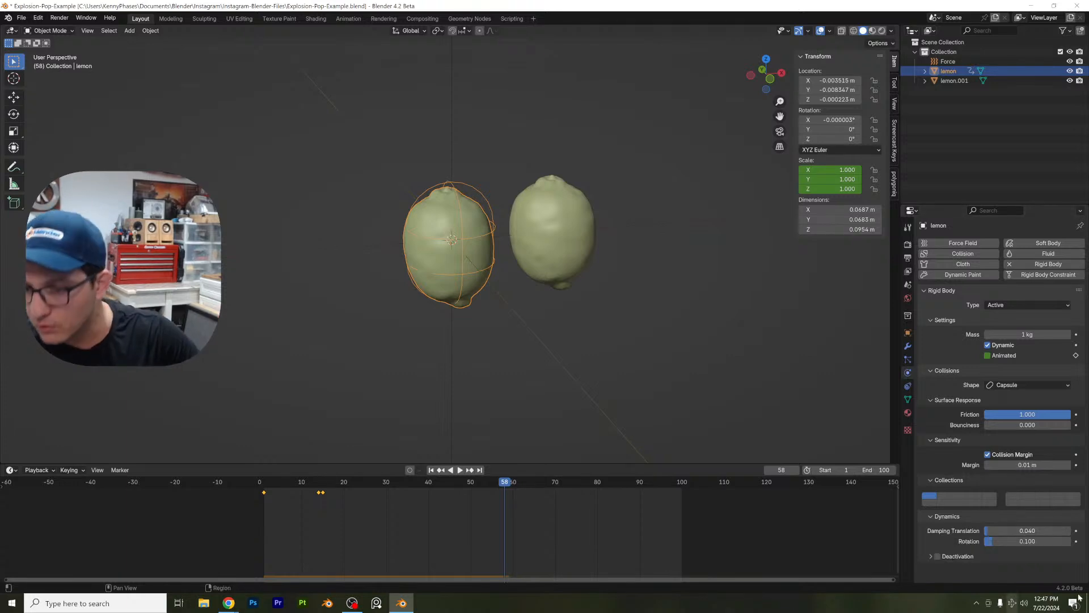
{"action": "left_click", "coordinate": [992, 541]}
{"action": "mouse_move", "coordinate": [1012, 542]}
{"action": "left_mouse_down"}
{"action": "mouse_move", "coordinate": [1061, 541]}
{"action": "mouse_move", "coordinate": [992, 542]}
{"action": "mouse_move", "coordinate": [1020, 543]}
{"action": "left_mouse_up"}
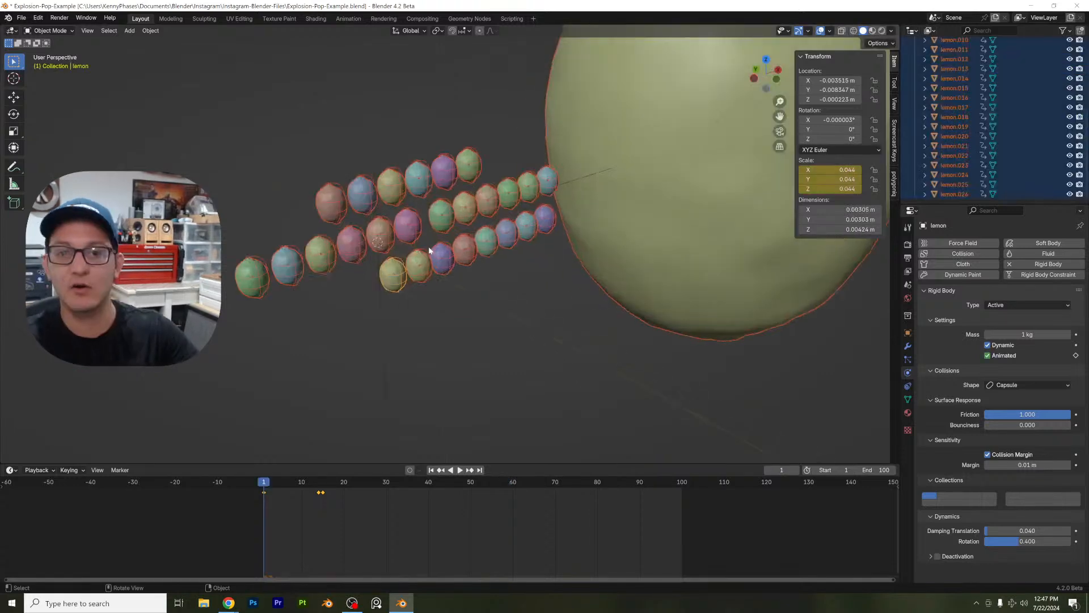
Step: Make the Force object unselectable and select all the tiny lemons, leaving out the full-size reference lemon
{"action": "scroll", "coordinate": [430, 250], "scroll_direction": "down", "scroll_amount": 4}
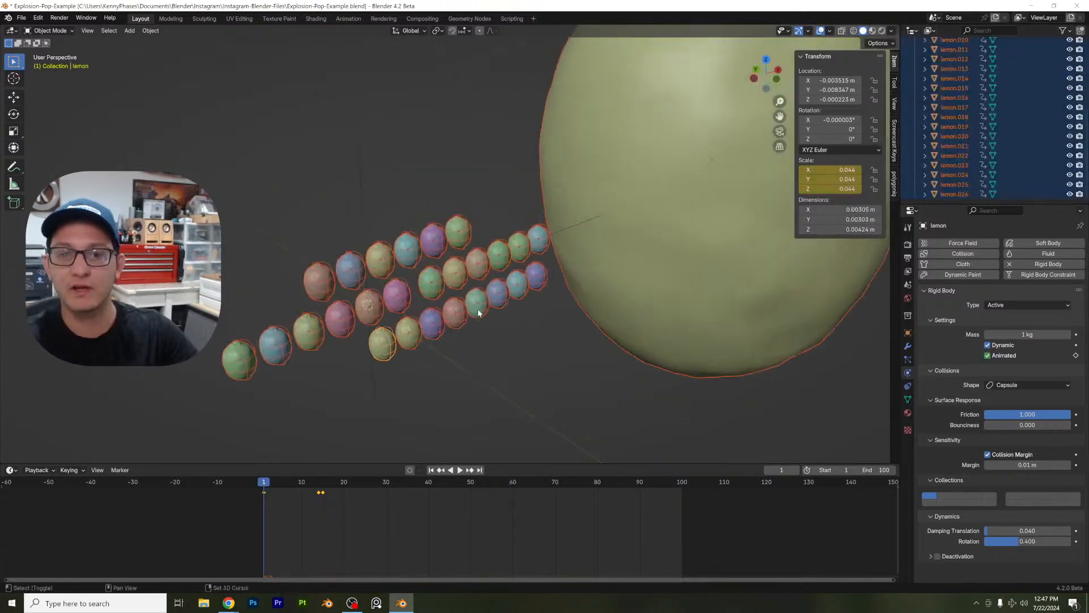
{"action": "scroll", "coordinate": [971, 136], "scroll_direction": "up", "scroll_amount": 5}
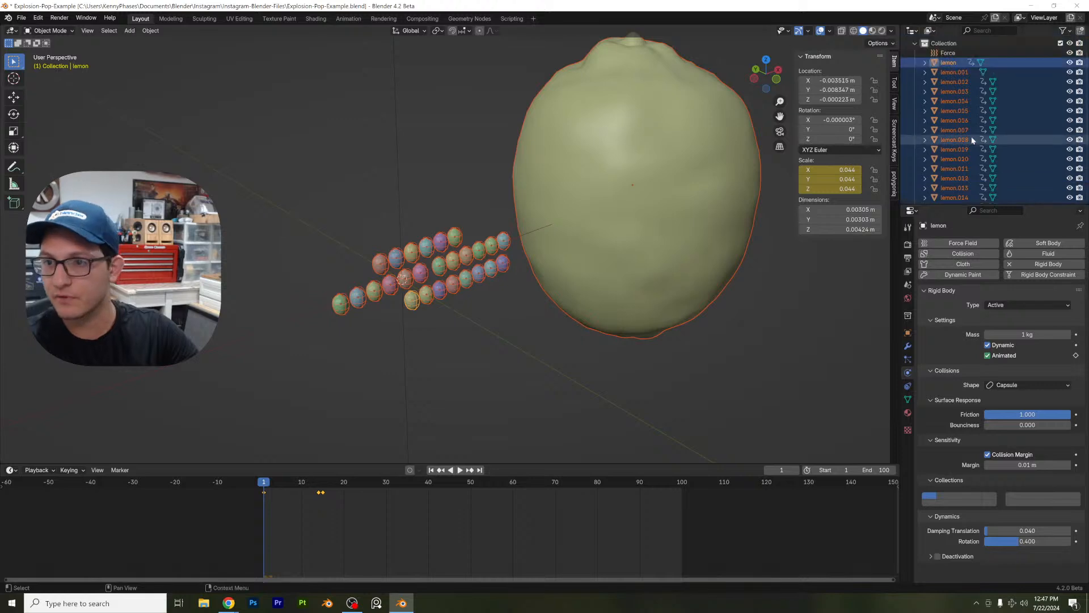
{"action": "left_click", "coordinate": [1061, 33]}
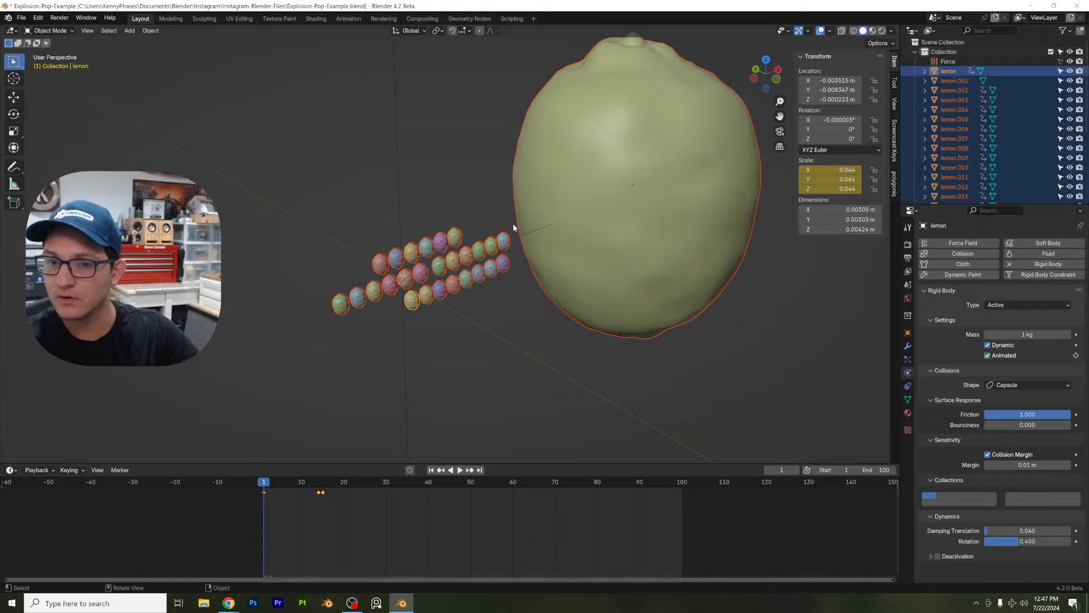
{"action": "scroll", "coordinate": [513, 228], "scroll_direction": "down", "scroll_amount": 3}
{"action": "middle_click_drag", "start_coordinate": [514, 228], "coordinate": [436, 214]}
{"action": "left_click_drag", "start_coordinate": [316, 202], "coordinate": [485, 298]}
{"action": "scroll", "coordinate": [454, 265], "scroll_direction": "up", "scroll_amount": 3}
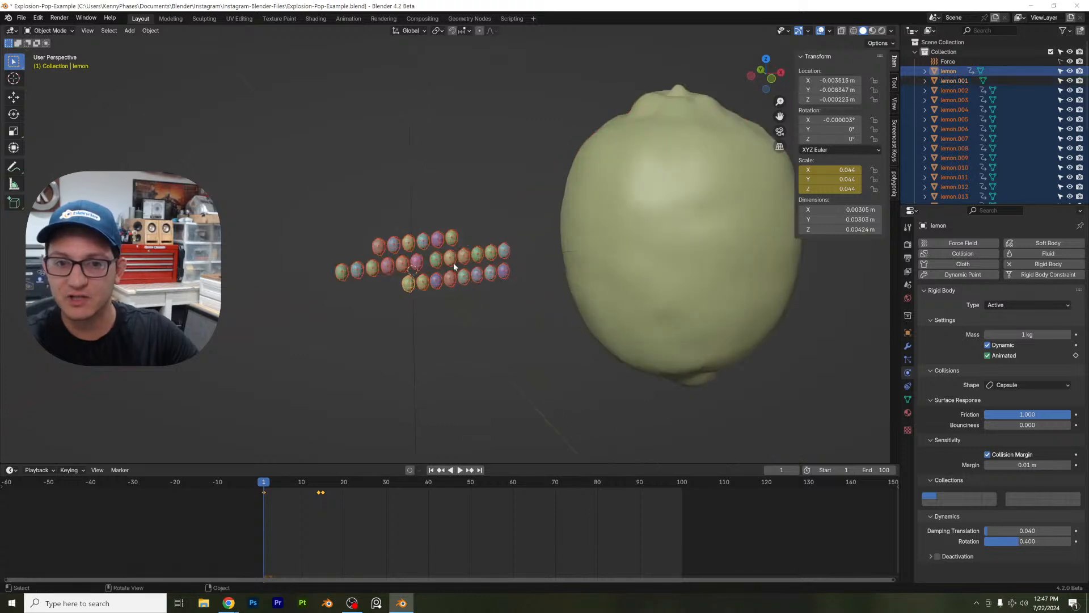
Step: Apply Randomize Transform to the selected tiny lemons, scattering their locations on all axes around the force field
{"action": "scroll", "coordinate": [454, 263], "scroll_direction": "up", "scroll_amount": 3}
{"action": "left_click", "coordinate": [147, 33]}
{"action": "mouse_move", "coordinate": [167, 46]}
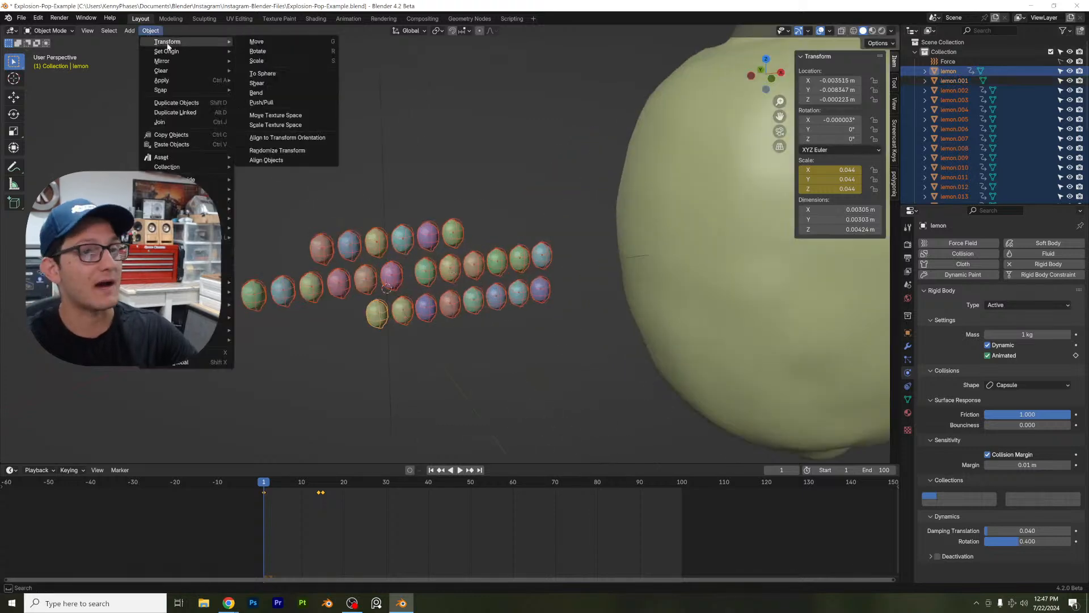
{"action": "left_click", "coordinate": [276, 150]}
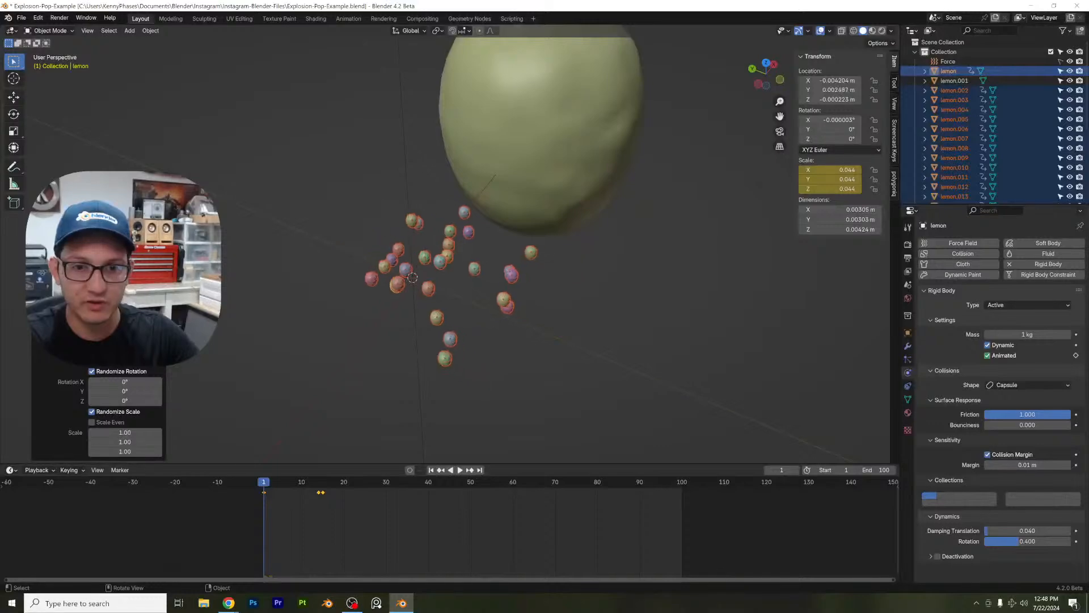
{"action": "left_click_drag", "start_coordinate": [125, 360], "coordinate": [159, 361]}
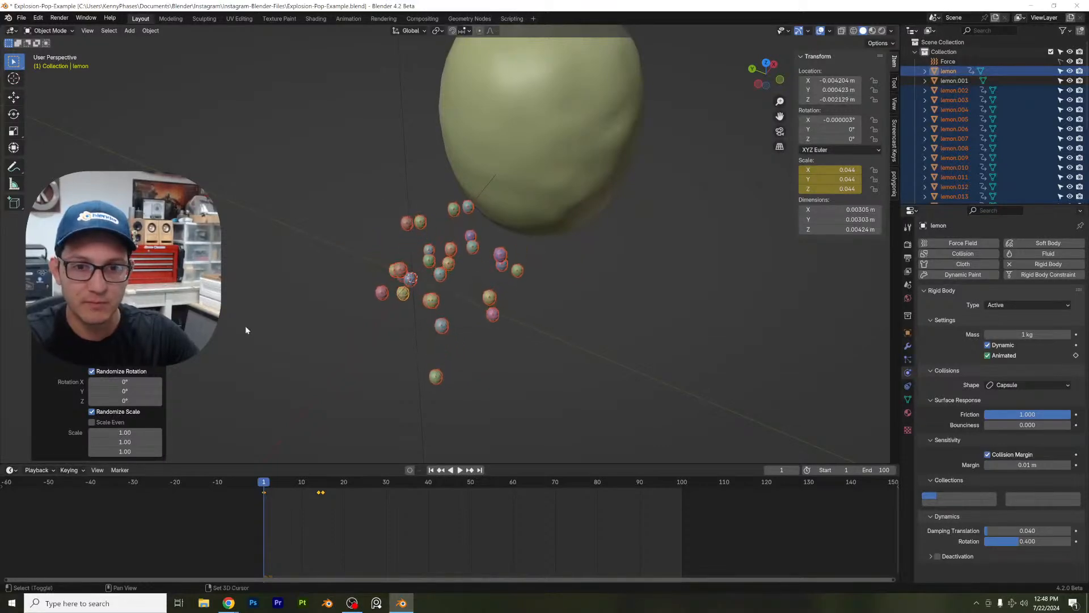
{"action": "middle_click_drag", "start_coordinate": [491, 235], "coordinate": [377, 233]}
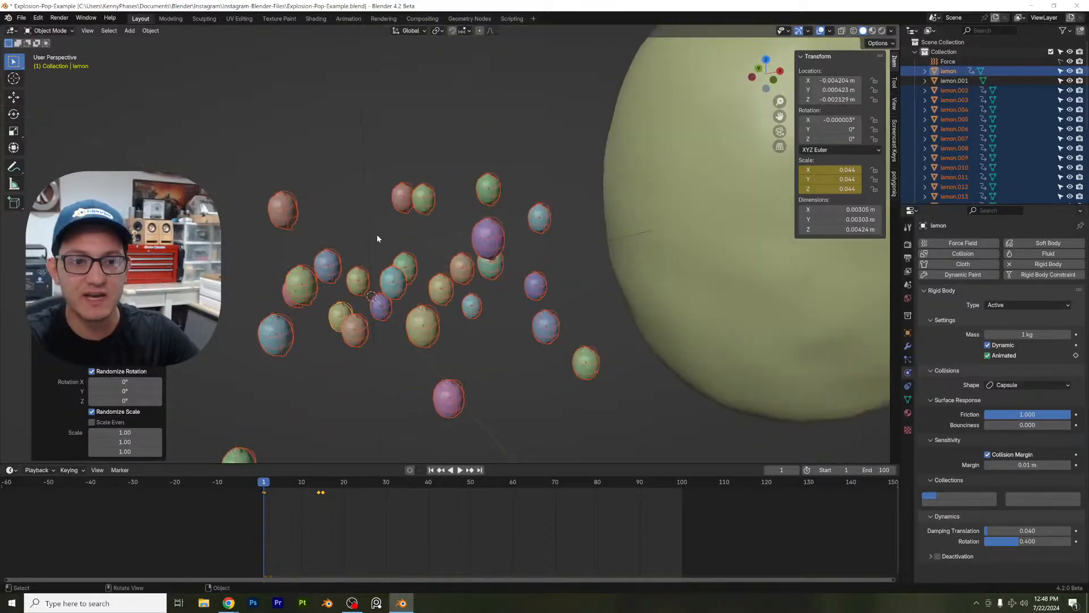
Step: Deselect the scattered lemons and save the Blender file
{"action": "scroll", "coordinate": [376, 234], "scroll_direction": "down", "scroll_amount": 5}
{"action": "left_click", "coordinate": [373, 179]}
{"action": "key", "text": "ctrl+s"}
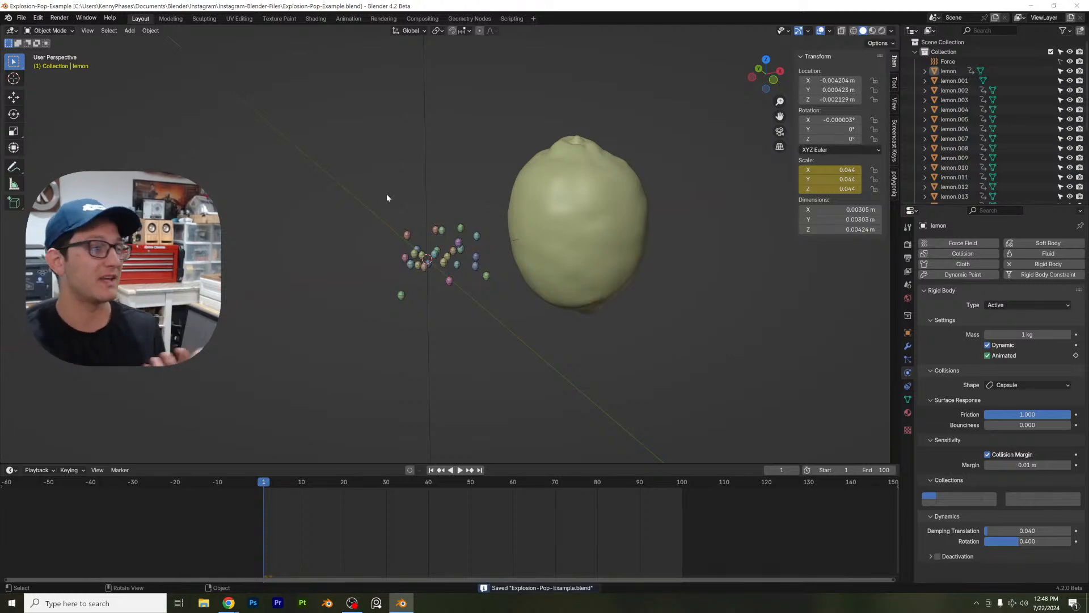
Step: Play the simulation from frame 1 to examine how the scattered lemons pop and cluster together
{"action": "scroll", "coordinate": [458, 173], "scroll_direction": "down", "scroll_amount": 2}
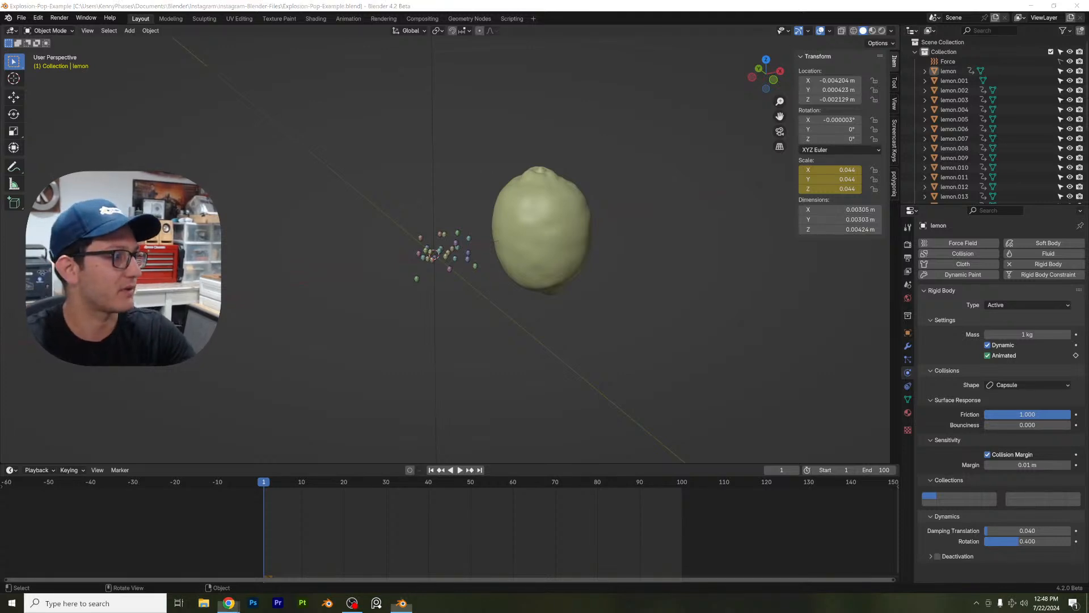
{"action": "scroll", "coordinate": [469, 232], "scroll_direction": "up", "scroll_amount": 1}
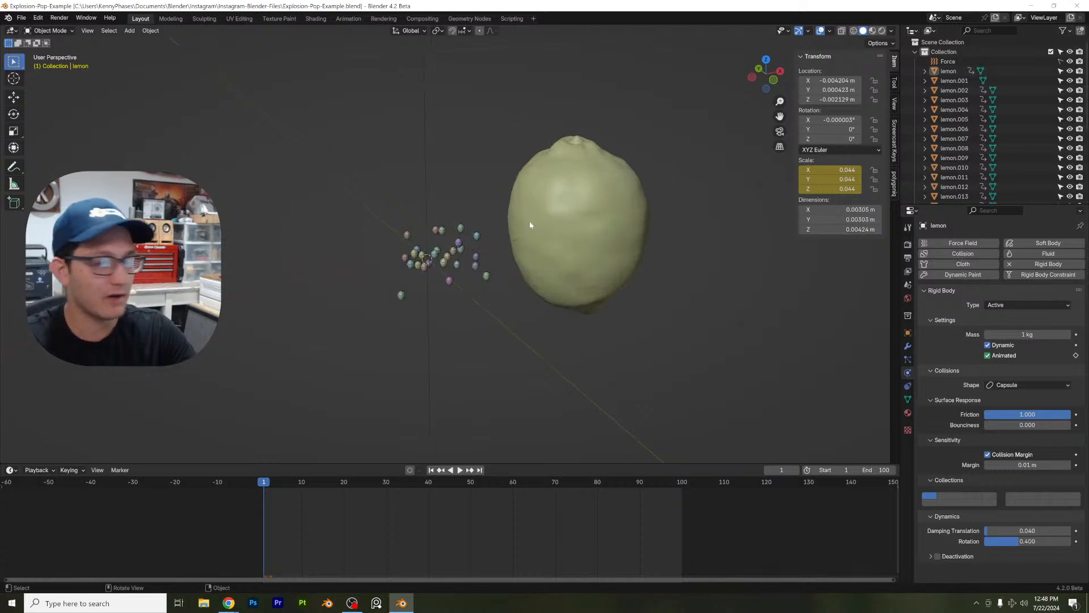
{"action": "key", "text": "space"}
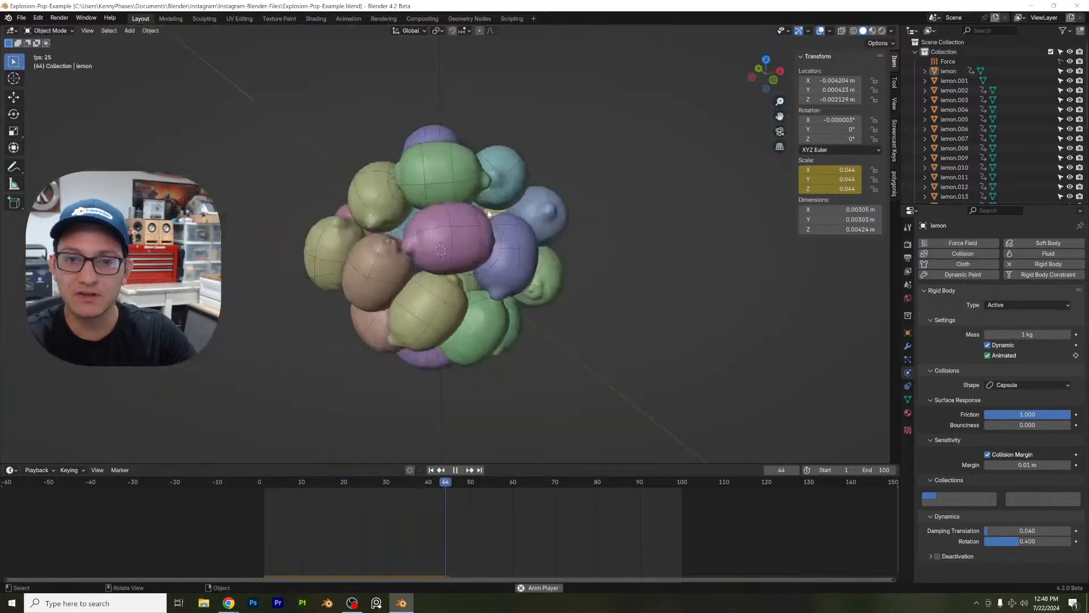
Step: Rewind to frame 1 and replay the simulation to examine how the scattered lemons burst apart, returning to frame 1
{"action": "left_click", "coordinate": [311, 483]}
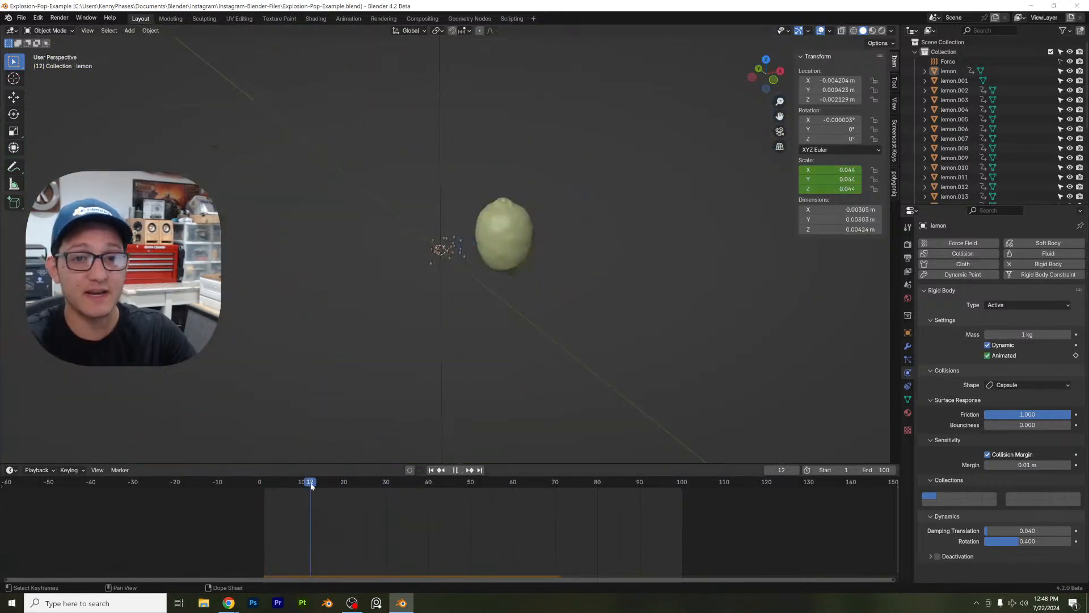
{"action": "left_click_drag", "start_coordinate": [311, 486], "coordinate": [265, 486]}
{"action": "key", "text": "space"}
{"action": "scroll", "coordinate": [477, 328], "scroll_direction": "down", "scroll_amount": 3}
{"action": "scroll", "coordinate": [526, 221], "scroll_direction": "up", "scroll_amount": 4}
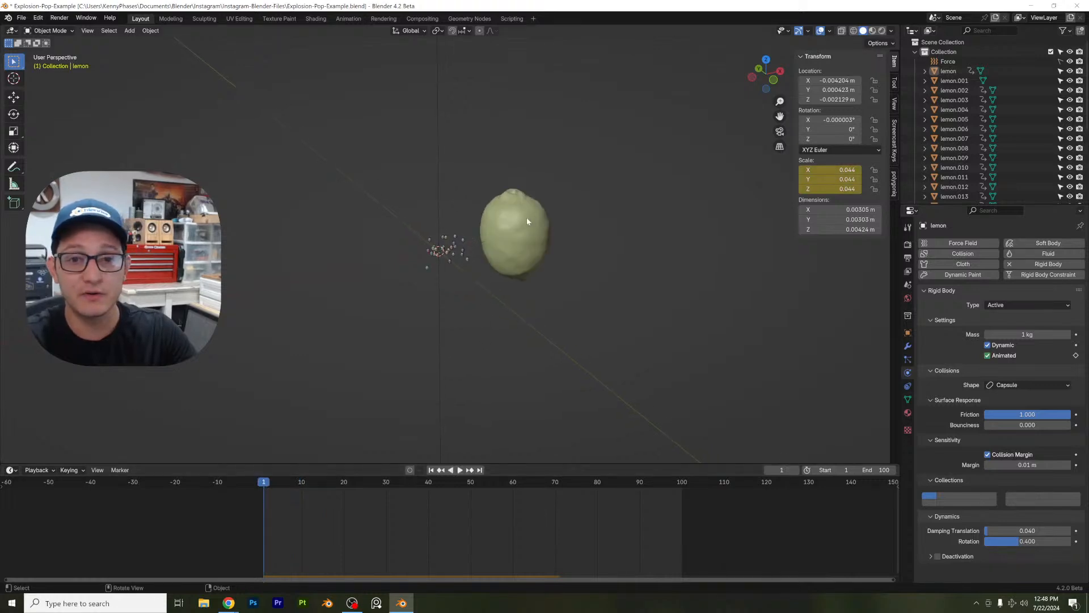
{"action": "left_click", "coordinate": [524, 230]}
{"action": "scroll", "coordinate": [500, 266], "scroll_direction": "down", "scroll_amount": 5}
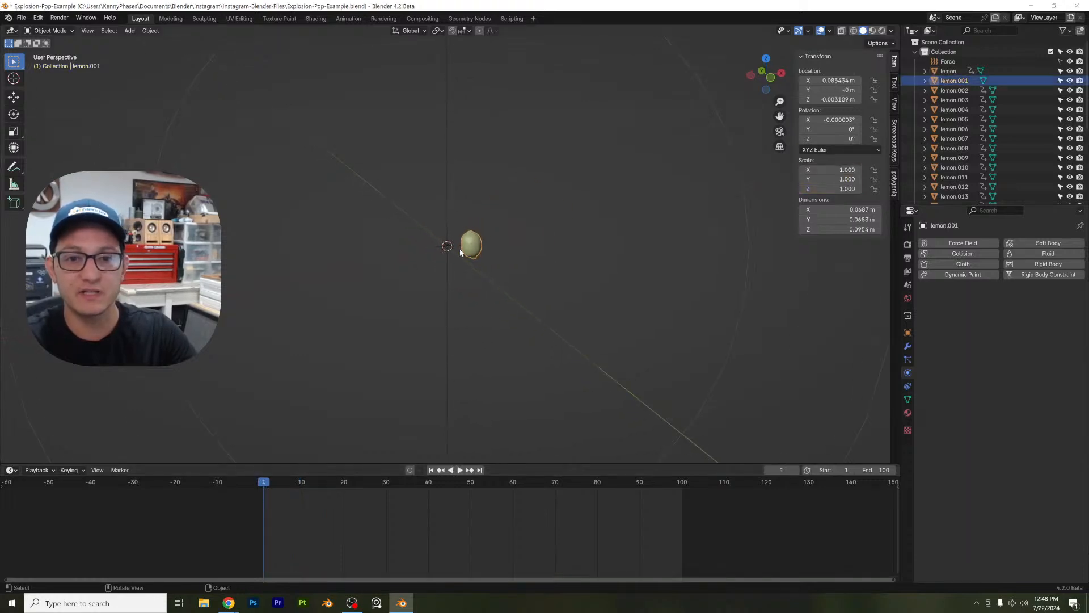
{"action": "scroll", "coordinate": [460, 249], "scroll_direction": "up", "scroll_amount": 7}
{"action": "key", "text": "space"}
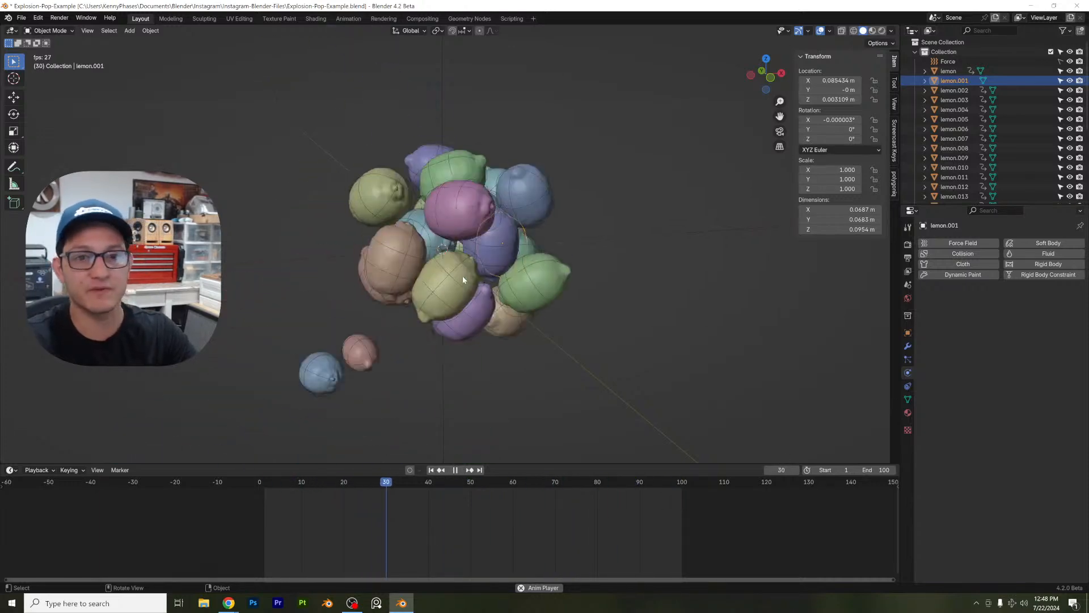
{"action": "left_click", "coordinate": [261, 483]}
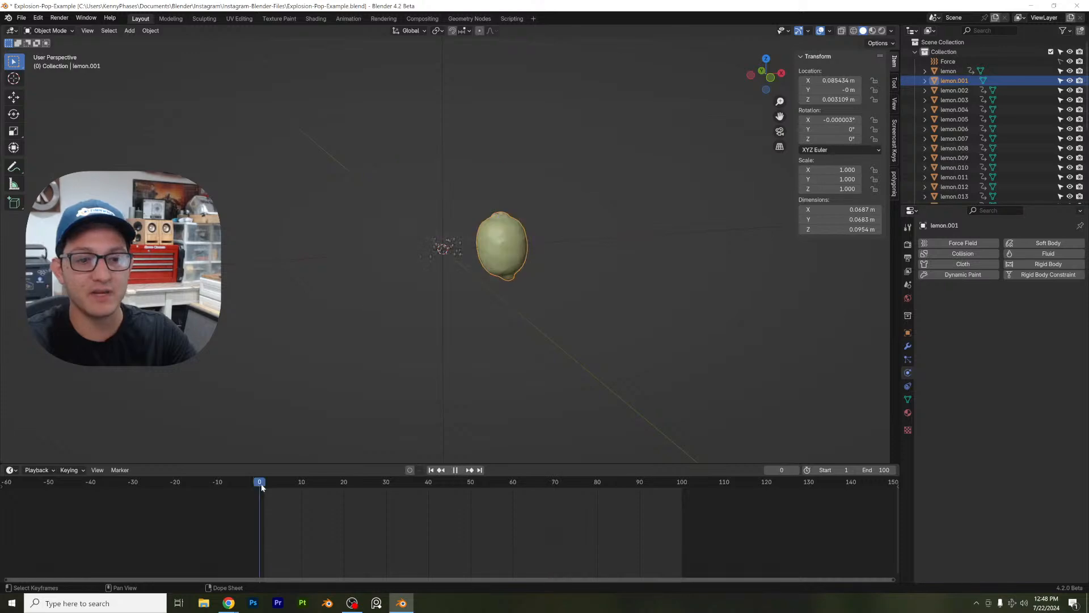
{"action": "left_click_drag", "start_coordinate": [261, 483], "coordinate": [265, 486]}
{"action": "key", "text": "space"}
Step: Reposition individual tiny lemons by hand near the force field to fine-tune the starting scatter
{"action": "scroll", "coordinate": [454, 274], "scroll_direction": "up", "scroll_amount": 10}
{"action": "middle_click_drag", "start_coordinate": [448, 272], "coordinate": [577, 109]}
{"action": "left_click", "coordinate": [529, 198]}
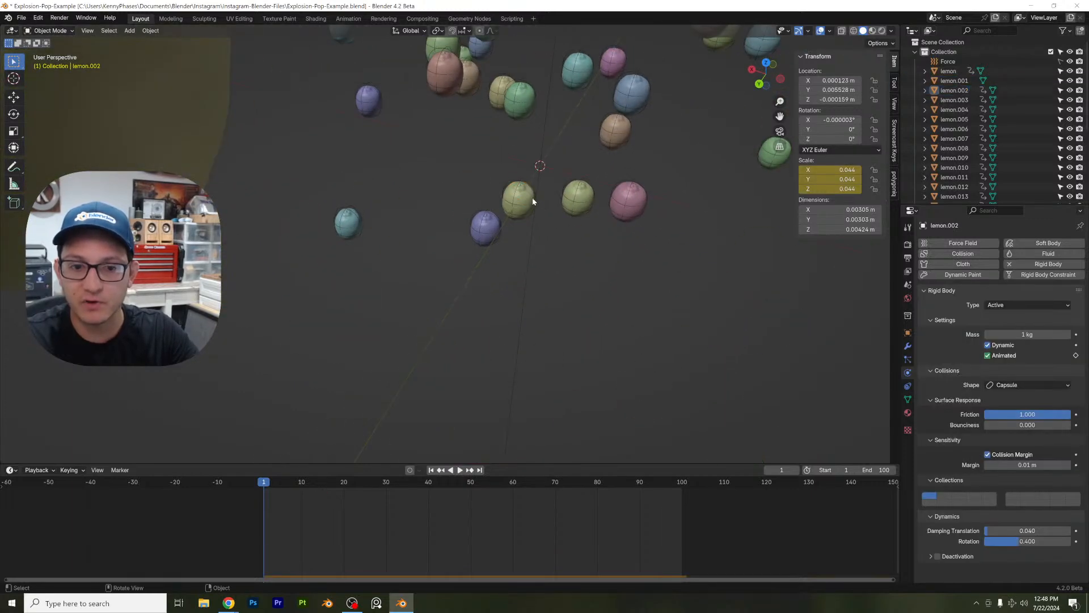
{"action": "left_click", "coordinate": [531, 199]}
{"action": "key", "text": "g"}
{"action": "left_click", "coordinate": [543, 207]}
{"action": "middle_click_drag", "start_coordinate": [544, 208], "coordinate": [509, 271]}
{"action": "left_click", "coordinate": [466, 181]}
{"action": "key", "text": "g"}
{"action": "left_click", "coordinate": [455, 212]}
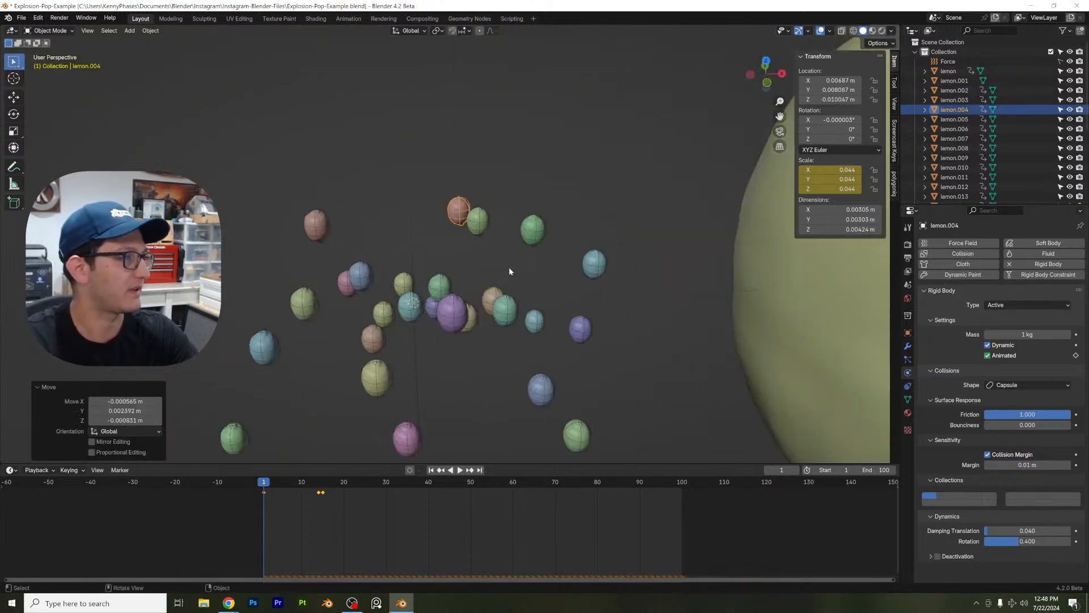
Step: Deselect the repositioned lemon and save the Blender file
{"action": "left_click", "coordinate": [598, 339]}
{"action": "scroll", "coordinate": [519, 187], "scroll_direction": "down", "scroll_amount": 3}
{"action": "key", "text": "ctrl+s"}
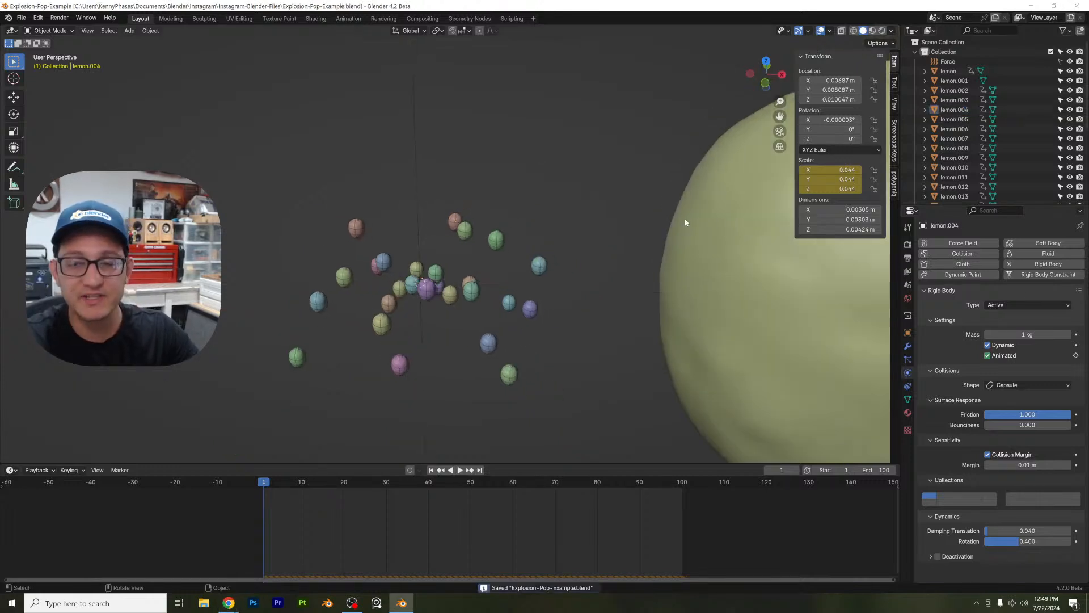
Step: Centre the full-size reference lemon over the tiny lemons by setting its X location to 0 m
{"action": "scroll", "coordinate": [685, 219], "scroll_direction": "down", "scroll_amount": 4}
{"action": "left_click", "coordinate": [597, 248]}
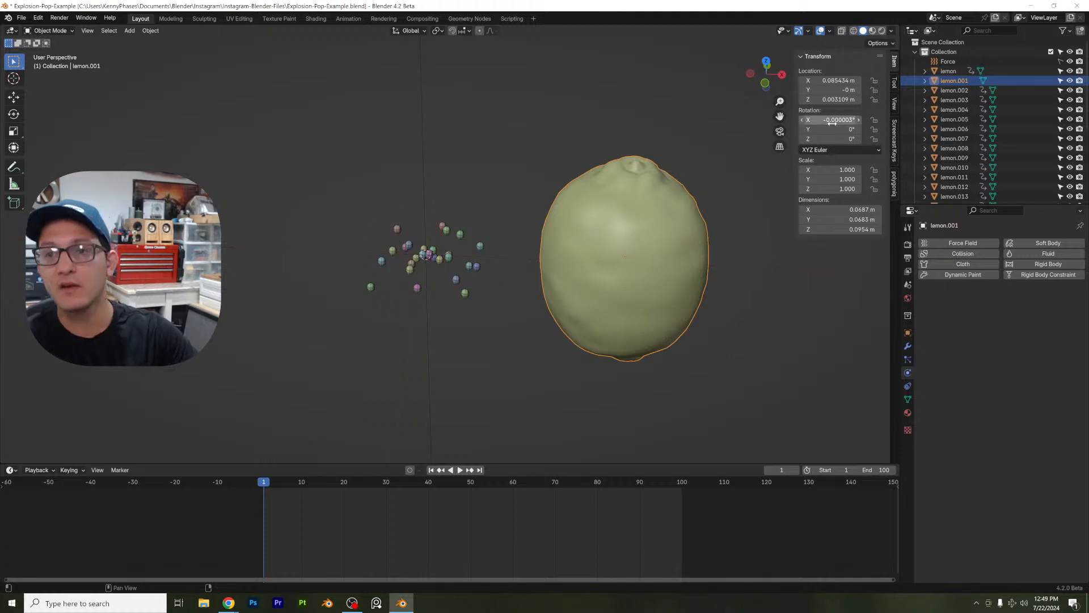
{"action": "left_click", "coordinate": [830, 80]}
{"action": "type", "text": "0"}
{"action": "key", "text": "Return"}
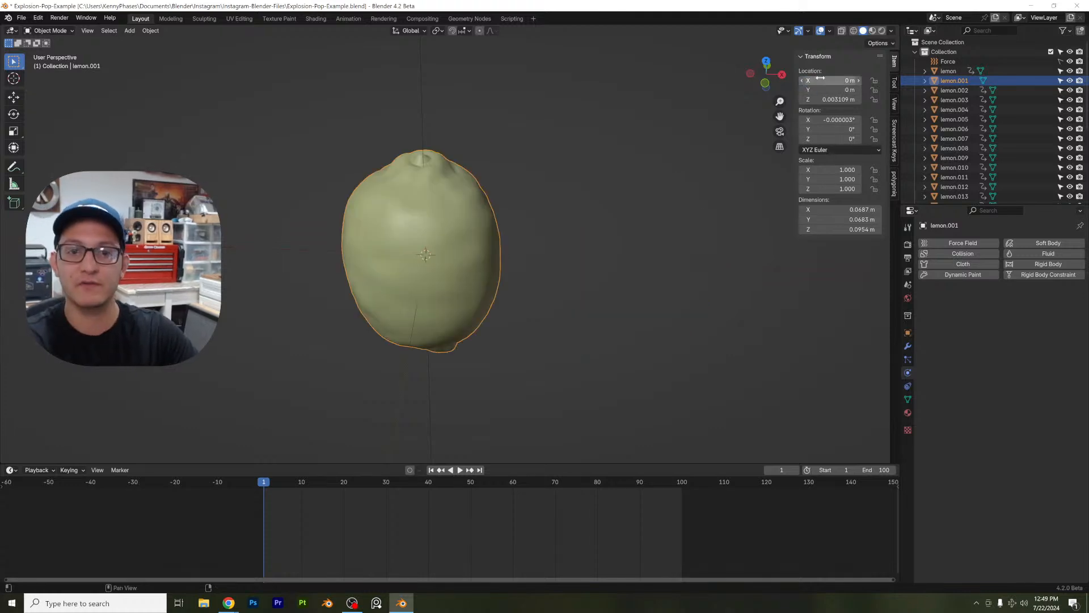
Step: Add a camera to the scene at the origin
{"action": "scroll", "coordinate": [411, 180], "scroll_direction": "down", "scroll_amount": 4}
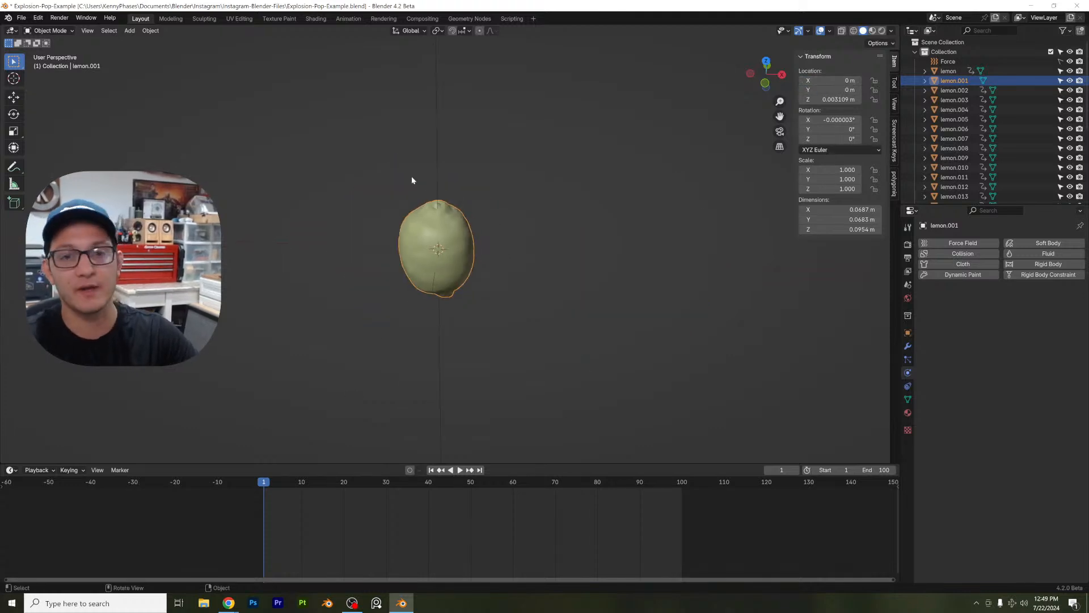
{"action": "left_click", "coordinate": [130, 31]}
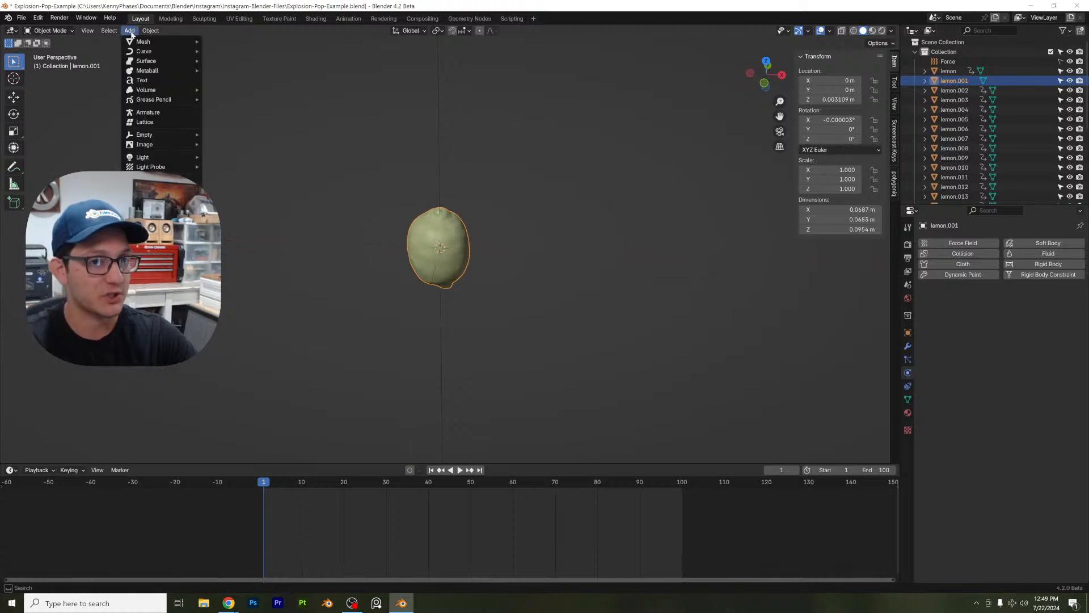
{"action": "left_click", "coordinate": [147, 180]}
{"action": "scroll", "coordinate": [501, 239], "scroll_direction": "down", "scroll_amount": 4}
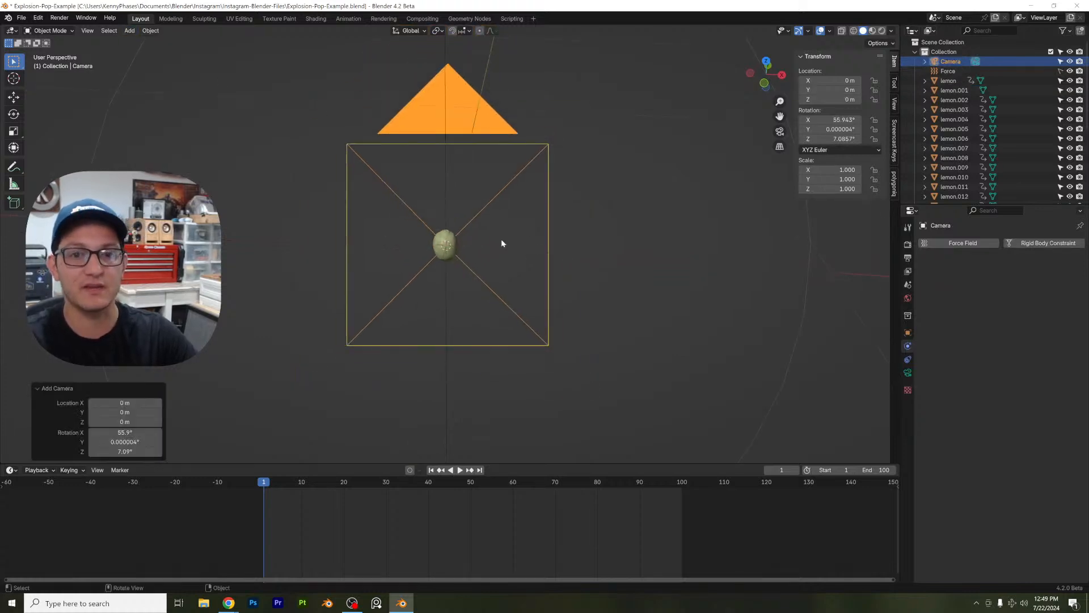
Step: Set the camera's rotation to 90° on X, 0° on Y and 0° on Z
{"action": "middle_click_drag", "start_coordinate": [519, 240], "coordinate": [788, 127]}
{"action": "left_click", "coordinate": [831, 120]}
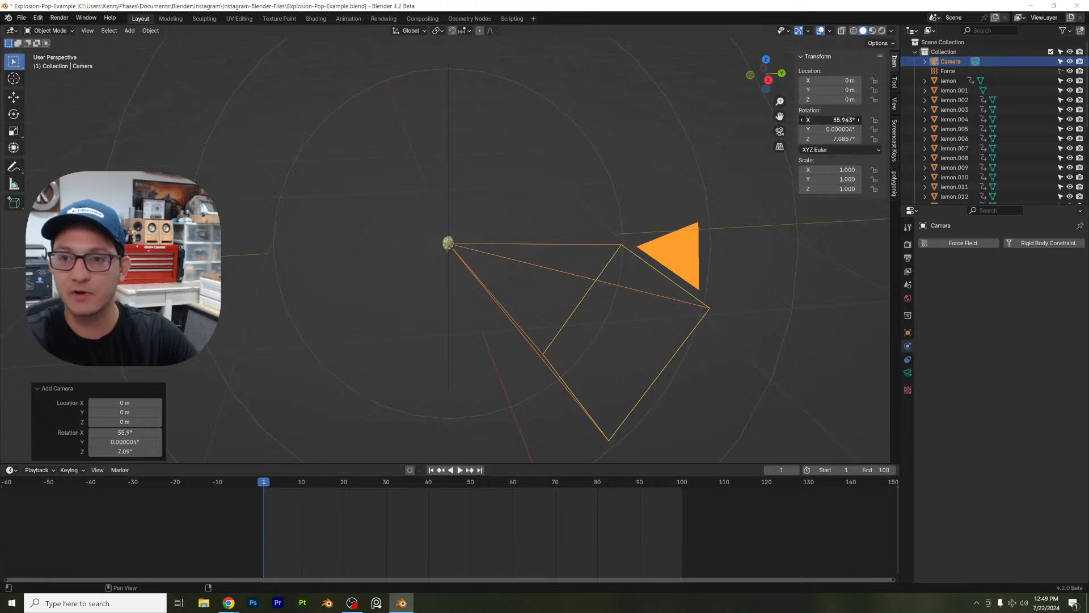
{"action": "type", "text": "90"}
{"action": "key", "text": "Tab"}
{"action": "type", "text": "0"}
{"action": "key", "text": "Tab"}
{"action": "type", "text": "0"}
{"action": "key", "text": "Return"}
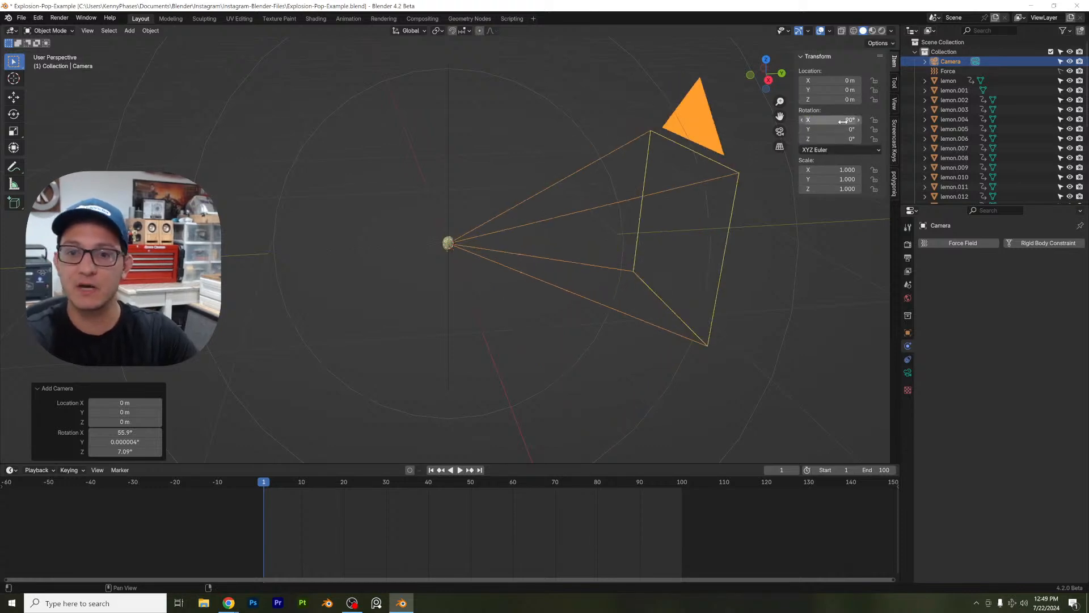
Step: Move the camera back along the Y axis to about -2.91 m and set its focal length to 100 mm
{"action": "key", "text": "g"}
{"action": "key", "text": "y"}
{"action": "left_click", "coordinate": [893, 363]}
{"action": "left_click", "coordinate": [908, 373]}
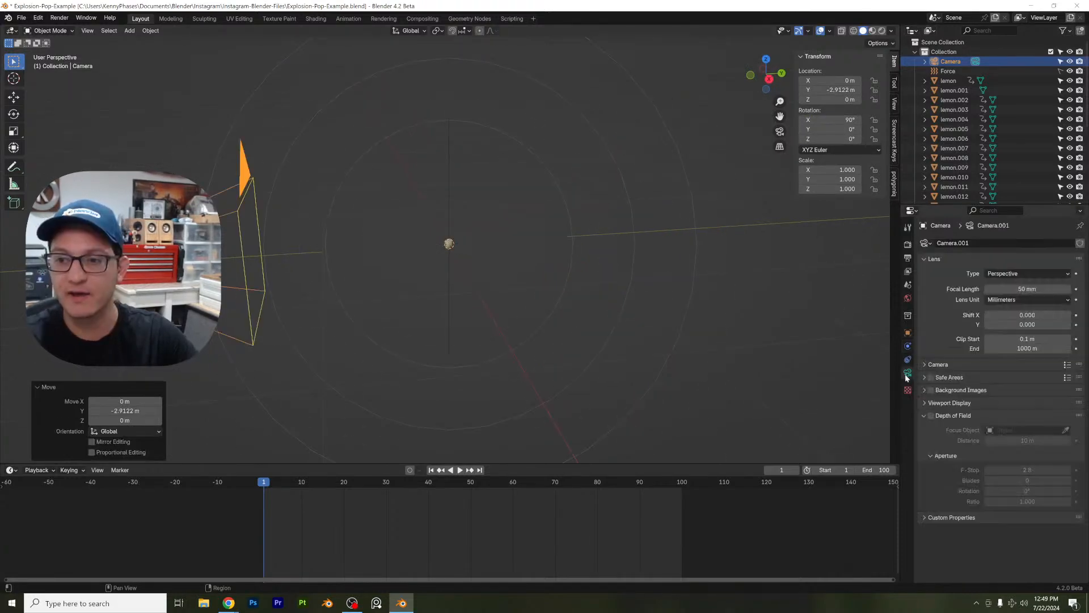
{"action": "left_click", "coordinate": [1031, 288]}
{"action": "type", "text": "100"}
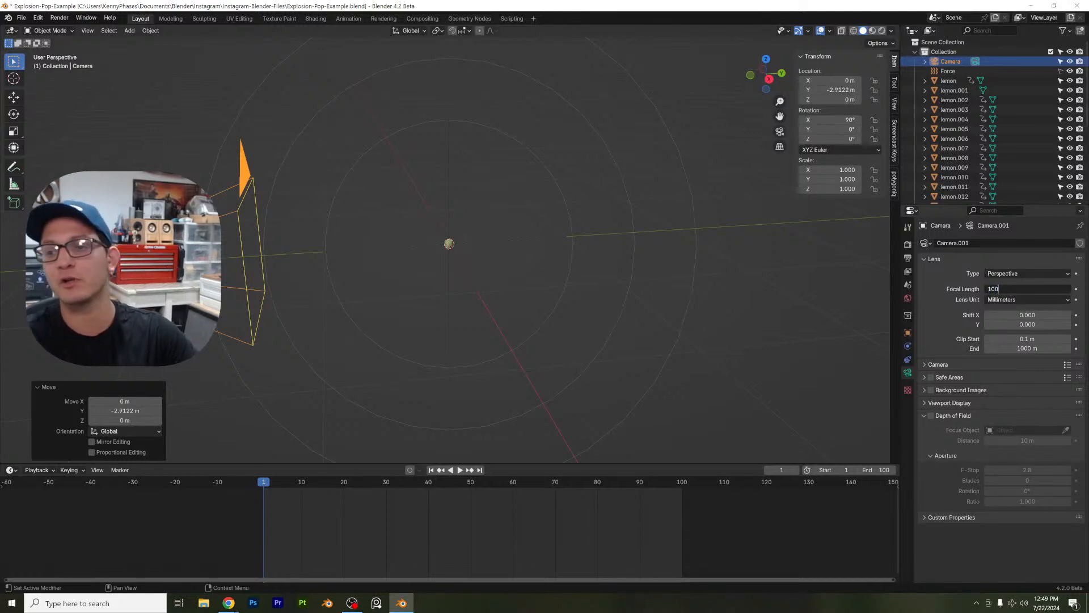
{"action": "key", "text": "Return"}
Step: Scale the camera down to about 0.344 and move it along the Y axis to about -1.28 m
{"action": "key", "text": "s"}
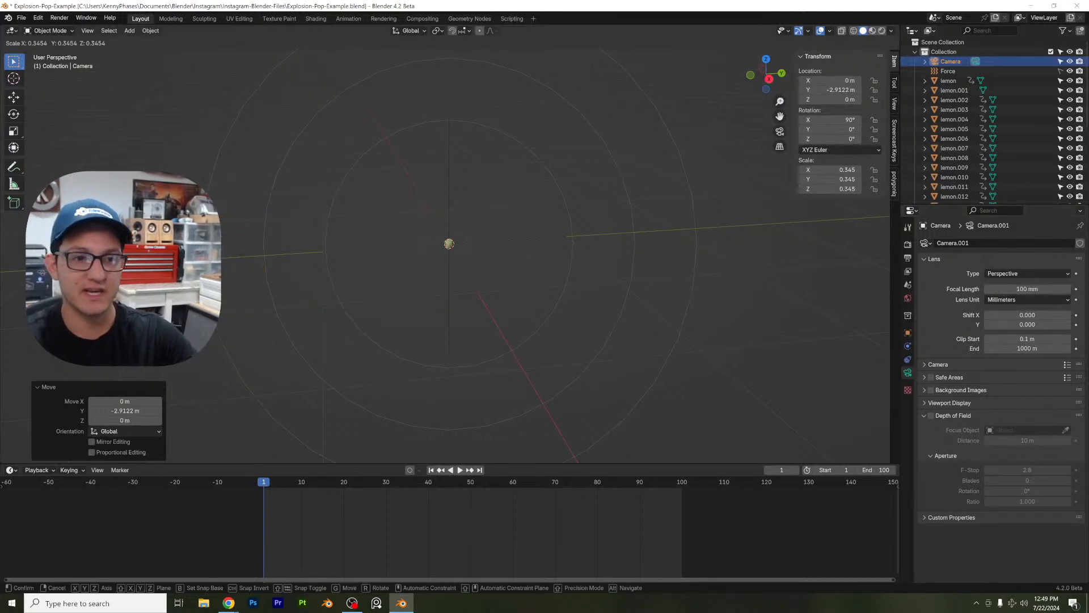
{"action": "left_click", "coordinate": [429, 243]}
{"action": "key", "text": "g"}
{"action": "key", "text": "y"}
{"action": "key", "text": "Return"}
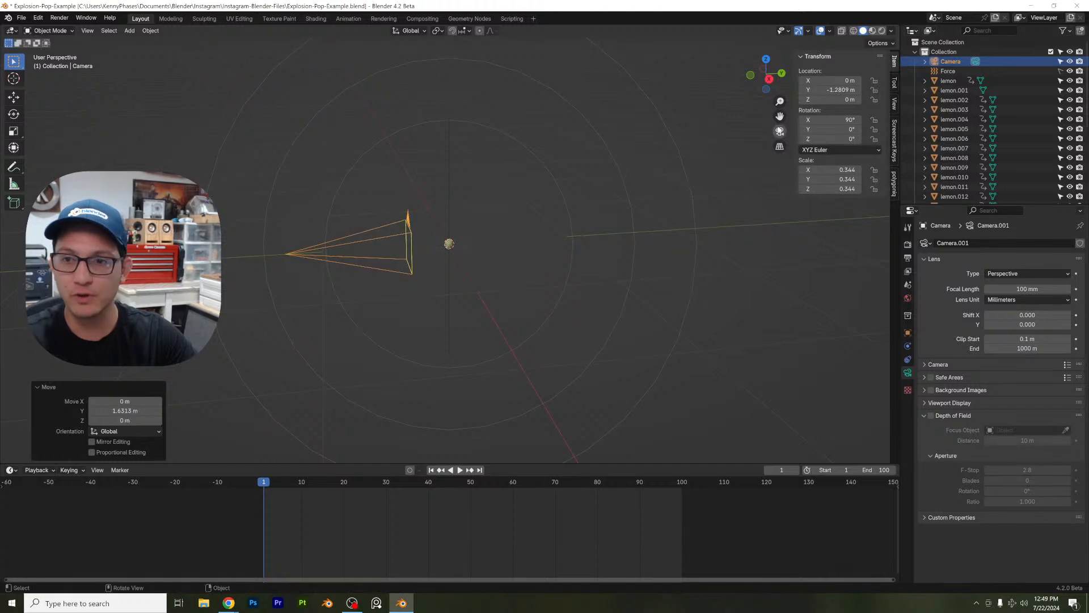
Step: Look through the camera in rendered shading, move it closer along Y to about -0.455 m, and save the file on the way
{"action": "left_click", "coordinate": [780, 131]}
{"action": "scroll", "coordinate": [536, 223], "scroll_direction": "up", "scroll_amount": 2}
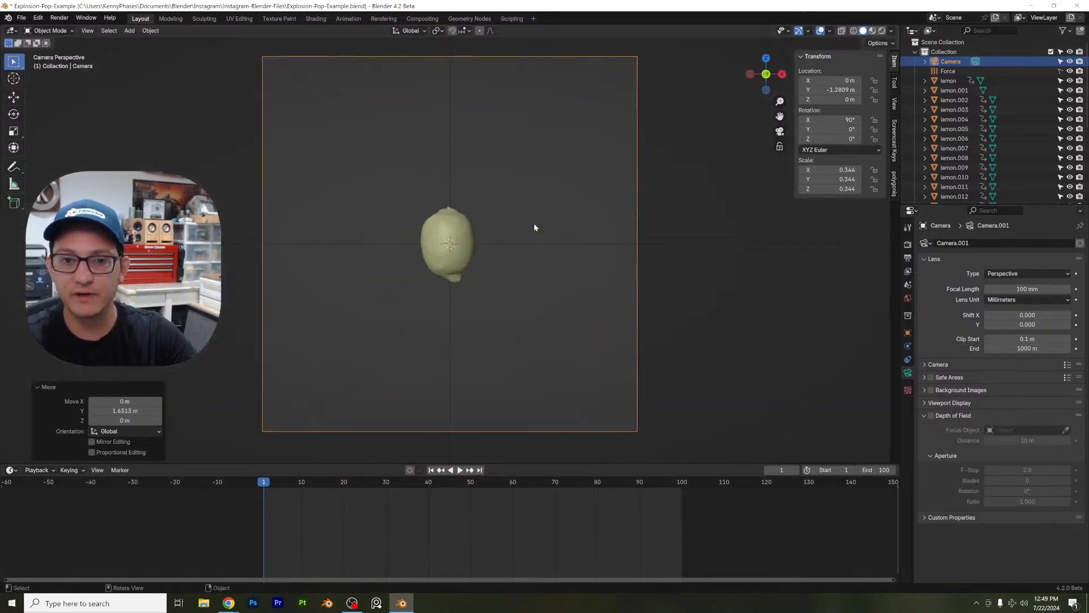
{"action": "left_click_drag", "start_coordinate": [832, 90], "coordinate": [851, 90]}
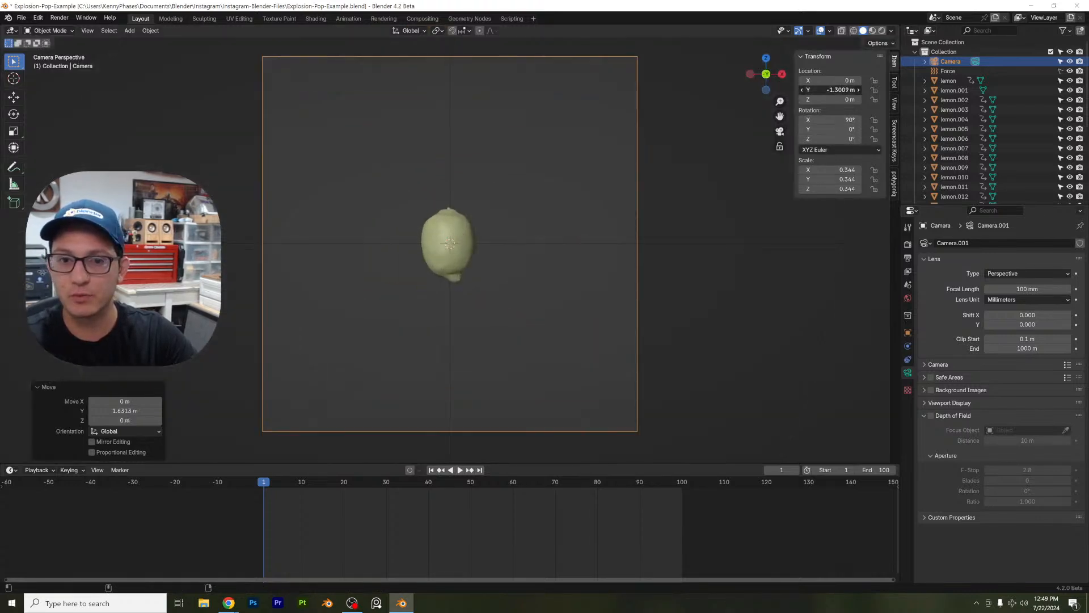
{"action": "key", "text": "z"}
{"action": "left_click", "coordinate": [555, 174]}
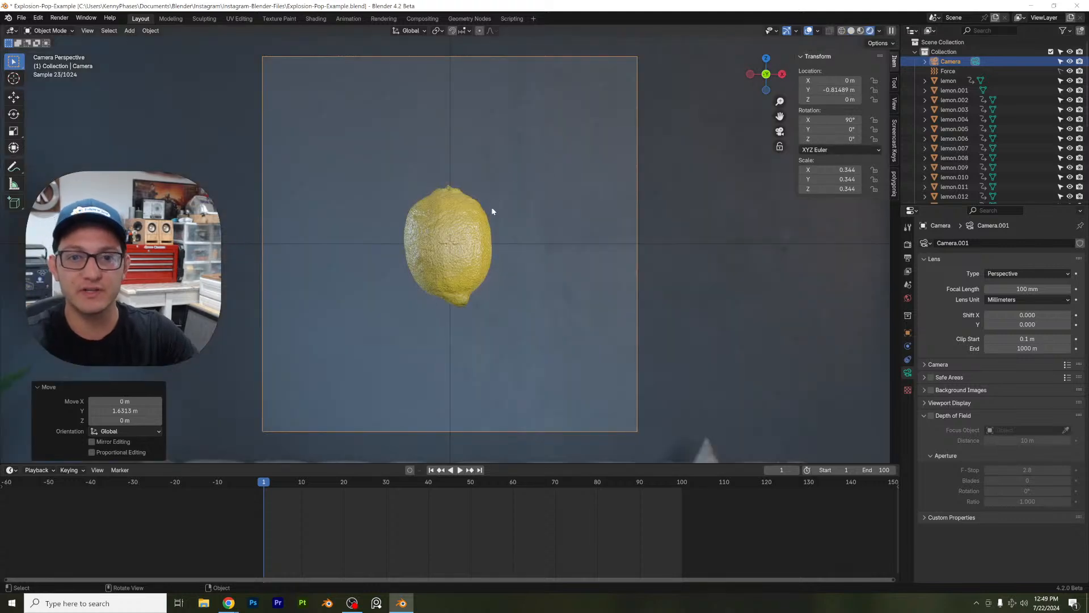
{"action": "key", "text": "ctrl+s"}
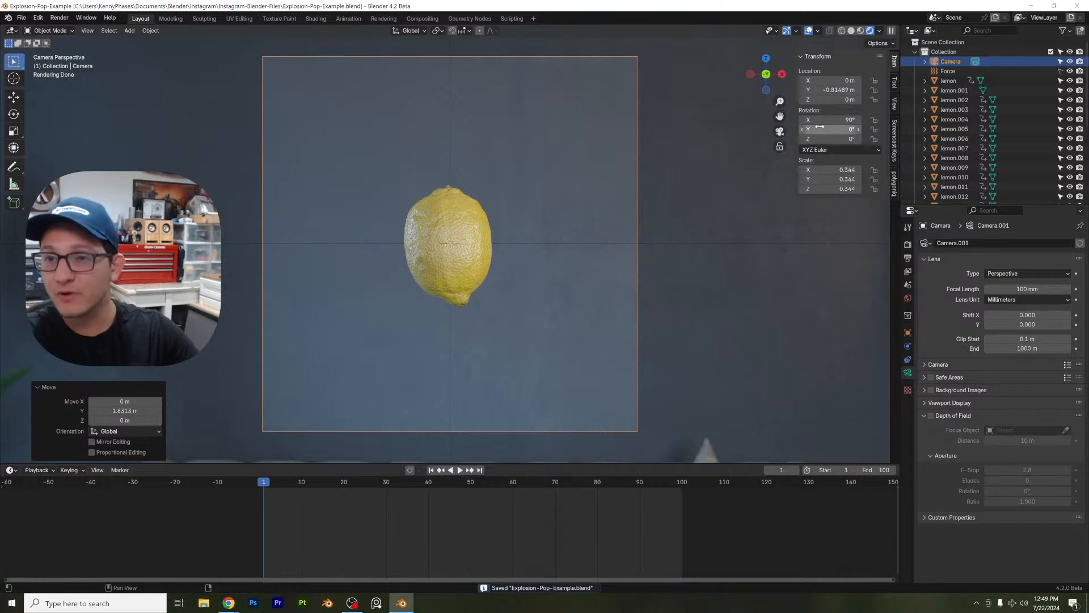
{"action": "left_click_drag", "start_coordinate": [834, 89], "coordinate": [852, 89]}
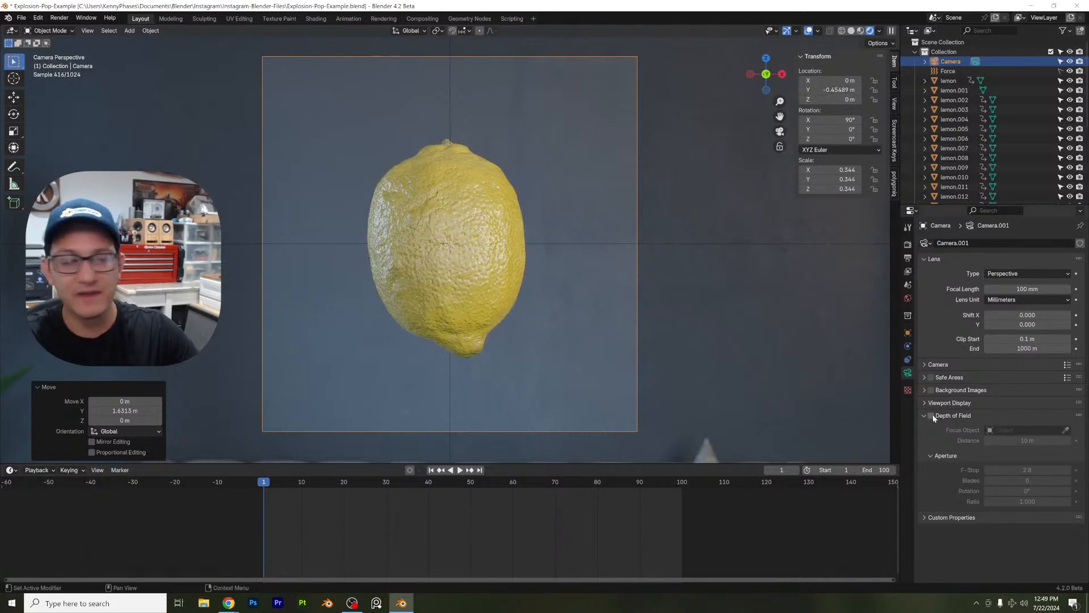
Step: Enable the camera's depth of field with the Force object as focus object and an F-Stop of 5.0
{"action": "left_click", "coordinate": [931, 416]}
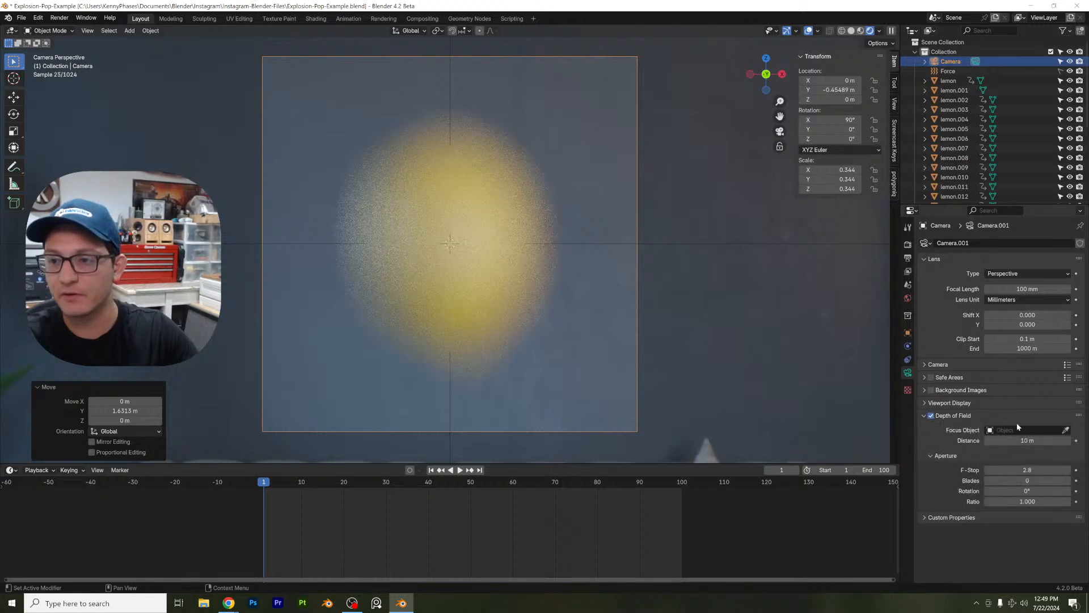
{"action": "left_click", "coordinate": [1066, 431]}
{"action": "left_click", "coordinate": [939, 70]}
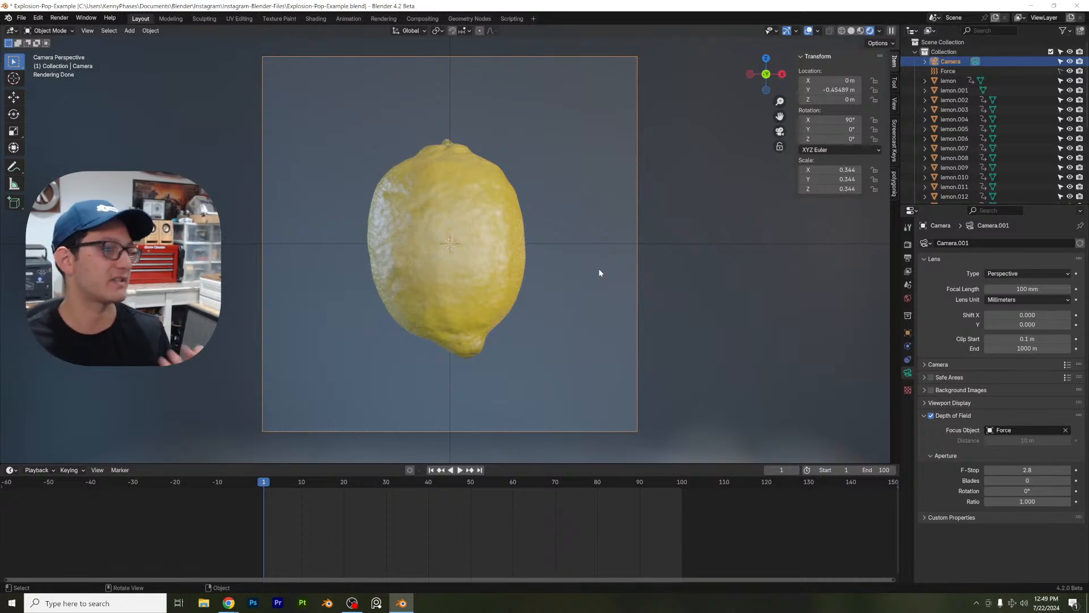
{"action": "left_click", "coordinate": [1025, 469]}
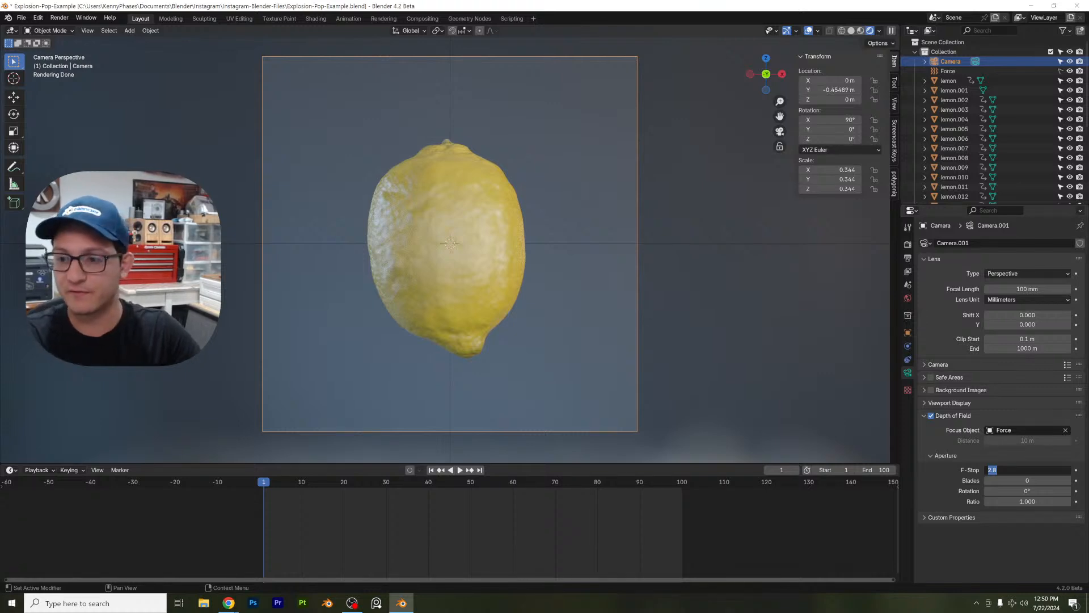
{"action": "type", "text": "5"}
{"action": "key", "text": "Return"}
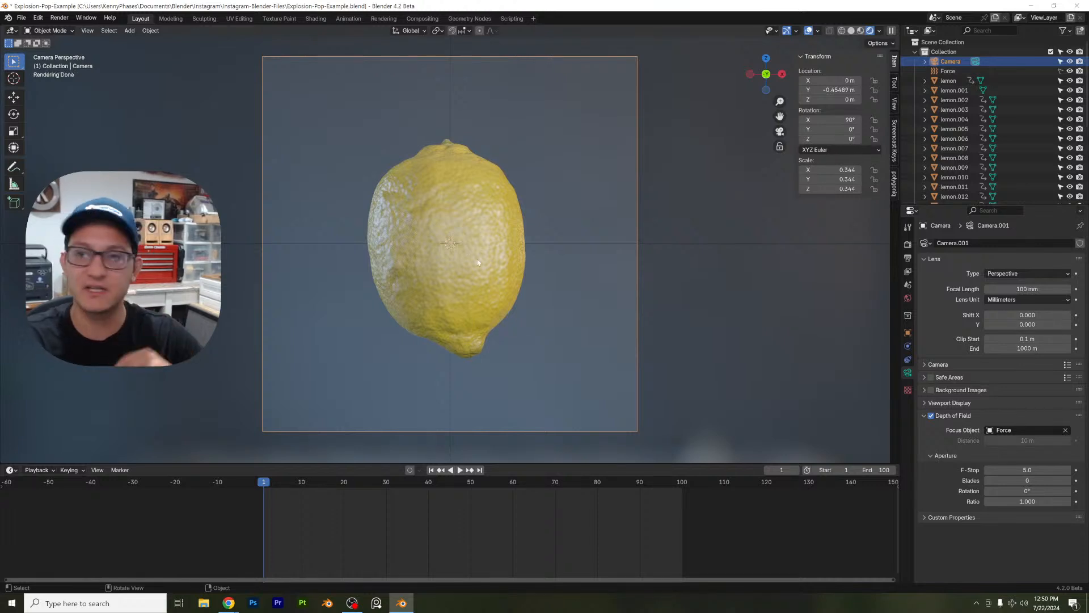
Step: Return to solid shading and keyframe the full-size reference lemon's Viewports and Renders visibility as enabled at frame 1
{"action": "left_click", "coordinate": [851, 31]}
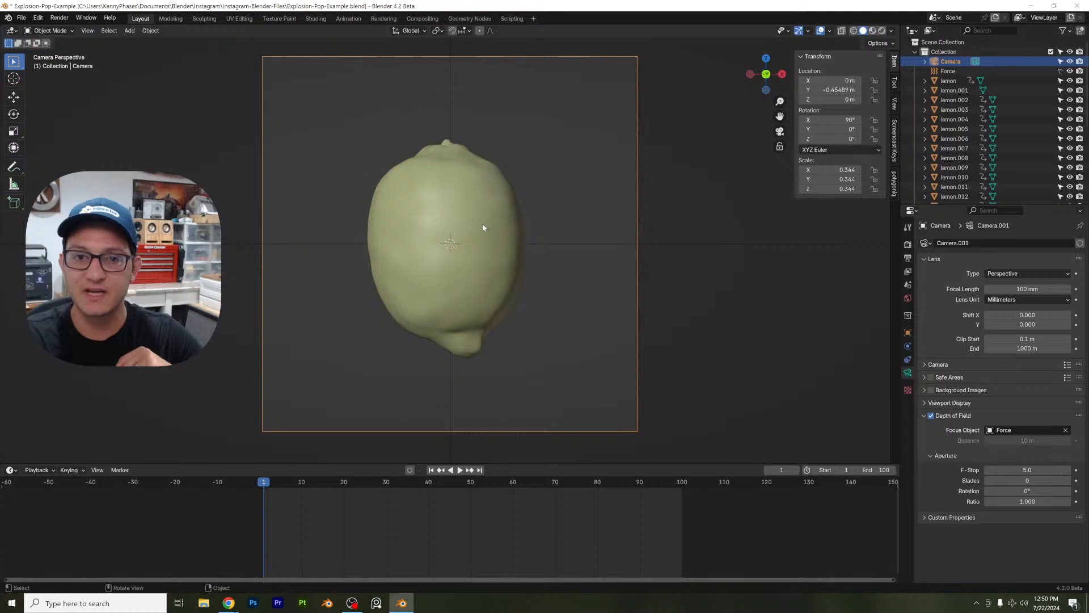
{"action": "left_click", "coordinate": [483, 226]}
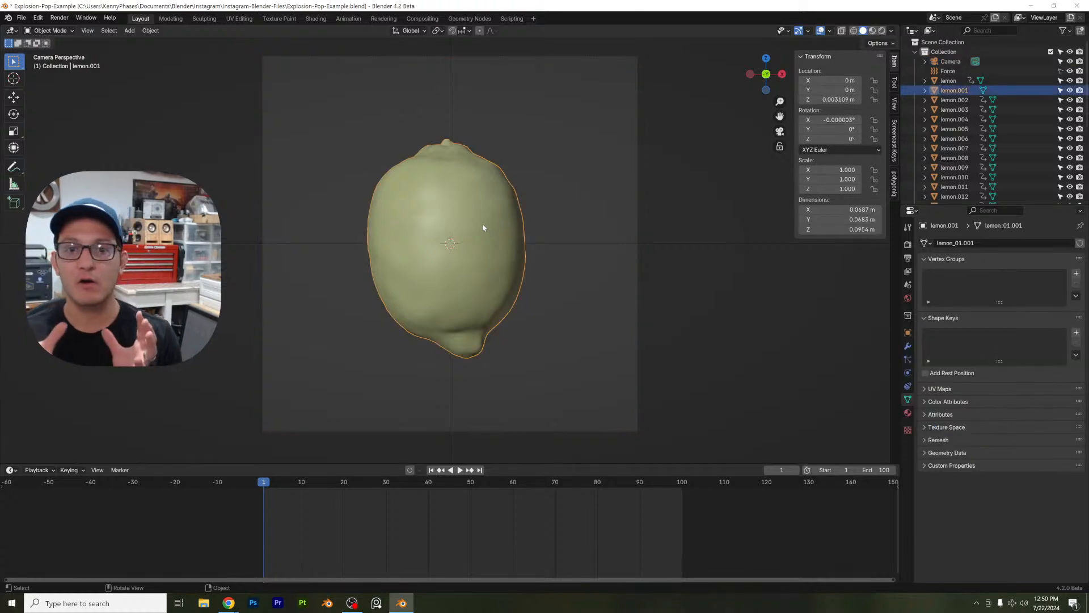
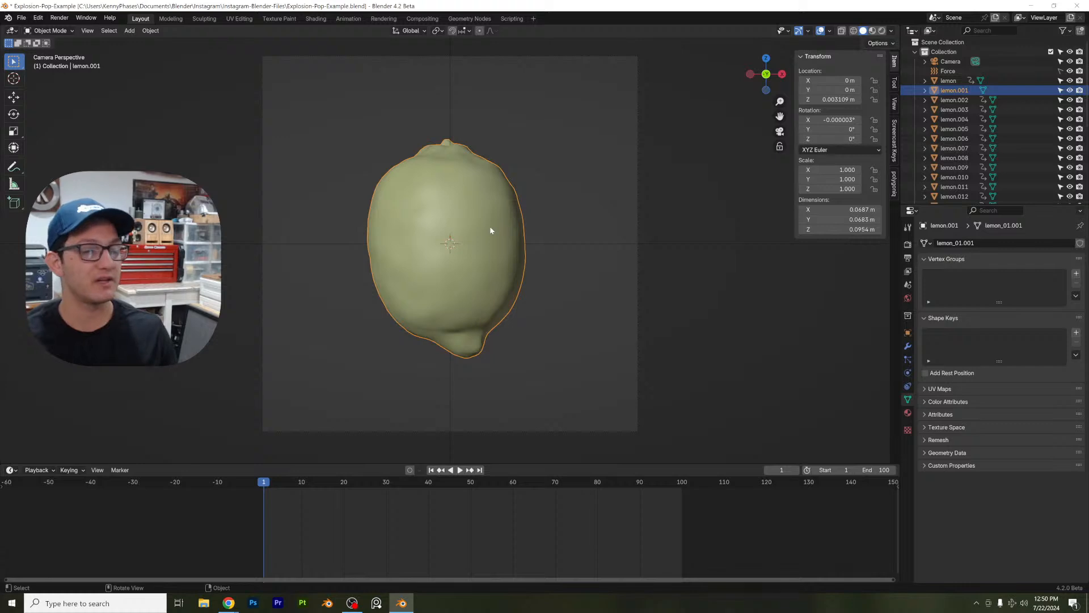
{"action": "left_click", "coordinate": [907, 334]}
{"action": "left_click", "coordinate": [936, 472]}
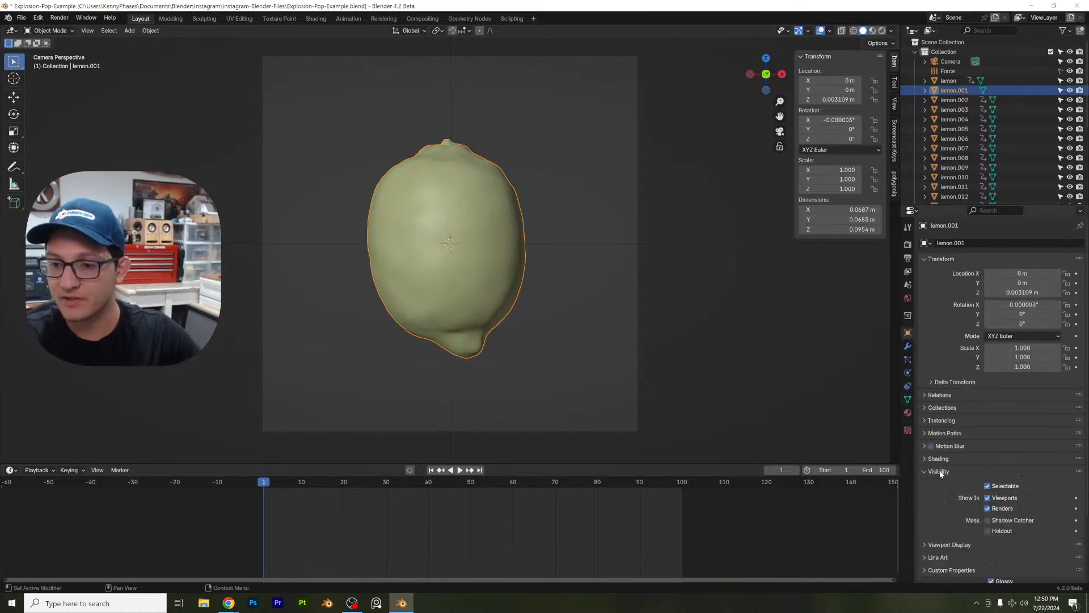
{"action": "scroll", "coordinate": [1002, 417], "scroll_direction": "down", "scroll_amount": 5}
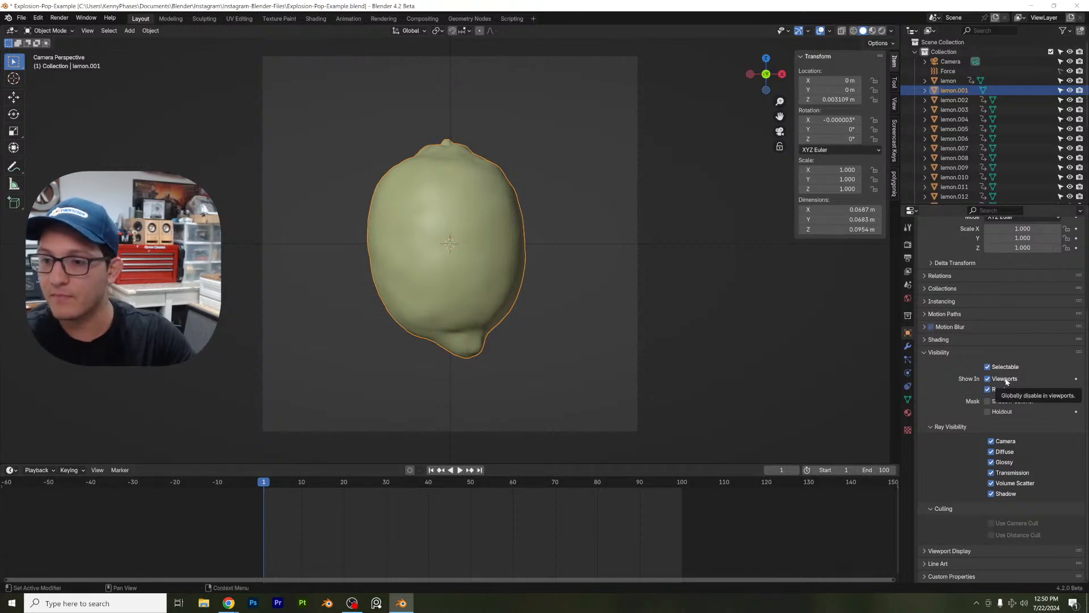
{"action": "key", "text": "i"}
{"action": "key", "text": "i"}
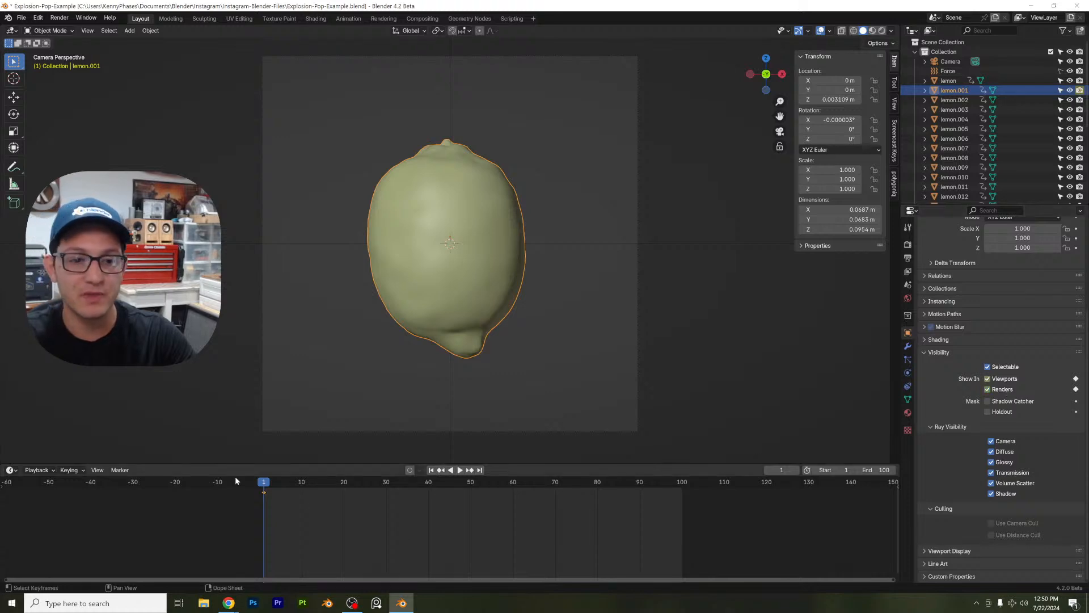
Step: Keyframe the full-size lemon's Viewports and Renders visibility as enabled at frame 14 and disabled at frame 15
{"action": "left_click_drag", "start_coordinate": [272, 484], "coordinate": [319, 486]}
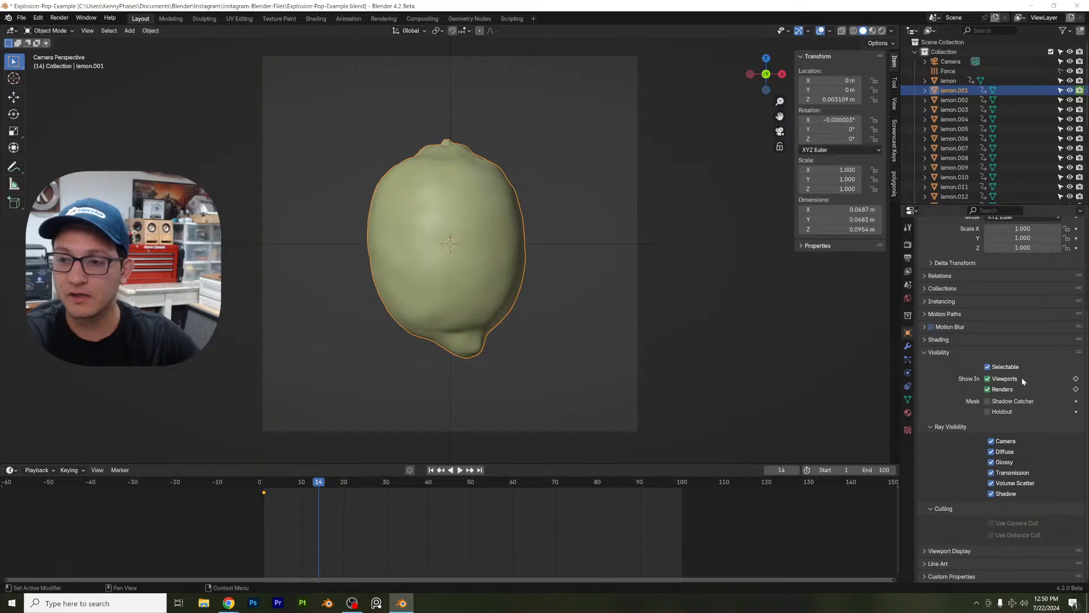
{"action": "key", "text": "i"}
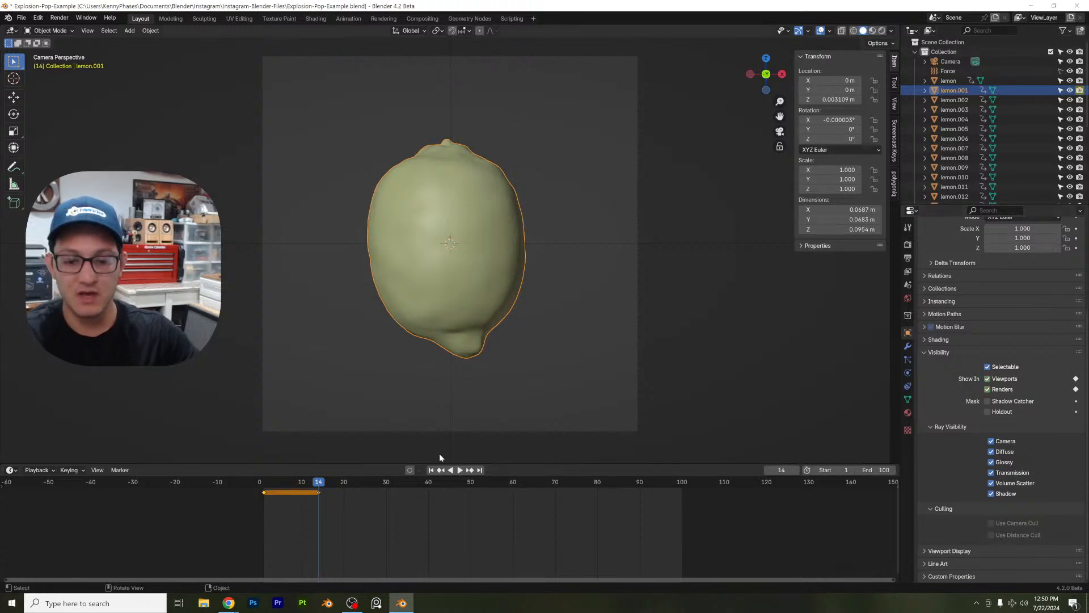
{"action": "key", "text": "Right"}
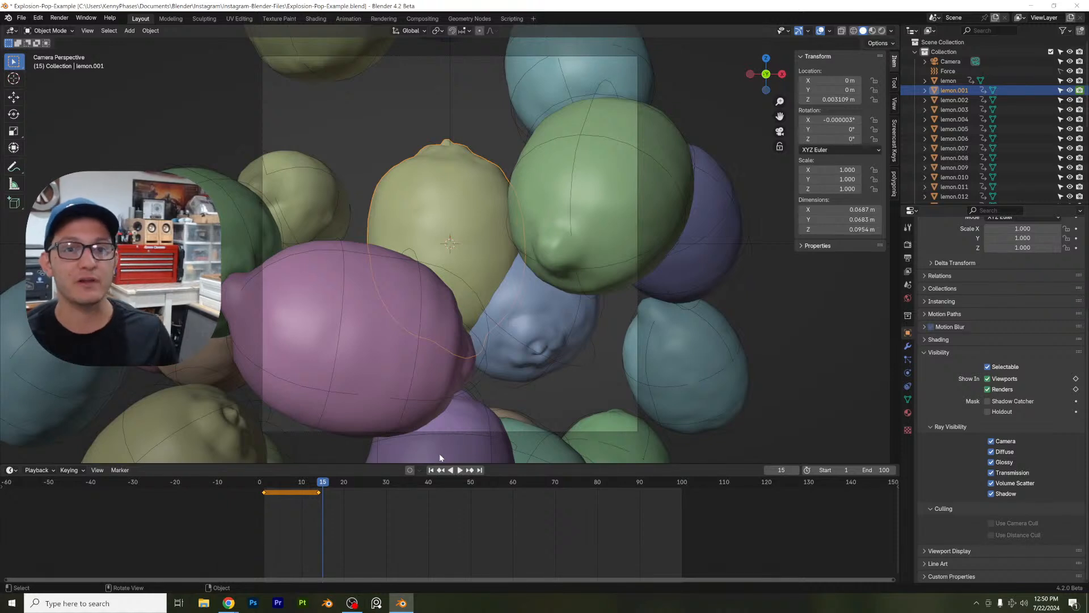
{"action": "left_click", "coordinate": [988, 378]}
{"action": "left_click", "coordinate": [987, 390]}
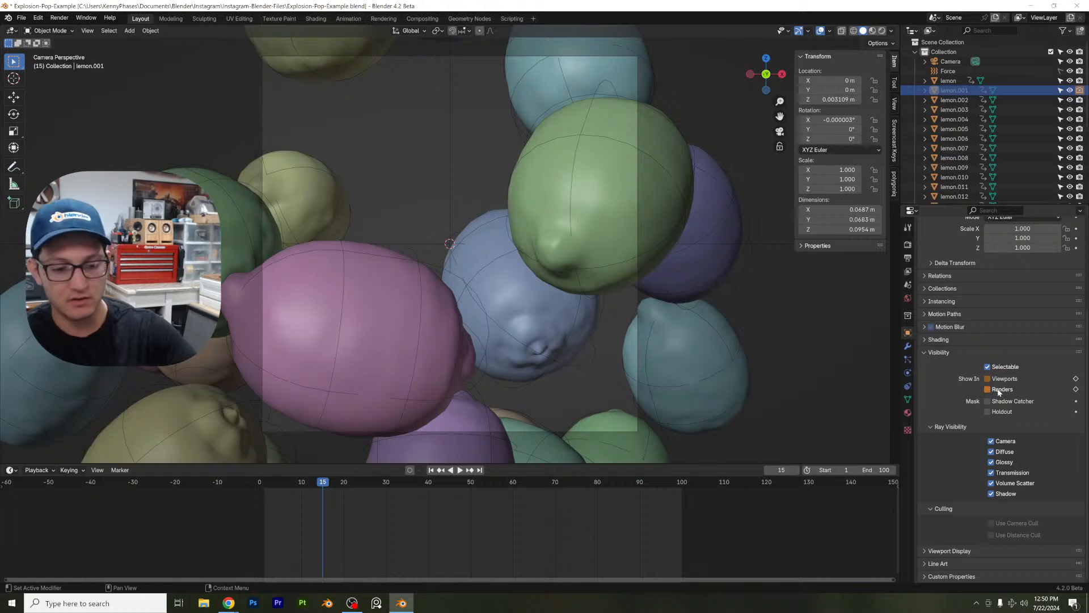
{"action": "key", "text": "i"}
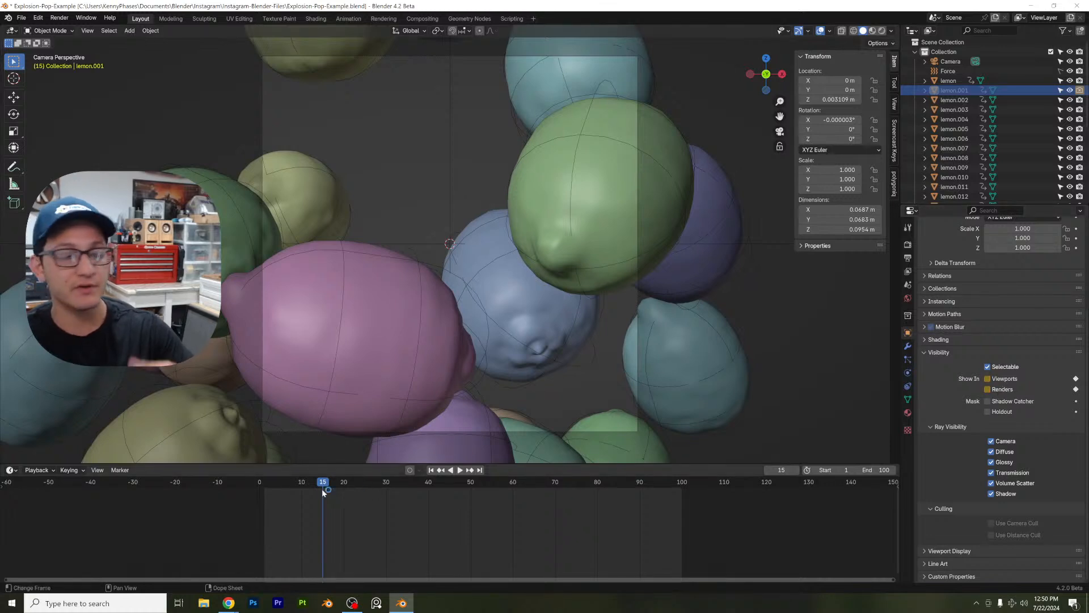
Step: Play the animation from frame 1 to check the swap from the full-size lemon to the bursting lemons
{"action": "left_click_drag", "start_coordinate": [315, 490], "coordinate": [263, 484]}
{"action": "key", "text": "space"}
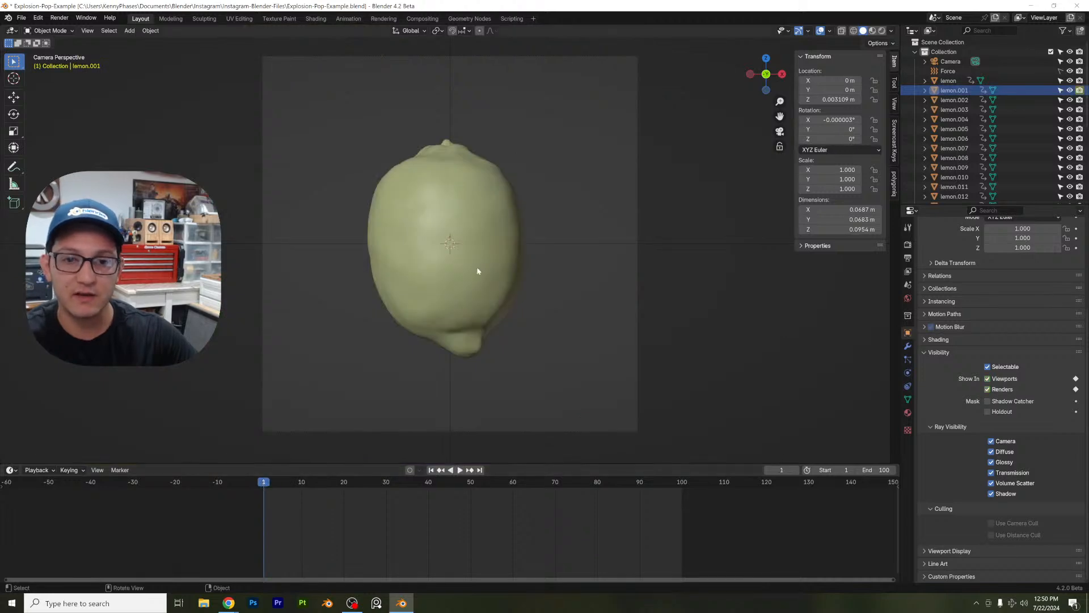
{"action": "scroll", "coordinate": [476, 278], "scroll_direction": "down", "scroll_amount": 4}
{"action": "key", "text": "space"}
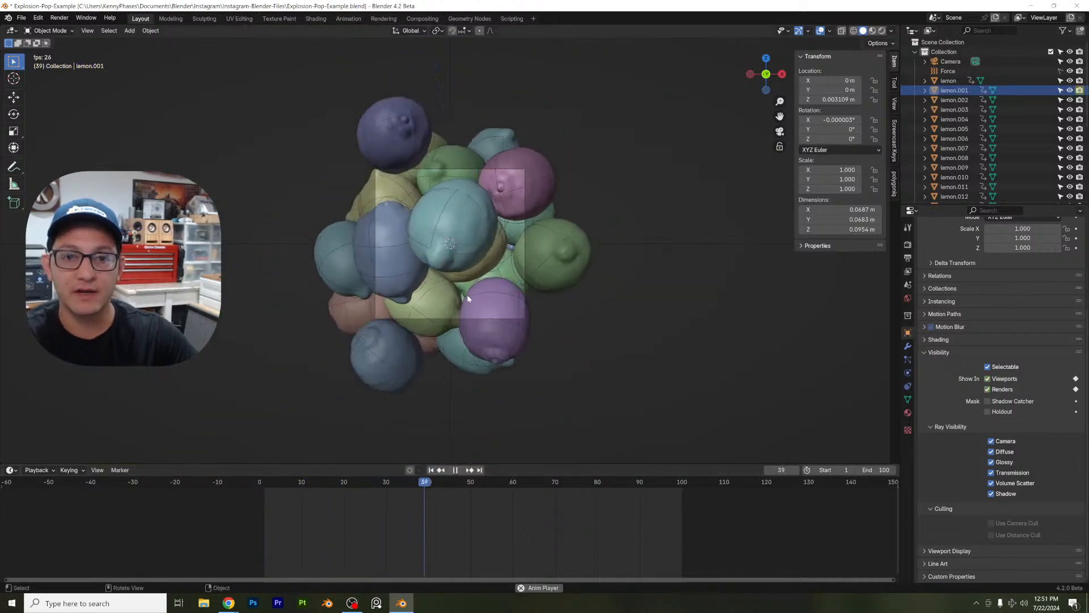
{"action": "key", "text": "space"}
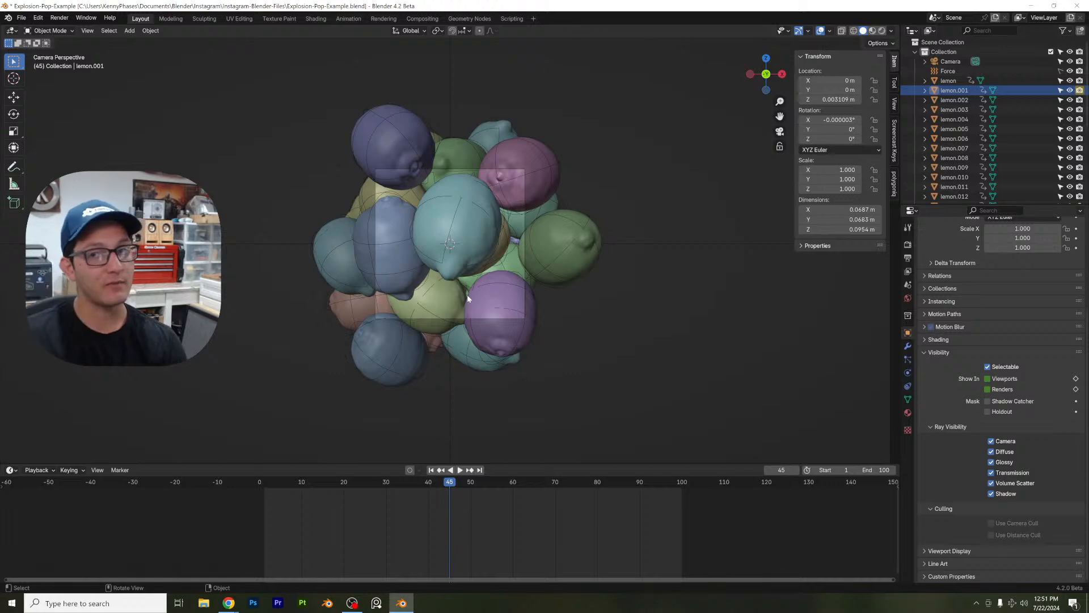
Step: Select the camera and keyframe its location at frame 1
{"action": "left_click", "coordinate": [951, 62]}
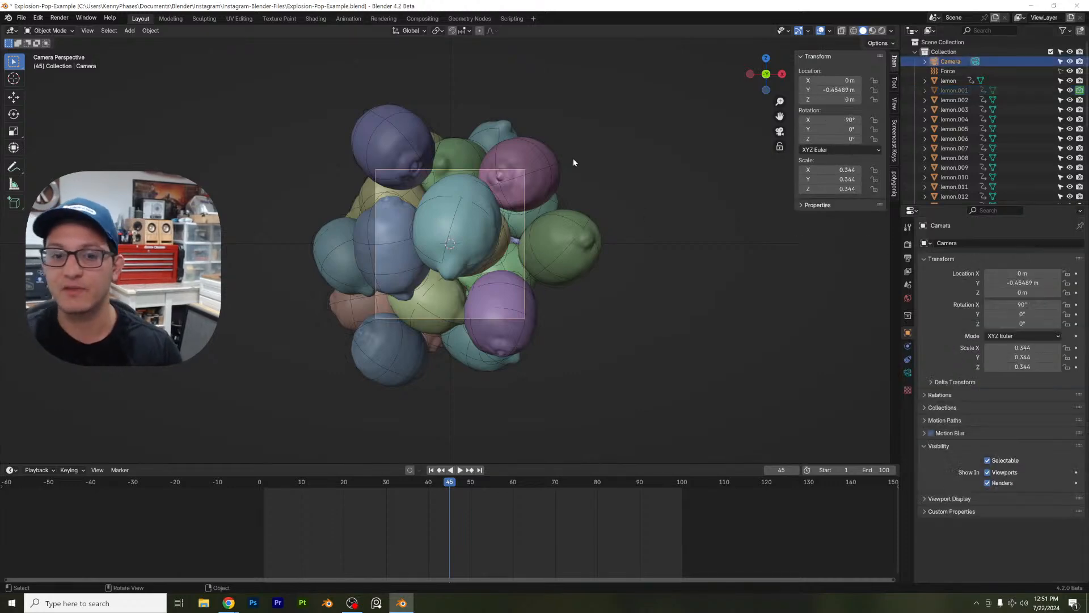
{"action": "scroll", "coordinate": [413, 356], "scroll_direction": "up", "scroll_amount": 4}
{"action": "left_click_drag", "start_coordinate": [344, 482], "coordinate": [263, 489]}
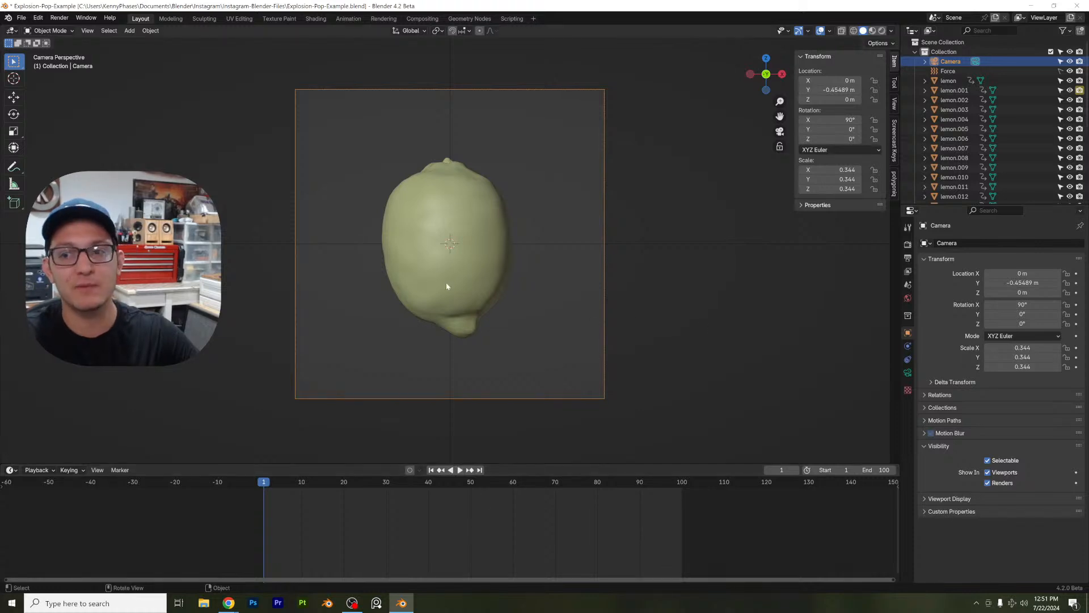
{"action": "key", "text": "i"}
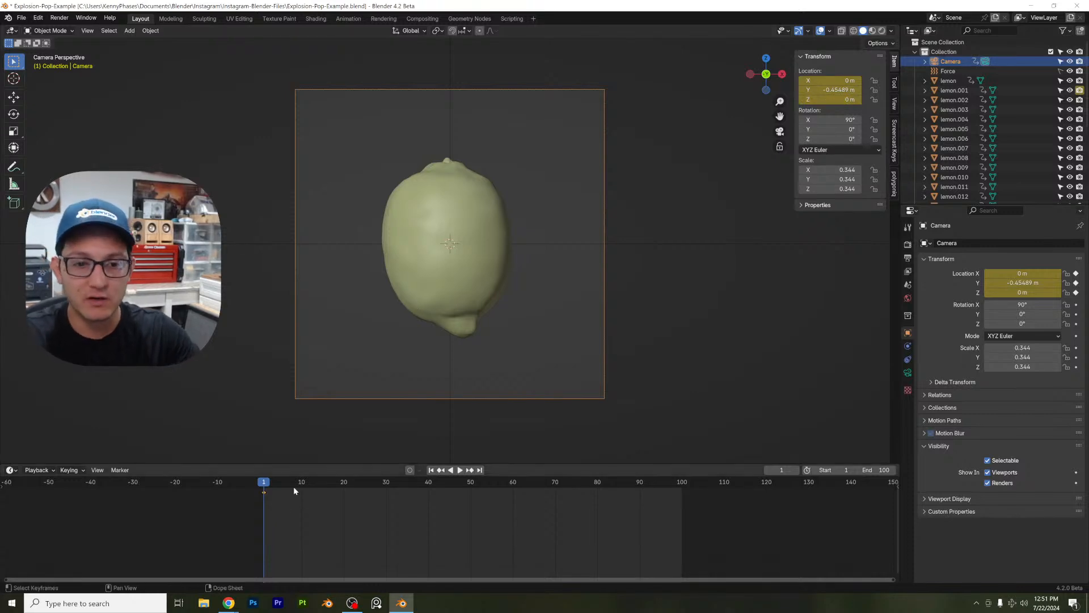
Step: Keyframe the camera at frame 14 with a Y location of about -0.752 m and preview the move from the start
{"action": "left_click_drag", "start_coordinate": [294, 486], "coordinate": [319, 486]}
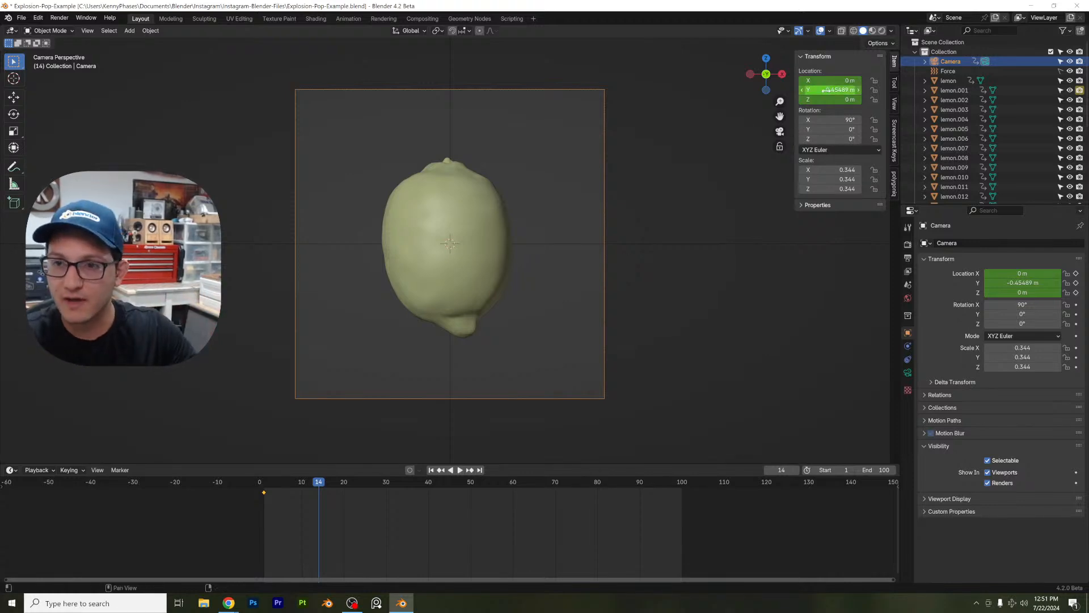
{"action": "mouse_move", "coordinate": [834, 90]}
{"action": "left_mouse_down"}
{"action": "mouse_move", "coordinate": [794, 90]}
{"action": "mouse_move", "coordinate": [825, 90]}
{"action": "left_mouse_up"}
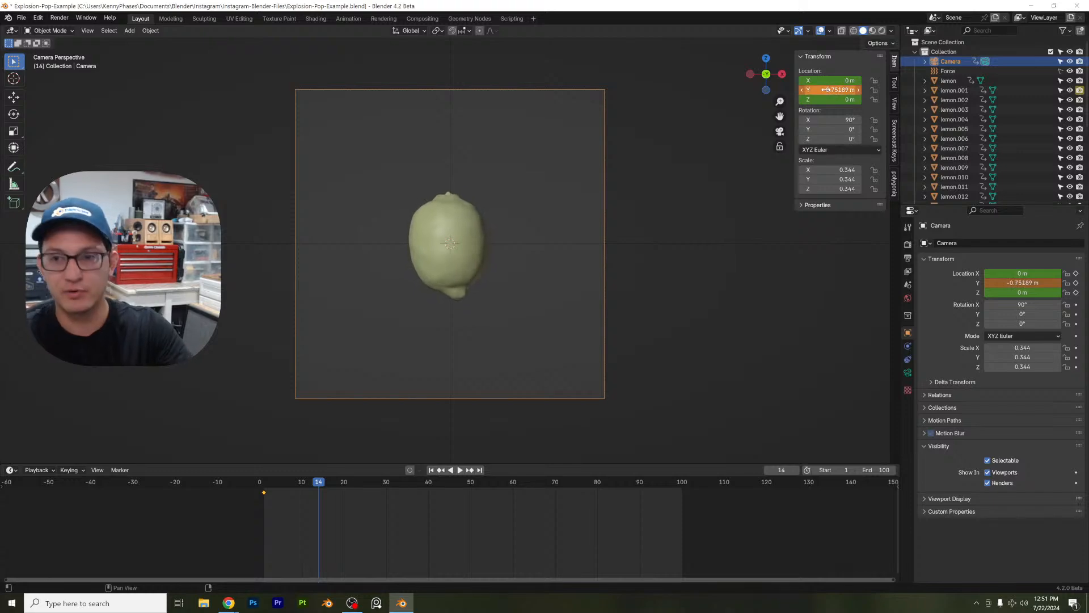
{"action": "key", "text": "i"}
{"action": "left_click", "coordinate": [262, 481]}
{"action": "key", "text": "space"}
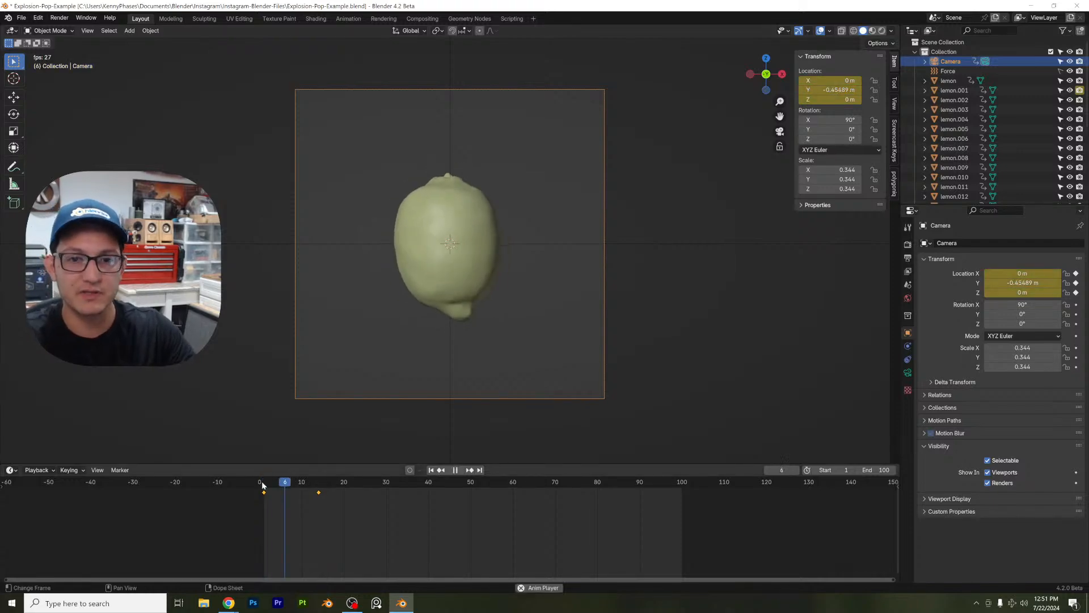
{"action": "key", "text": "space"}
Step: Keyframe the camera at frame 100 with a Y location of about -1.552 m, preview the animation and save the file
{"action": "left_click_drag", "start_coordinate": [288, 483], "coordinate": [685, 486]}
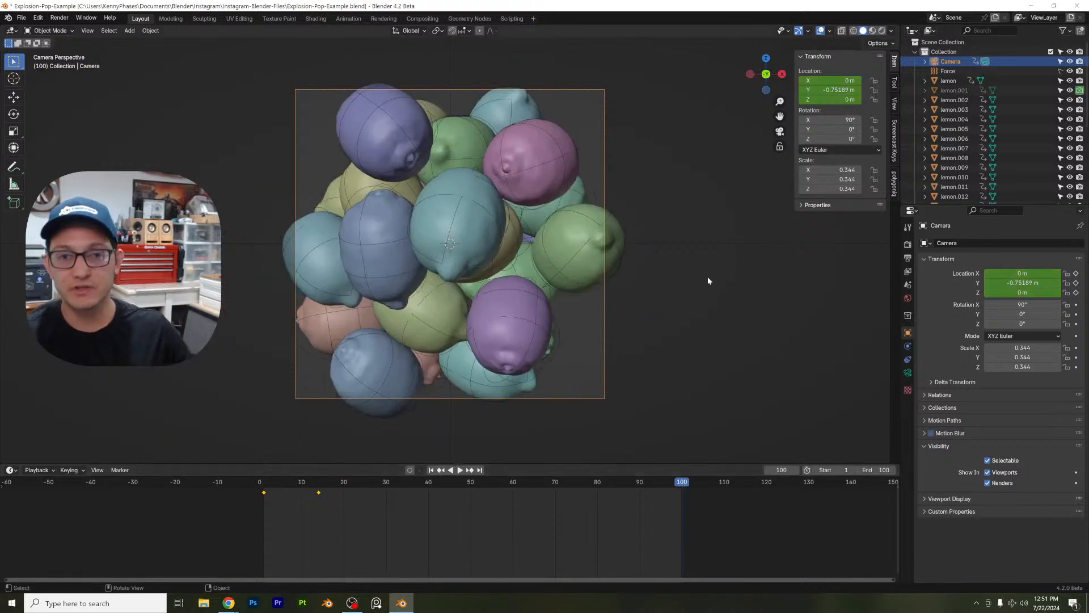
{"action": "mouse_move", "coordinate": [834, 89]}
{"action": "left_mouse_down"}
{"action": "mouse_move", "coordinate": [786, 90]}
{"action": "mouse_move", "coordinate": [817, 92]}
{"action": "left_mouse_up"}
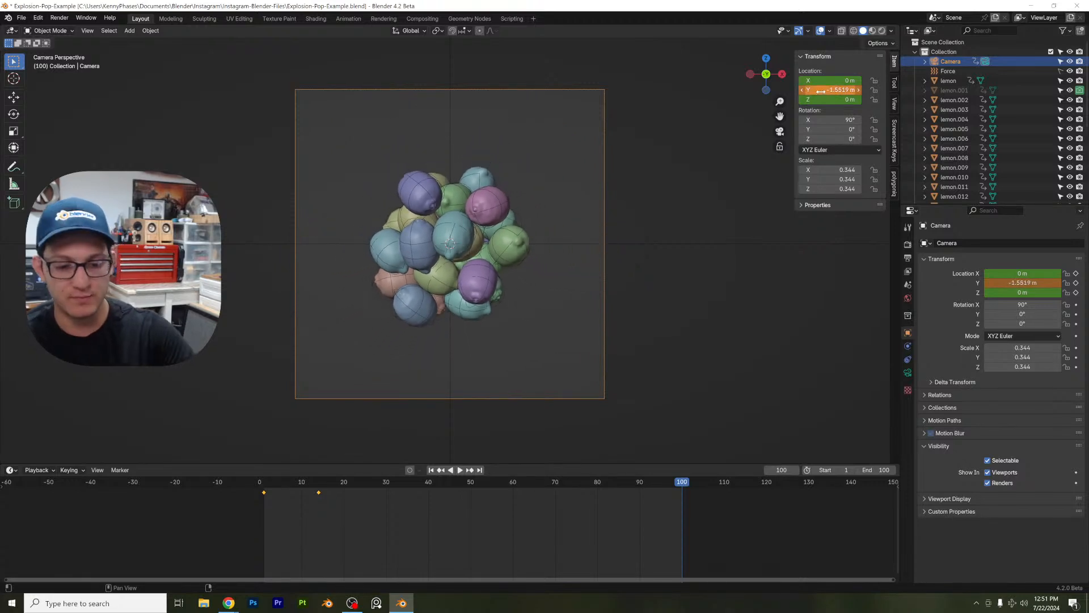
{"action": "key", "text": "i"}
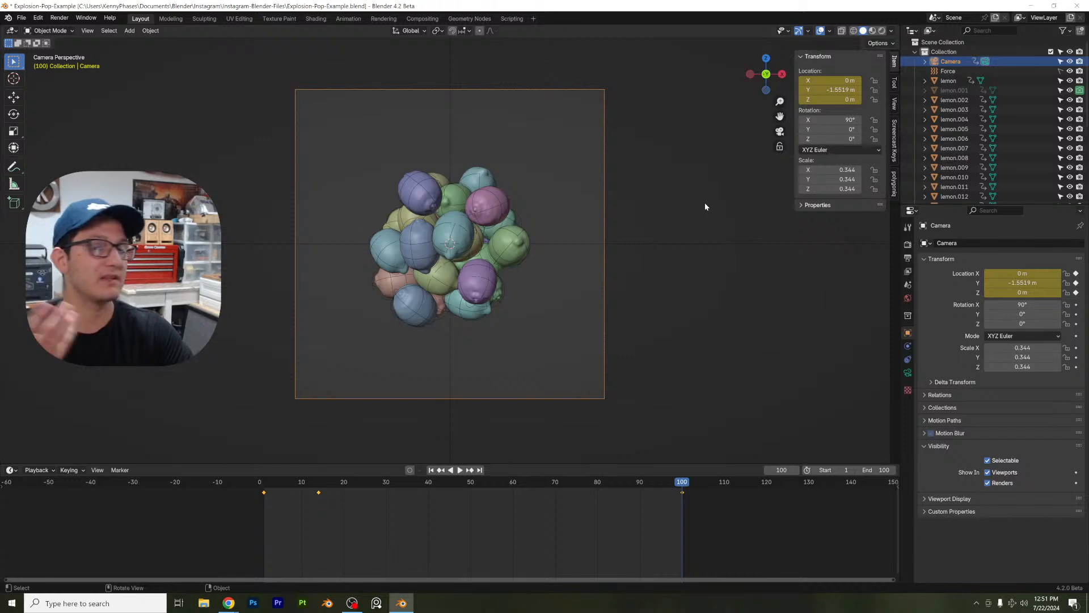
{"action": "key", "text": "space"}
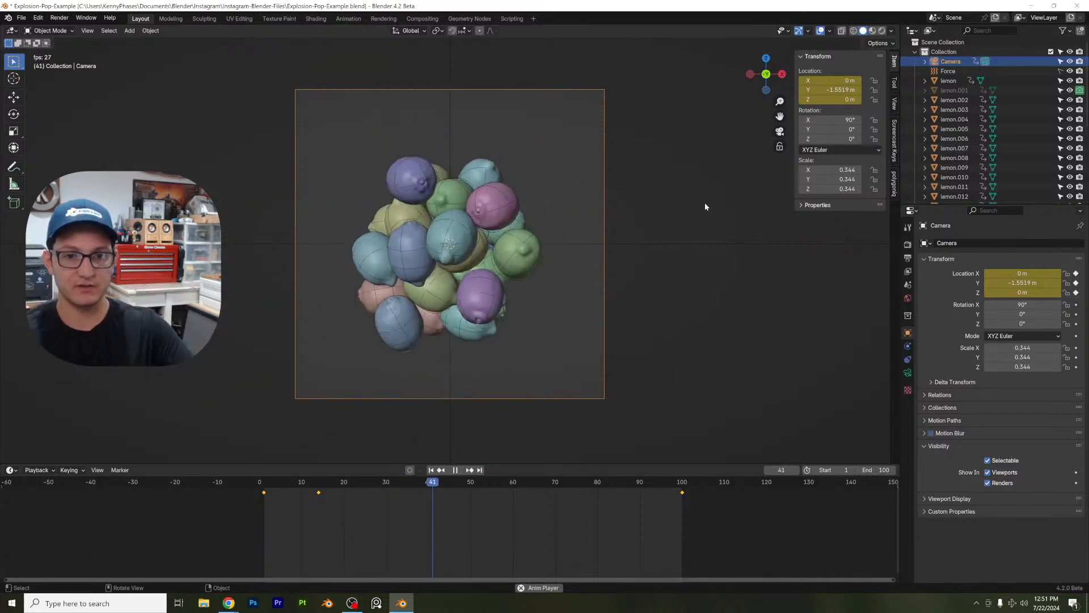
{"action": "key", "text": "space"}
{"action": "key", "text": "ctrl+s"}
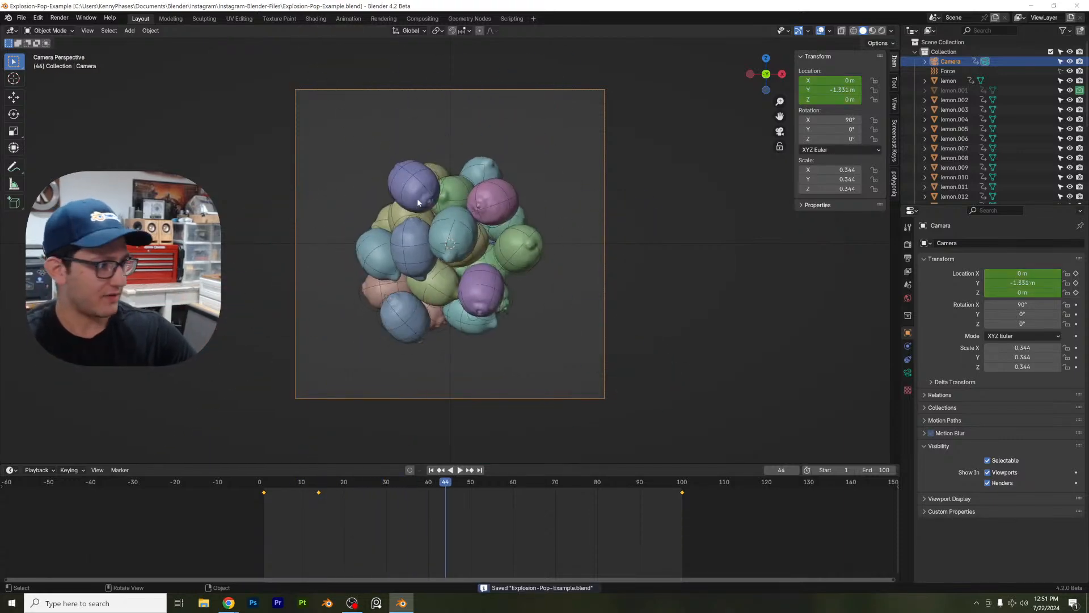
Step: Set the interpolation of the camera keyframes to Bézier and play the animation from frame 1
{"action": "left_click", "coordinate": [315, 510]}
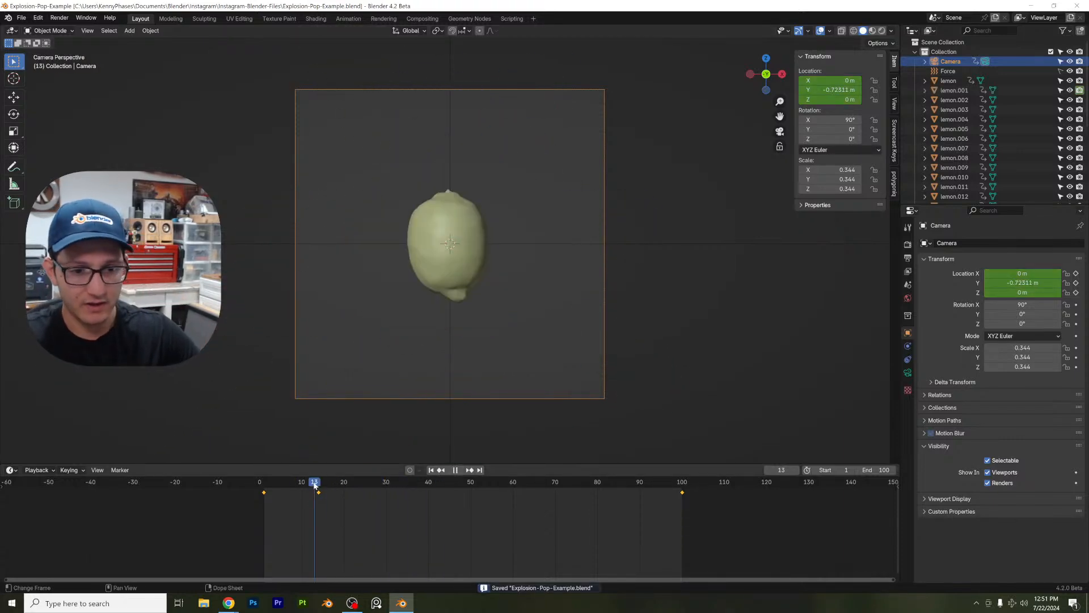
{"action": "right_click", "coordinate": [364, 505]}
{"action": "mouse_move", "coordinate": [342, 521]}
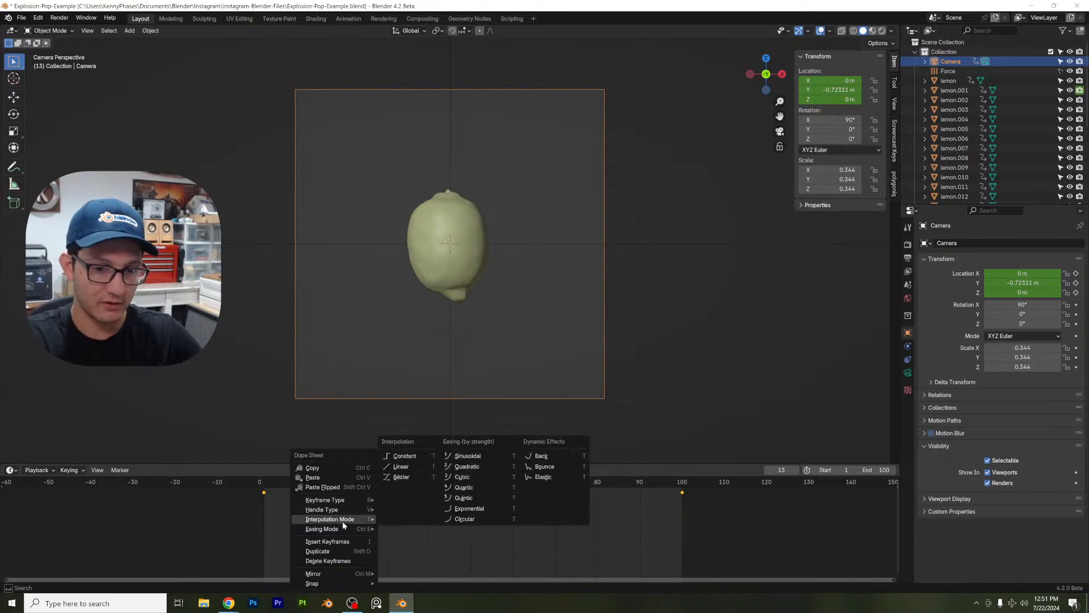
{"action": "left_click", "coordinate": [402, 478]}
{"action": "key", "text": "shift+Left"}
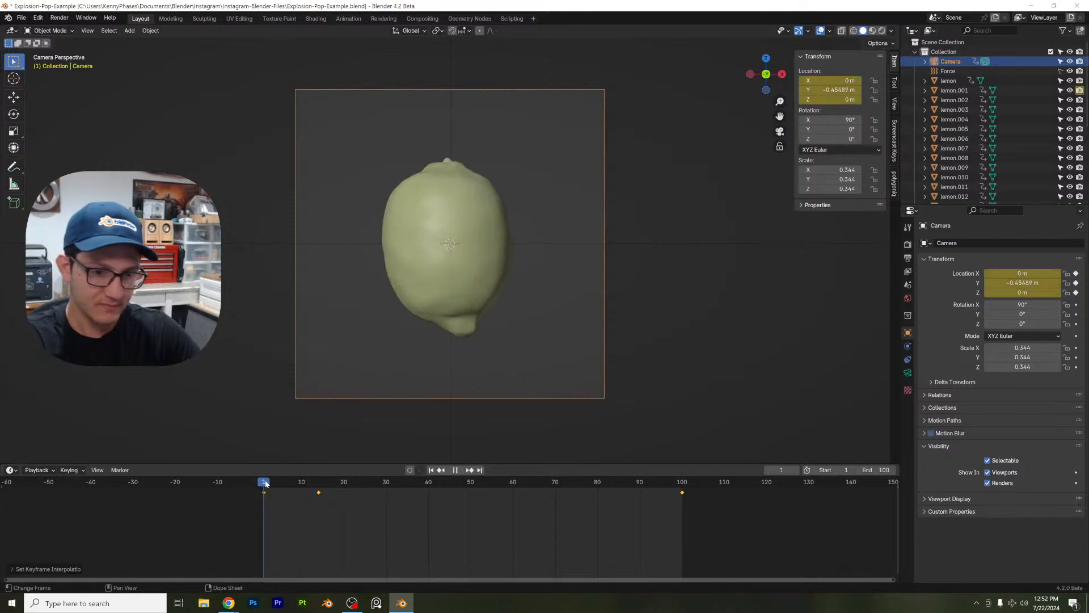
{"action": "key", "text": "space"}
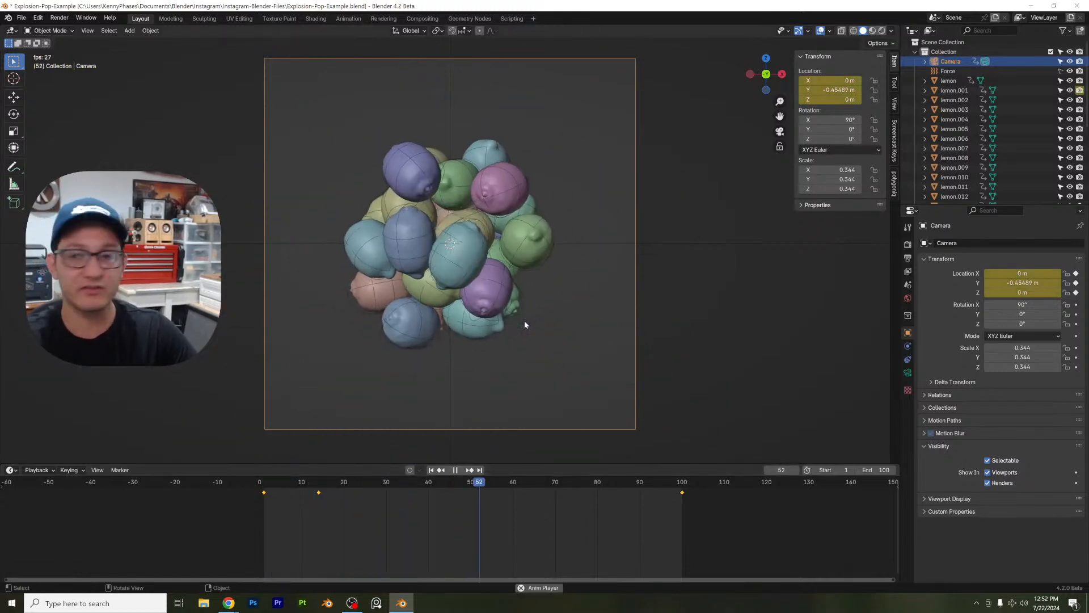
{"action": "key", "text": "space"}
Step: Set the output resolution X to 1080 px for a vertical camera frame
{"action": "left_click", "coordinate": [908, 258]}
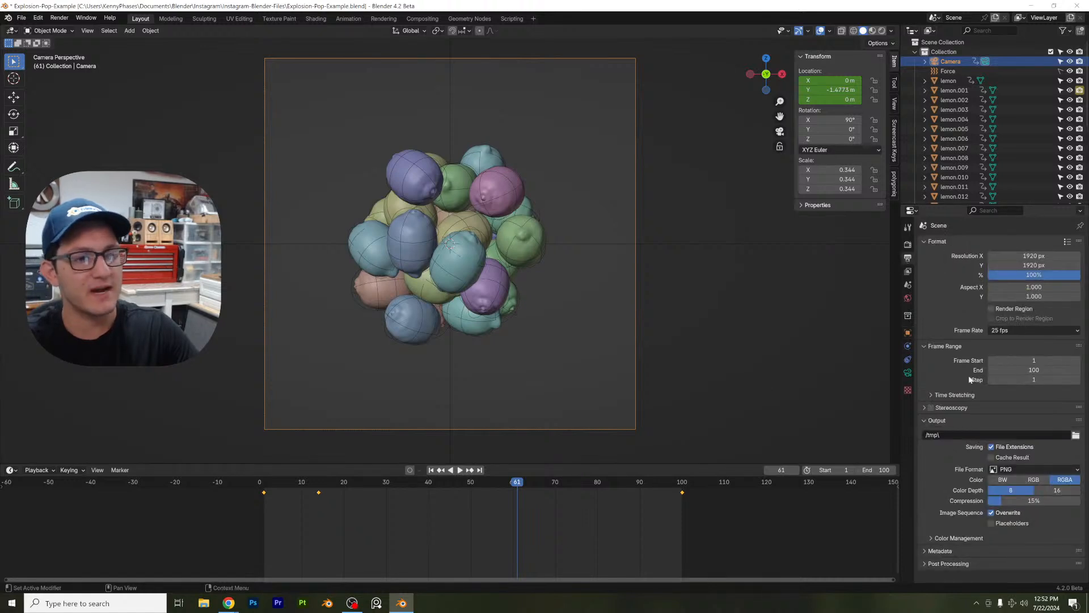
{"action": "left_click", "coordinate": [1002, 256]}
{"action": "type", "text": "1"}
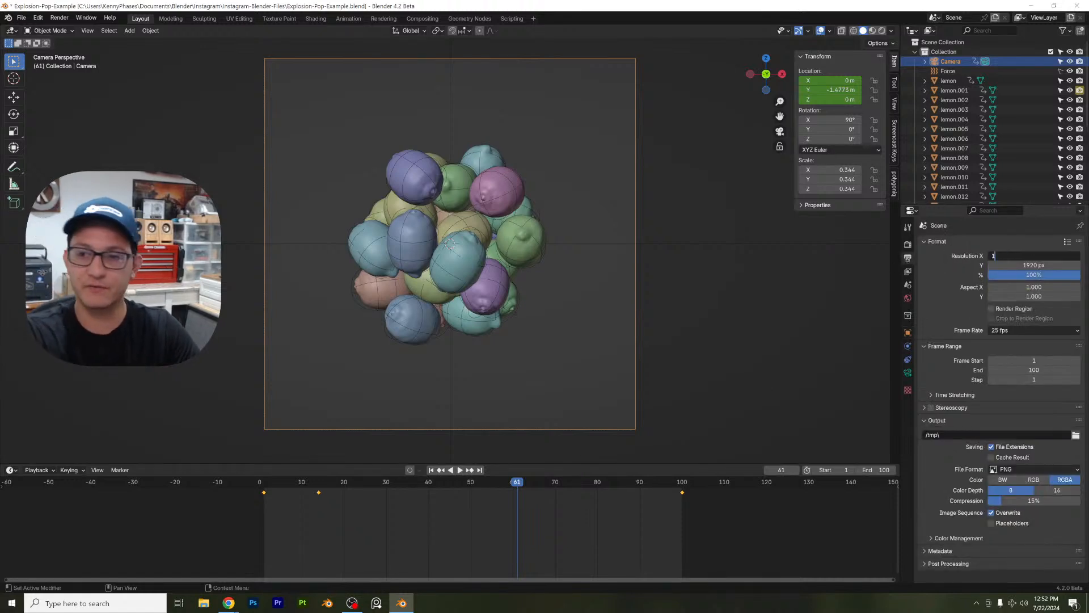
{"action": "type", "text": "080"}
{"action": "key", "text": "Return"}
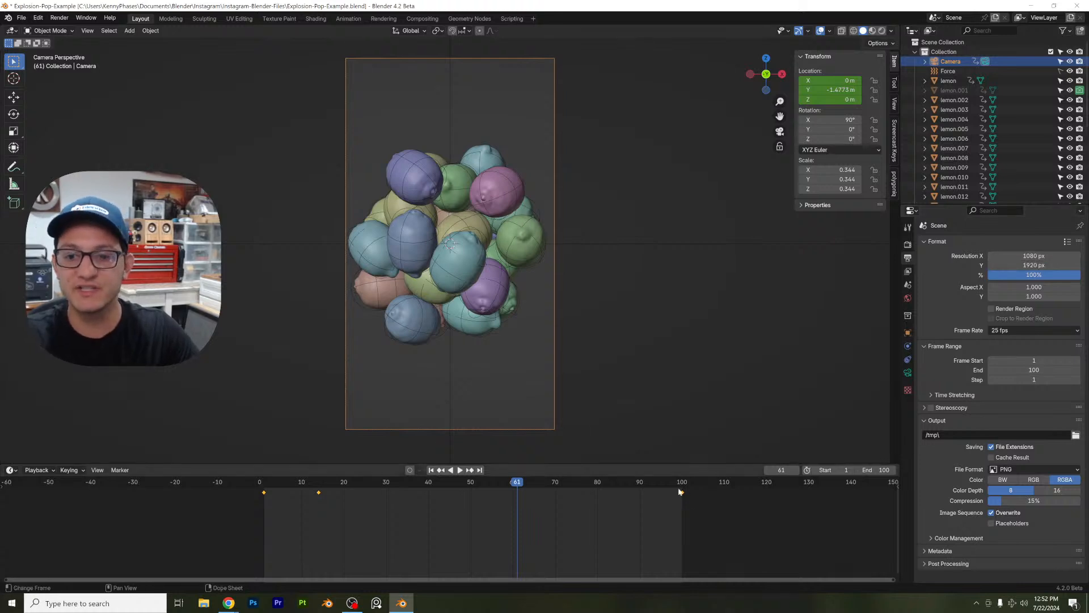
Step: Rekey the camera's Y location at frame 100 to about -1.699 m and preview the playback and rendered shading
{"action": "left_click_drag", "start_coordinate": [660, 482], "coordinate": [682, 482]}
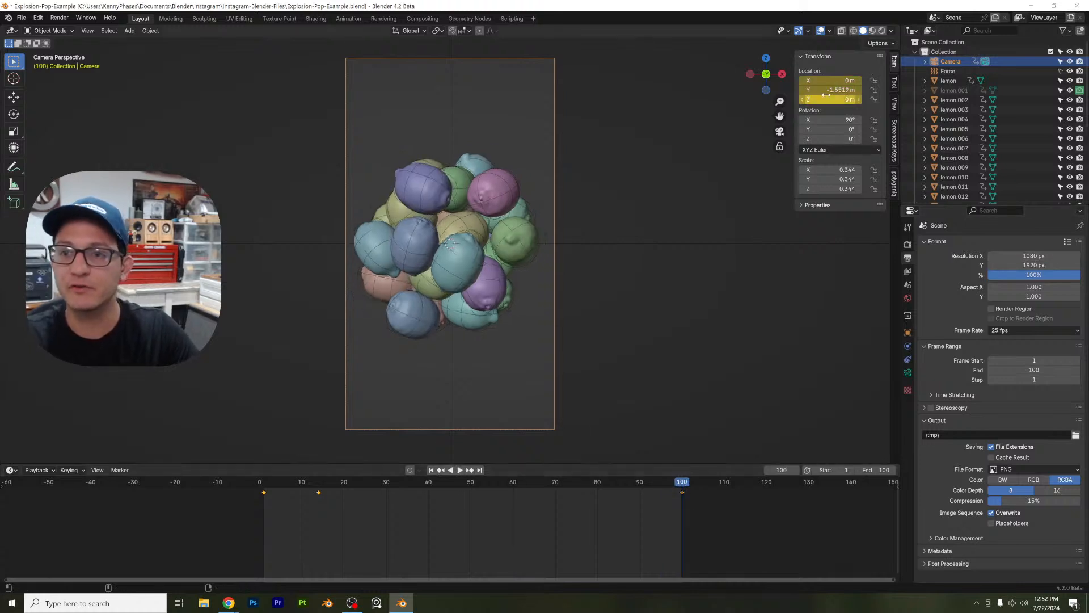
{"action": "left_click_drag", "start_coordinate": [830, 89], "coordinate": [822, 90]}
{"action": "key", "text": "i"}
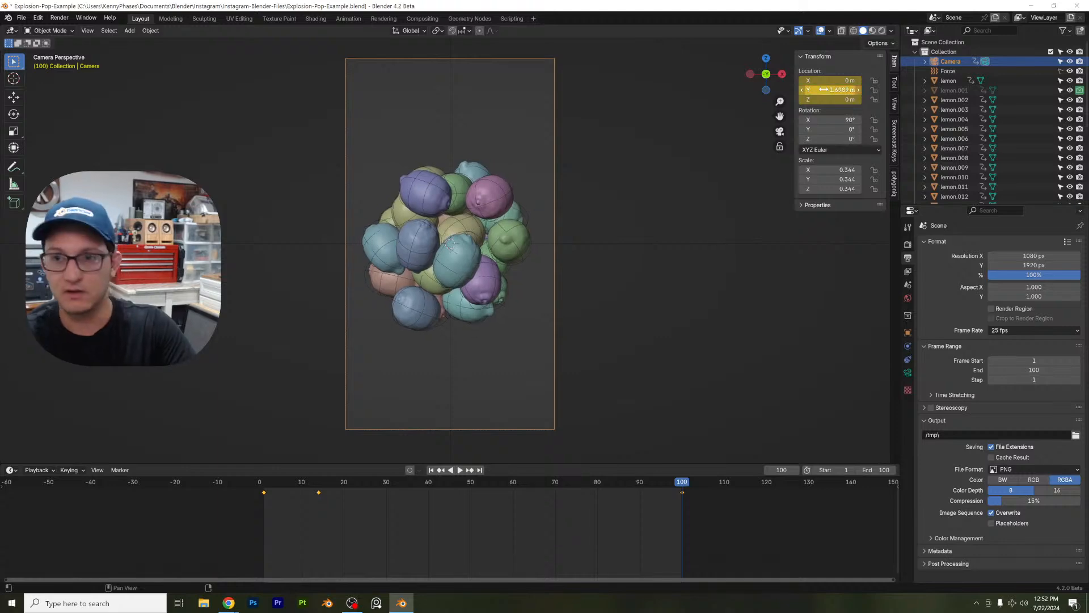
{"action": "key", "text": "space"}
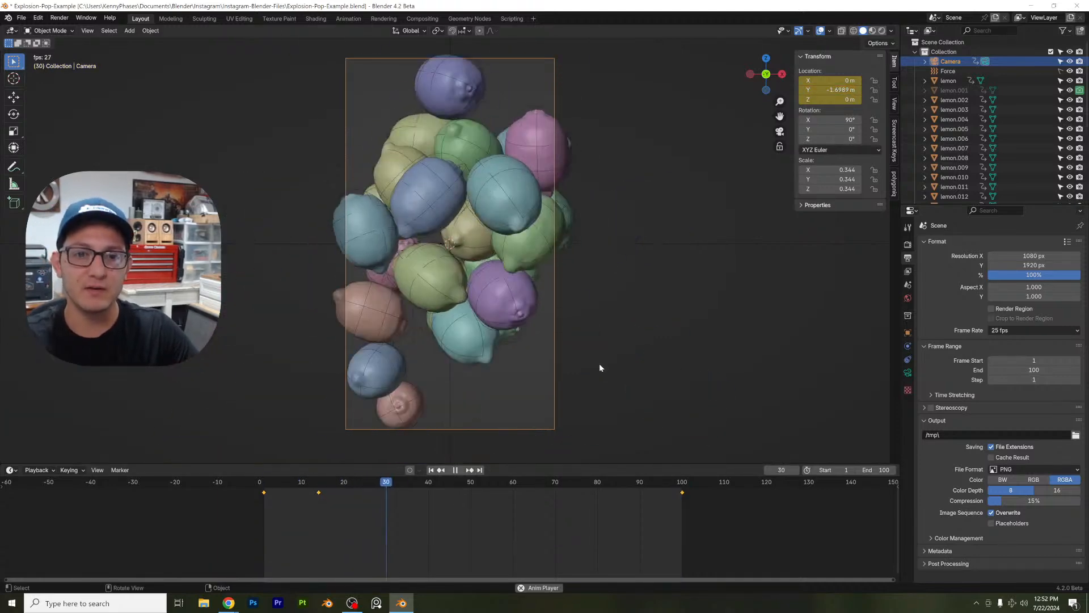
{"action": "left_click", "coordinate": [881, 31]}
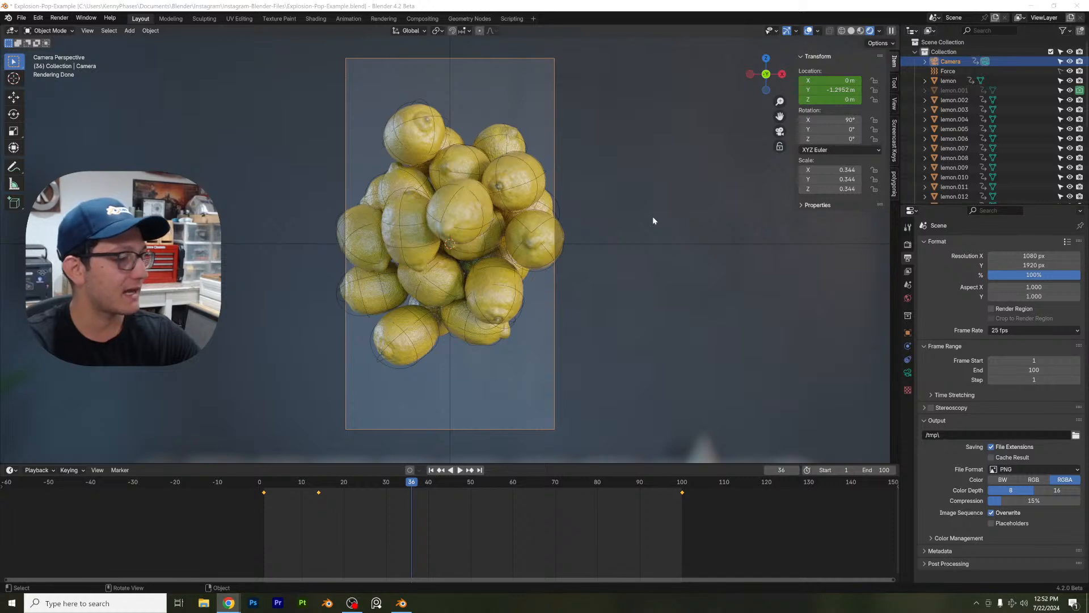
{"action": "left_click", "coordinate": [851, 31]}
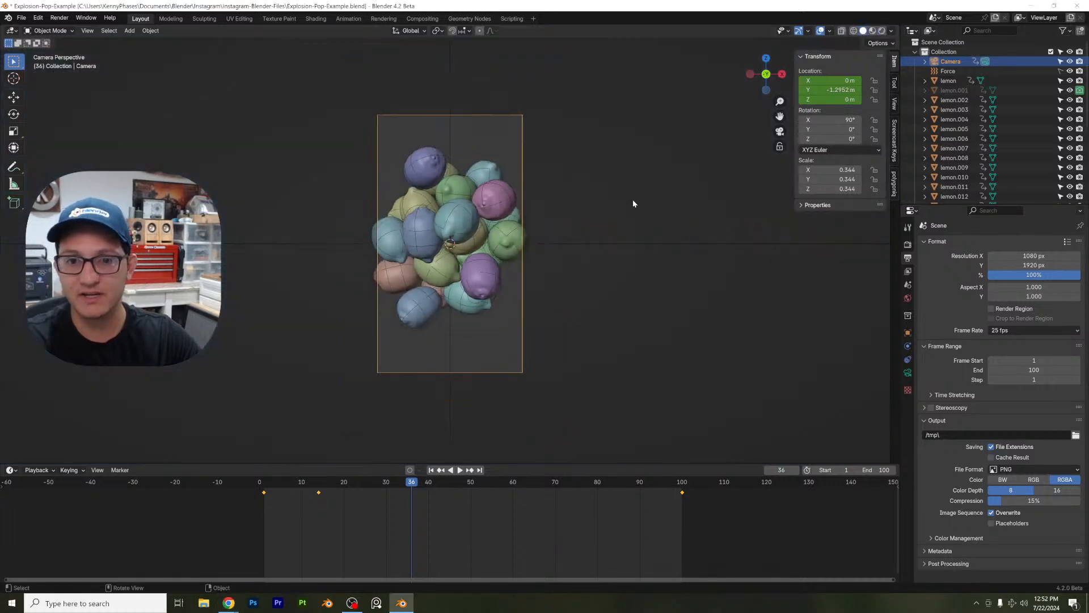
Step: Add a mesh plane at the origin and rotate it 90° about the X axis so it stands upright
{"action": "middle_click_drag", "start_coordinate": [632, 200], "coordinate": [554, 223]}
{"action": "left_click", "coordinate": [151, 30]}
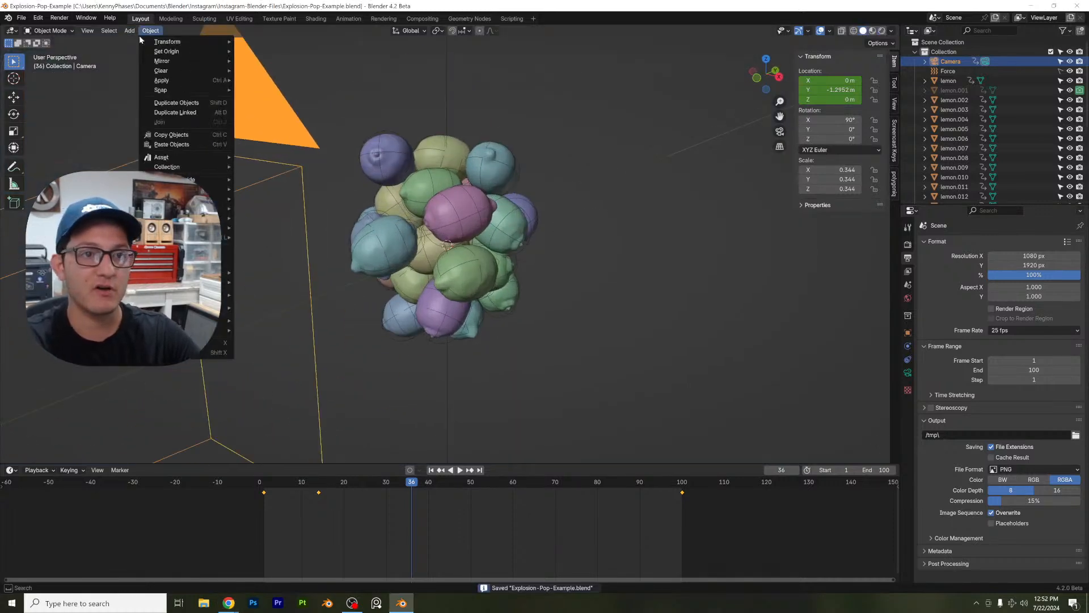
{"action": "mouse_move", "coordinate": [130, 32]}
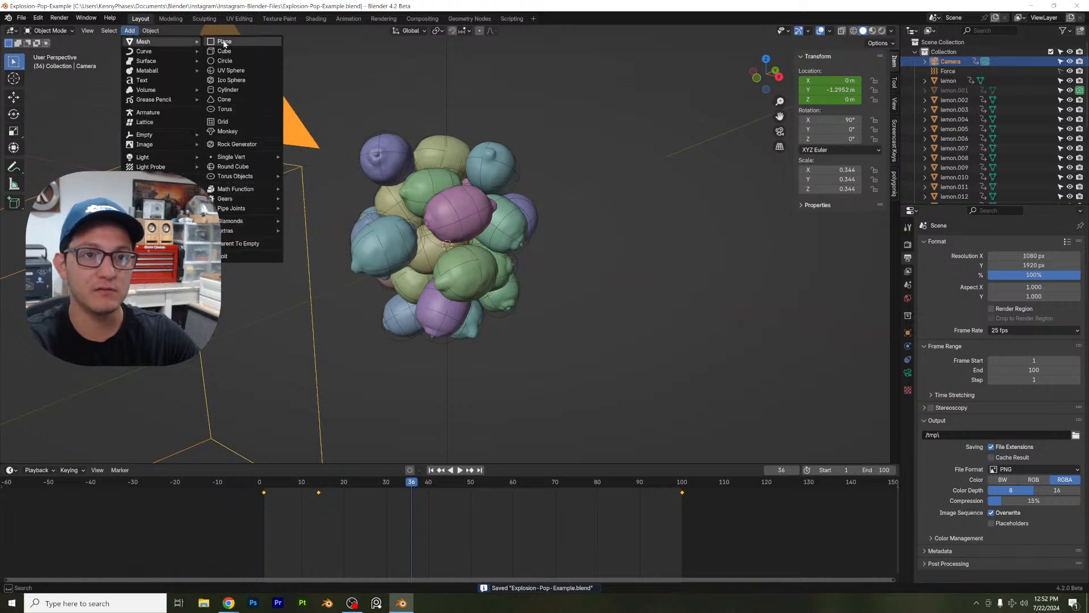
{"action": "left_click", "coordinate": [227, 41]}
{"action": "scroll", "coordinate": [453, 164], "scroll_direction": "down", "scroll_amount": 7}
{"action": "key", "text": "r"}
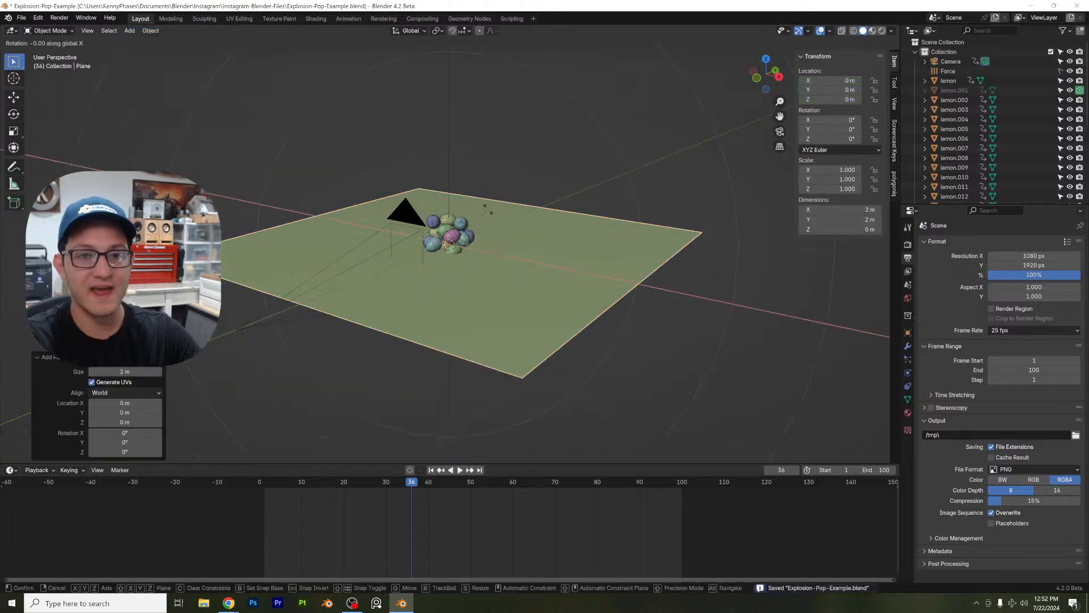
{"action": "key", "text": "x"}
{"action": "key", "text": "9"}
{"action": "key", "text": "0"}
{"action": "key", "text": "Return"}
Step: Move the plane about 1.97 m along Y behind the lemons and scale it by about 1.68 to fill the camera frame
{"action": "middle_click_drag", "start_coordinate": [591, 215], "coordinate": [502, 222]}
{"action": "key", "text": "g"}
{"action": "key", "text": "y"}
{"action": "left_click", "coordinate": [681, 206]}
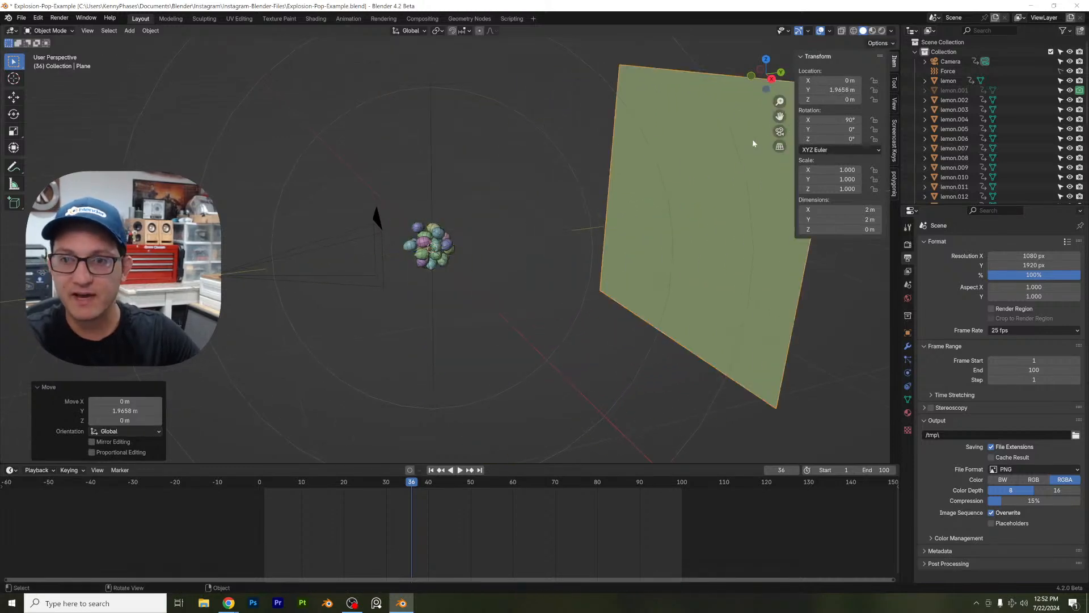
{"action": "key", "text": "KP_0"}
{"action": "key", "text": "s"}
{"action": "left_click", "coordinate": [628, 182]}
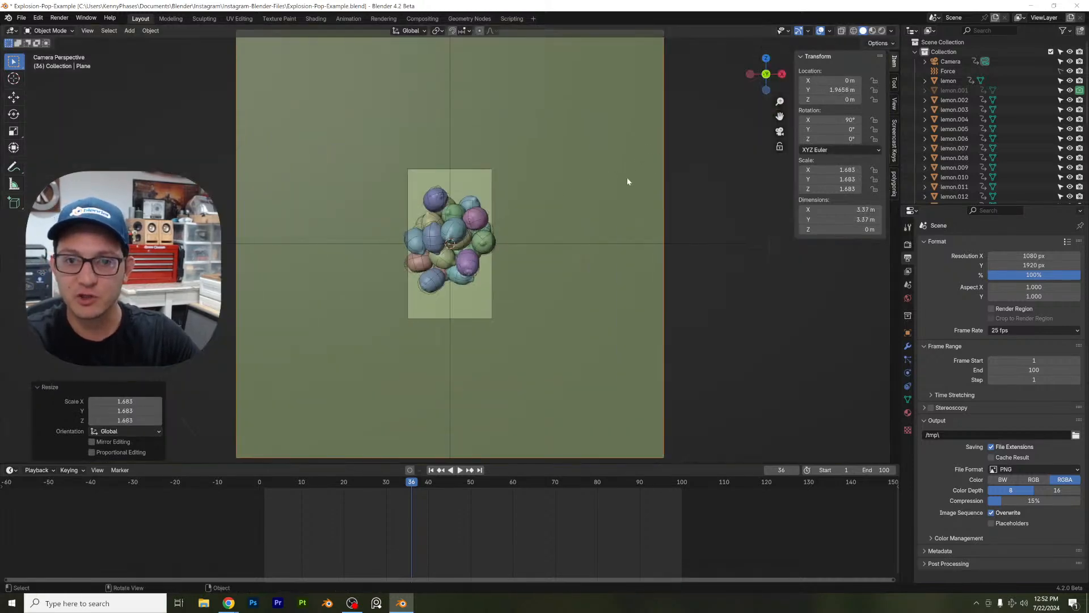
Step: Duplicate the backdrop plane, rotate the copy 90° about Z and place it beside the lemons at about X 1.43 m
{"action": "middle_click_drag", "start_coordinate": [560, 216], "coordinate": [652, 231]}
{"action": "key", "text": "shift+d"}
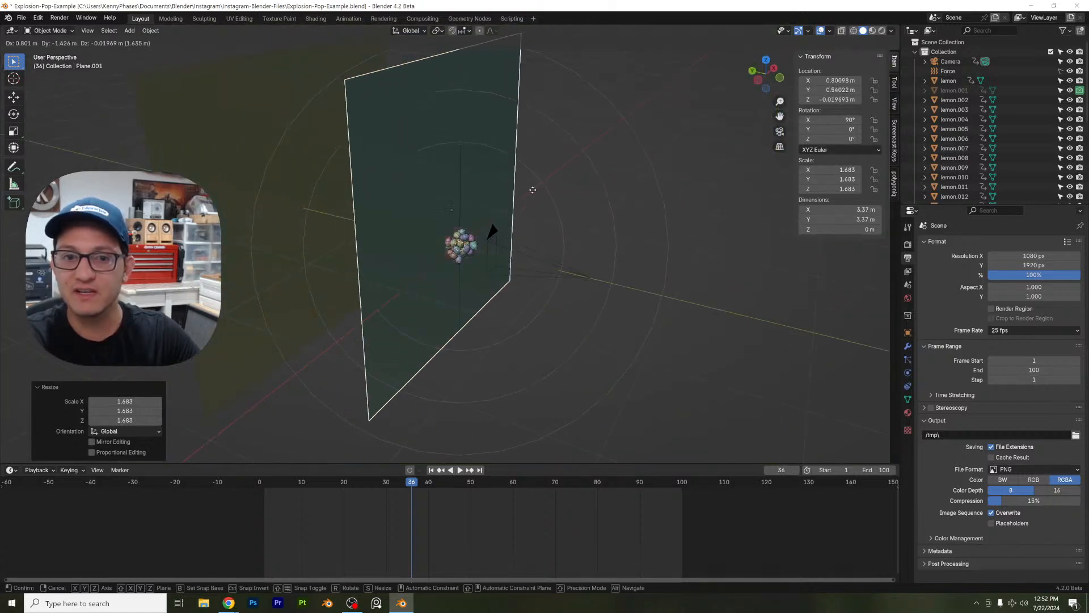
{"action": "left_click", "coordinate": [514, 188]}
{"action": "type", "text": "rz90"}
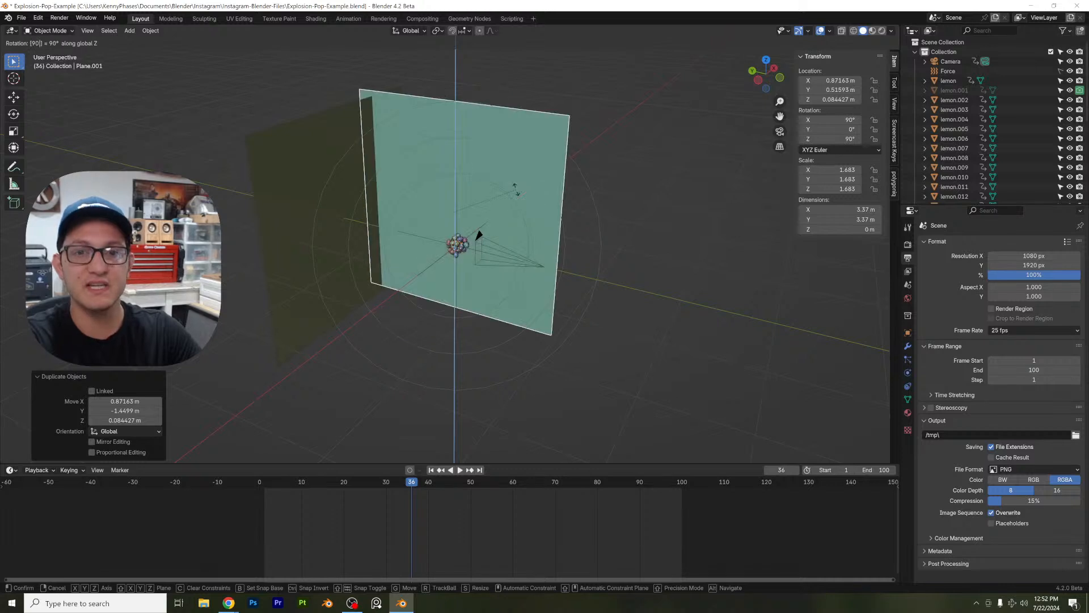
{"action": "key", "text": "Return"}
{"action": "middle_click_drag", "start_coordinate": [439, 164], "coordinate": [389, 138]}
{"action": "key", "text": "g"}
{"action": "left_click", "coordinate": [474, 182]}
Step: Examine both planes in rendered shading, including through the camera at frame 100
{"action": "left_click", "coordinate": [389, 139]}
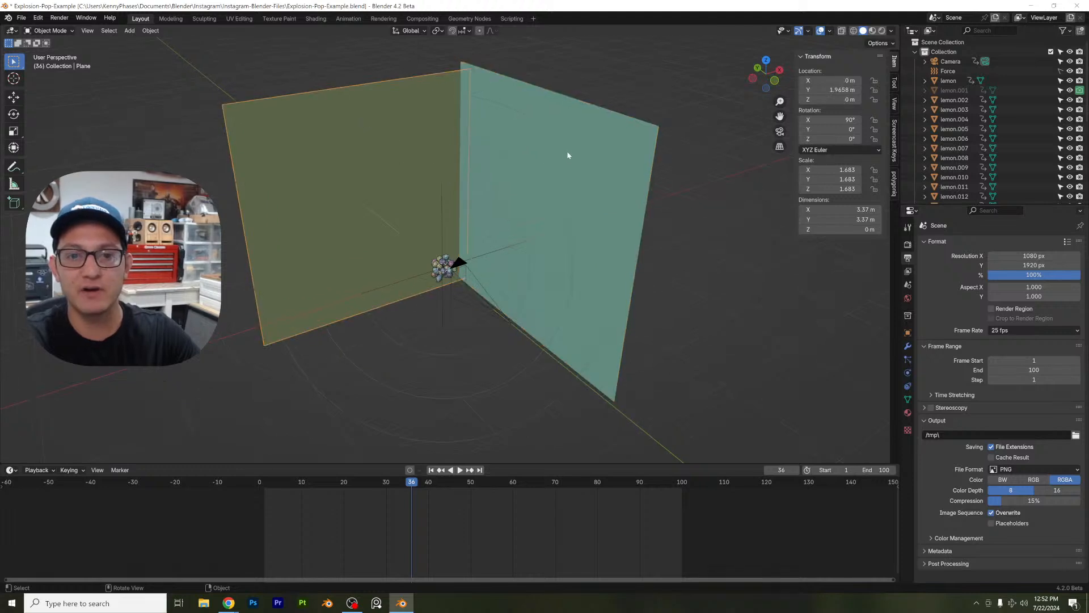
{"action": "left_click", "coordinate": [536, 160]}
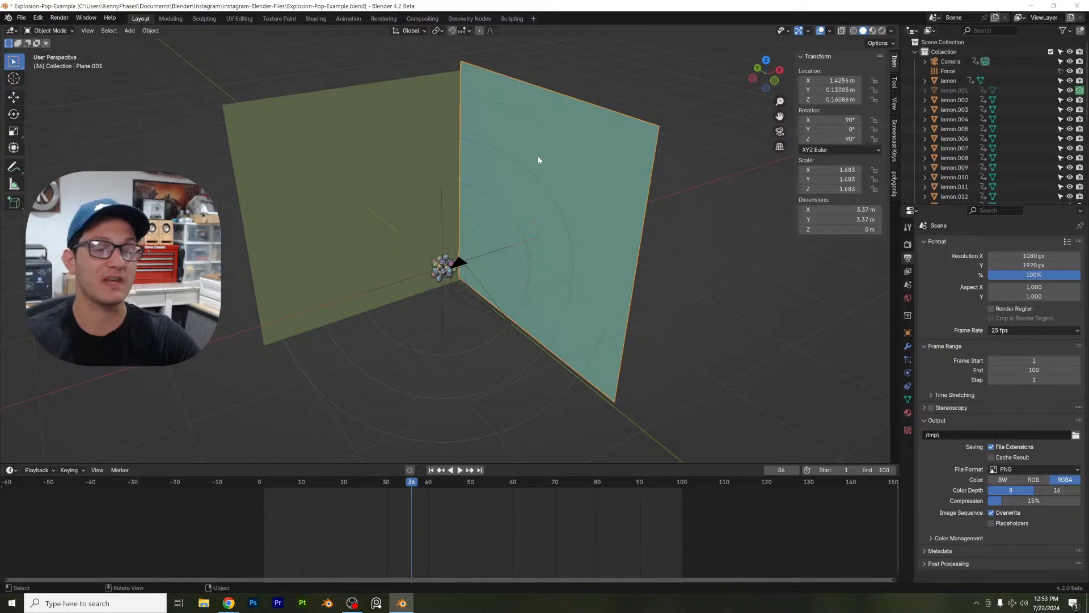
{"action": "left_click", "coordinate": [881, 30]}
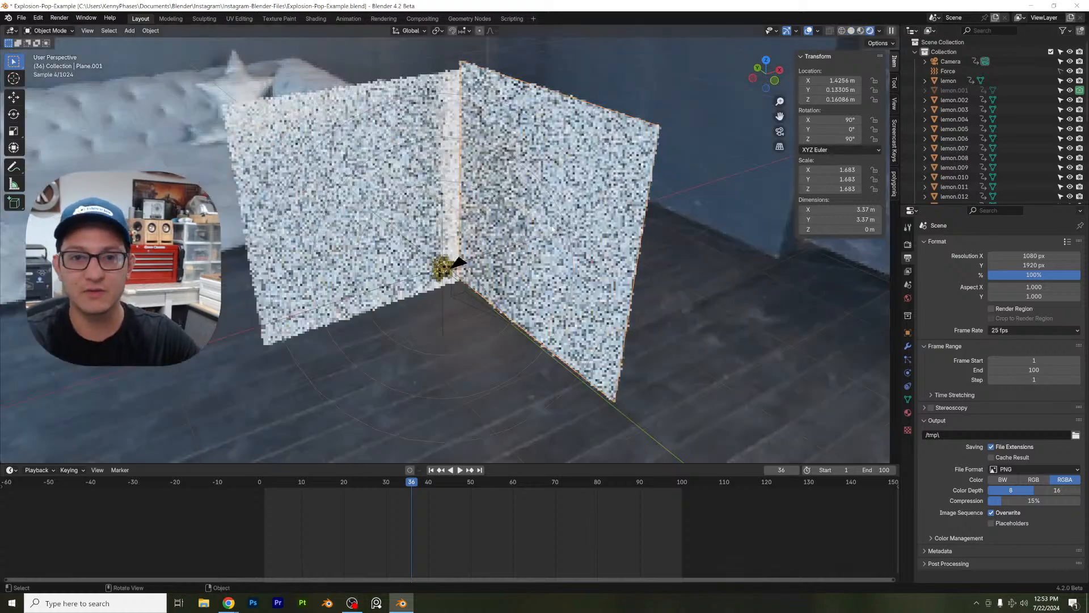
{"action": "scroll", "coordinate": [547, 114], "scroll_direction": "up", "scroll_amount": 3}
{"action": "scroll", "coordinate": [620, 144], "scroll_direction": "down", "scroll_amount": 2}
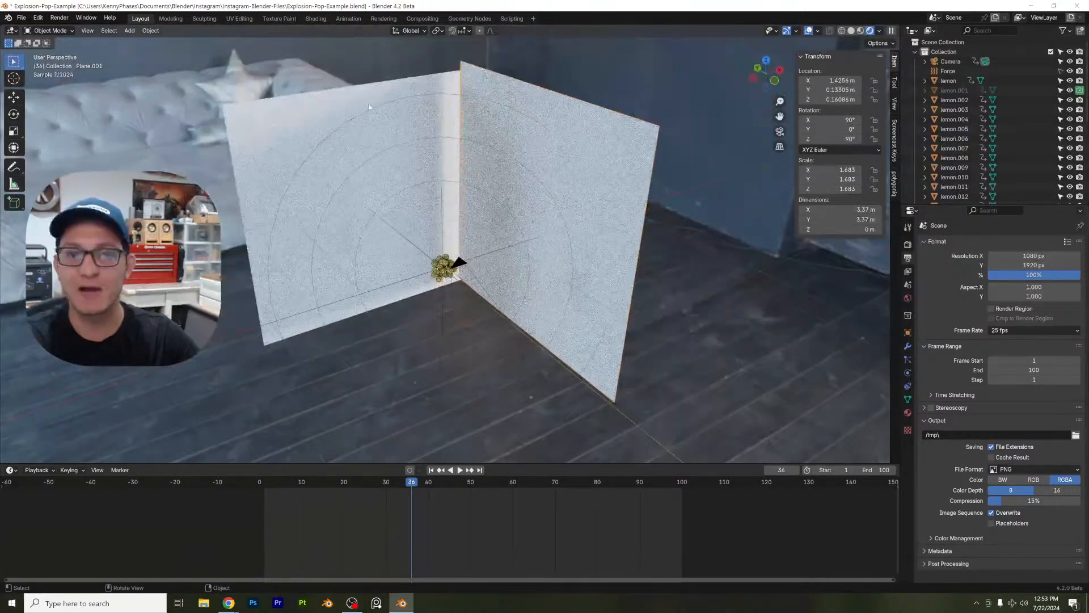
{"action": "left_click", "coordinate": [352, 145]}
{"action": "left_click", "coordinate": [780, 131]}
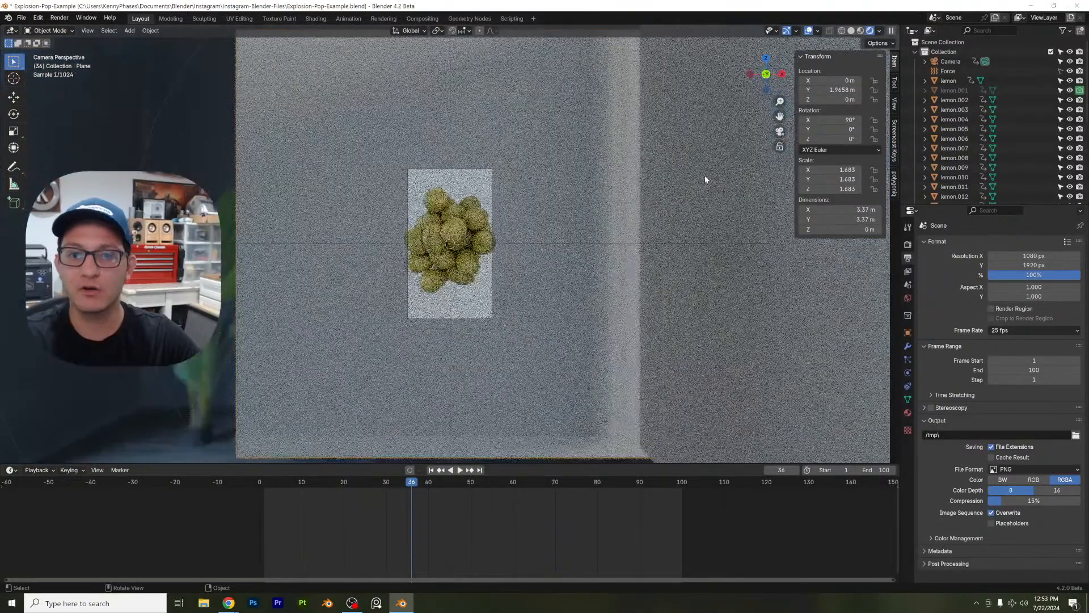
{"action": "scroll", "coordinate": [479, 300], "scroll_direction": "up", "scroll_amount": 1}
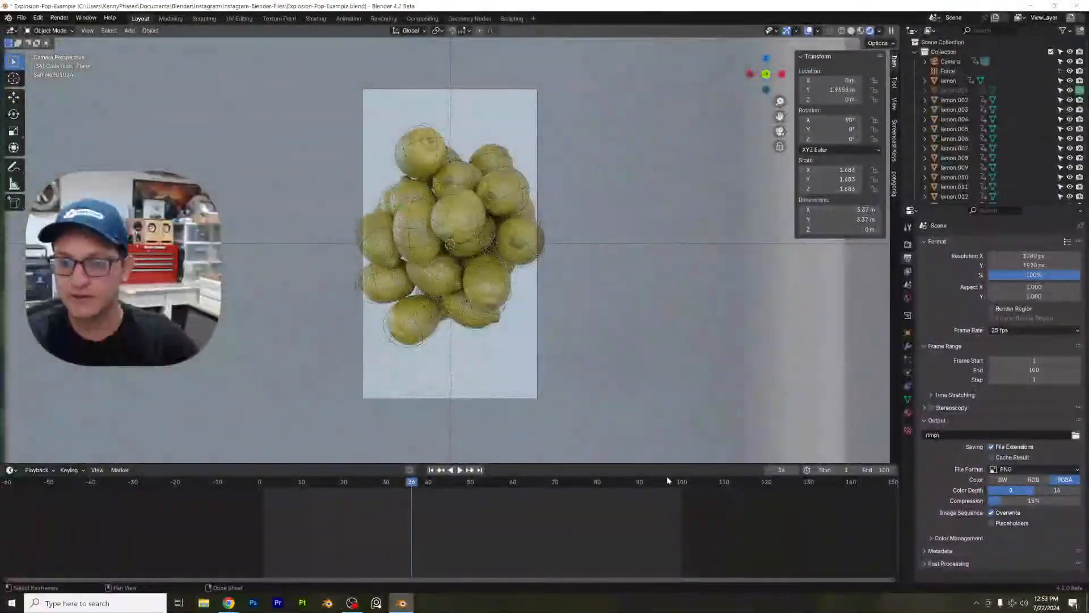
{"action": "left_click_drag", "start_coordinate": [679, 482], "coordinate": [682, 480]}
{"action": "scroll", "coordinate": [595, 265], "scroll_direction": "down", "scroll_amount": 2}
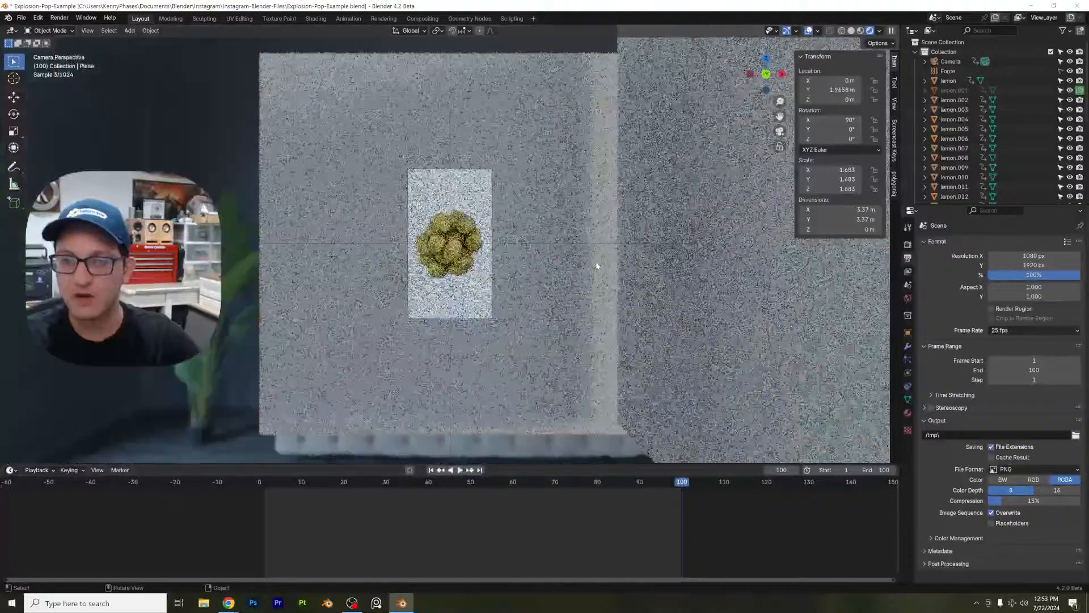
Step: Move the side plane along X to the opposite side of the lemons, at about X -1.25 m, and return to the camera view
{"action": "left_click", "coordinate": [666, 224]}
{"action": "middle_click_drag", "start_coordinate": [666, 224], "coordinate": [587, 228]}
{"action": "key", "text": "g"}
{"action": "key", "text": "x"}
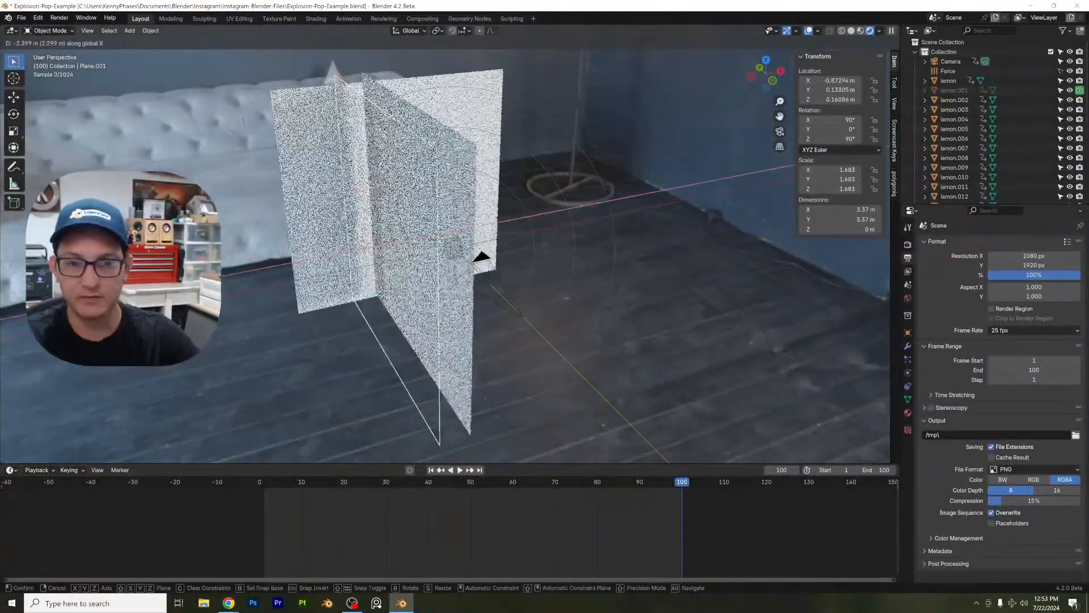
{"action": "left_click", "coordinate": [391, 263]}
{"action": "scroll", "coordinate": [606, 211], "scroll_direction": "up", "scroll_amount": 4}
{"action": "key", "text": "KP_0"}
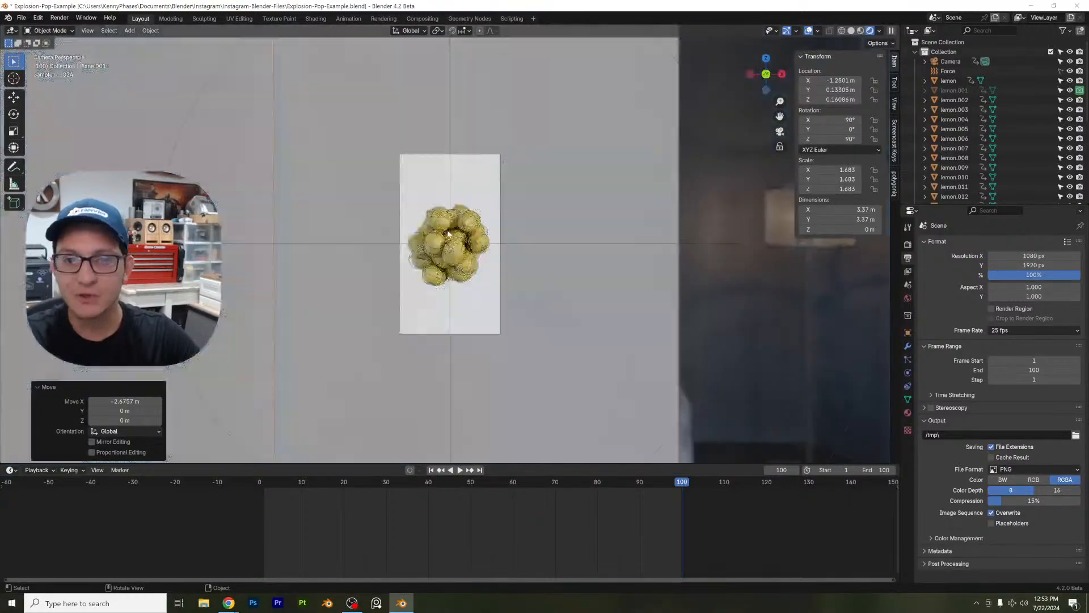
Step: Add a new material to the side plane
{"action": "scroll", "coordinate": [606, 210], "scroll_direction": "up", "scroll_amount": 2}
{"action": "left_click", "coordinate": [908, 413]}
{"action": "left_click", "coordinate": [985, 287]}
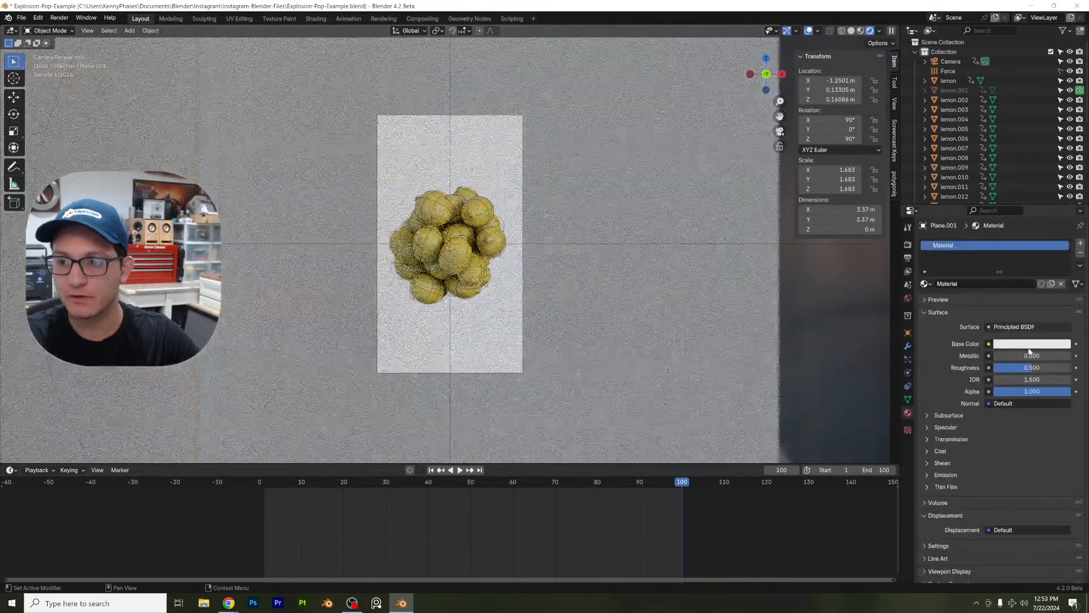
Step: Give the backdrop plane its own new material with a dark grey base color, value about 0.118
{"action": "scroll", "coordinate": [485, 251], "scroll_direction": "up", "scroll_amount": 3}
{"action": "scroll", "coordinate": [485, 251], "scroll_direction": "down", "scroll_amount": 3}
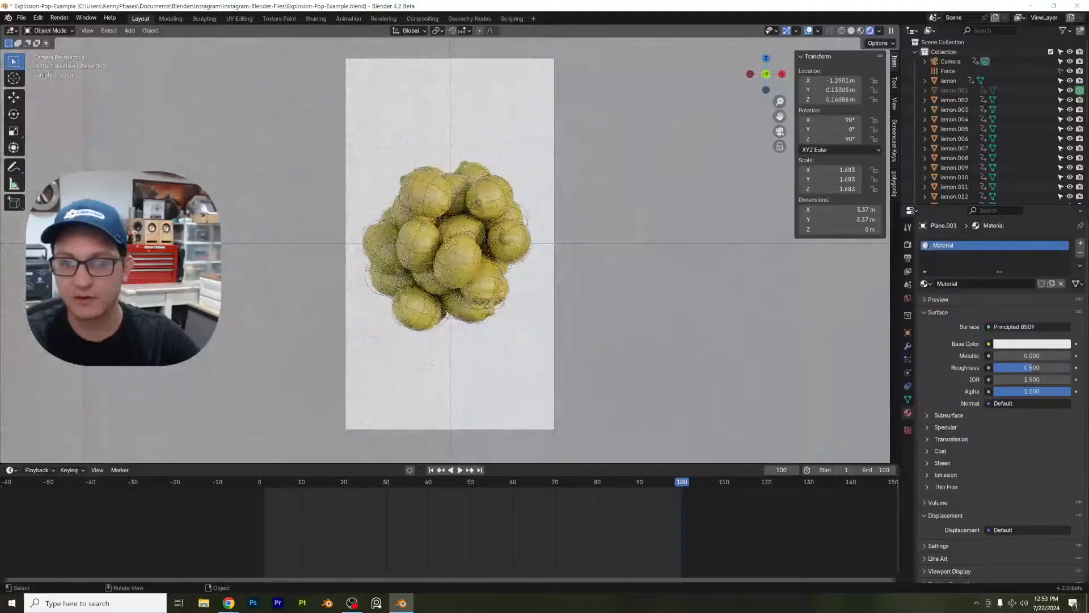
{"action": "left_click", "coordinate": [536, 193]}
{"action": "left_click", "coordinate": [997, 283]}
{"action": "left_click", "coordinate": [1031, 343]}
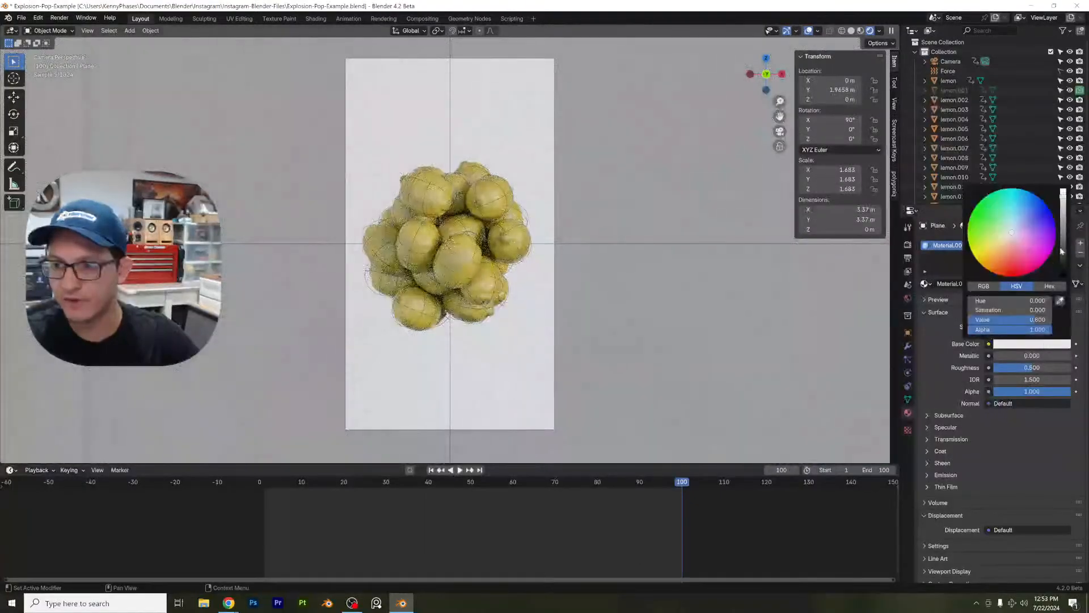
{"action": "left_click_drag", "start_coordinate": [1064, 239], "coordinate": [1063, 240]}
{"action": "scroll", "coordinate": [450, 244], "scroll_direction": "down", "scroll_amount": 5}
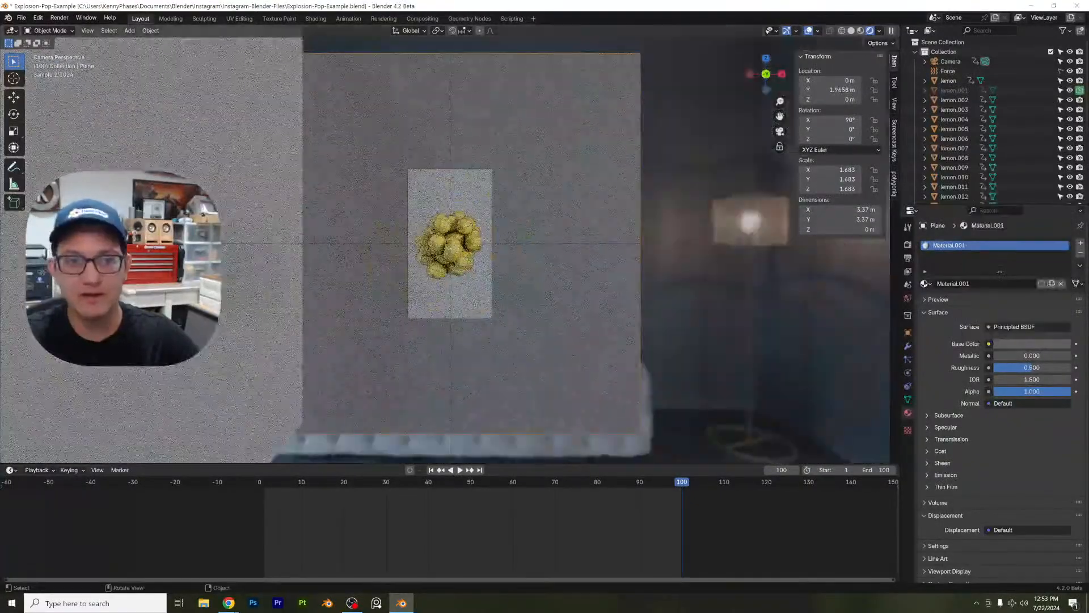
Step: Change the base color of the side plane's material to black
{"action": "left_click", "coordinate": [264, 188]}
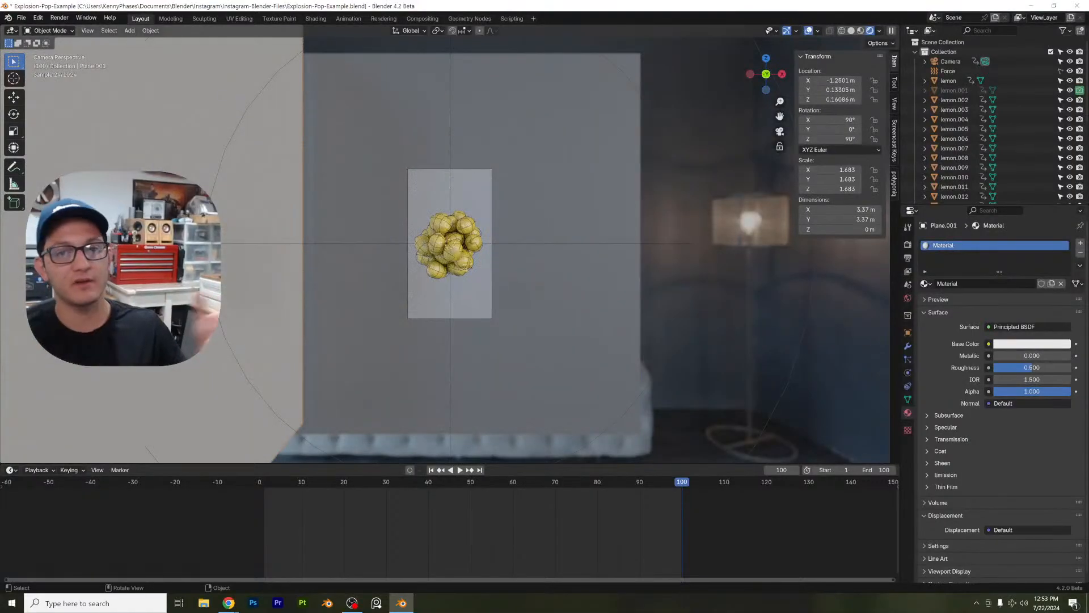
{"action": "scroll", "coordinate": [239, 243], "scroll_direction": "up", "scroll_amount": 5}
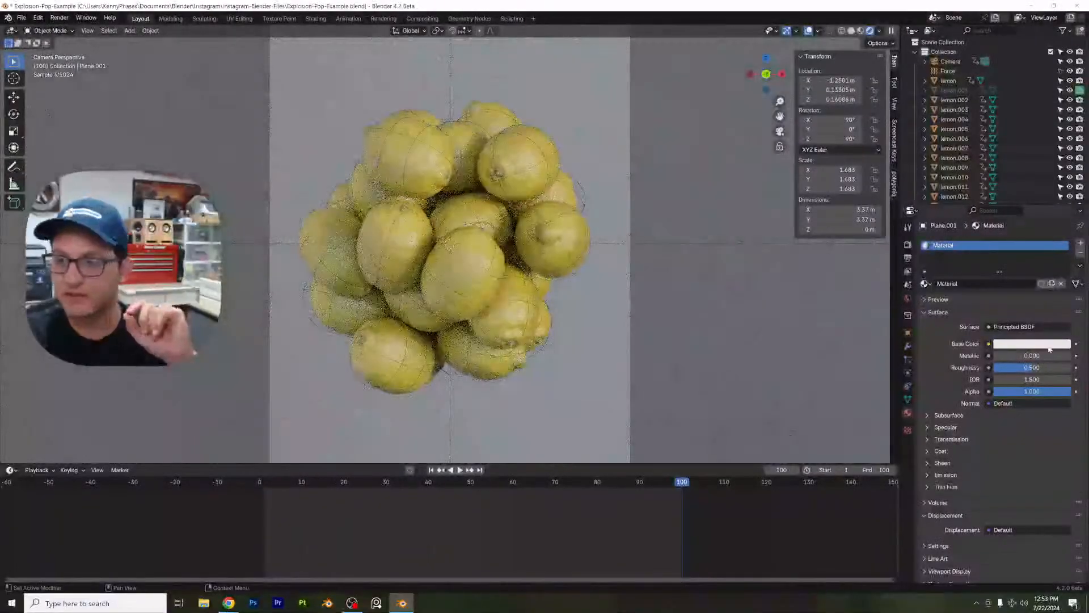
{"action": "left_click", "coordinate": [1031, 343]}
{"action": "left_click", "coordinate": [1062, 274]}
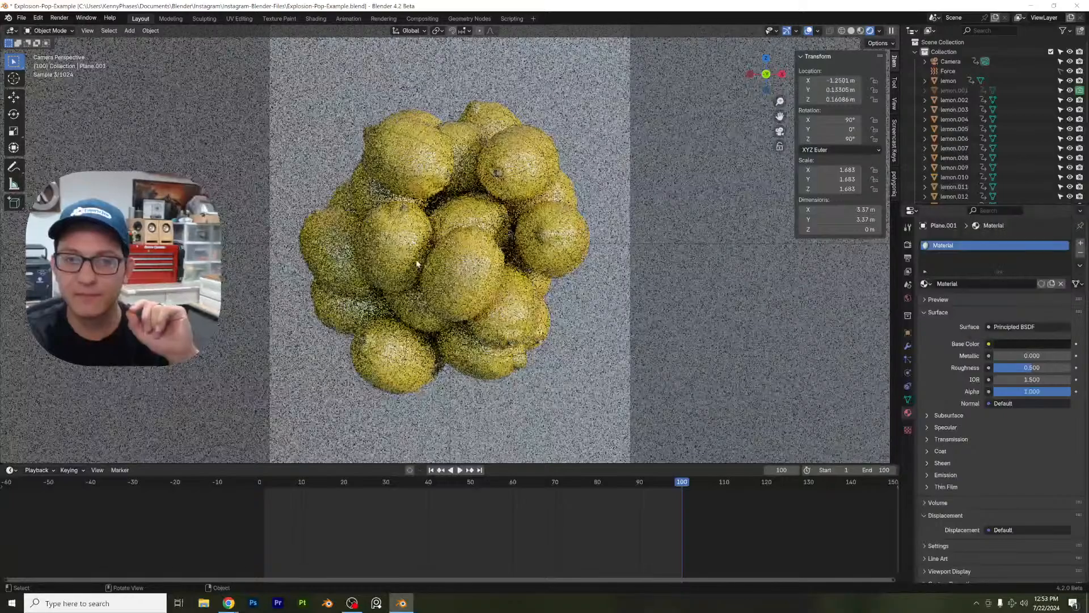
{"action": "scroll", "coordinate": [416, 271], "scroll_direction": "up", "scroll_amount": 4}
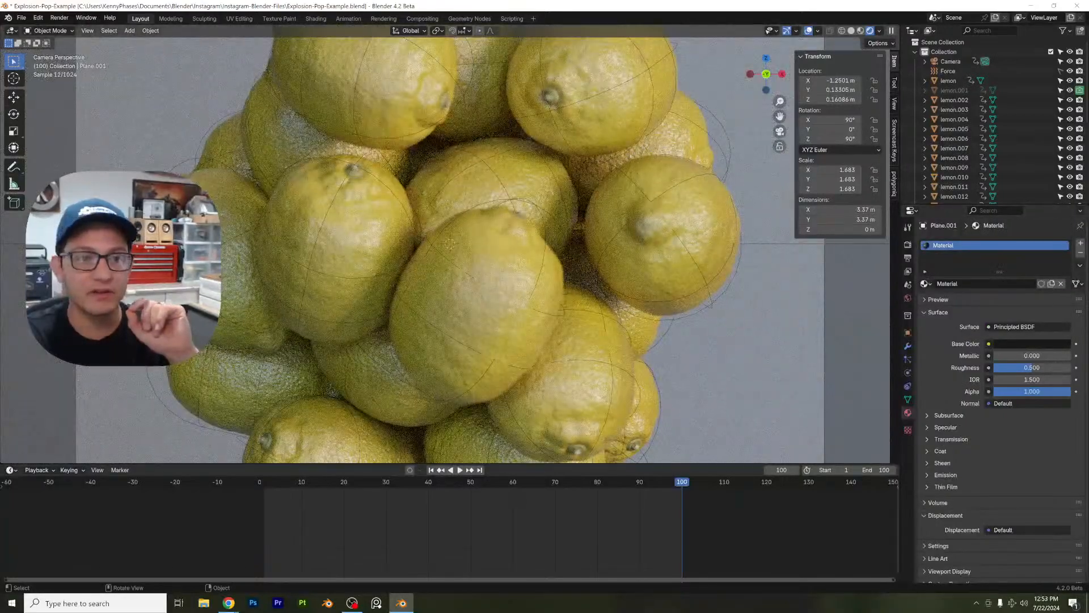
{"action": "left_click", "coordinate": [1061, 344]}
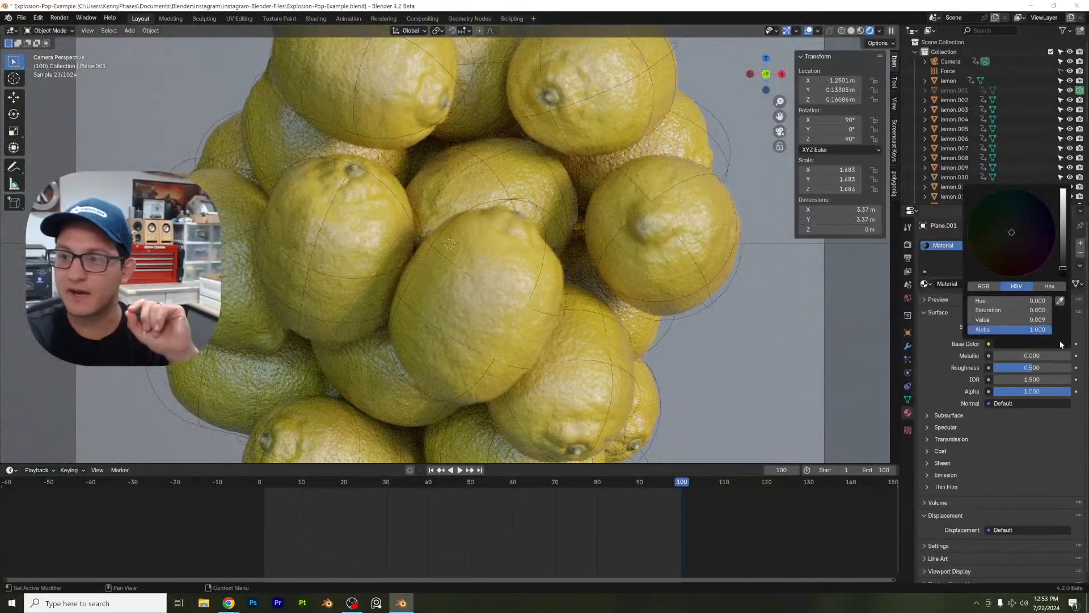
{"action": "left_click_drag", "start_coordinate": [1065, 199], "coordinate": [1065, 275]}
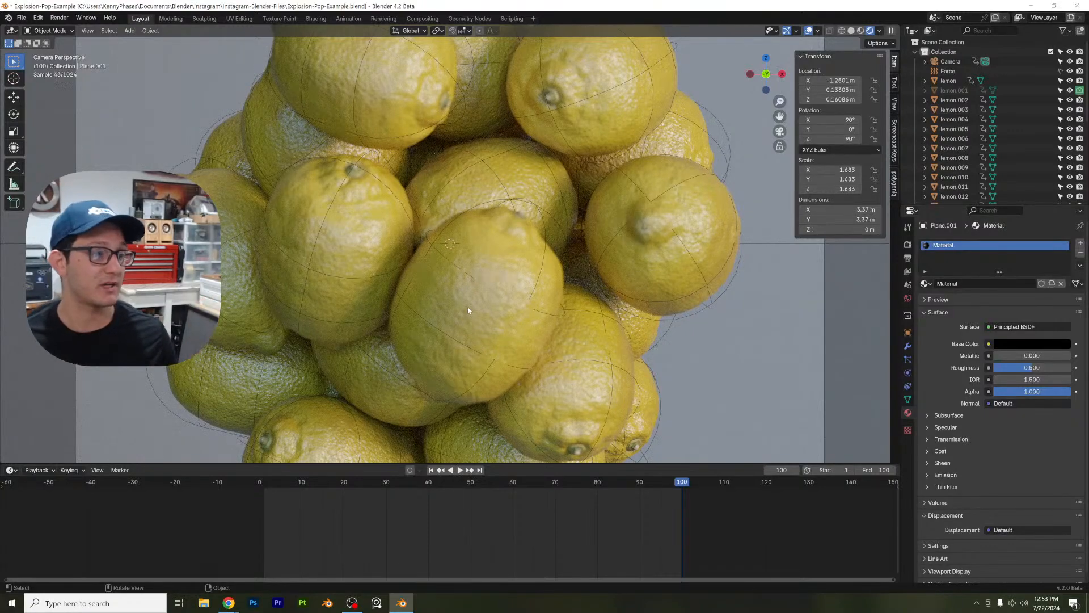
Step: Change the backdrop plane's base color to a muted green and set its roughness to about 0.748
{"action": "scroll", "coordinate": [472, 189], "scroll_direction": "down", "scroll_amount": 5}
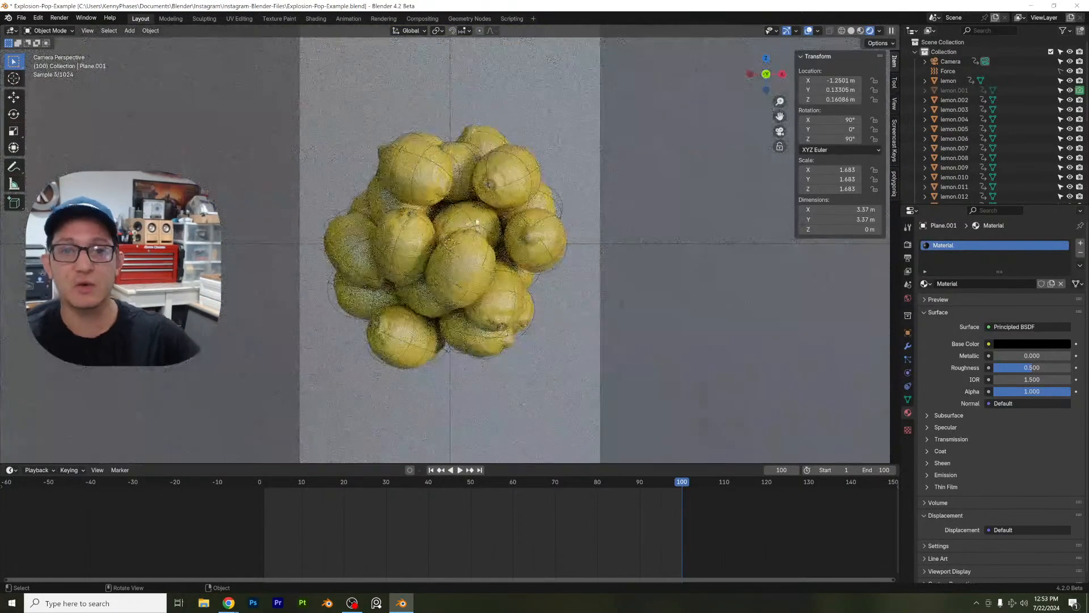
{"action": "middle_click_drag", "start_coordinate": [471, 230], "coordinate": [511, 256], "text": "shift"}
{"action": "scroll", "coordinate": [511, 257], "scroll_direction": "down", "scroll_amount": 2}
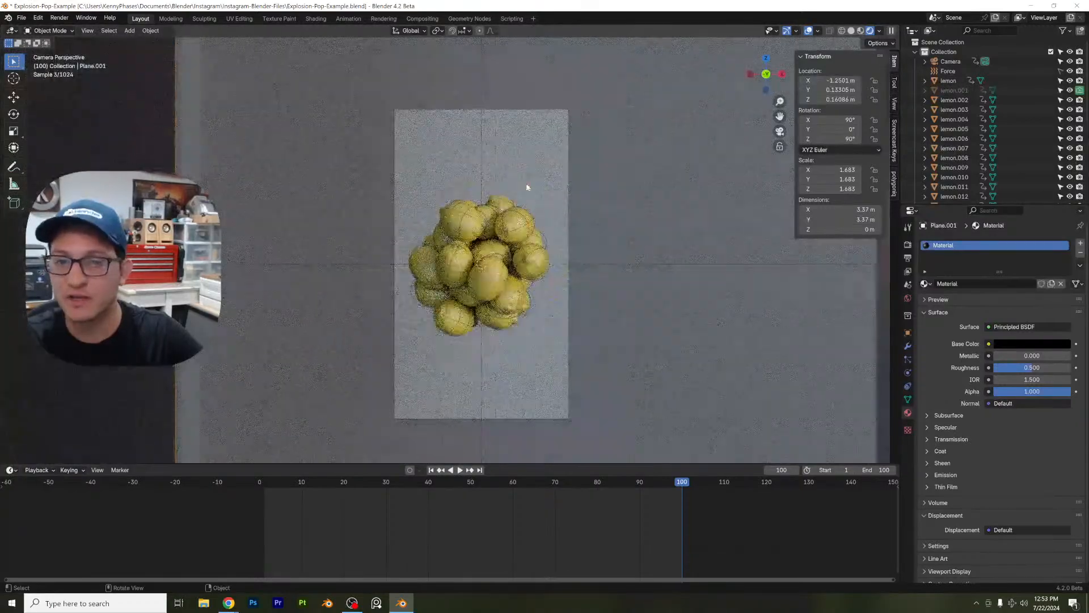
{"action": "left_click", "coordinate": [528, 187]}
{"action": "left_click", "coordinate": [1000, 344]}
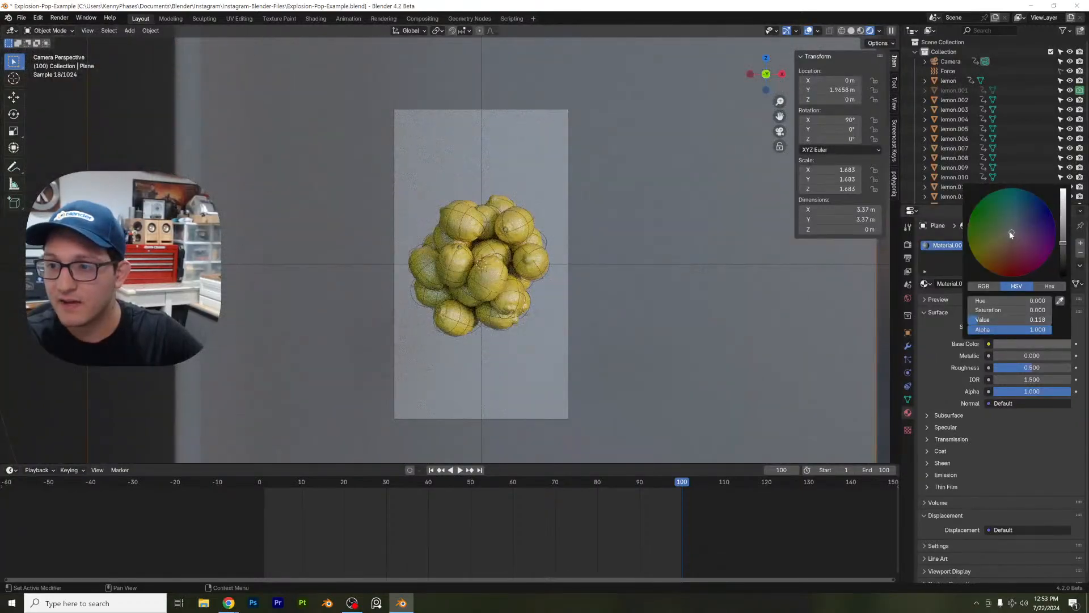
{"action": "left_click_drag", "start_coordinate": [1010, 235], "coordinate": [994, 228]}
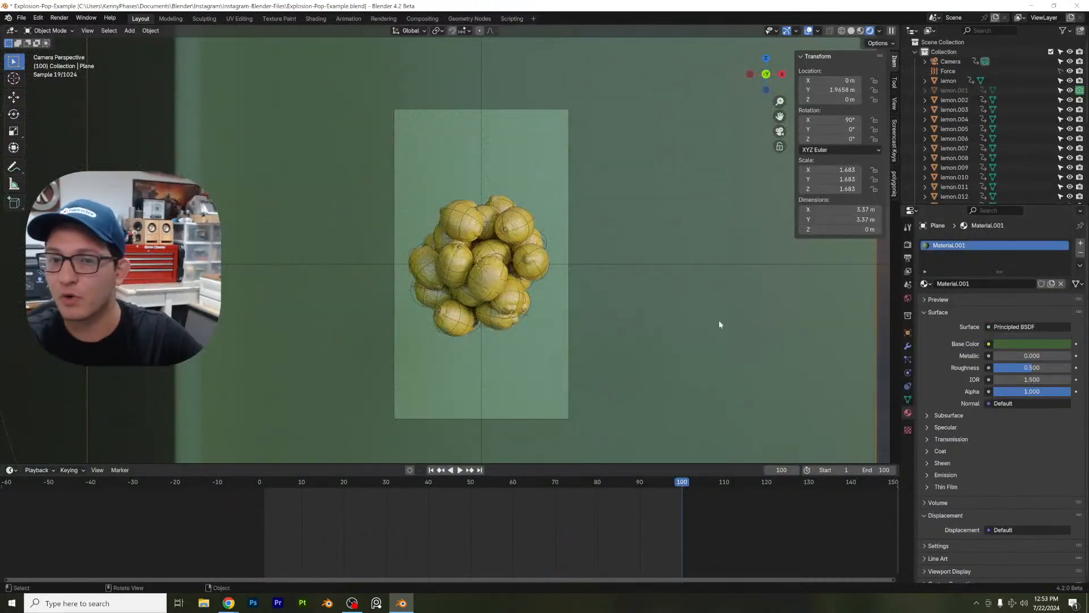
{"action": "left_click_drag", "start_coordinate": [1025, 366], "coordinate": [1044, 366]}
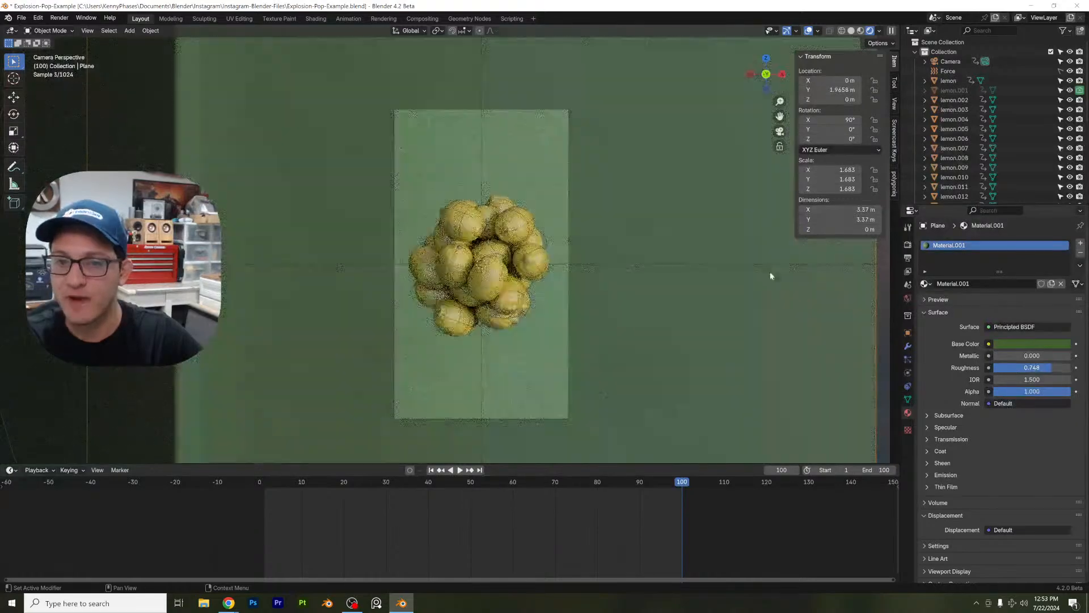
Step: Set the camera's passepartout opacity to 1.000 to black out everything outside the frame
{"action": "scroll", "coordinate": [529, 309], "scroll_direction": "up", "scroll_amount": 1}
{"action": "middle_click_drag", "start_coordinate": [722, 299], "coordinate": [676, 265], "text": "shift"}
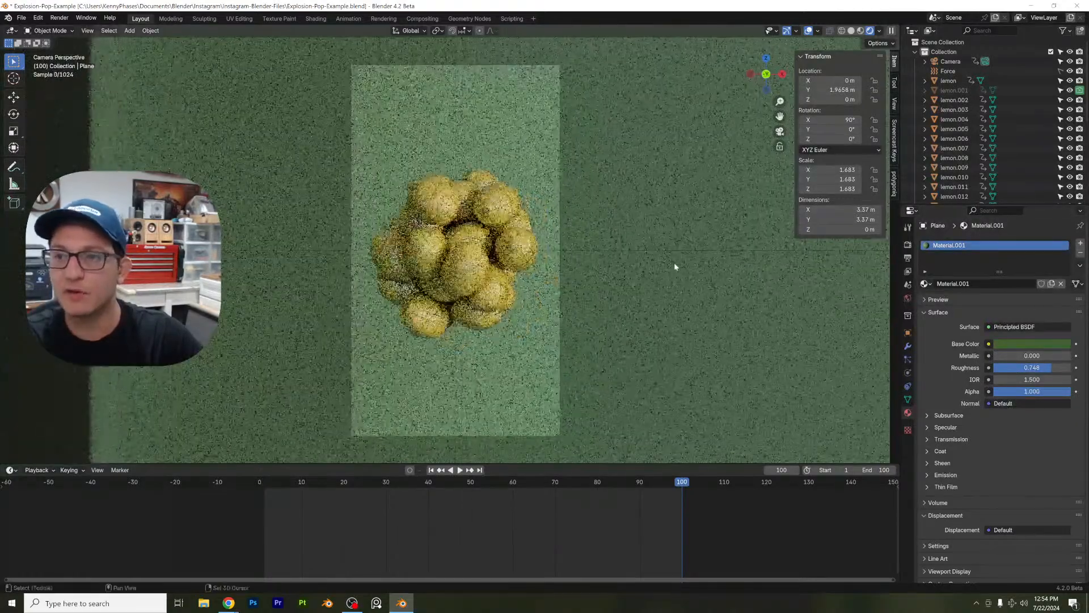
{"action": "left_click", "coordinate": [951, 61]}
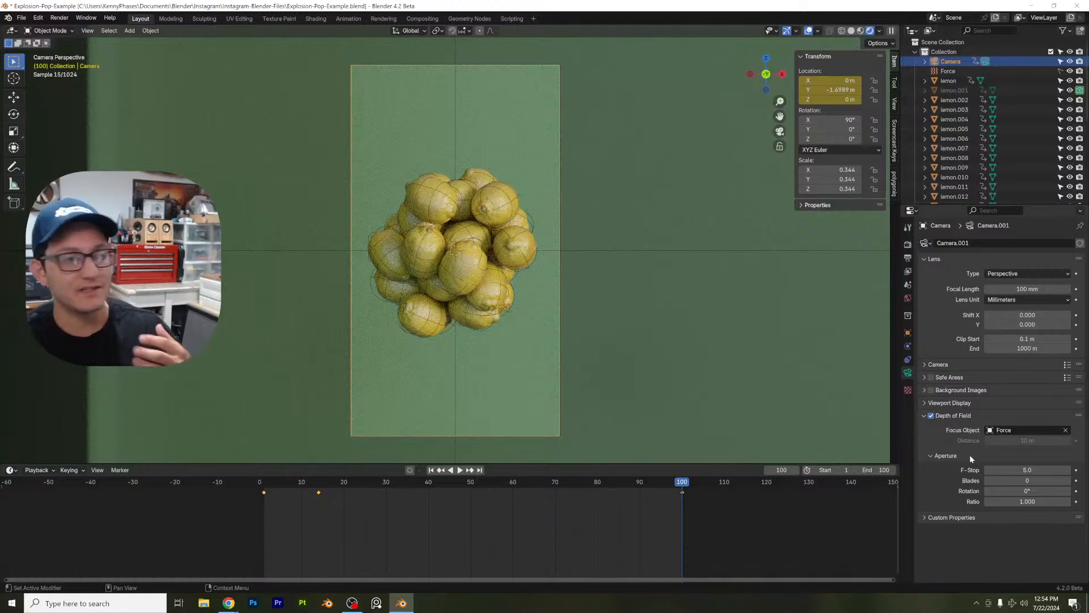
{"action": "left_click", "coordinate": [953, 403]}
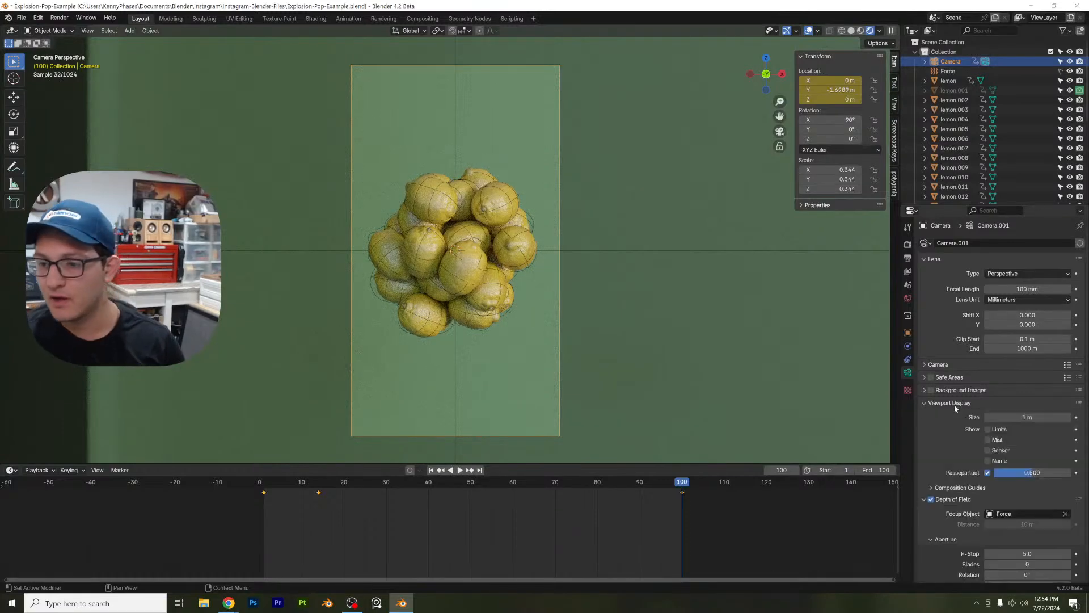
{"action": "left_click_drag", "start_coordinate": [1025, 476], "coordinate": [1069, 472]}
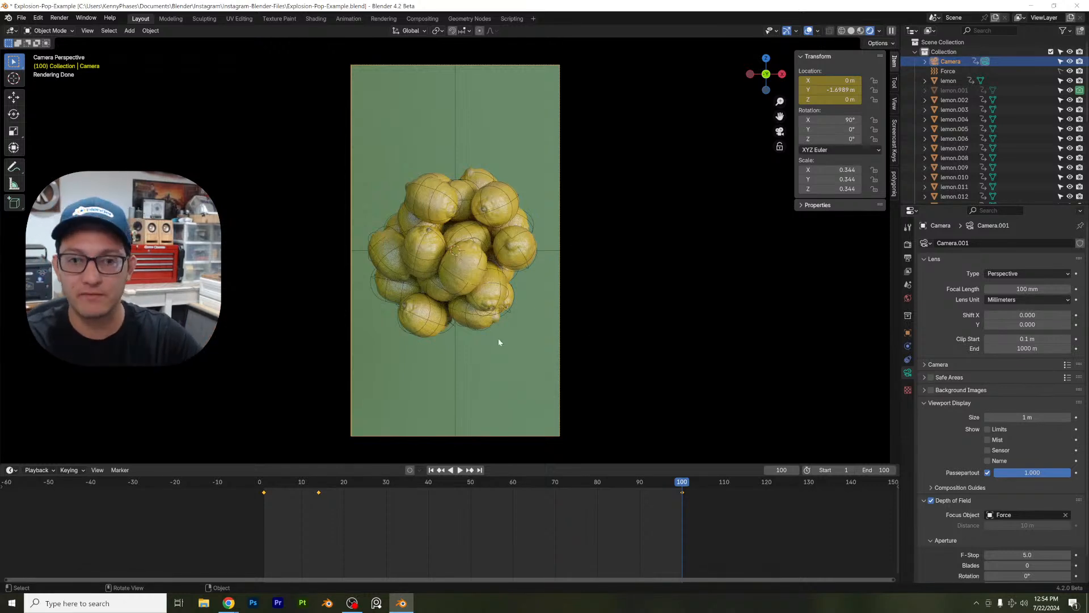
Step: Shrink the timeline area to enlarge the 3D viewport, and save the file
{"action": "scroll", "coordinate": [440, 280], "scroll_direction": "up", "scroll_amount": 4}
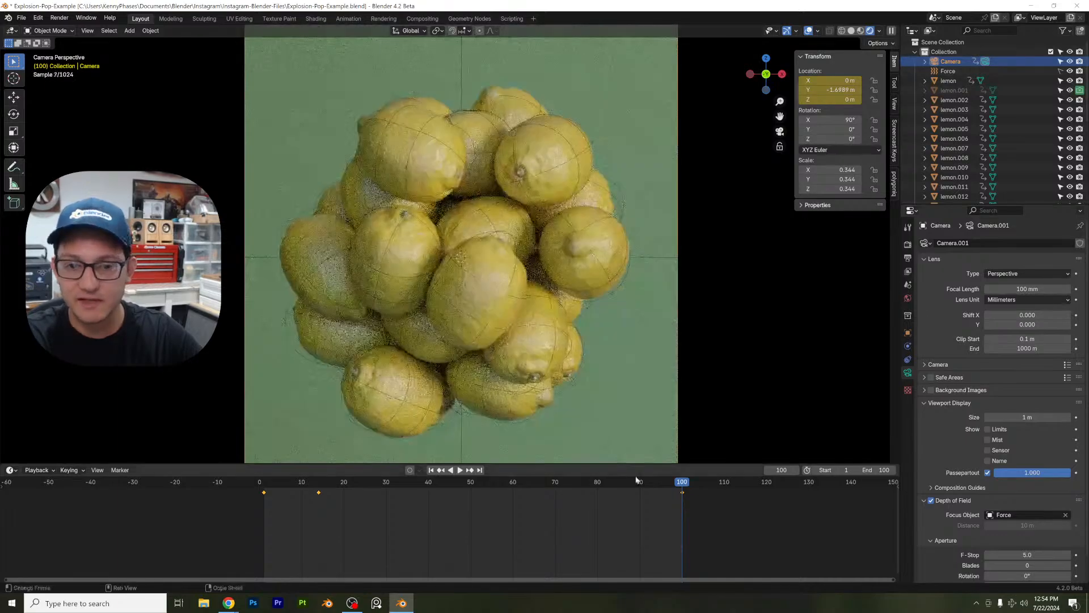
{"action": "left_click_drag", "start_coordinate": [631, 466], "coordinate": [630, 549]}
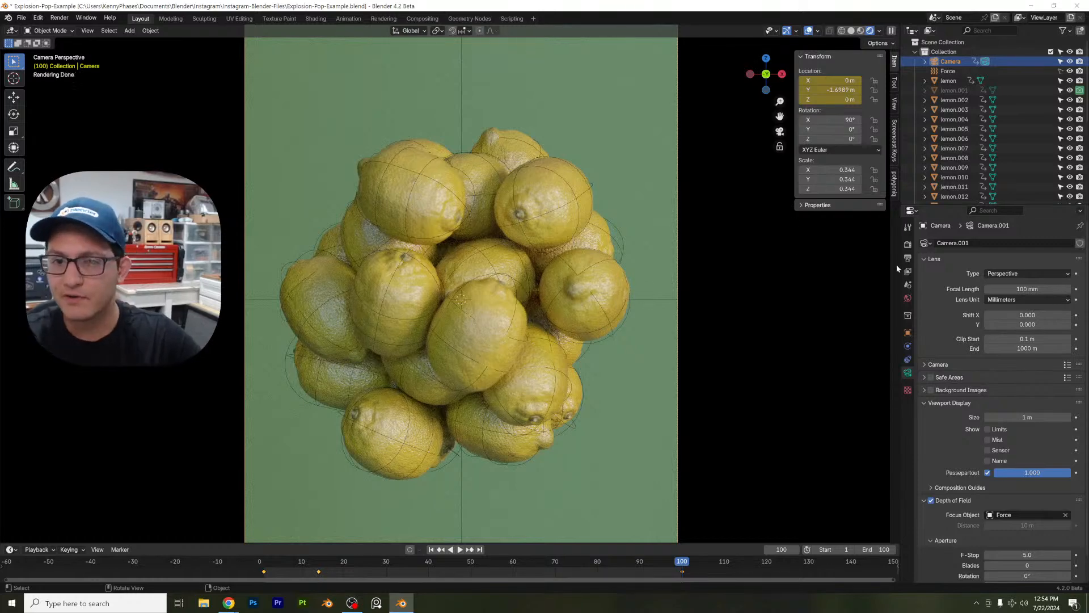
{"action": "left_click", "coordinate": [908, 244]}
{"action": "scroll", "coordinate": [969, 444], "scroll_direction": "down", "scroll_amount": 1}
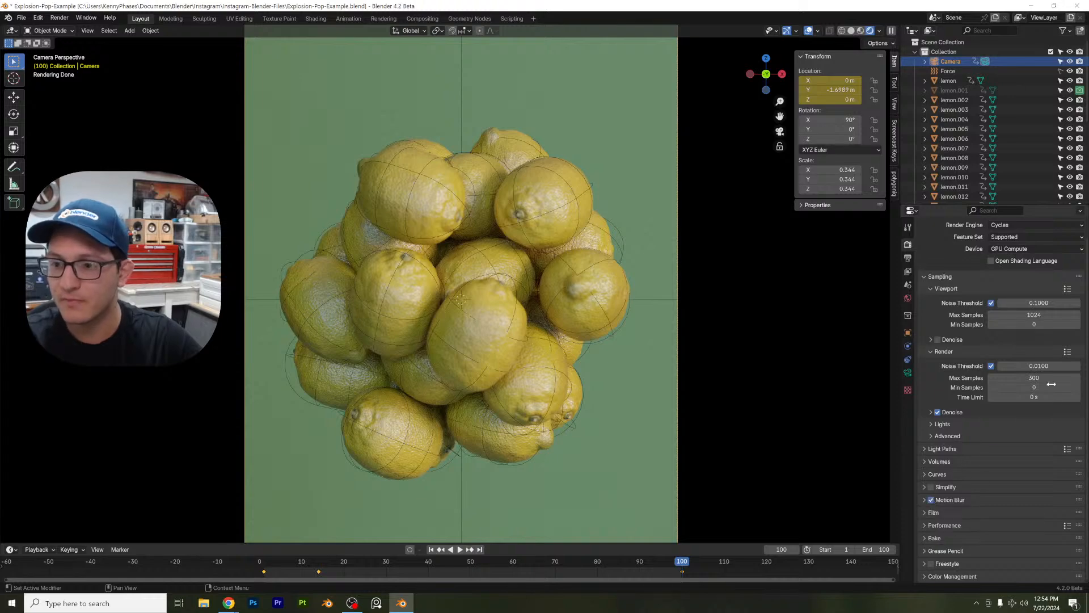
{"action": "left_click", "coordinate": [907, 373]}
{"action": "scroll", "coordinate": [525, 348], "scroll_direction": "up", "scroll_amount": 1}
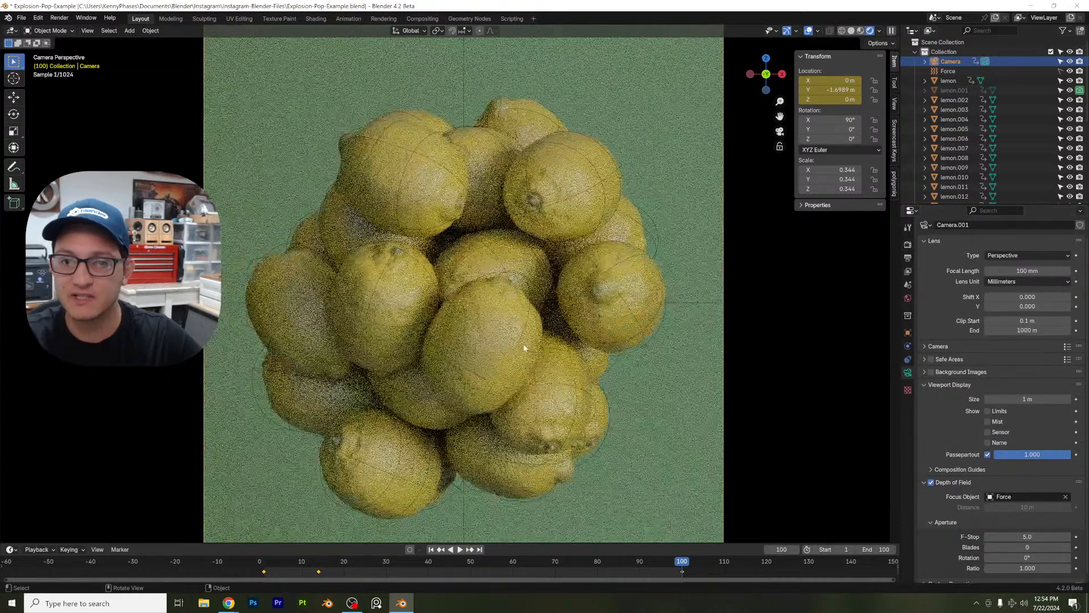
{"action": "key", "text": "ctrl+s"}
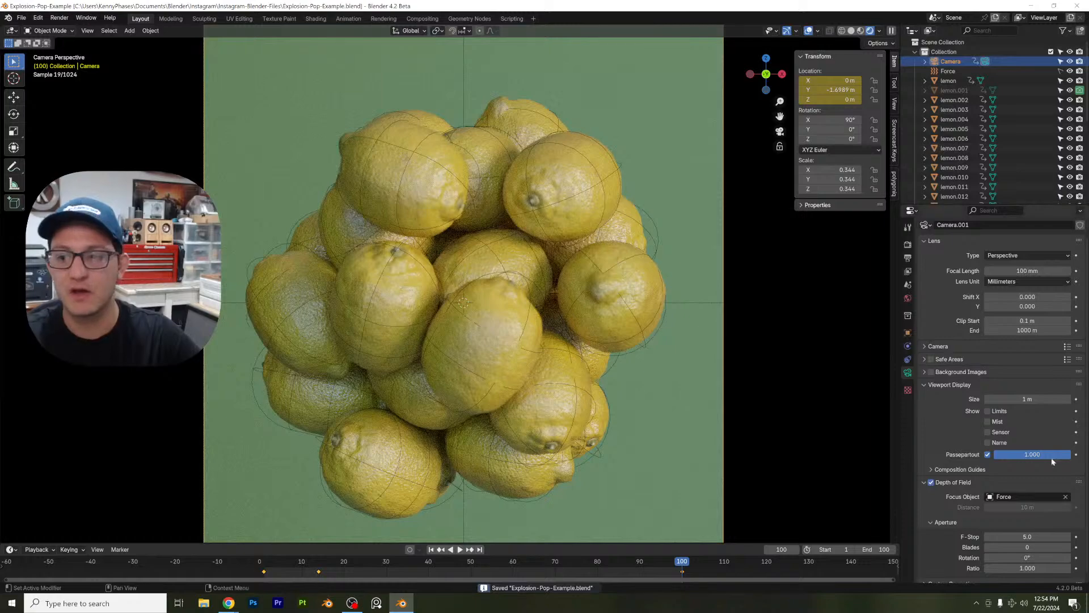
Step: Clear the camera's depth-of-field focus object and set the focus distance to 1.6 m so the lemons are sharp
{"action": "left_click", "coordinate": [1067, 496]}
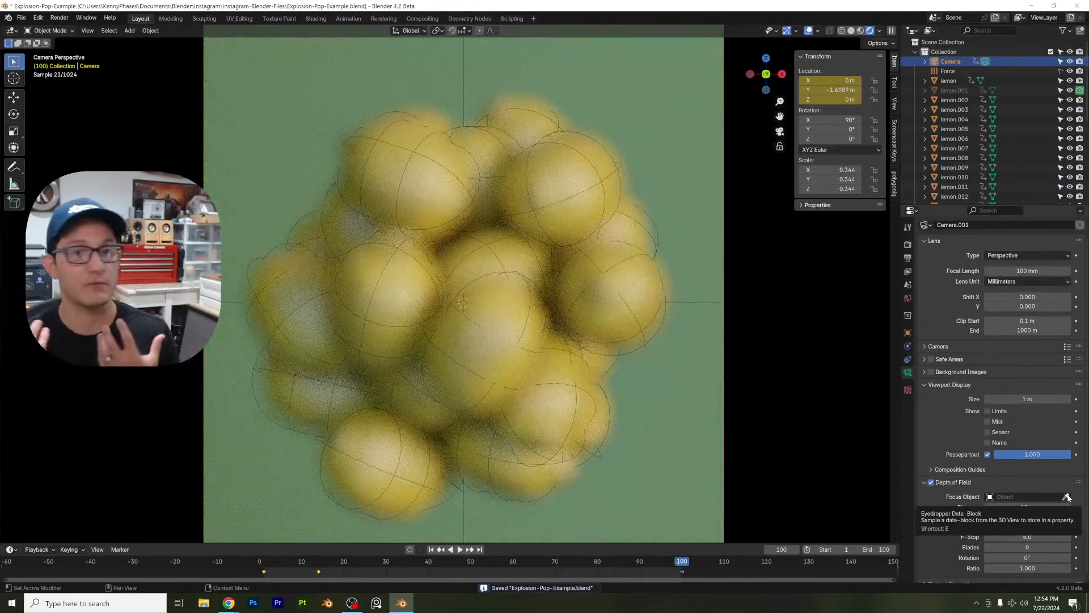
{"action": "scroll", "coordinate": [468, 328], "scroll_direction": "up", "scroll_amount": 1}
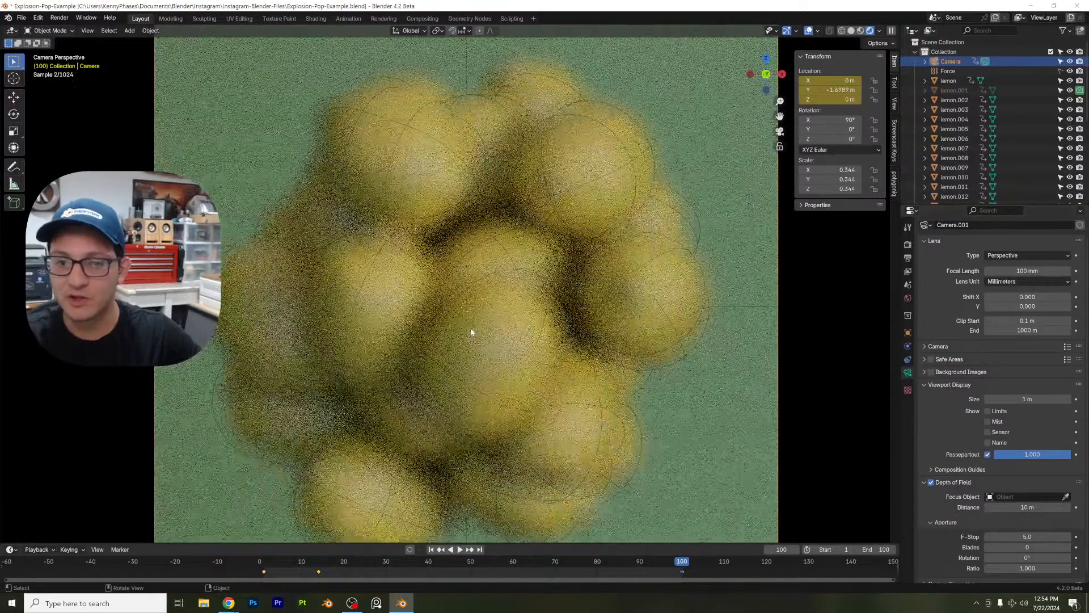
{"action": "scroll", "coordinate": [471, 332], "scroll_direction": "up", "scroll_amount": 4}
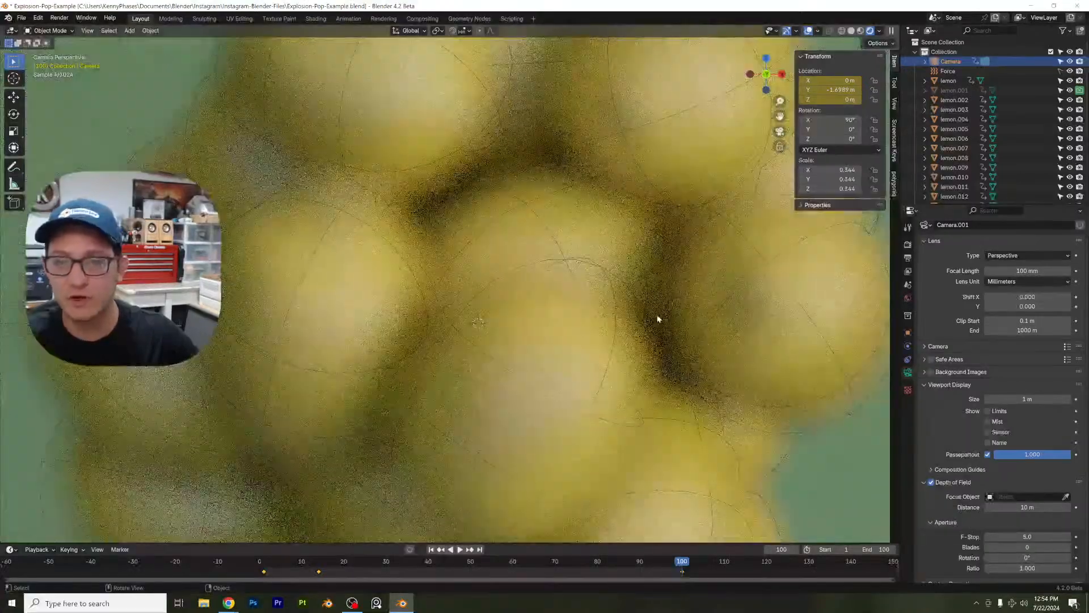
{"action": "left_click_drag", "start_coordinate": [1021, 507], "coordinate": [981, 507]}
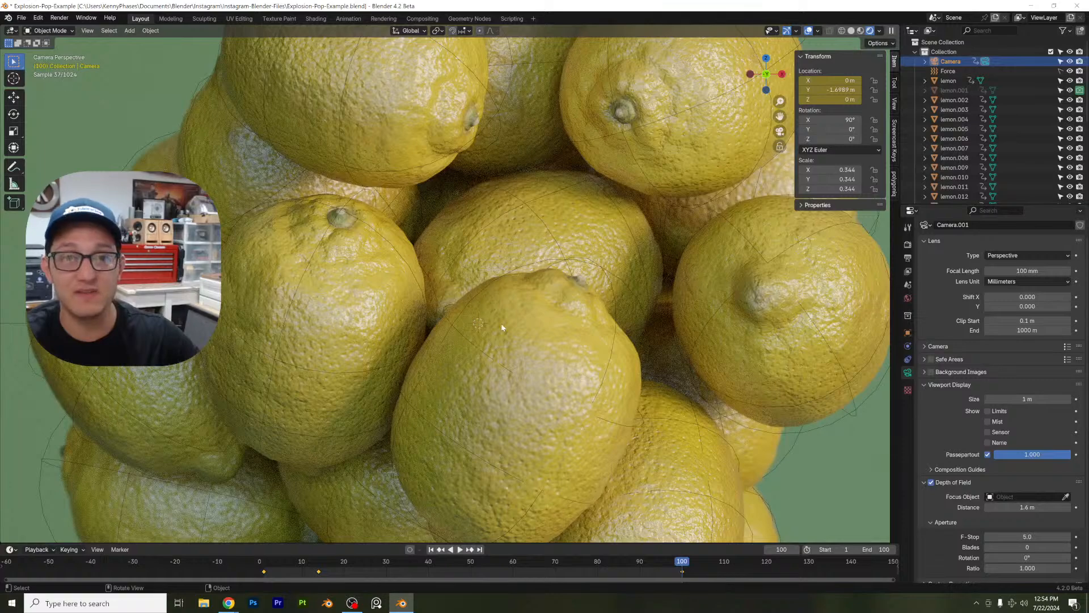
Step: Go to frame 1 and assign the center lemon, lemon.001, as the camera's depth-of-field focus object
{"action": "key", "text": "Home"}
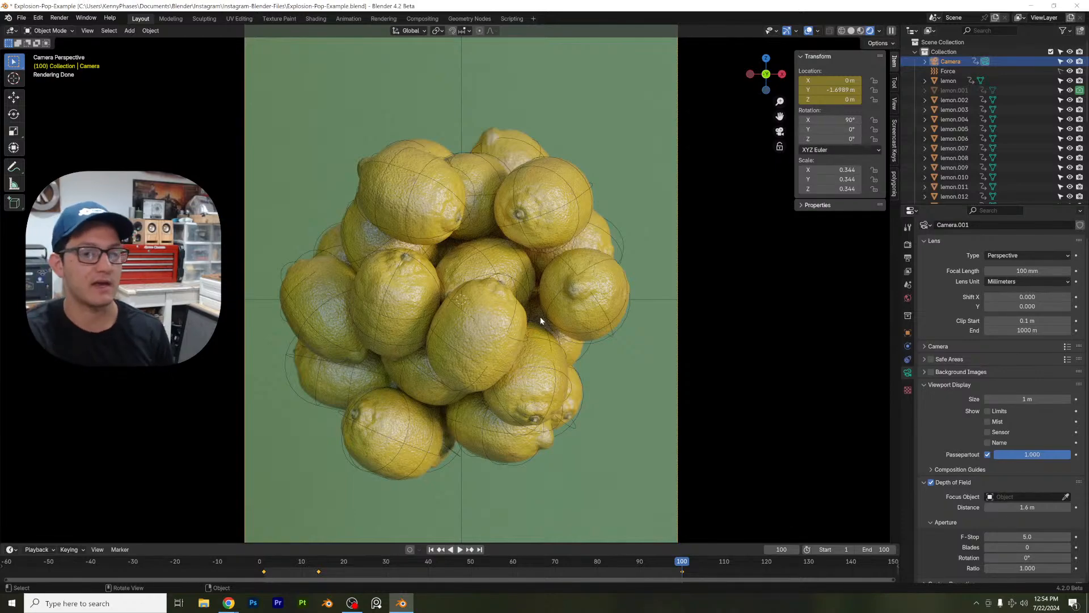
{"action": "left_click", "coordinate": [264, 559]}
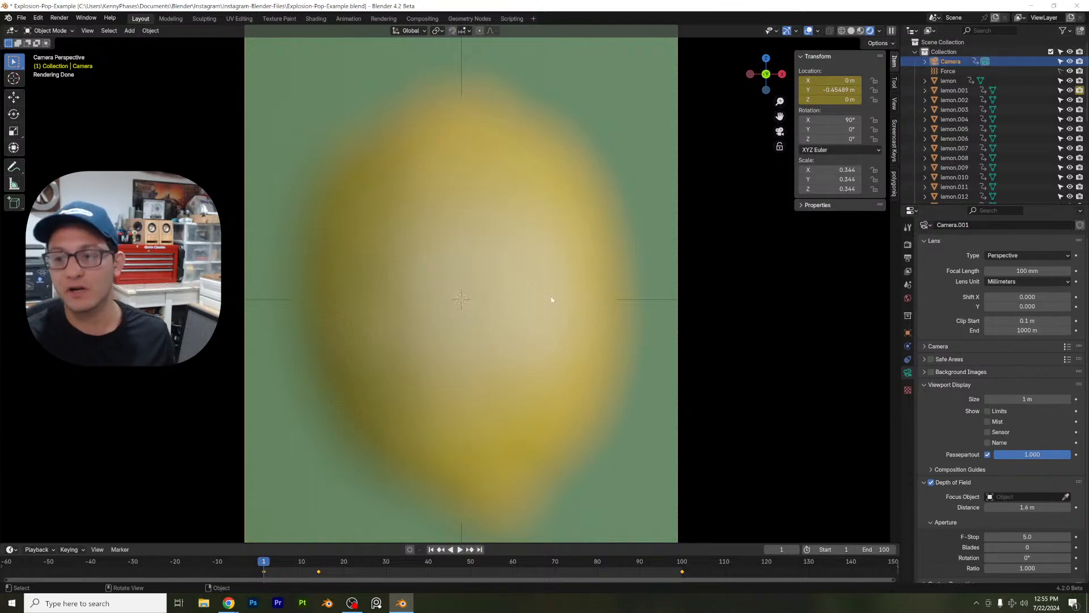
{"action": "left_click", "coordinate": [1066, 496]}
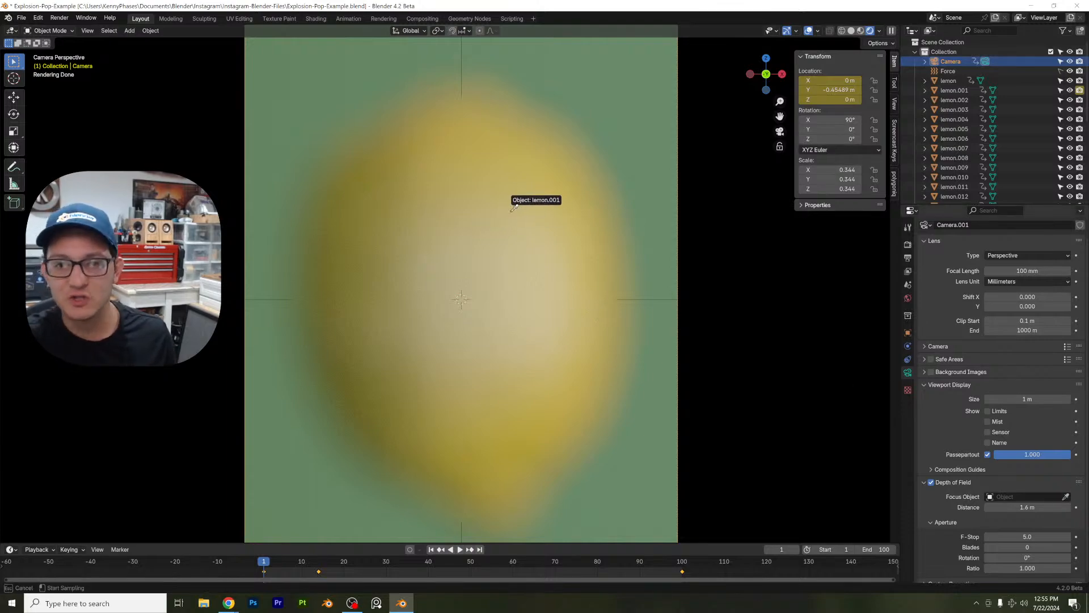
{"action": "left_click", "coordinate": [513, 208]}
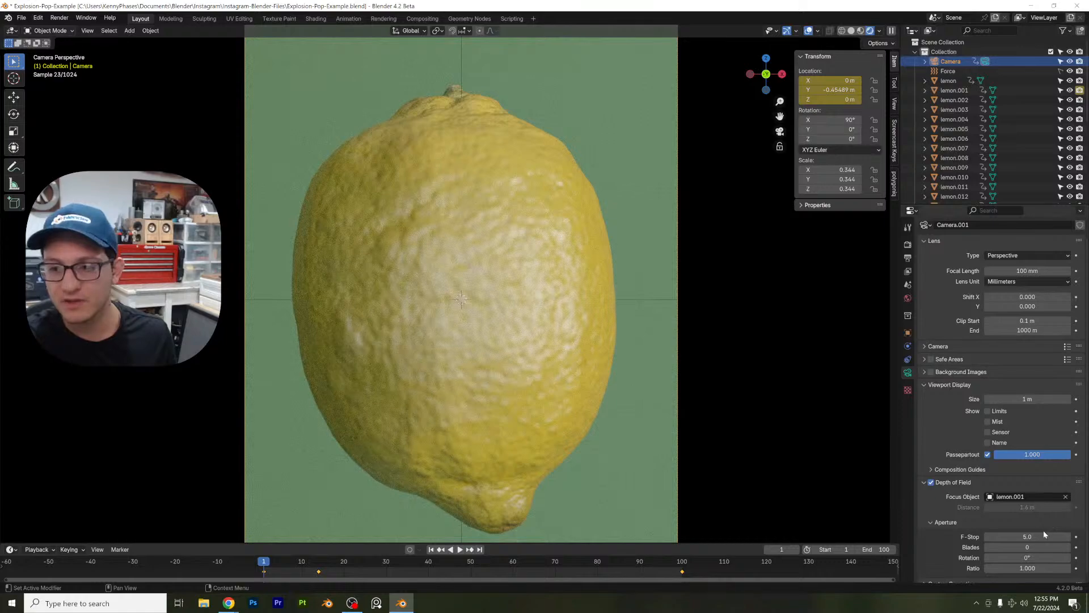
Step: Set the camera's aperture F-Stop to 8
{"action": "double_click", "coordinate": [1043, 536]}
{"action": "type", "text": "8"}
{"action": "key", "text": "Return"}
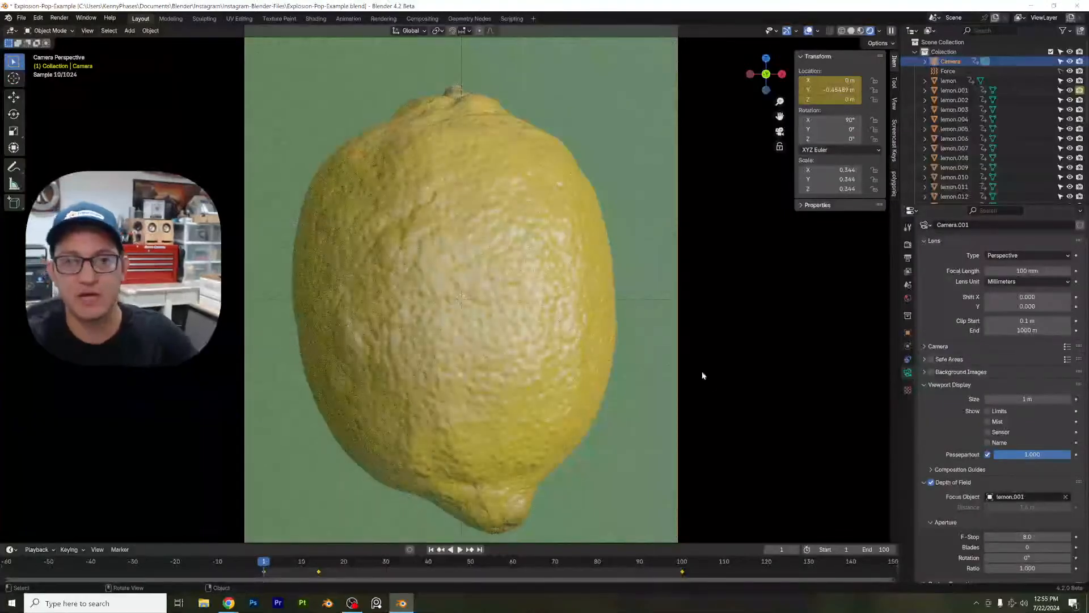
Step: Play back the lemon explosion several times in the rendered camera view, restarting from early frames, to check the focus
{"action": "scroll", "coordinate": [470, 261], "scroll_direction": "down", "scroll_amount": 3}
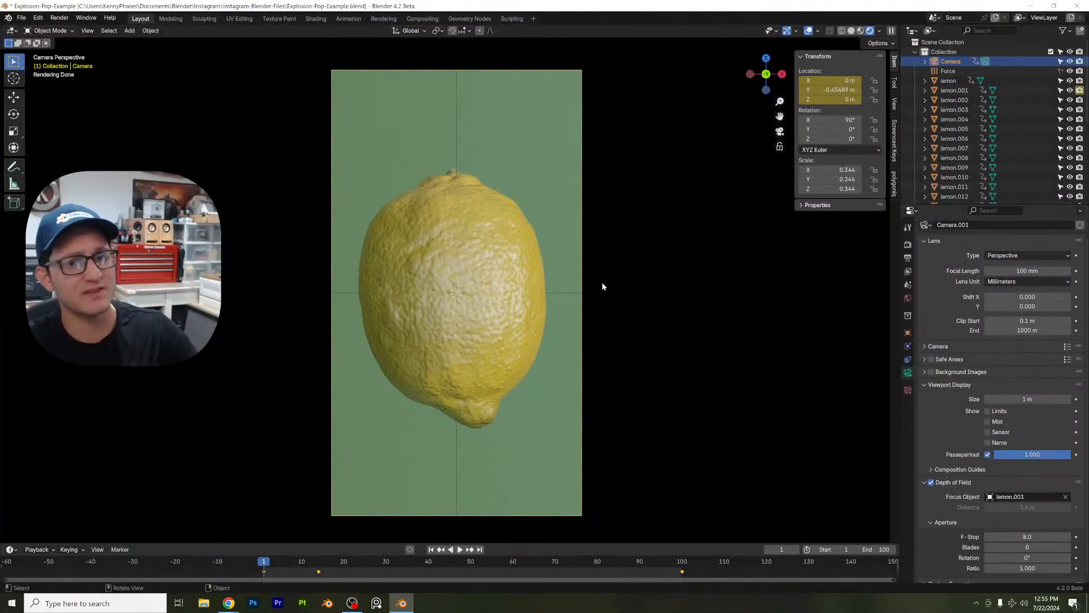
{"action": "key", "text": "space"}
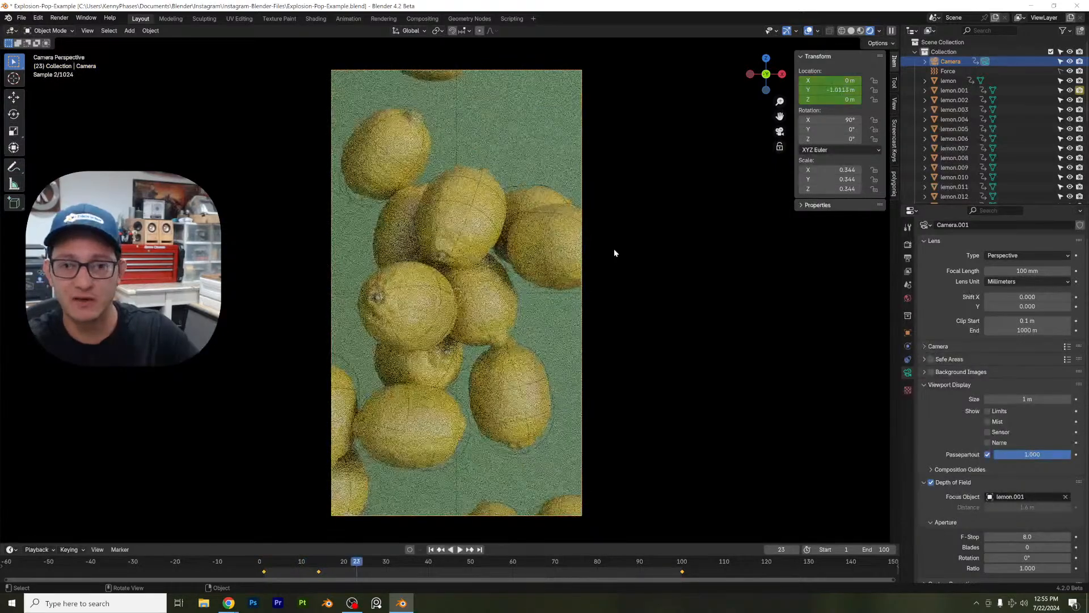
{"action": "left_click_drag", "start_coordinate": [316, 564], "coordinate": [295, 565]}
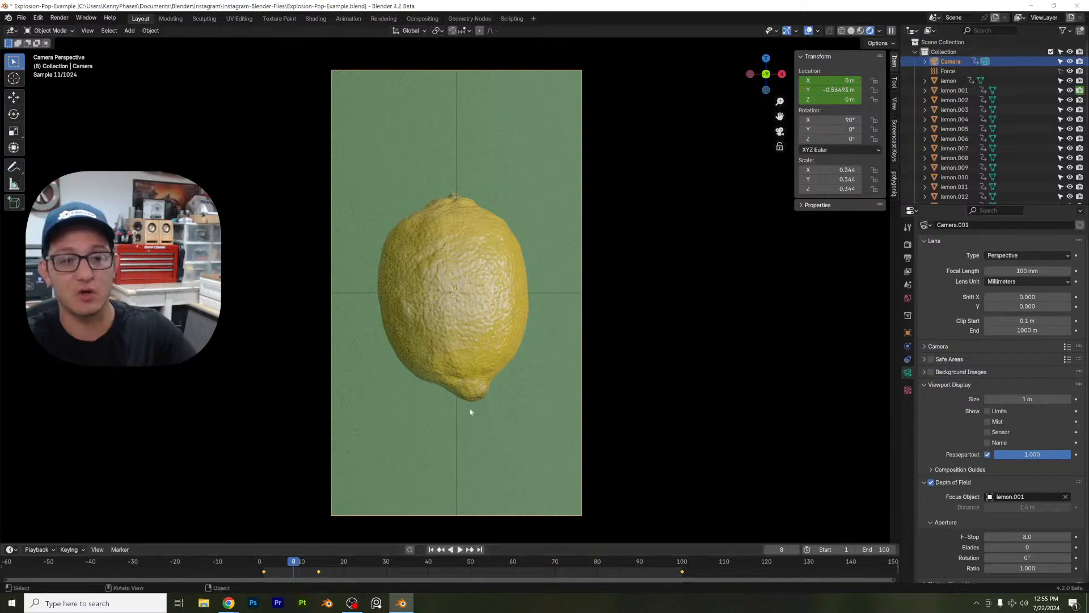
{"action": "key", "text": "space"}
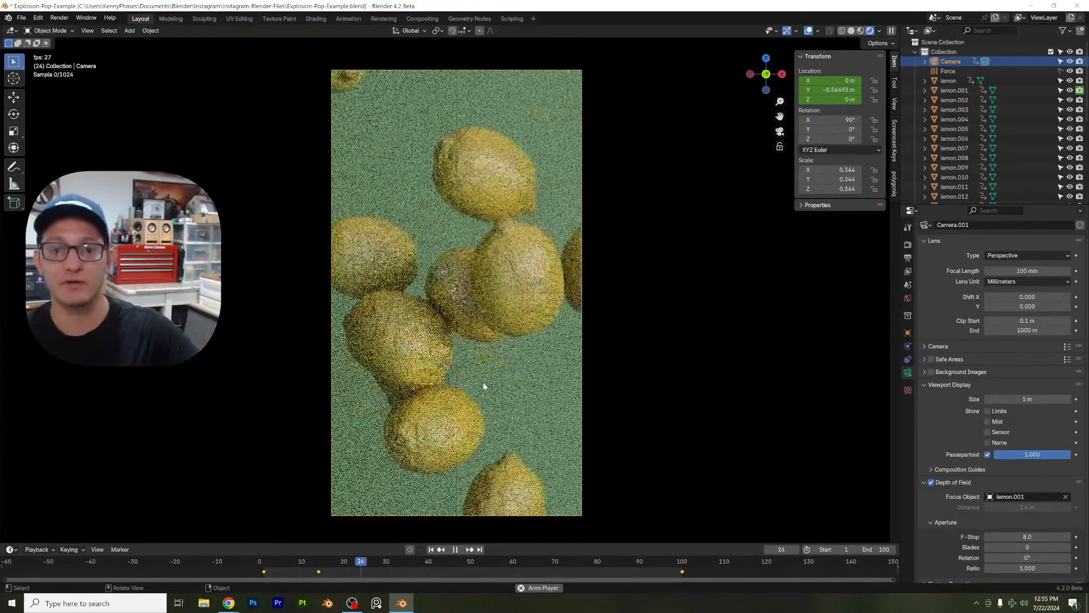
{"action": "key", "text": "space"}
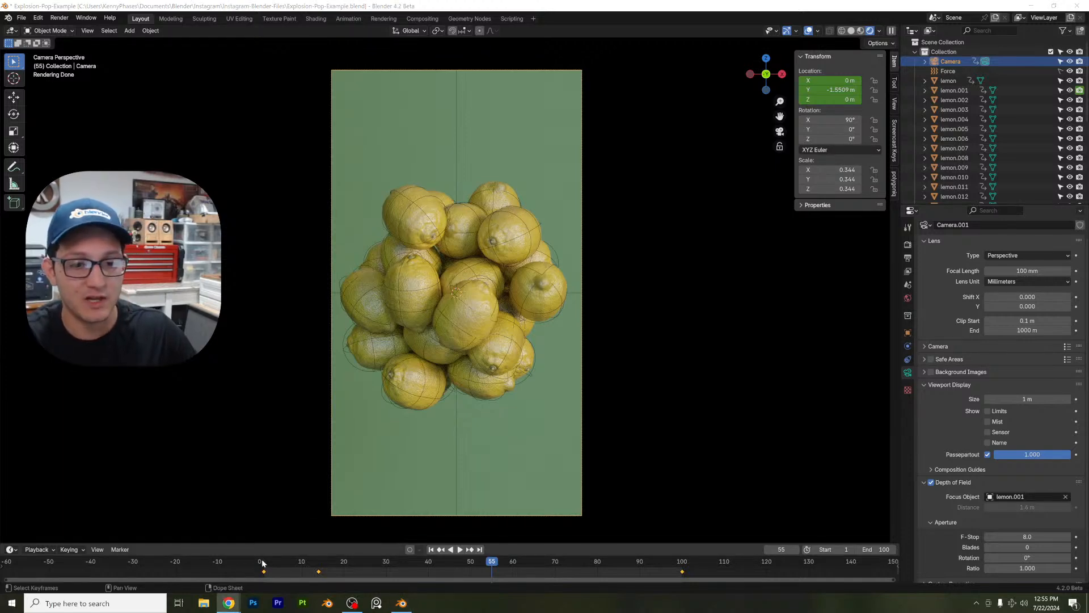
{"action": "left_click_drag", "start_coordinate": [261, 559], "coordinate": [273, 562]}
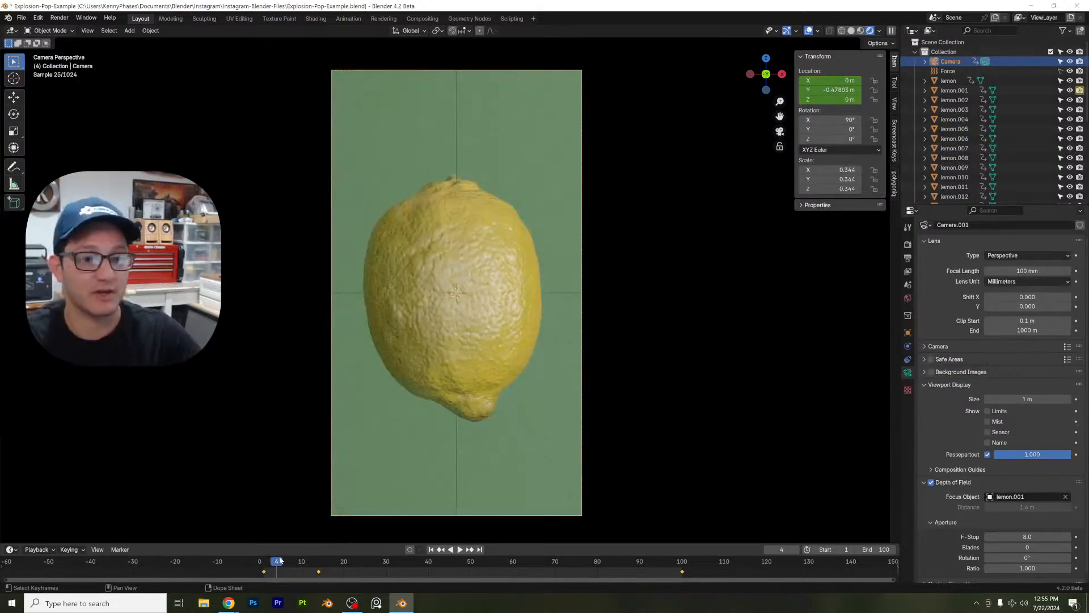
{"action": "key", "text": "space"}
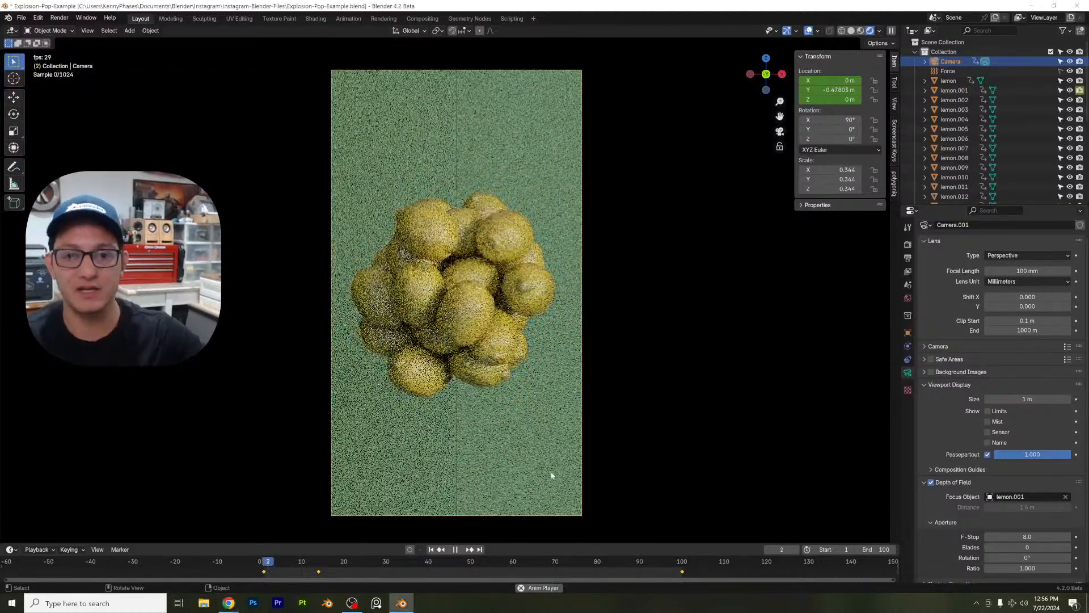
{"action": "key", "text": "space"}
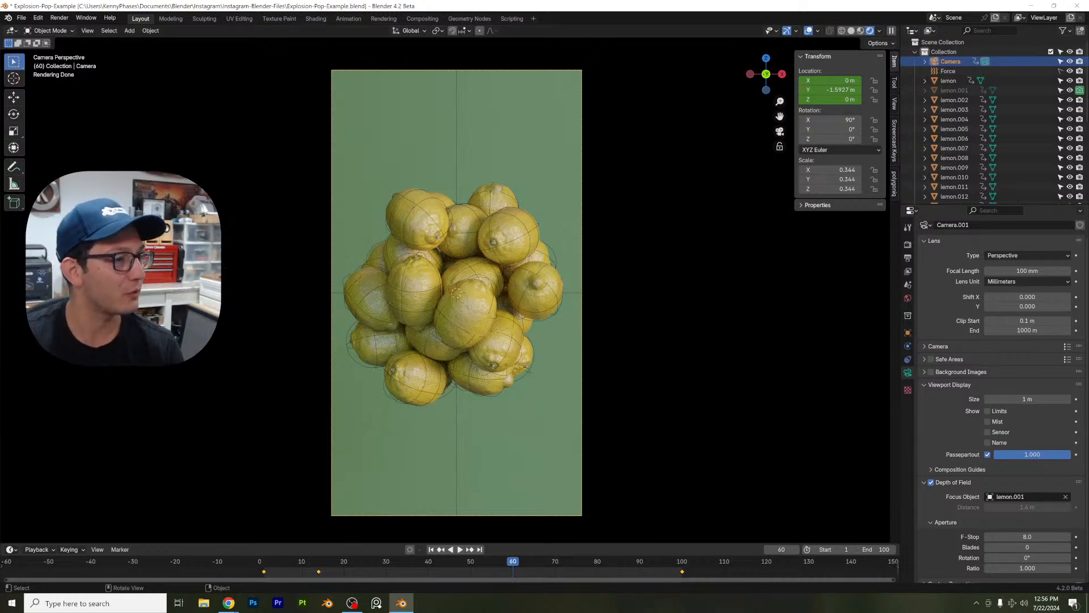
Step: Switch to Chrome and look through the CORE Fundamentals page on cgcookie.com down to its list of courses
{"action": "left_click_drag", "start_coordinate": [446, 612], "coordinate": [448, 2]}
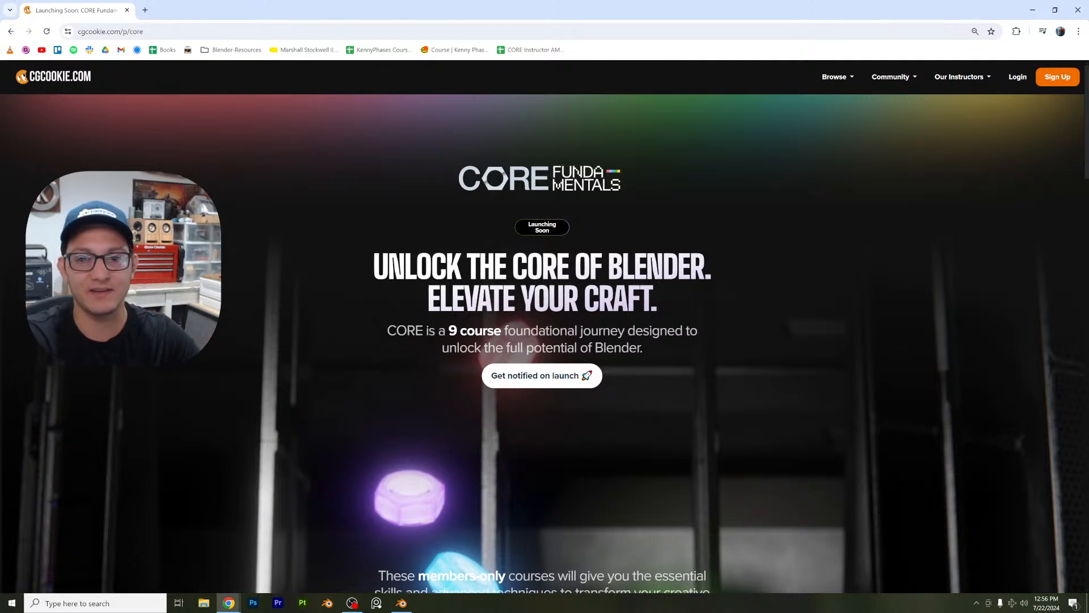
{"action": "triple_click", "coordinate": [656, 267]}
{"action": "left_click", "coordinate": [655, 266]}
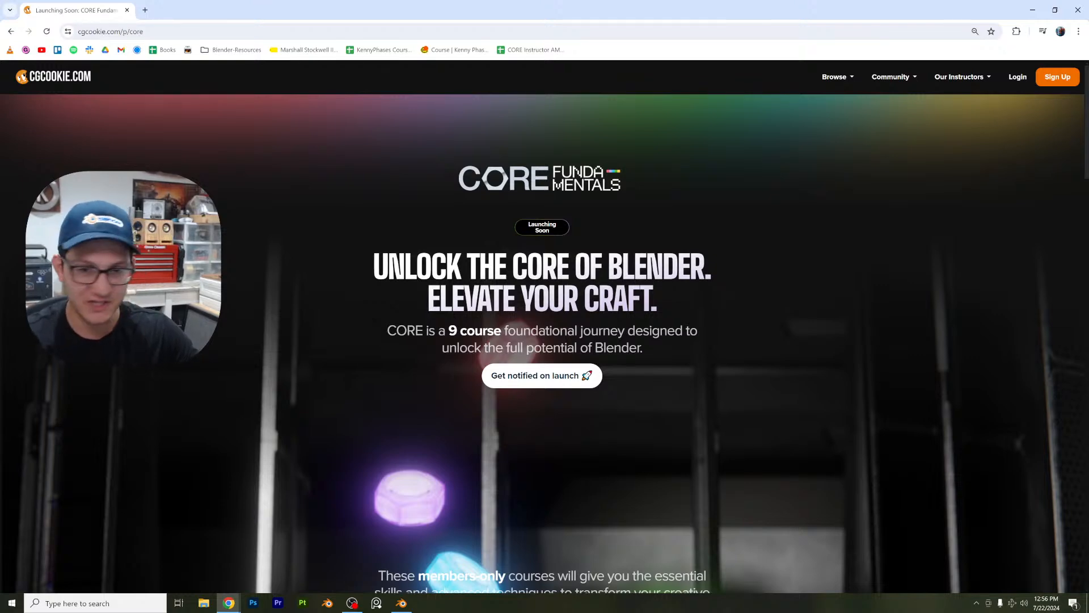
{"action": "scroll", "coordinate": [602, 273], "scroll_direction": "down", "scroll_amount": 4}
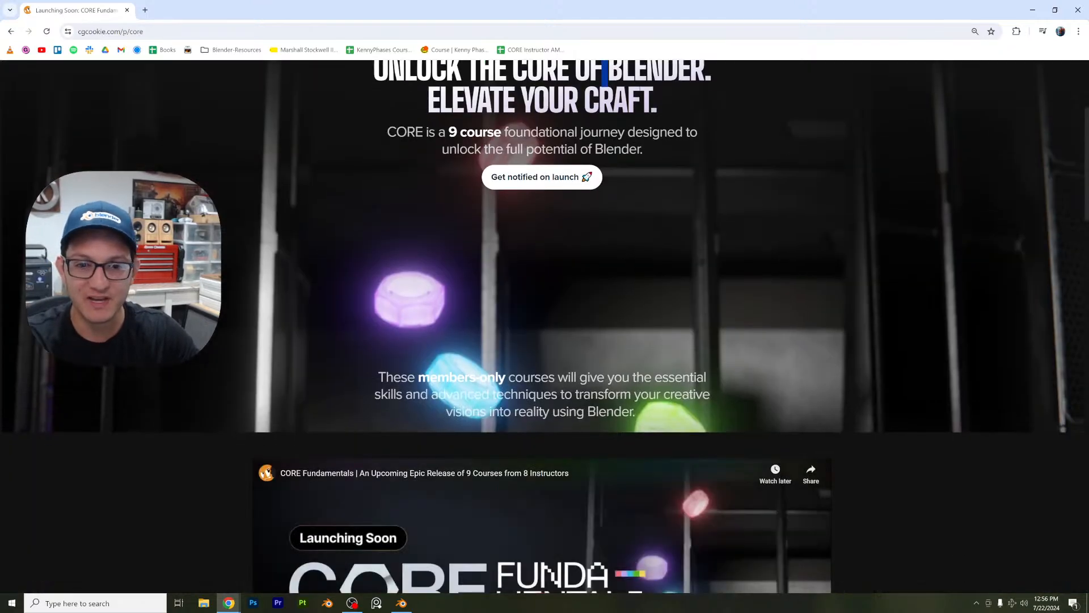
{"action": "scroll", "coordinate": [602, 273], "scroll_direction": "down", "scroll_amount": 4}
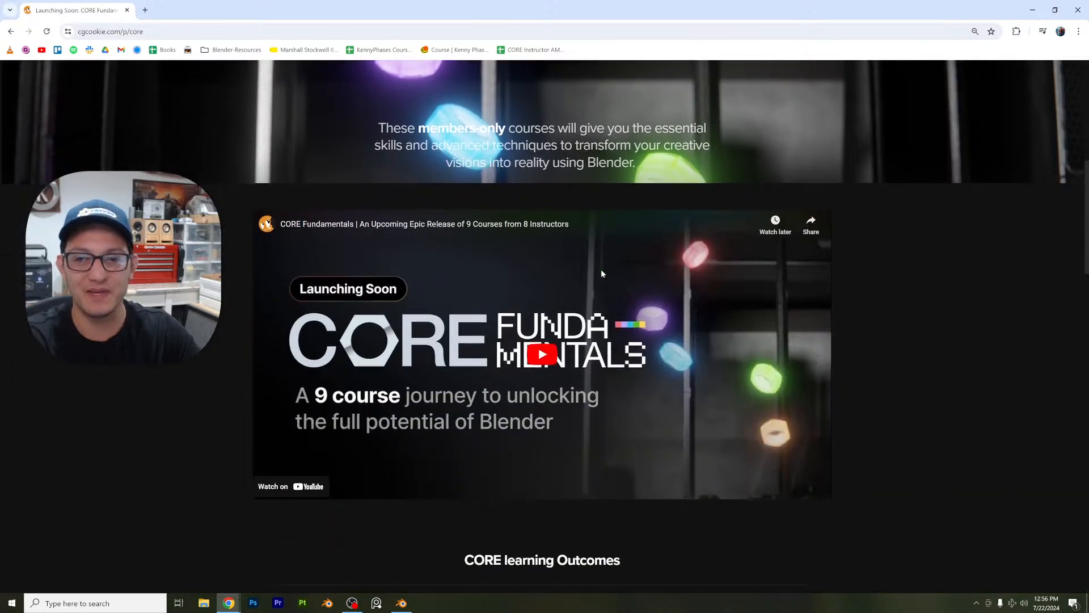
{"action": "scroll", "coordinate": [834, 334], "scroll_direction": "down", "scroll_amount": 3}
{"action": "scroll", "coordinate": [834, 335], "scroll_direction": "down", "scroll_amount": 5}
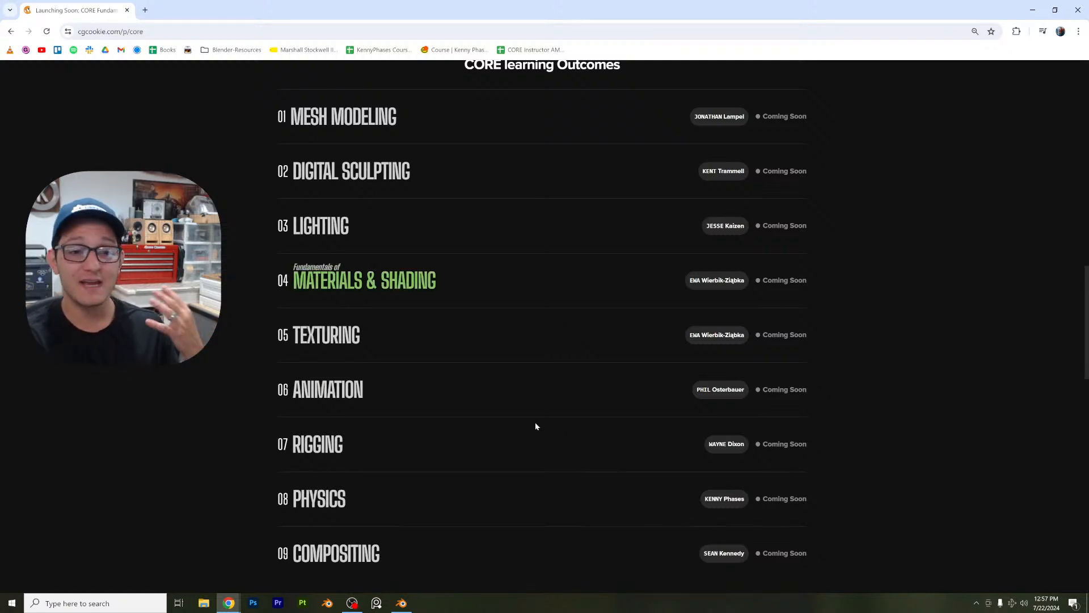
{"action": "scroll", "coordinate": [243, 397], "scroll_direction": "down", "scroll_amount": 1}
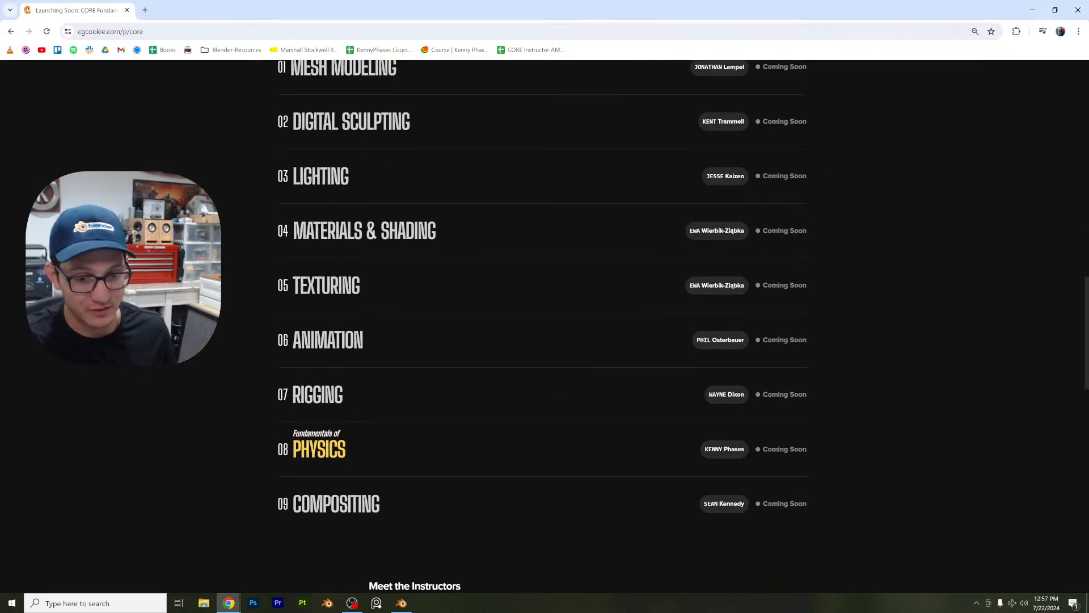
Step: Examine the course list, highlighting the Physics and Compositing entries, and return to the trailer video above it
{"action": "left_click_drag", "start_coordinate": [349, 454], "coordinate": [283, 445]}
{"action": "left_click", "coordinate": [253, 424]}
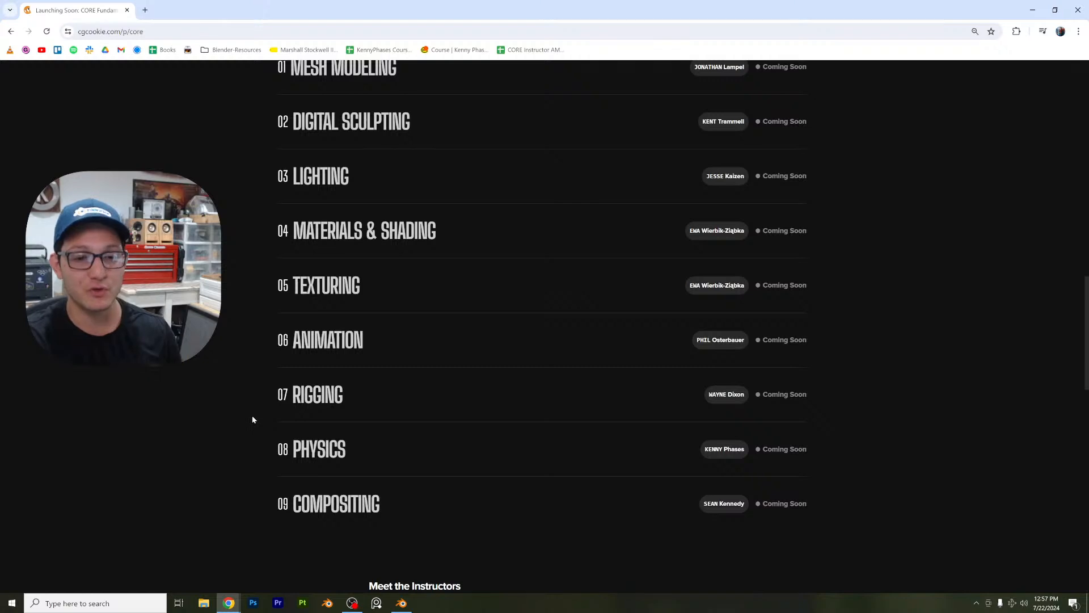
{"action": "scroll", "coordinate": [253, 420], "scroll_direction": "down", "scroll_amount": 1}
{"action": "left_click_drag", "start_coordinate": [404, 452], "coordinate": [280, 454]}
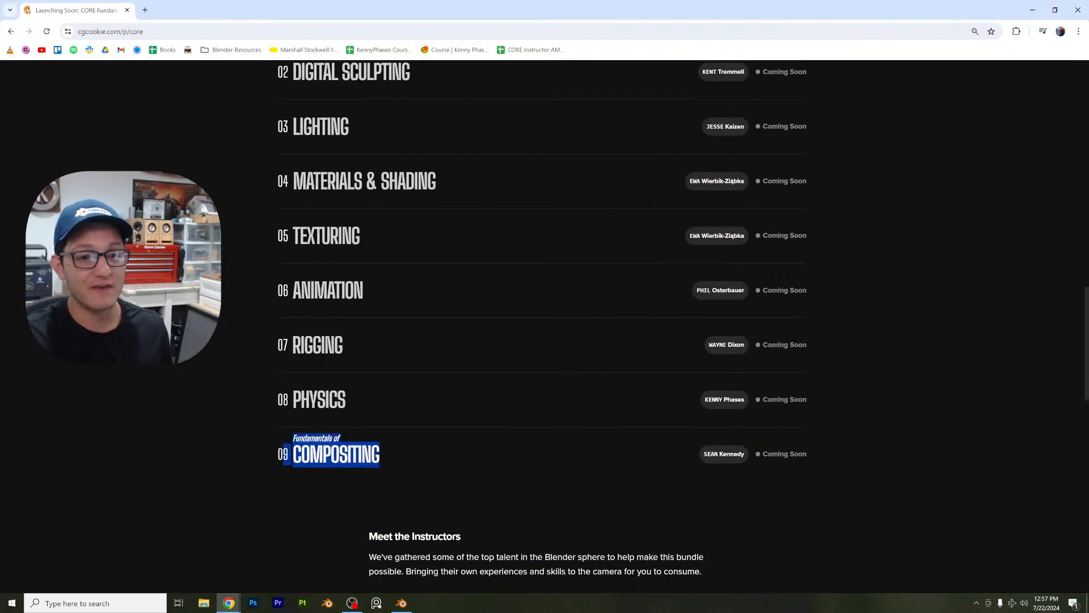
{"action": "left_click", "coordinate": [231, 419]}
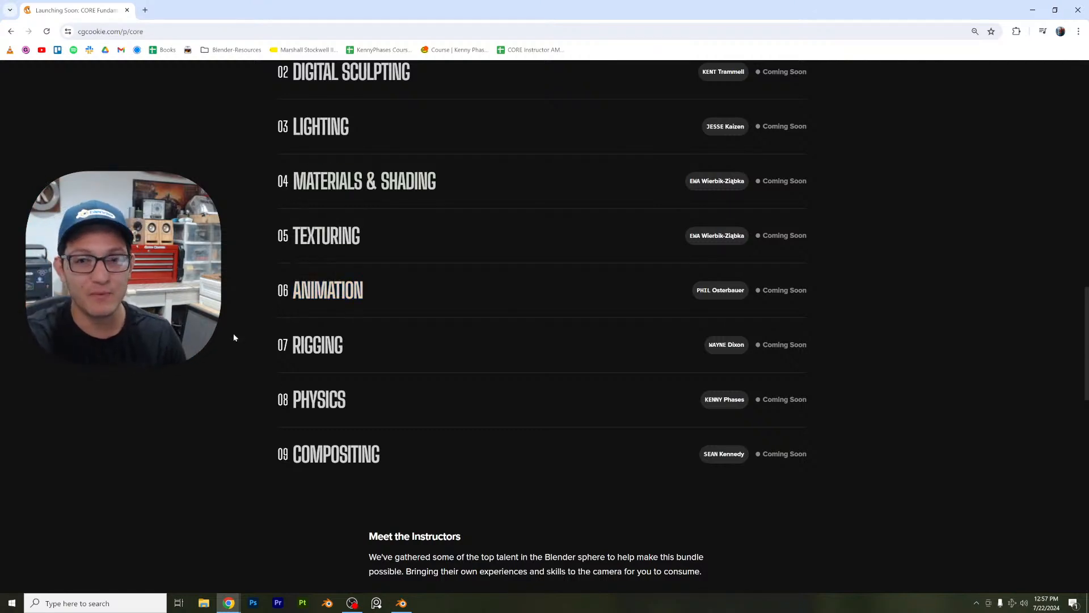
{"action": "scroll", "coordinate": [233, 337], "scroll_direction": "up", "scroll_amount": 3}
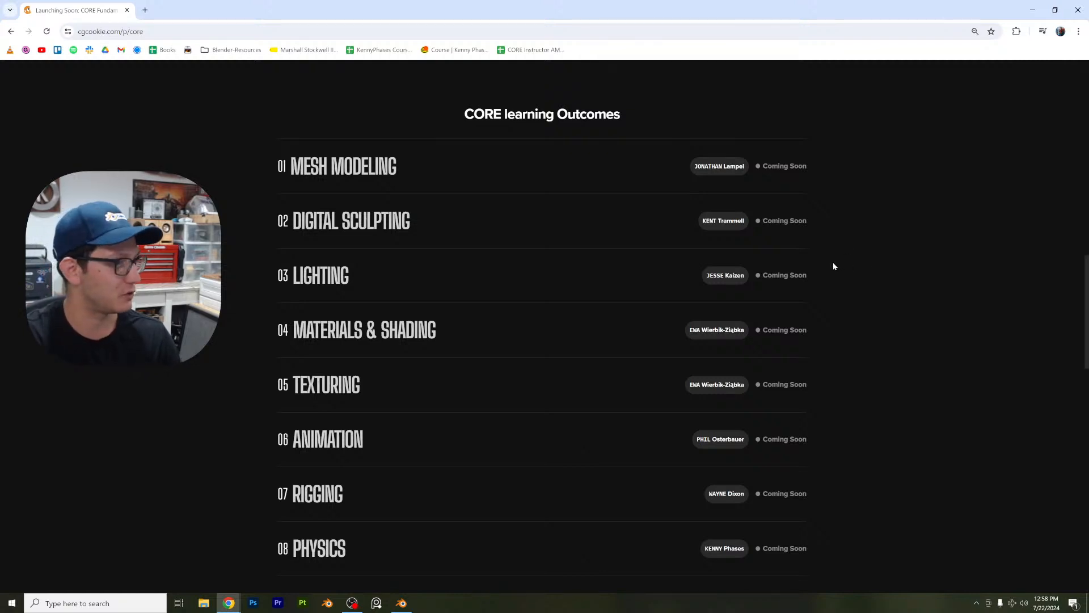
{"action": "scroll", "coordinate": [831, 262], "scroll_direction": "down", "scroll_amount": 3}
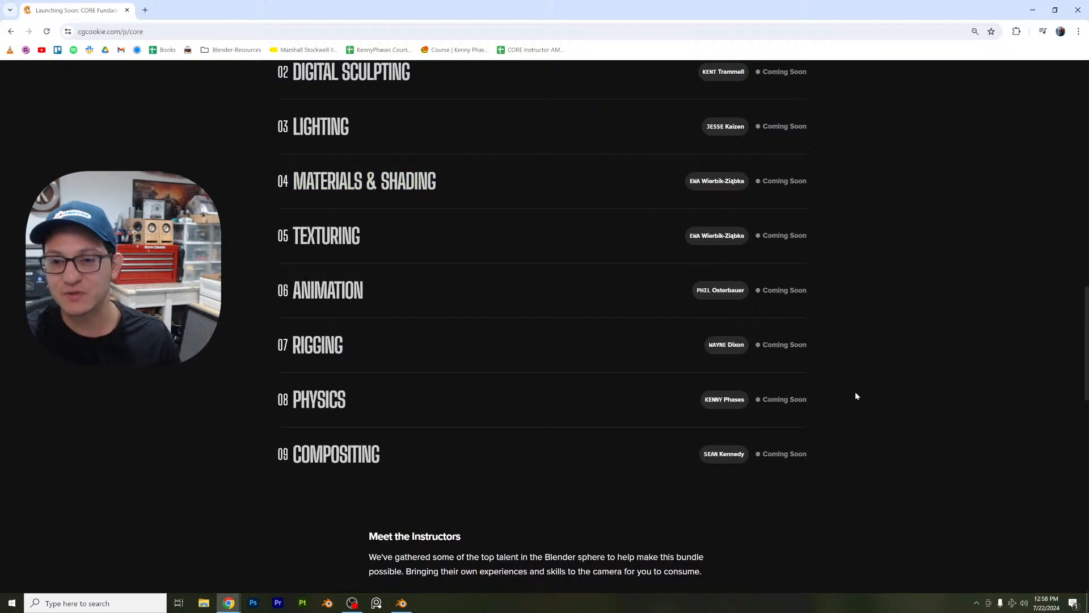
{"action": "scroll", "coordinate": [885, 406], "scroll_direction": "up", "scroll_amount": 1}
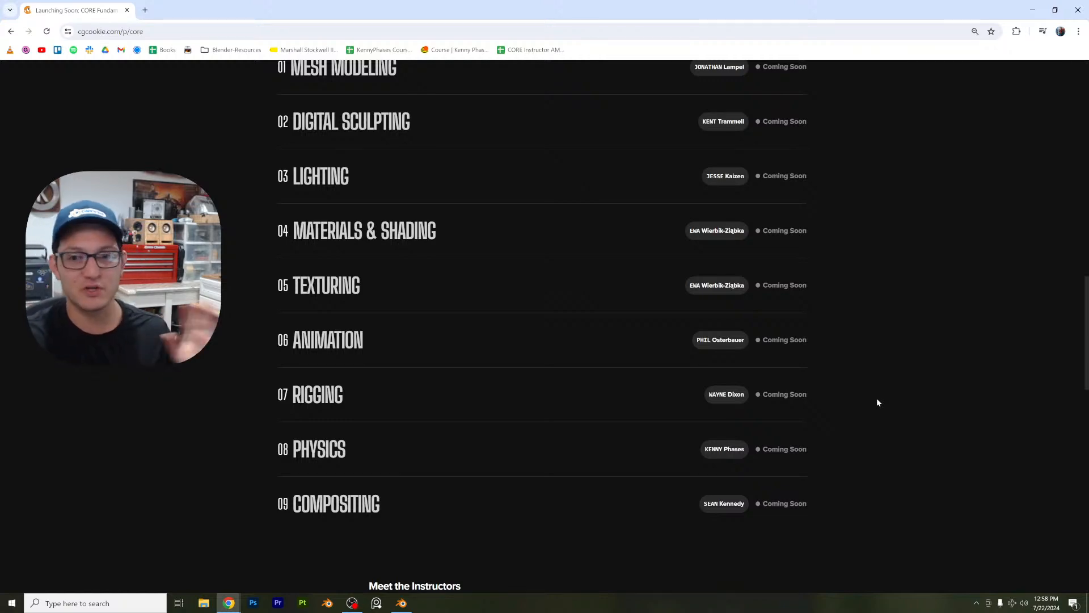
{"action": "scroll", "coordinate": [876, 400], "scroll_direction": "up", "scroll_amount": 10}
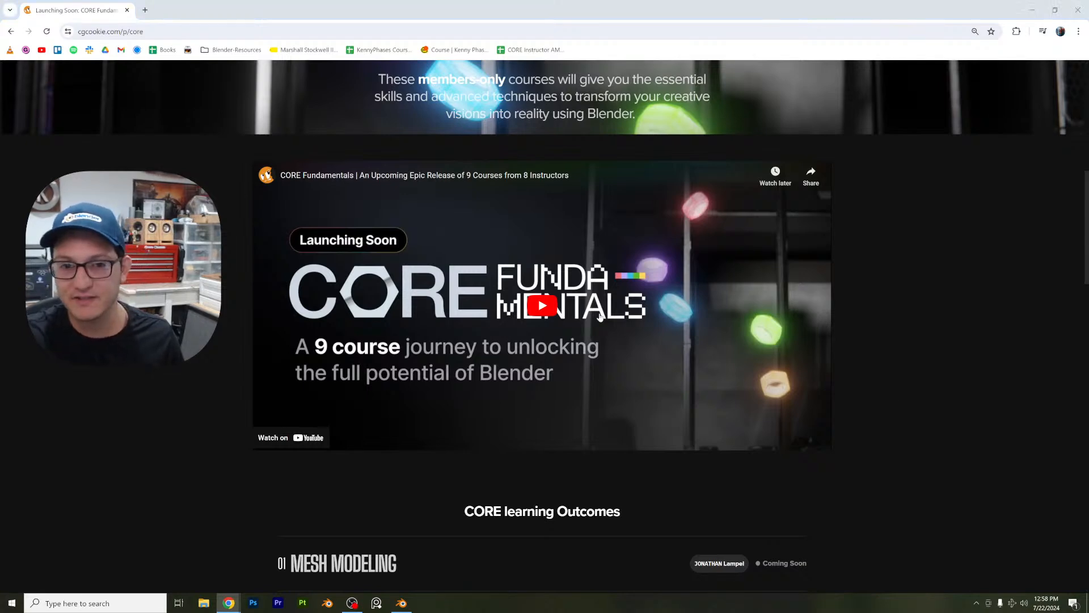
Step: Play the CORE Fundamentals trailer with its sound muted, and return to the beginning of the page
{"action": "left_click", "coordinate": [531, 305]}
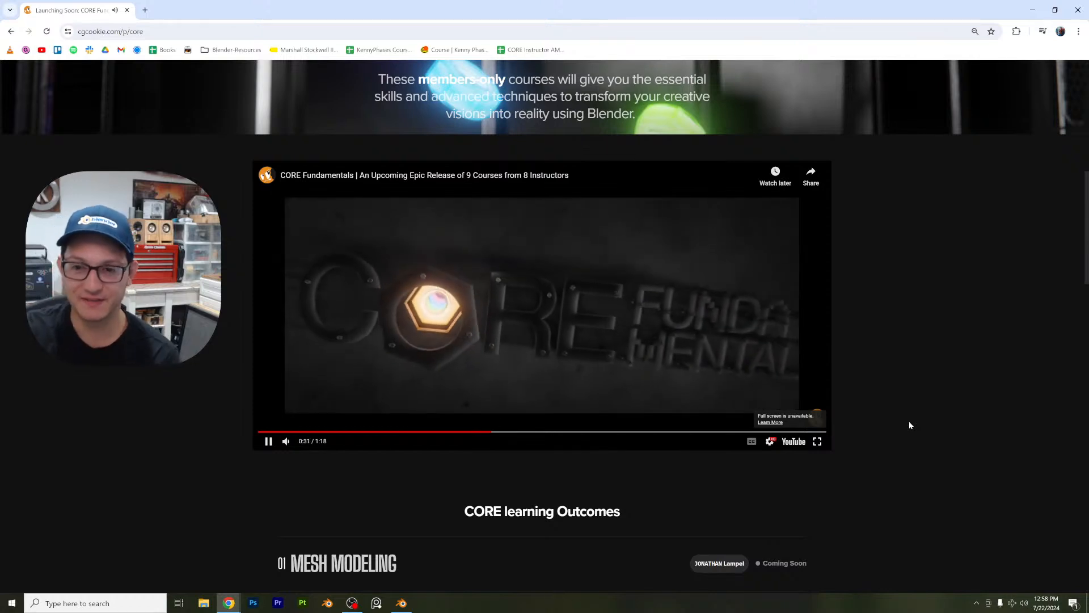
{"action": "left_click", "coordinate": [287, 442]}
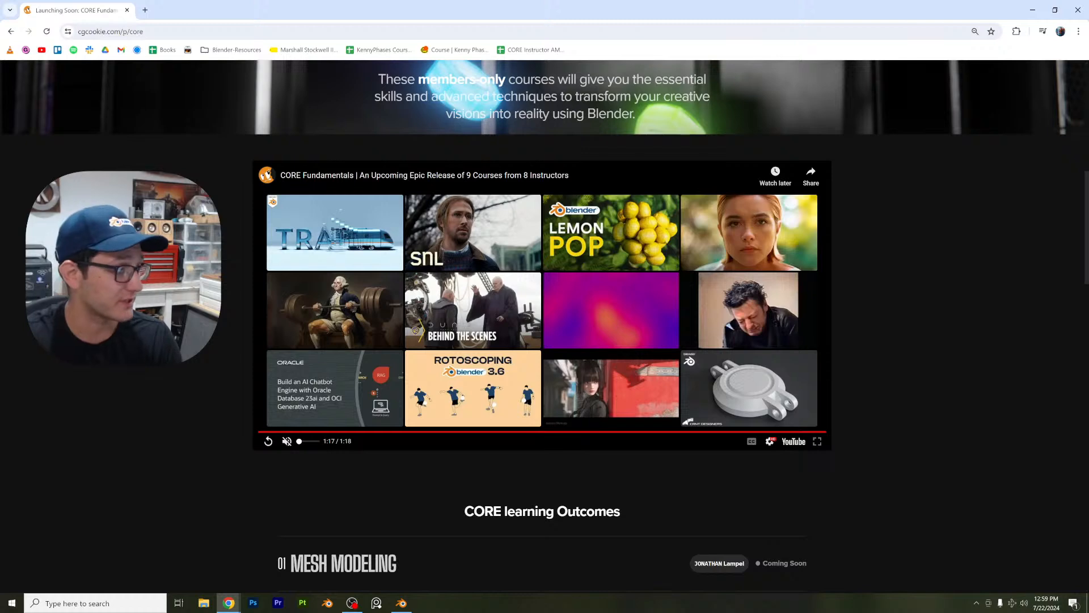
{"action": "scroll", "coordinate": [253, 280], "scroll_direction": "up", "scroll_amount": 9}
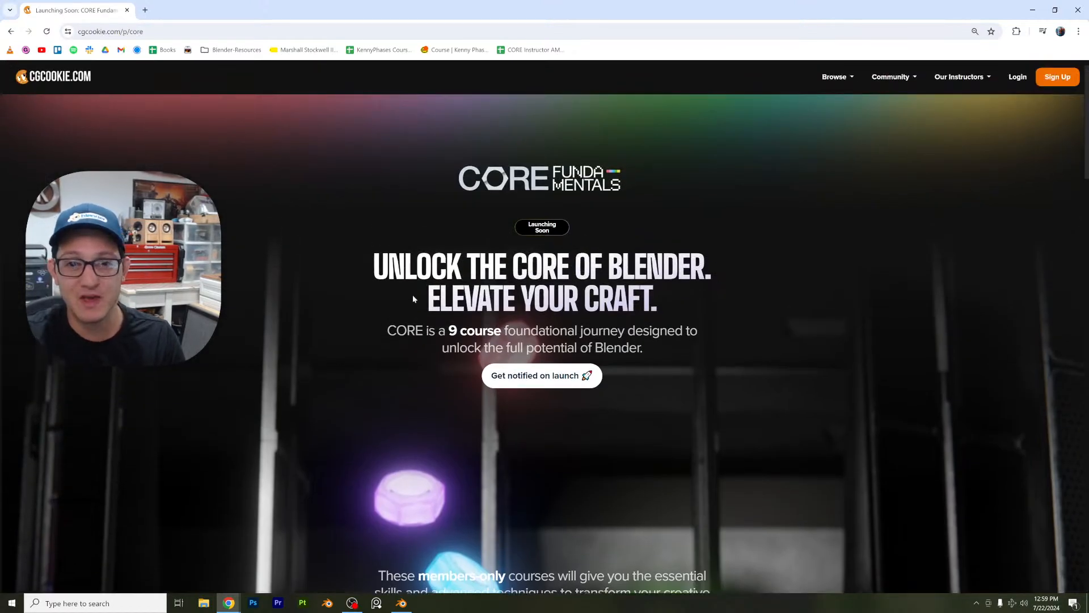
Step: Switch back to Blender and preview the animation from frame 1 in Solid shading with an enlarged timeline area
{"action": "left_click", "coordinate": [1032, 10]}
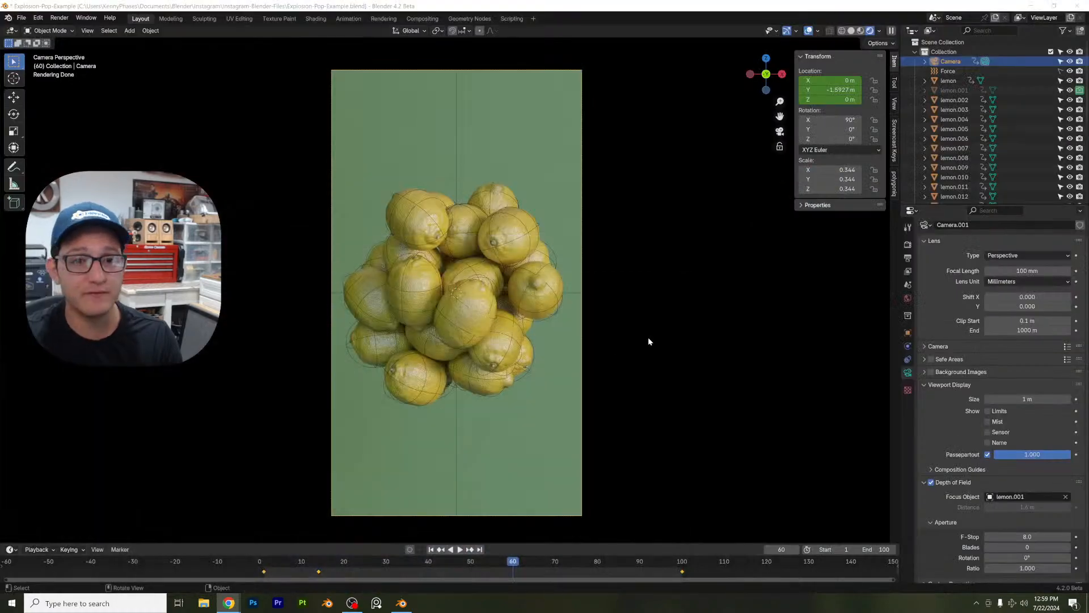
{"action": "scroll", "coordinate": [648, 341], "scroll_direction": "up", "scroll_amount": 4}
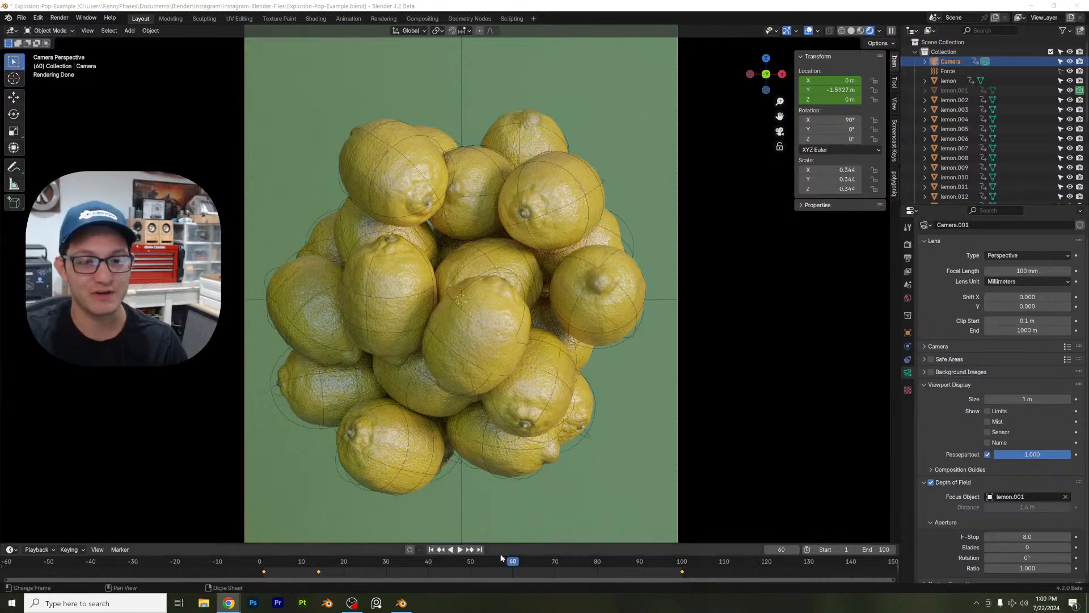
{"action": "left_click", "coordinate": [851, 31]}
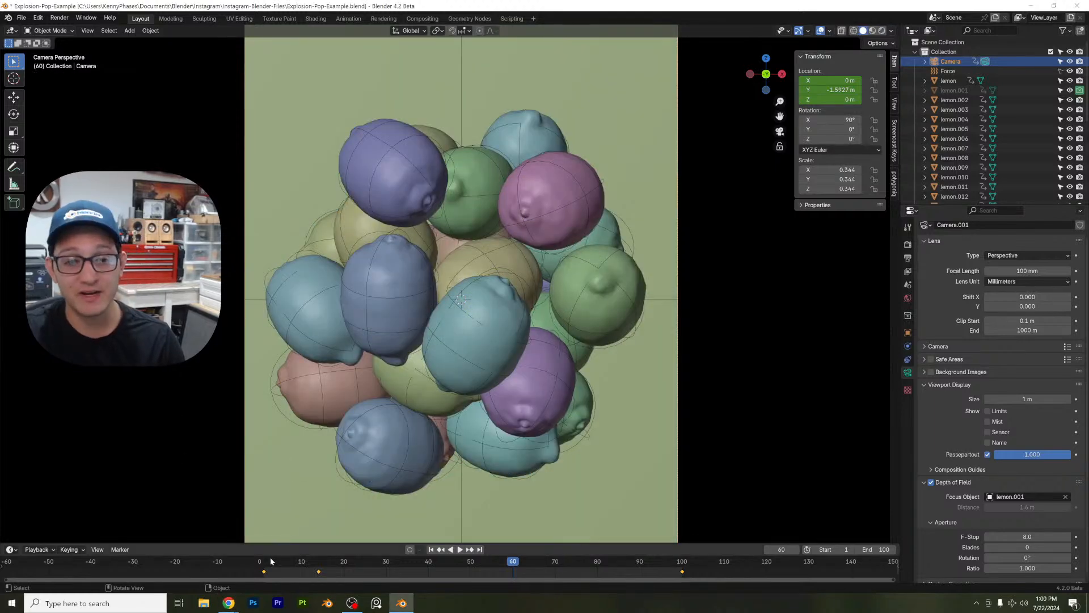
{"action": "key", "text": "shift+Left"}
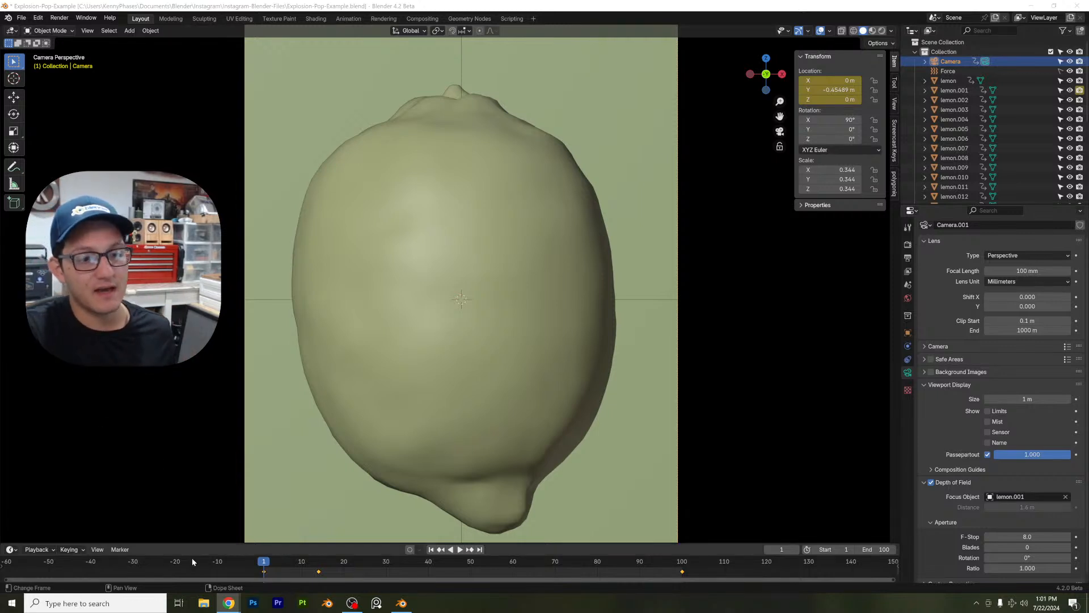
{"action": "left_click_drag", "start_coordinate": [191, 544], "coordinate": [186, 488]}
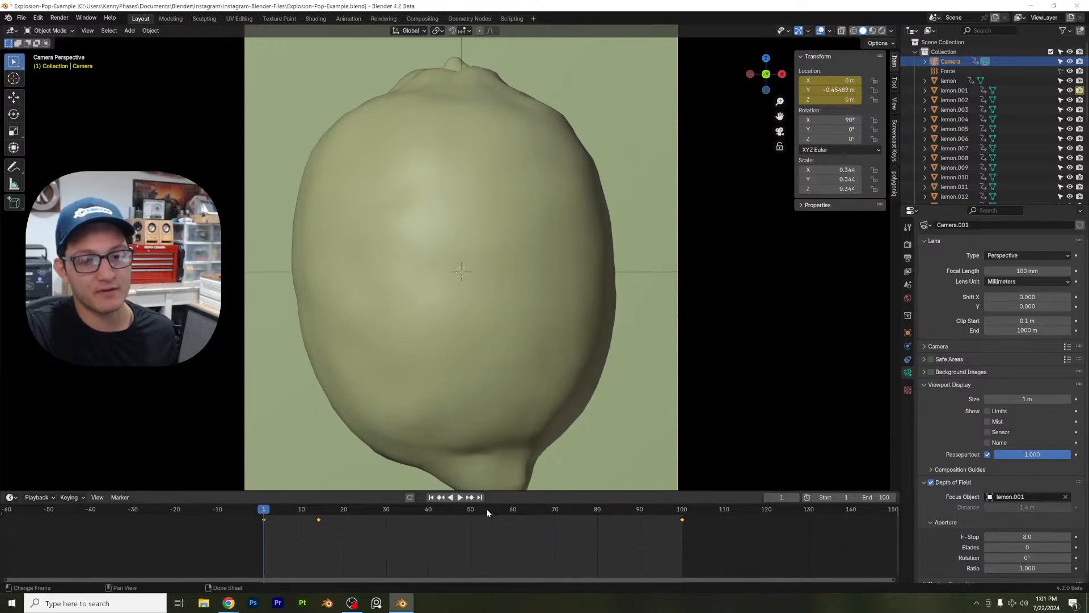
{"action": "left_click", "coordinate": [455, 497]}
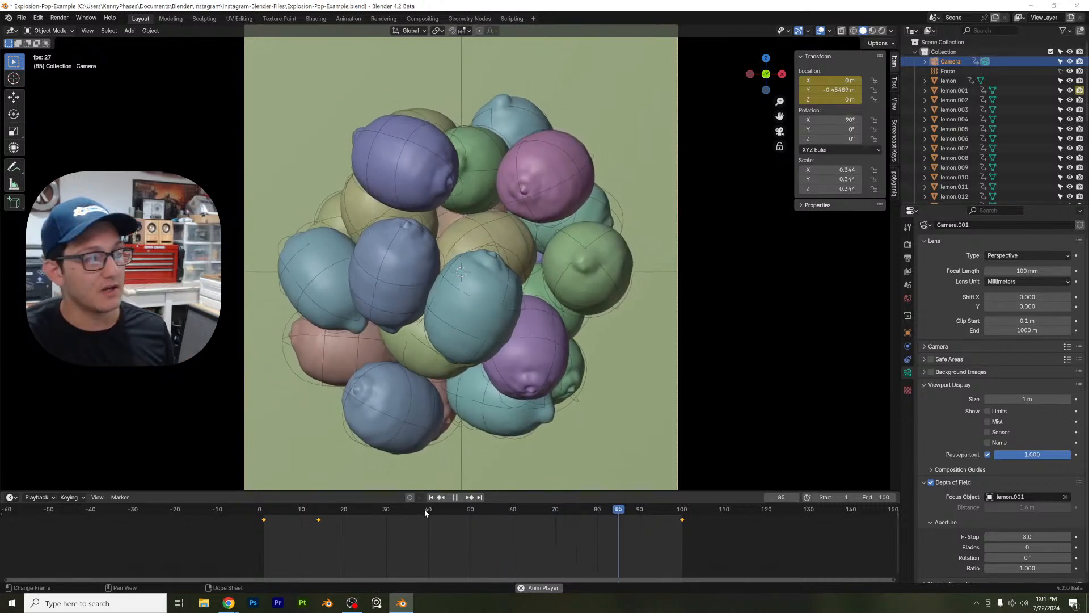
{"action": "left_click", "coordinate": [455, 497]}
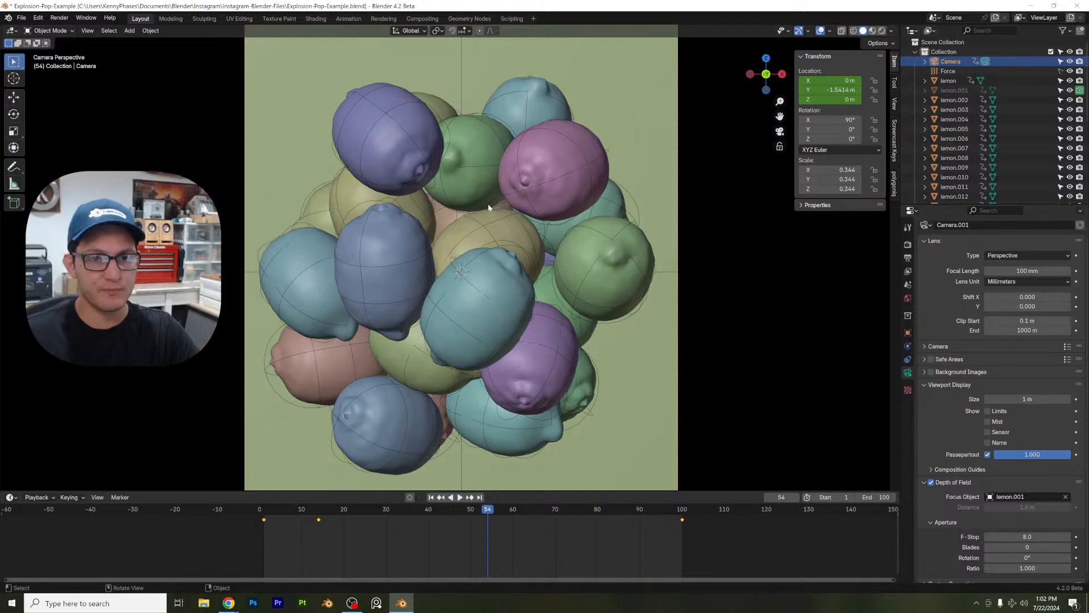
Step: Return the viewport to Rendered shading, shrink the timeline area, and inspect the lemons up close at frame 54
{"action": "left_click", "coordinate": [882, 31]}
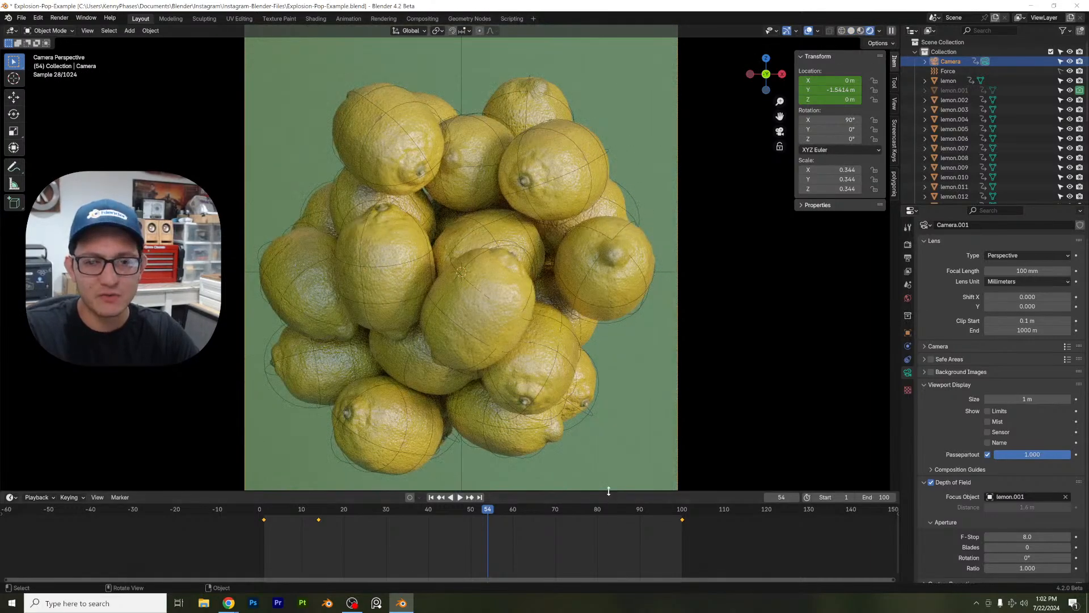
{"action": "left_click_drag", "start_coordinate": [609, 491], "coordinate": [609, 534]}
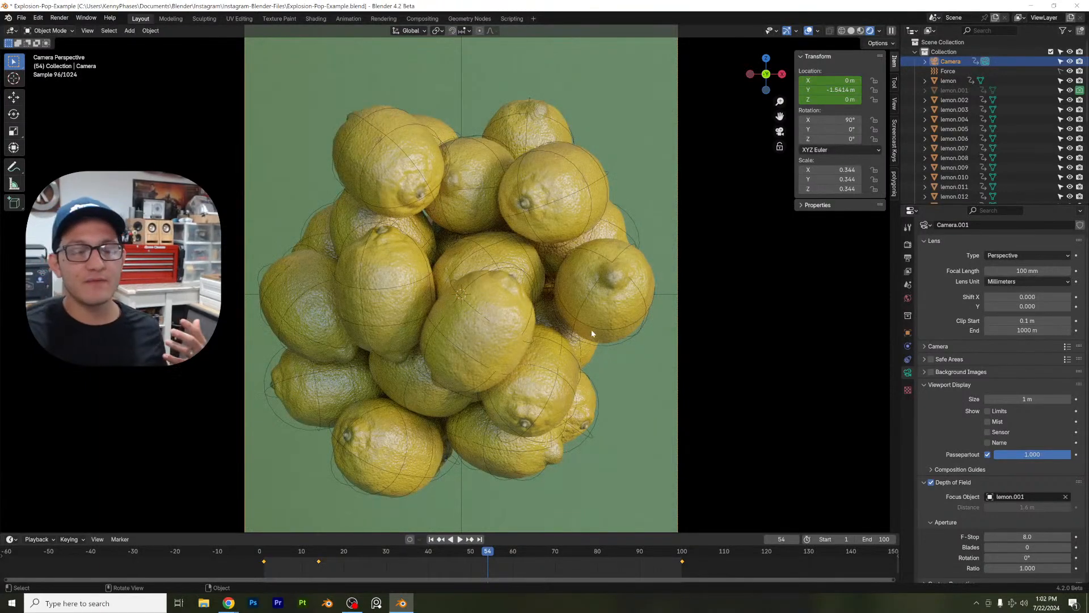
{"action": "scroll", "coordinate": [514, 272], "scroll_direction": "up", "scroll_amount": 3}
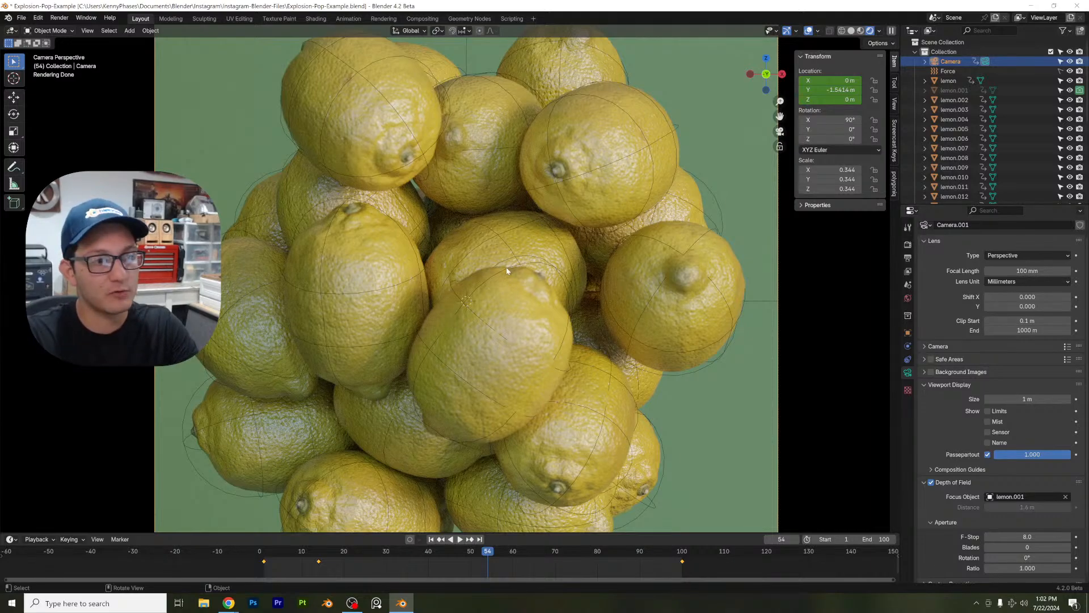
{"action": "scroll", "coordinate": [506, 270], "scroll_direction": "up", "scroll_amount": 2}
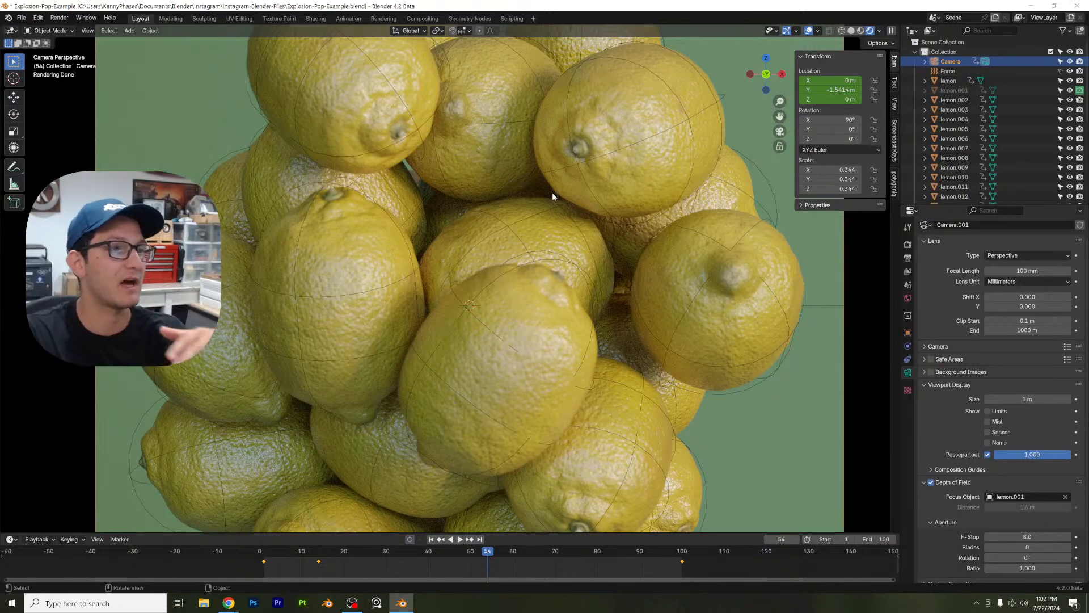
Step: Move the animation to frame 28 and select the green backdrop plane with the full vertical camera frame in view
{"action": "key", "text": "Home"}
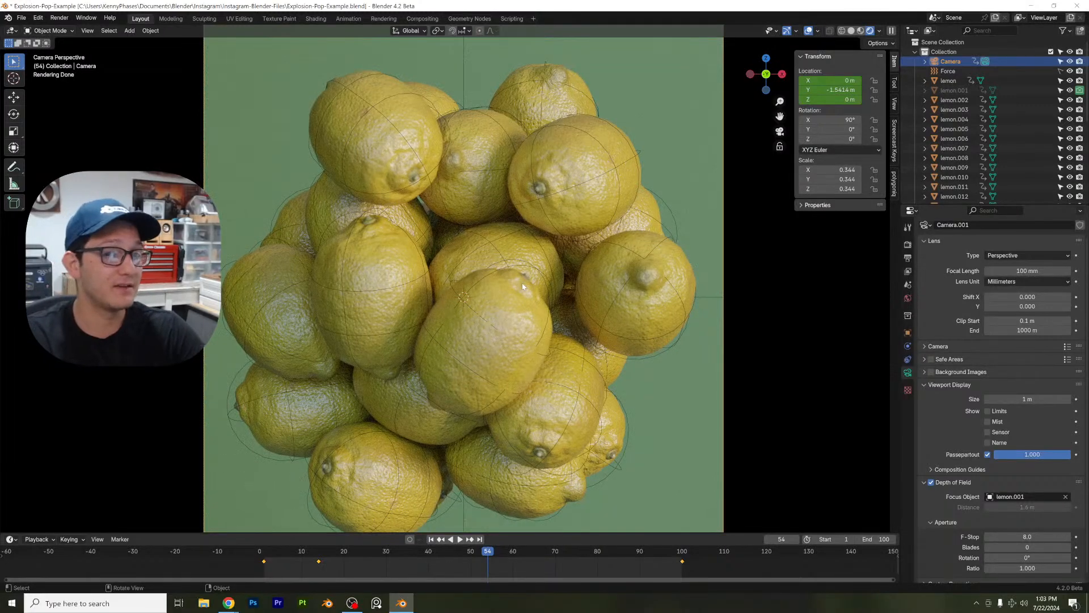
{"action": "scroll", "coordinate": [533, 323], "scroll_direction": "down", "scroll_amount": 1}
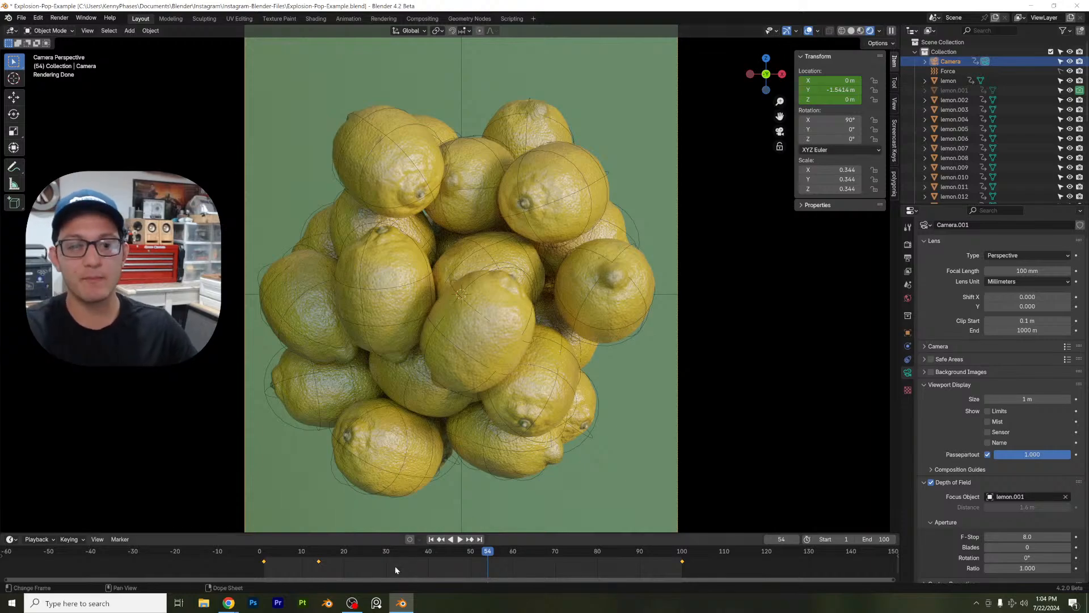
{"action": "left_click", "coordinate": [377, 553]}
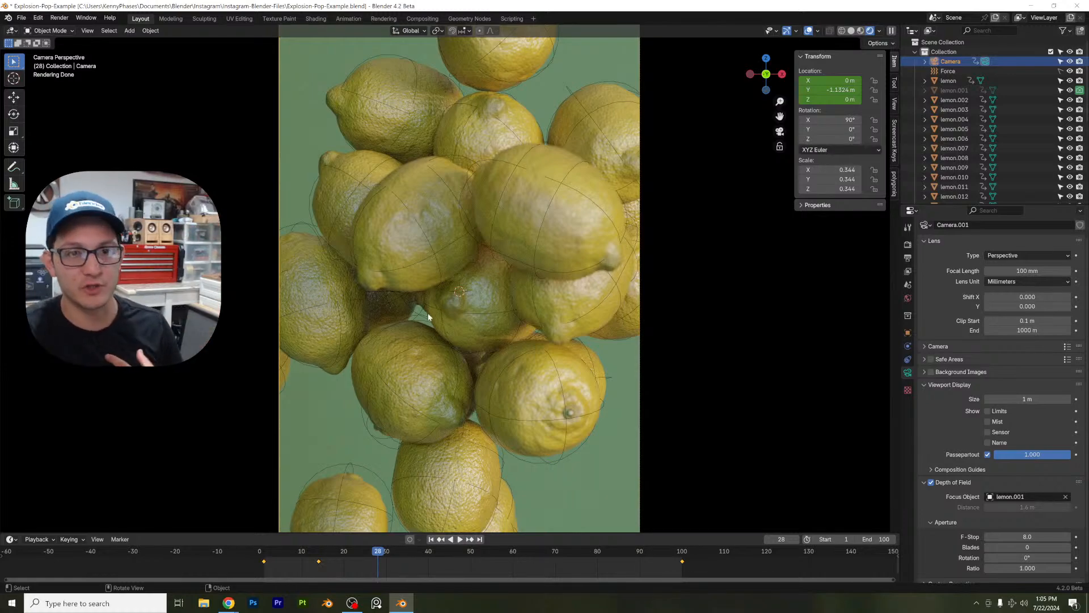
{"action": "scroll", "coordinate": [472, 386], "scroll_direction": "down", "scroll_amount": 1}
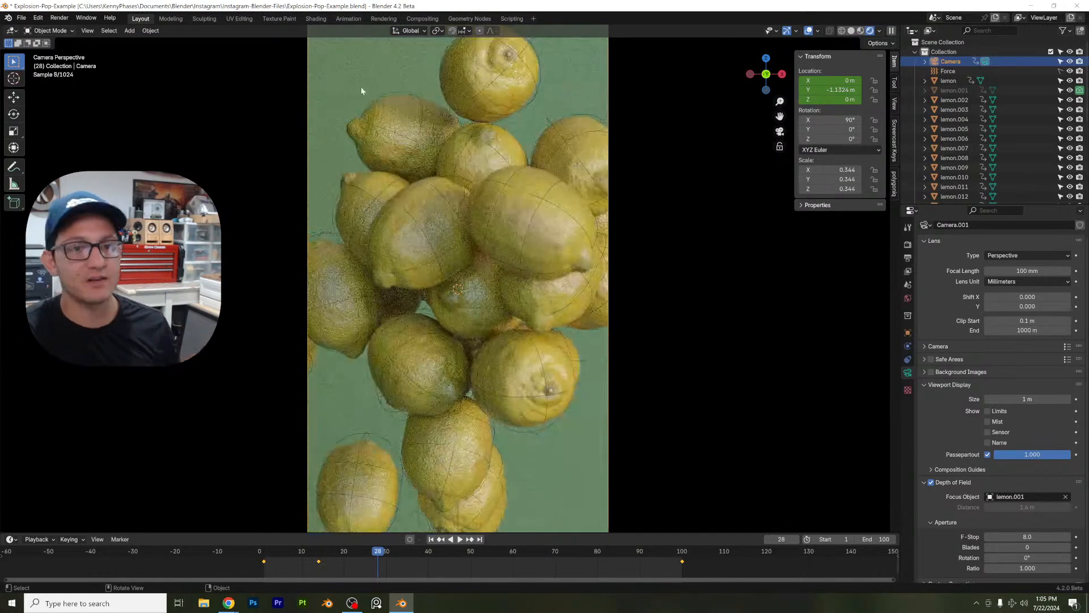
{"action": "left_click", "coordinate": [362, 80]}
{"action": "scroll", "coordinate": [484, 239], "scroll_direction": "down", "scroll_amount": 1}
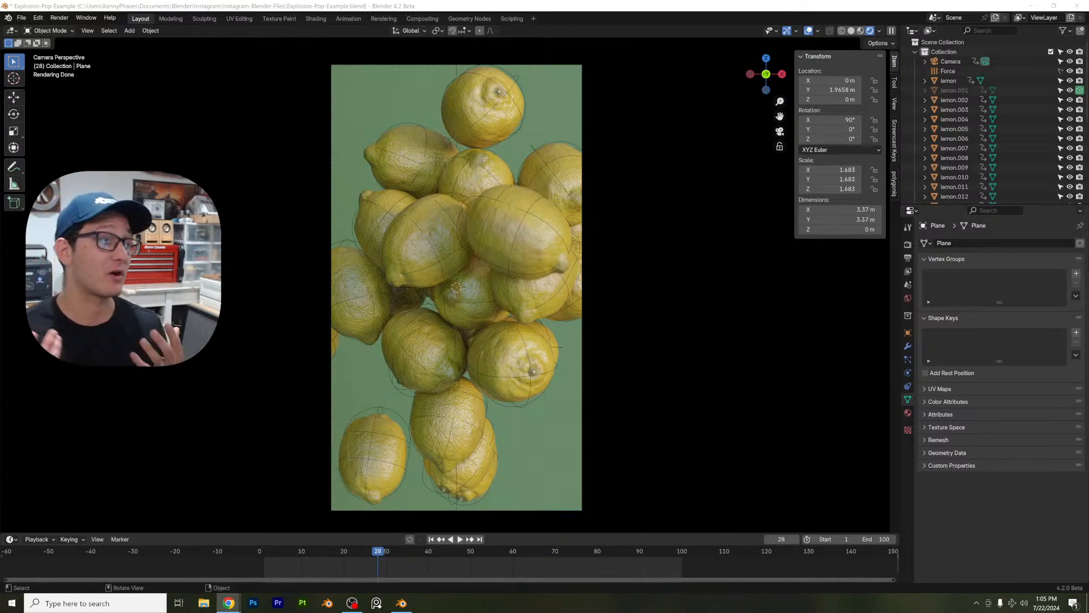
Step: Open the recent Explosion-Pop.blend file, saving the changes to Explosion-Pop-Example.blend
{"action": "left_click", "coordinate": [21, 18]}
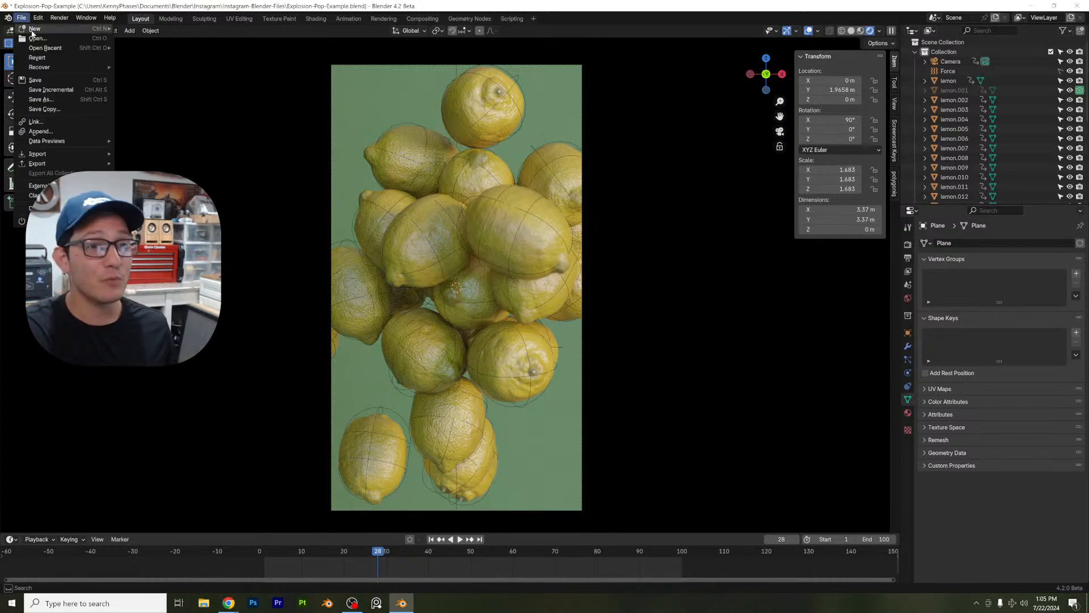
{"action": "mouse_move", "coordinate": [54, 52]}
{"action": "left_click", "coordinate": [170, 57]}
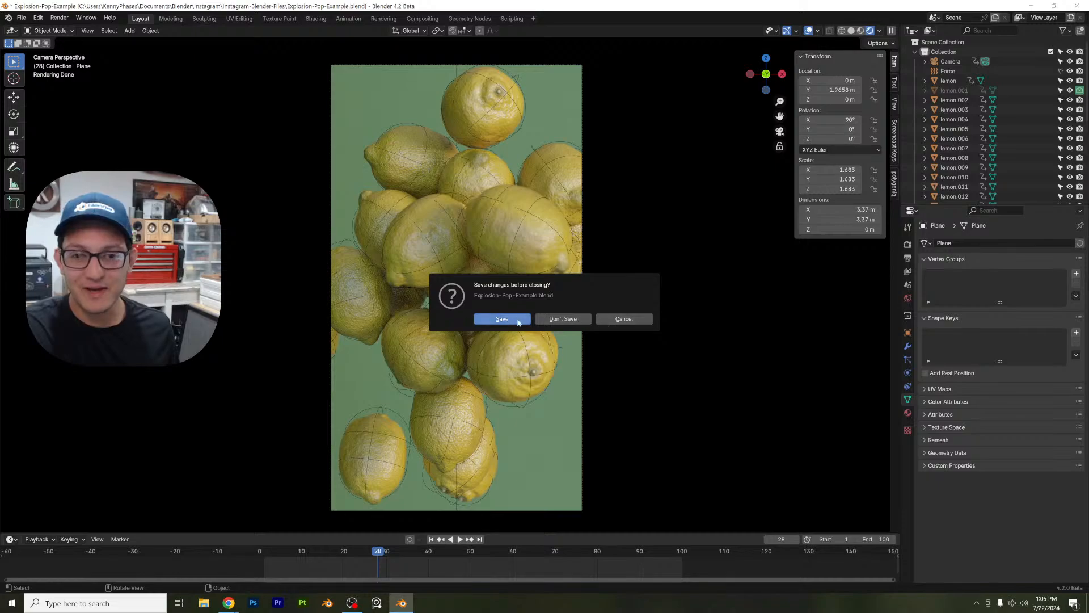
{"action": "left_click", "coordinate": [502, 318]}
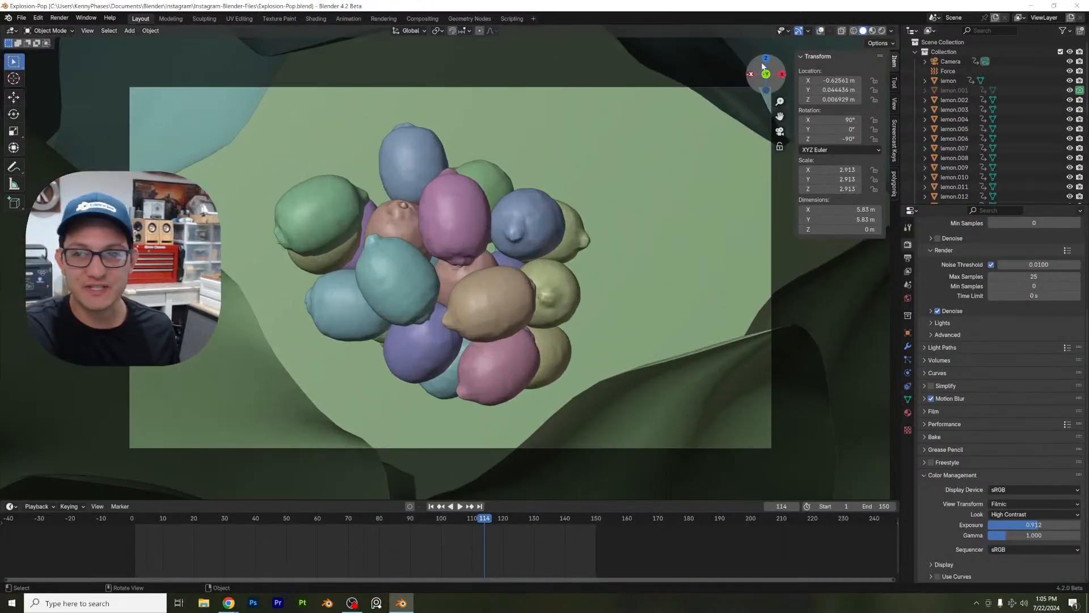
Step: Show the camera view in Rendered shading and inspect the lemons against the leafy background
{"action": "left_click", "coordinate": [881, 30]}
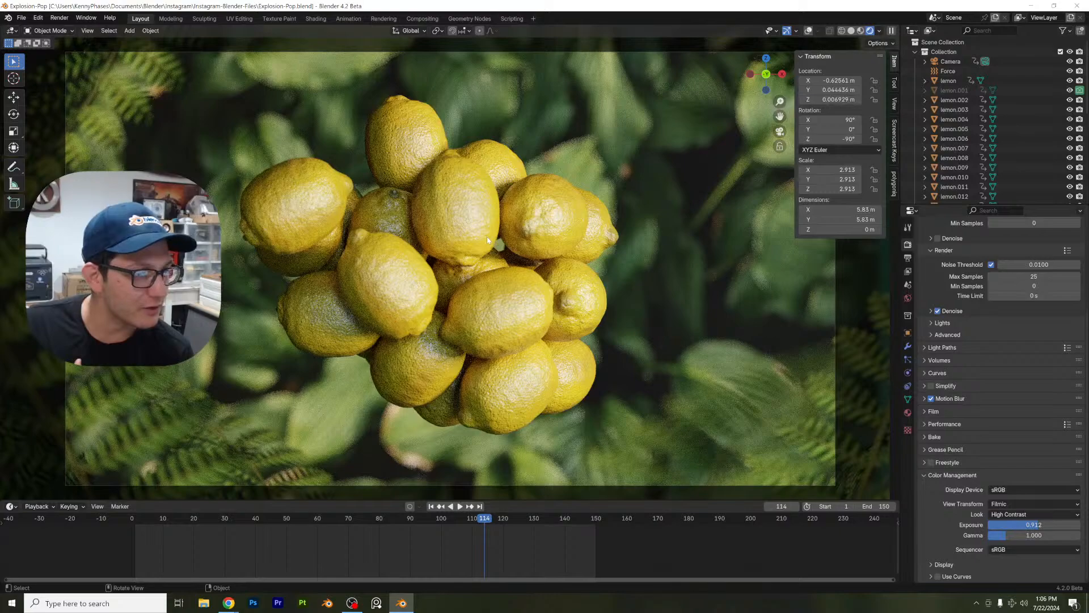
{"action": "scroll", "coordinate": [601, 226], "scroll_direction": "down", "scroll_amount": 5}
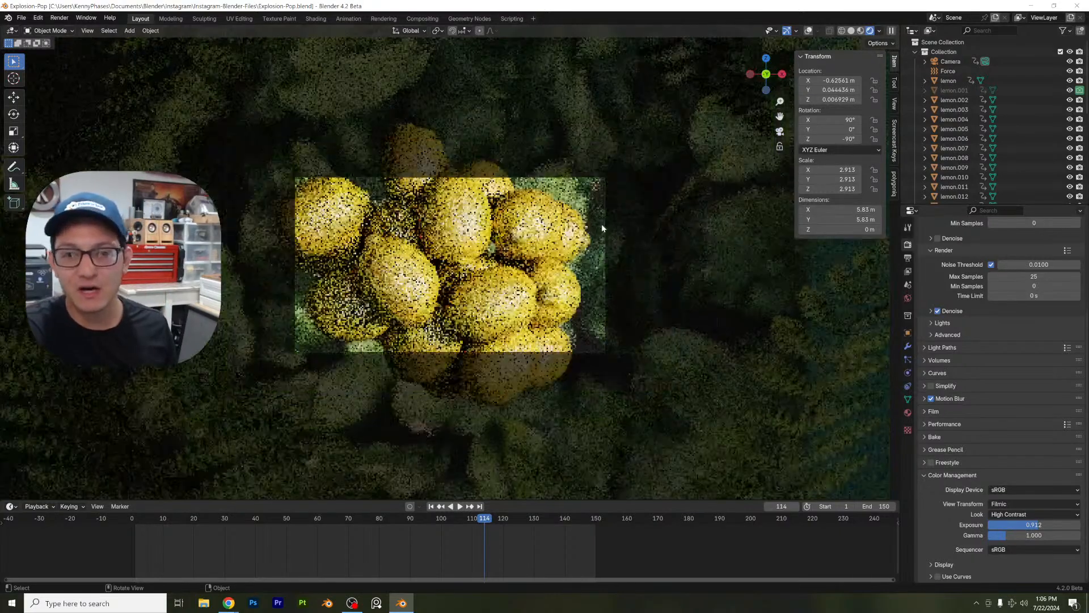
{"action": "scroll", "coordinate": [523, 274], "scroll_direction": "up", "scroll_amount": 6}
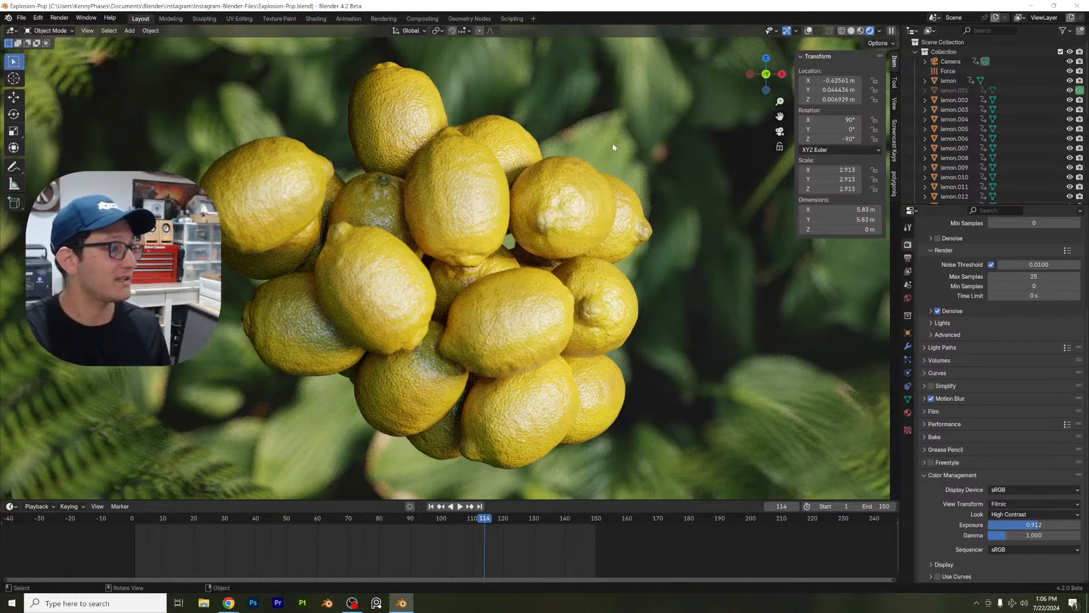
Step: Select the leaf image plane behind the lemons and view the whole set from outside the camera
{"action": "left_click", "coordinate": [628, 198]}
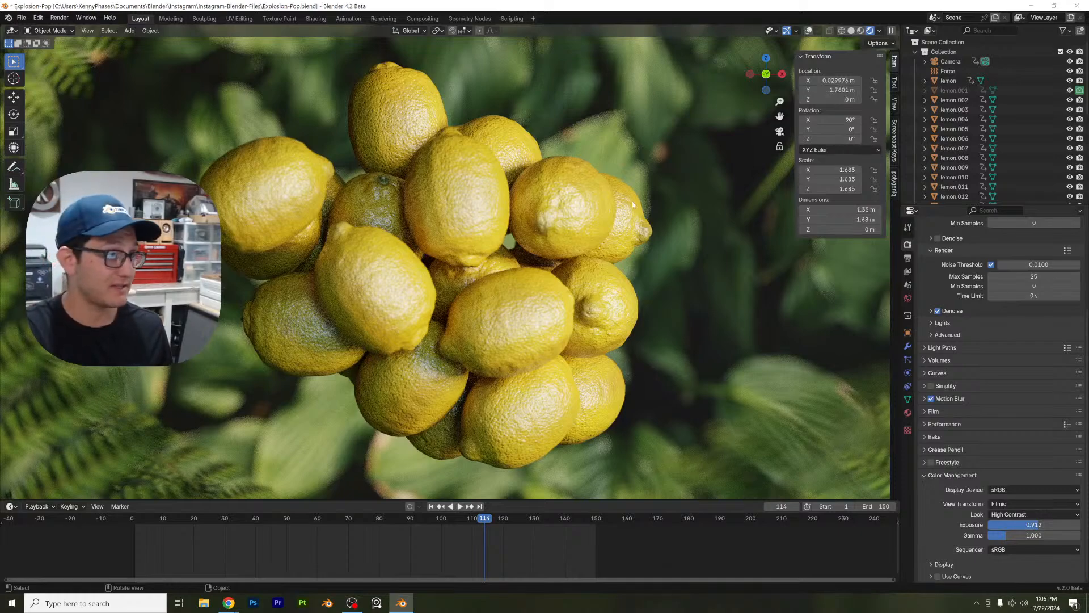
{"action": "scroll", "coordinate": [632, 202], "scroll_direction": "down", "scroll_amount": 2}
{"action": "middle_click_drag", "start_coordinate": [646, 222], "coordinate": [619, 227]}
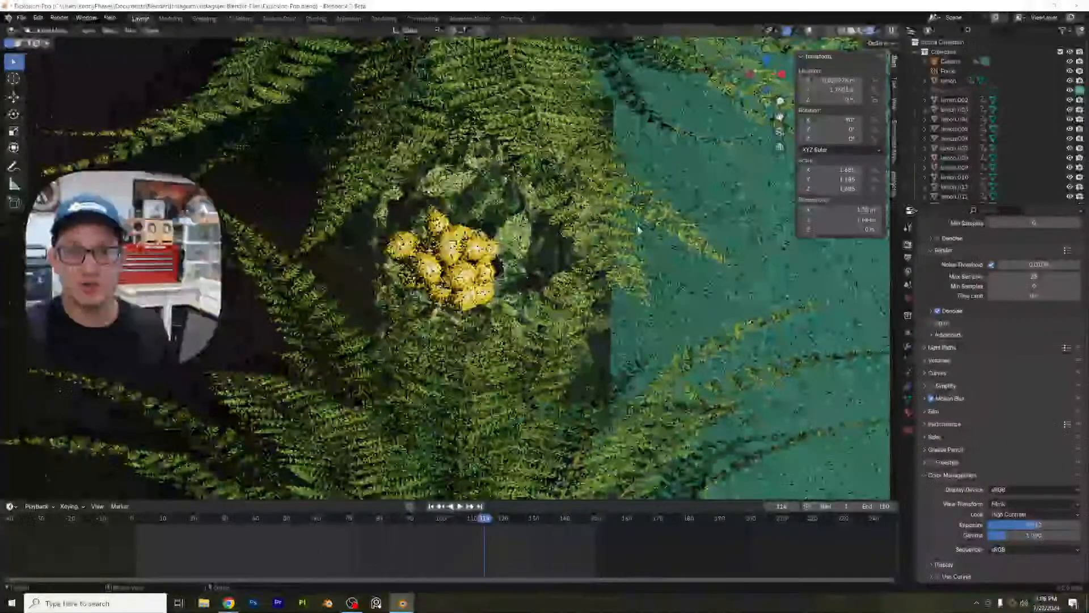
{"action": "scroll", "coordinate": [638, 226], "scroll_direction": "down", "scroll_amount": 4}
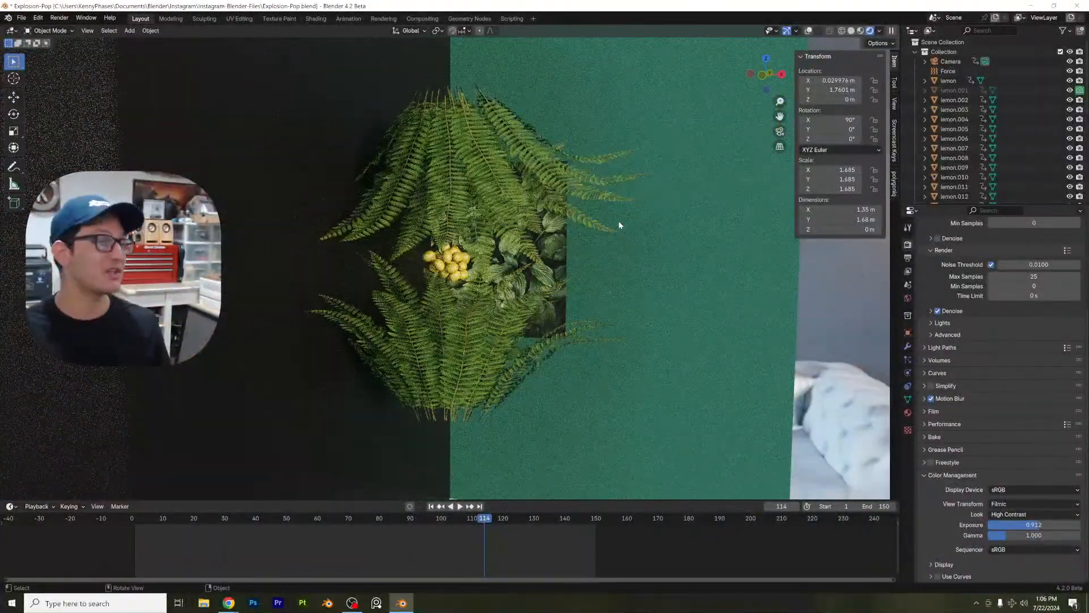
{"action": "scroll", "coordinate": [619, 225], "scroll_direction": "down", "scroll_amount": 3}
{"action": "middle_click_drag", "start_coordinate": [619, 225], "coordinate": [569, 251]}
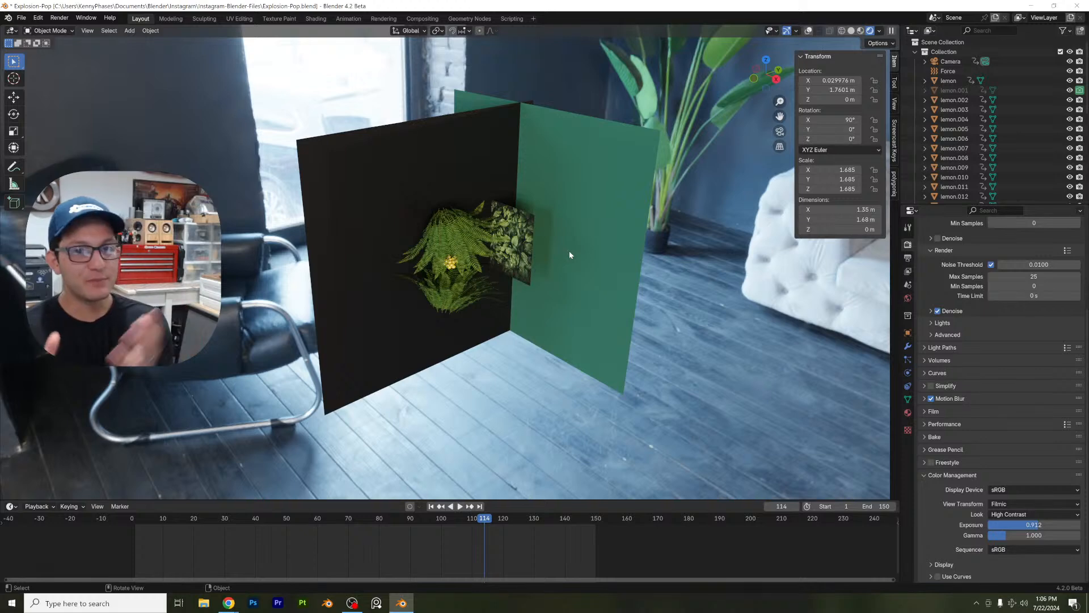
Step: Switch to Solid shading and examine how the fern models, leaf image plane and large panels are arranged around the lemons
{"action": "left_click", "coordinate": [851, 31]}
{"action": "scroll", "coordinate": [558, 231], "scroll_direction": "up", "scroll_amount": 5}
{"action": "middle_click_drag", "start_coordinate": [559, 232], "coordinate": [518, 221]}
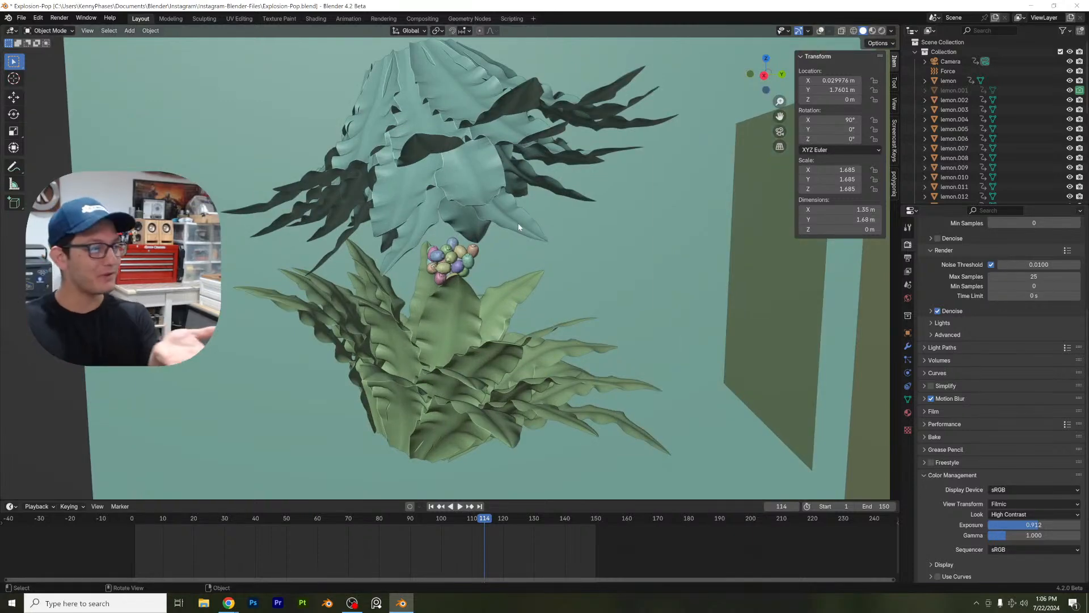
{"action": "scroll", "coordinate": [519, 223], "scroll_direction": "up", "scroll_amount": 2}
{"action": "middle_click_drag", "start_coordinate": [519, 223], "coordinate": [414, 253]}
{"action": "scroll", "coordinate": [539, 264], "scroll_direction": "down", "scroll_amount": 4}
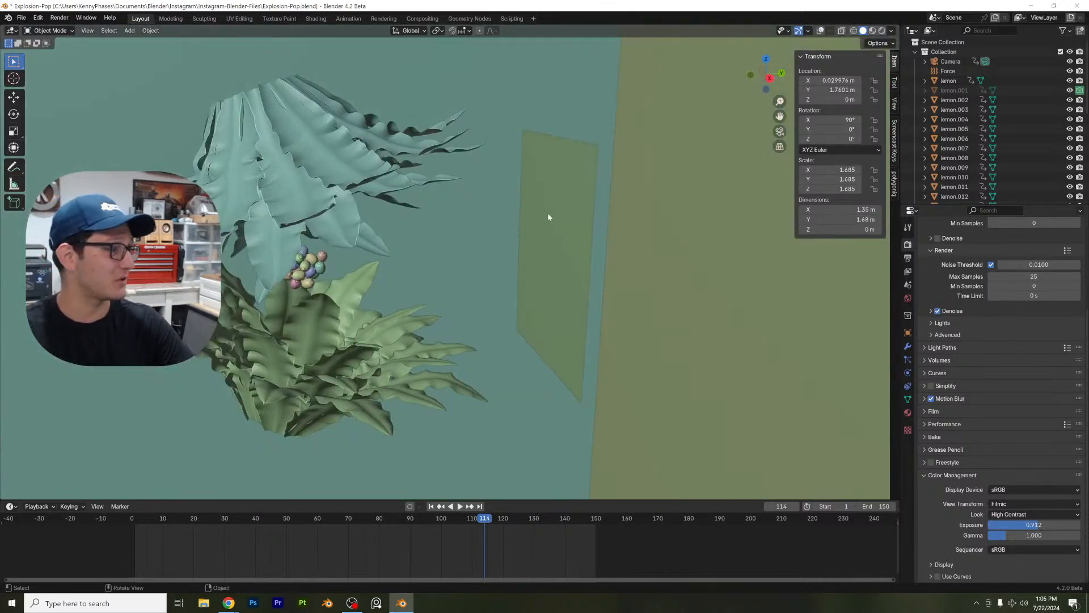
{"action": "scroll", "coordinate": [548, 215], "scroll_direction": "down", "scroll_amount": 4}
{"action": "middle_click_drag", "start_coordinate": [554, 214], "coordinate": [484, 175]}
{"action": "middle_click_drag", "start_coordinate": [469, 128], "coordinate": [462, 189]}
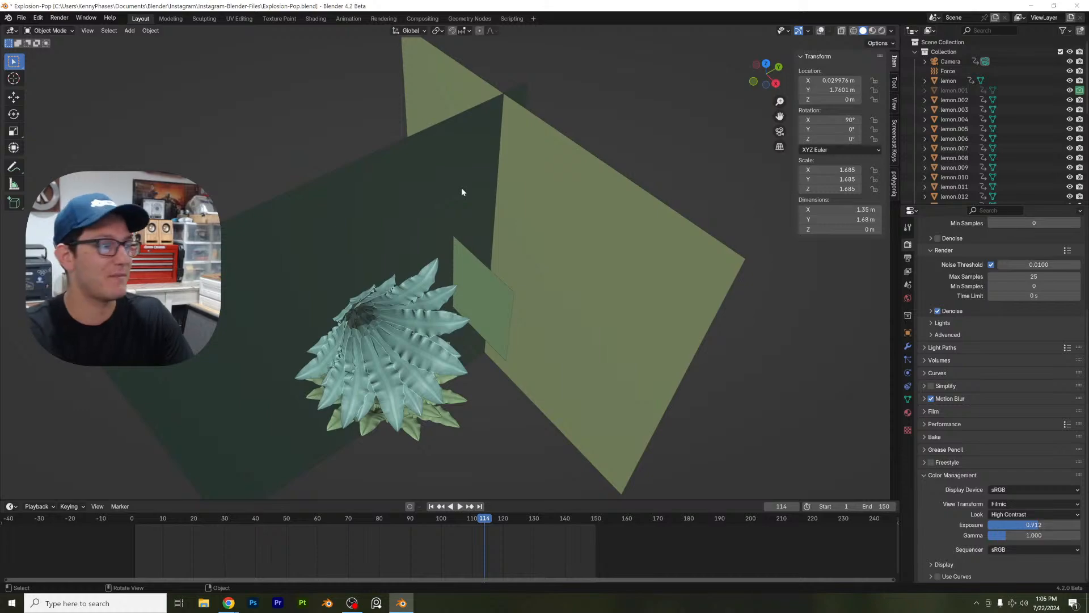
Step: Return to the camera view in Rendered shading, select a lemon near the cluster's centre, and inspect the lemons up close
{"action": "left_click", "coordinate": [784, 128]}
{"action": "left_click", "coordinate": [881, 30]}
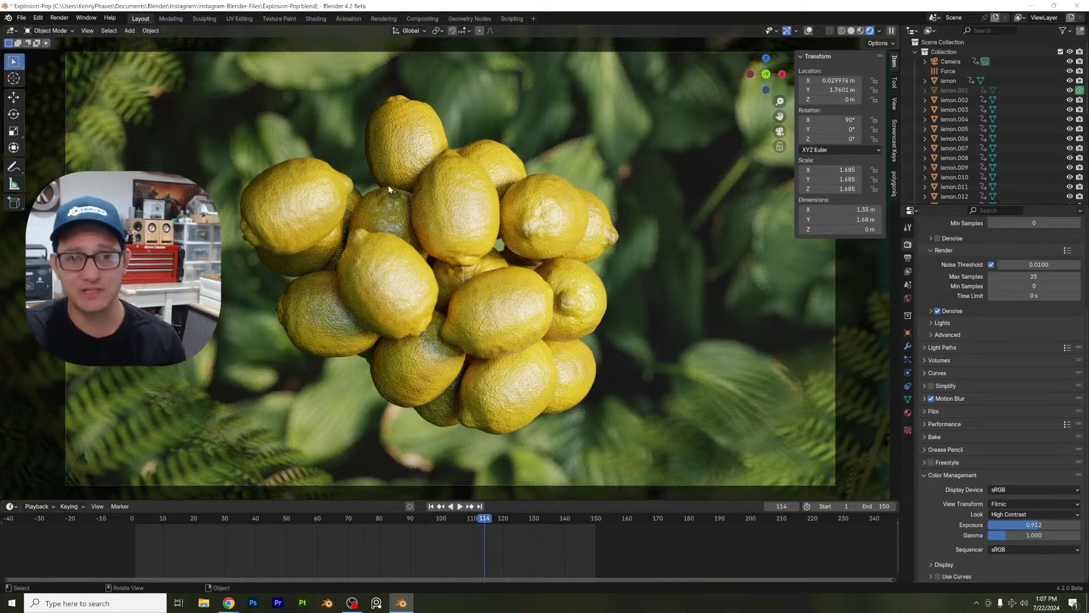
{"action": "left_click", "coordinate": [431, 199]}
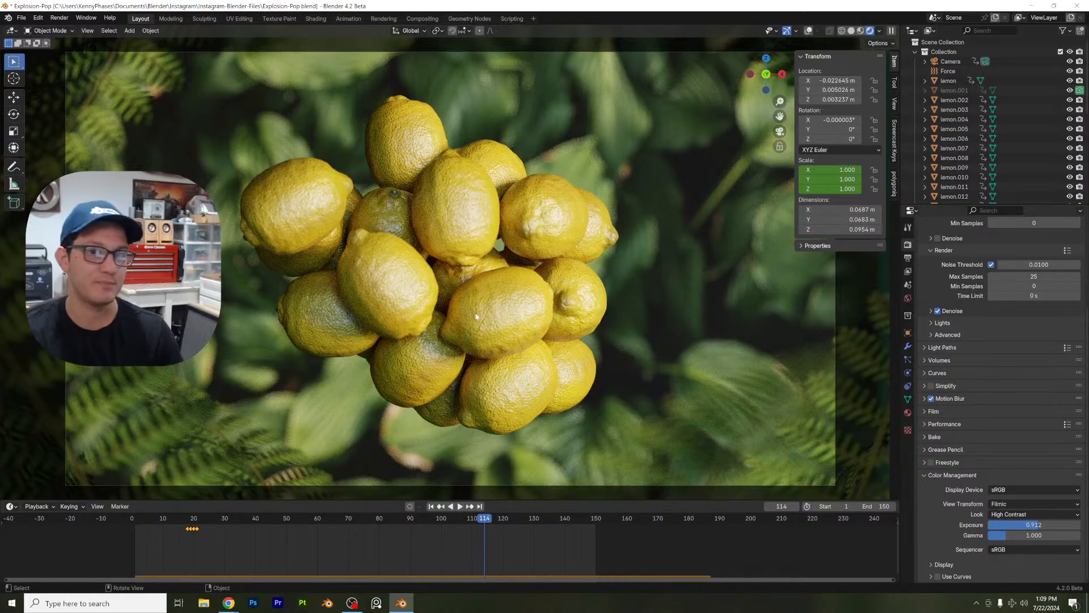
{"action": "scroll", "coordinate": [413, 302], "scroll_direction": "up", "scroll_amount": 5}
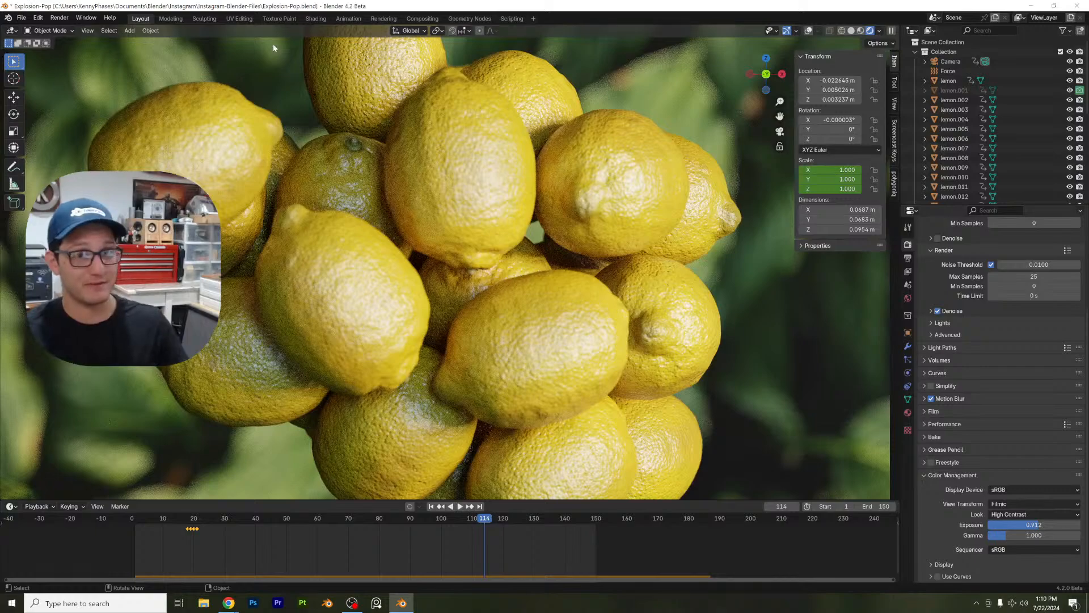
{"action": "scroll", "coordinate": [610, 243], "scroll_direction": "down", "scroll_amount": 3}
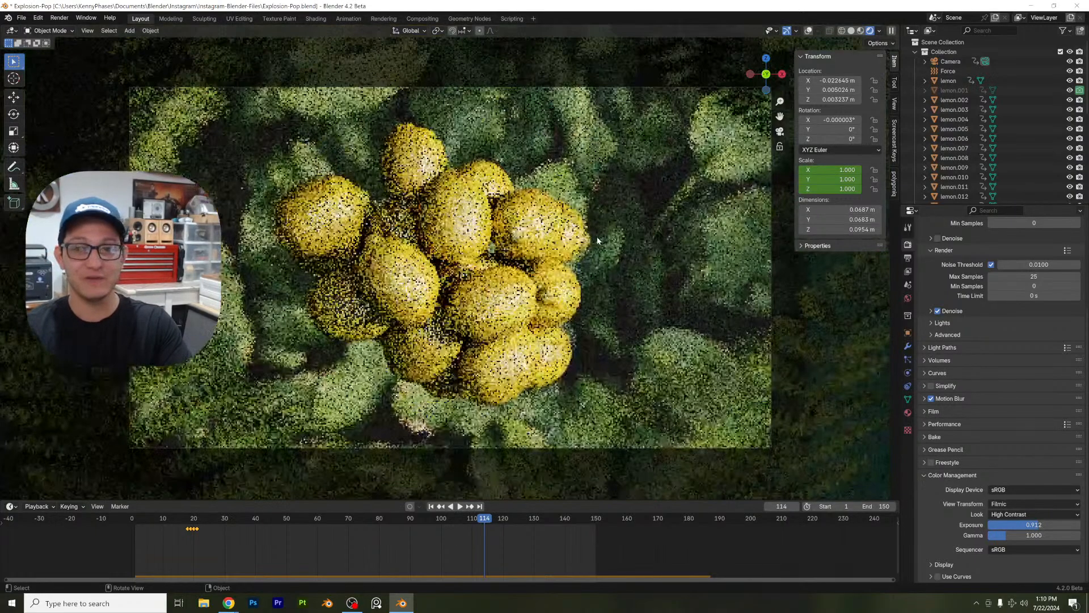
Step: Switch to Solid shading and examine the lemon cluster between the leaves from outside the camera
{"action": "key", "text": "z"}
{"action": "middle_click_drag", "start_coordinate": [536, 232], "coordinate": [461, 246]}
{"action": "middle_click_drag", "start_coordinate": [389, 217], "coordinate": [471, 212], "text": "shift"}
{"action": "scroll", "coordinate": [362, 237], "scroll_direction": "up", "scroll_amount": 3}
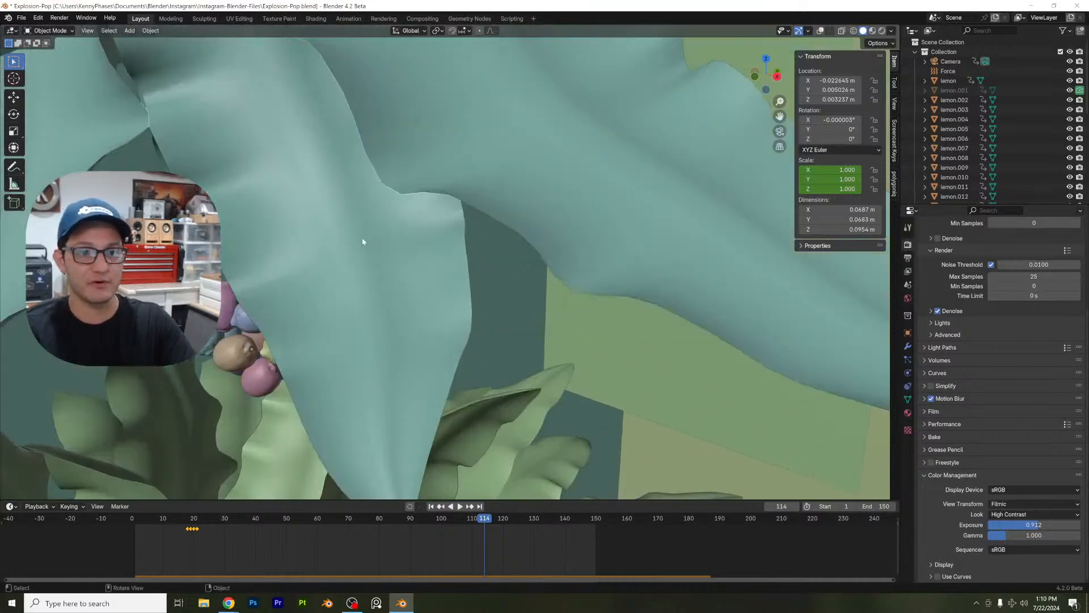
{"action": "middle_click_drag", "start_coordinate": [362, 237], "coordinate": [414, 240]}
{"action": "scroll", "coordinate": [389, 236], "scroll_direction": "up", "scroll_amount": 2}
{"action": "scroll", "coordinate": [400, 239], "scroll_direction": "up", "scroll_amount": 3}
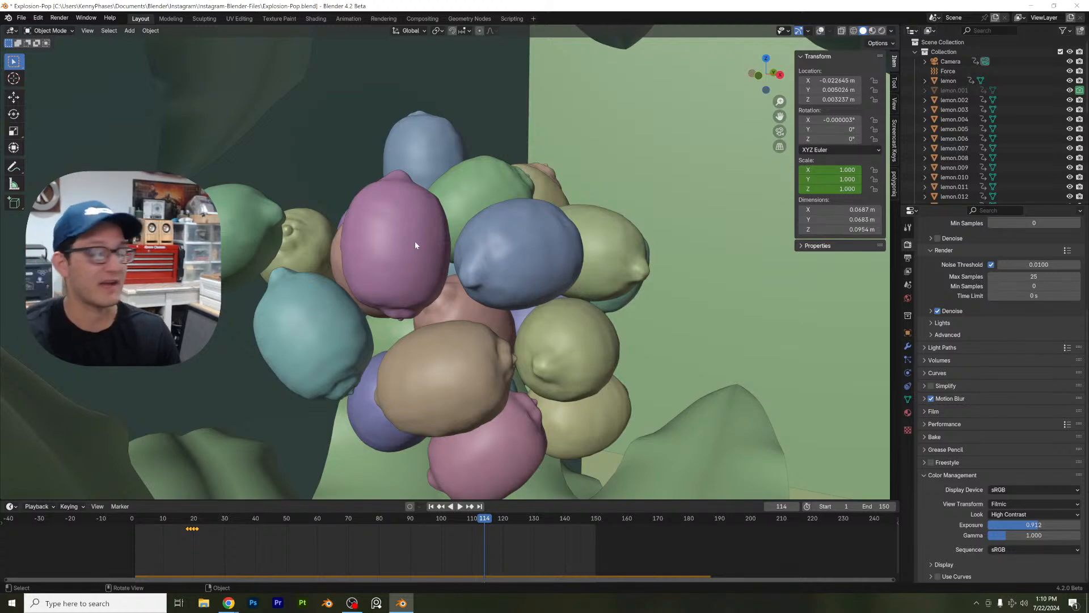
{"action": "scroll", "coordinate": [502, 291], "scroll_direction": "down", "scroll_amount": 4}
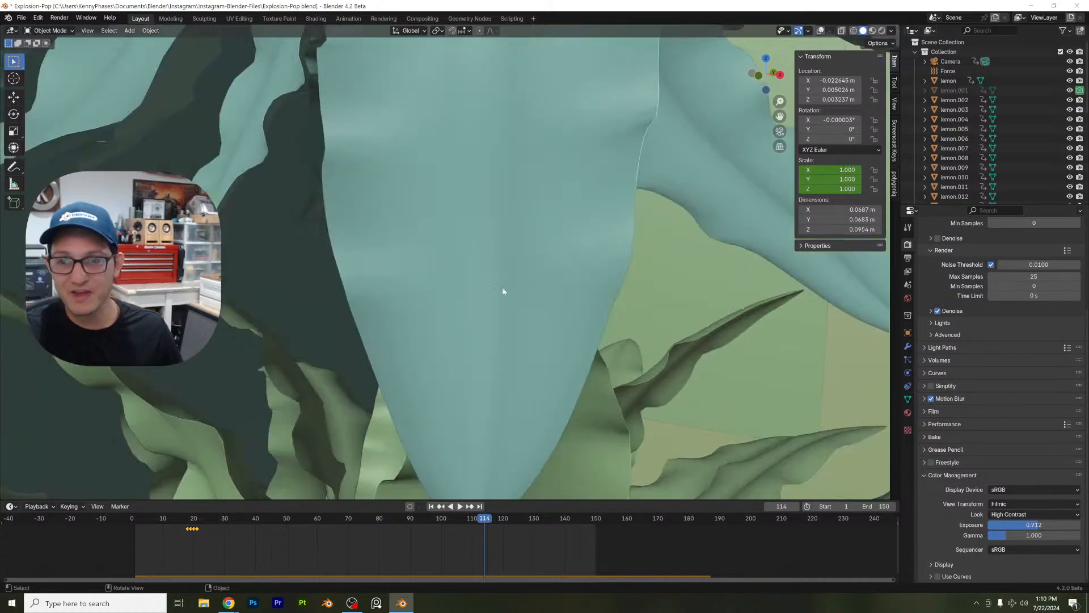
Step: Return to the camera view and play the lemon explosion from the start of the timeline
{"action": "left_click", "coordinate": [780, 131]}
{"action": "scroll", "coordinate": [356, 282], "scroll_direction": "up", "scroll_amount": 3}
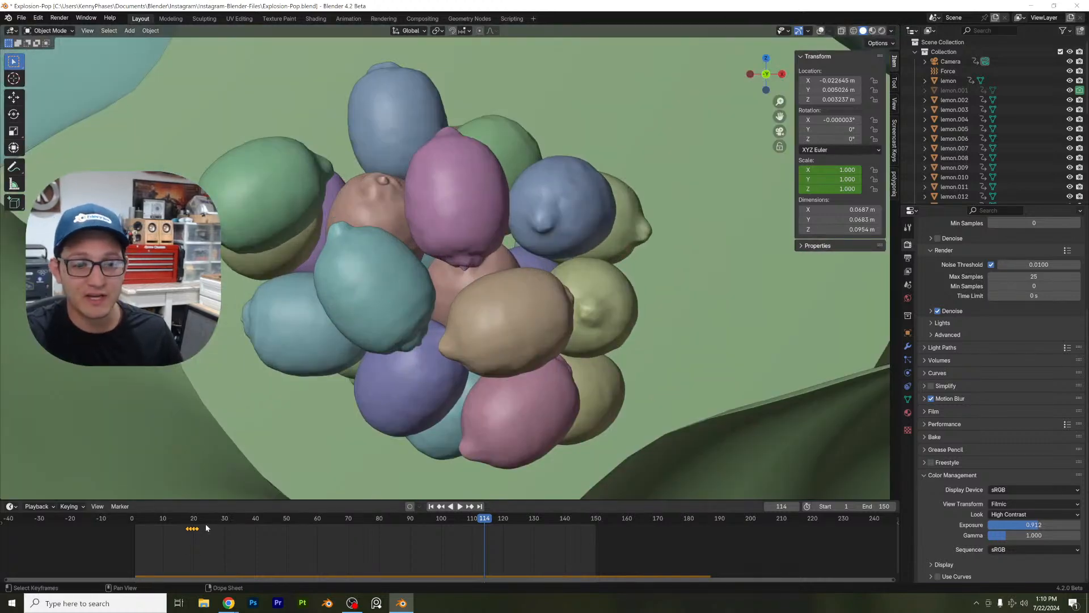
{"action": "left_click_drag", "start_coordinate": [205, 522], "coordinate": [163, 522]}
{"action": "scroll", "coordinate": [447, 233], "scroll_direction": "down", "scroll_amount": 5}
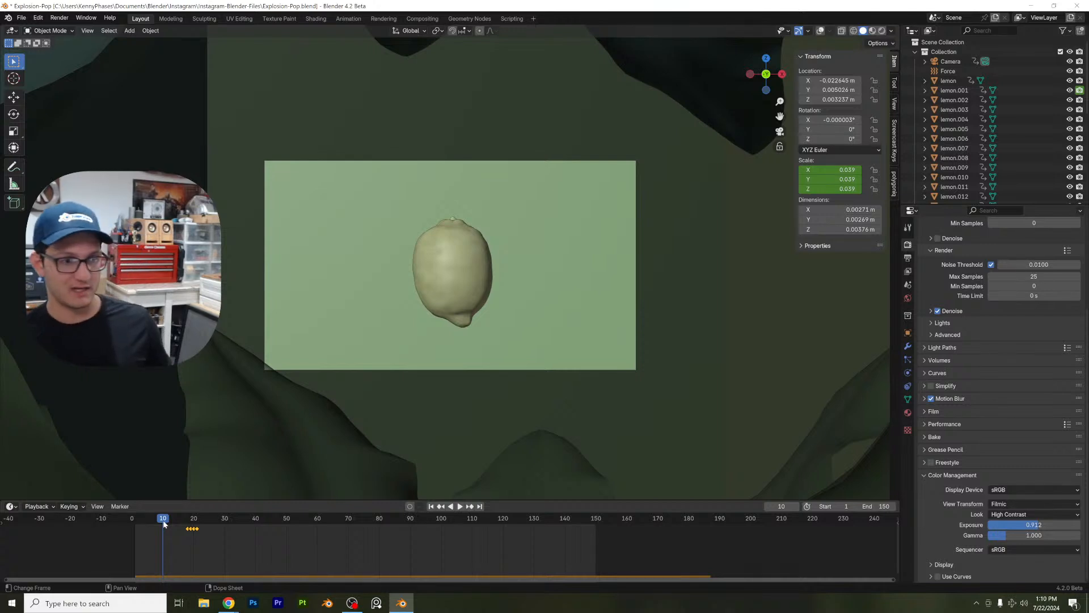
{"action": "left_click_drag", "start_coordinate": [164, 523], "coordinate": [135, 523]}
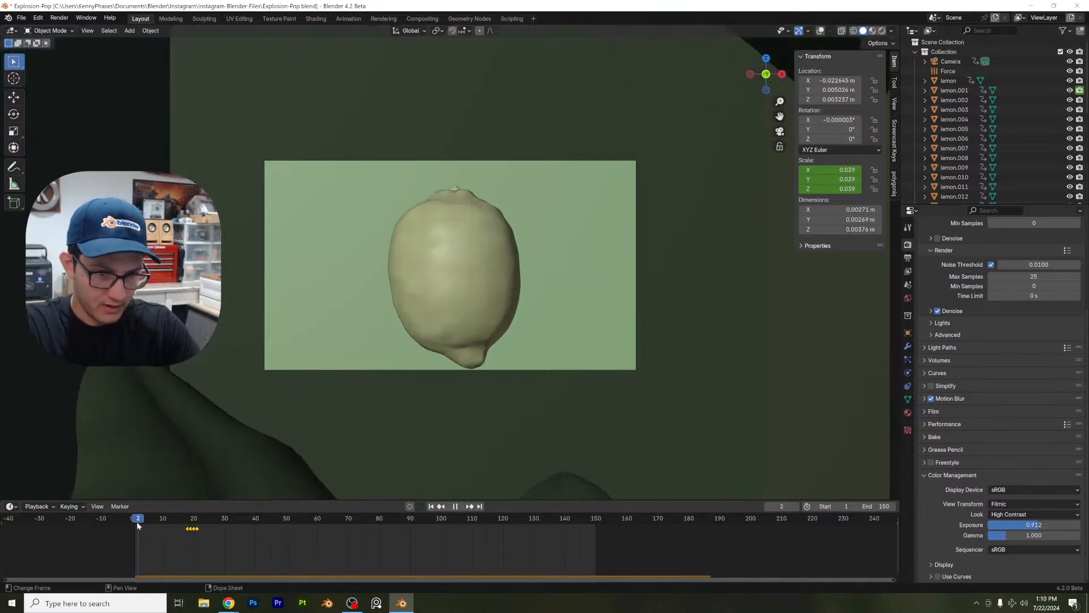
{"action": "scroll", "coordinate": [522, 287], "scroll_direction": "up", "scroll_amount": 2}
{"action": "key", "text": "space"}
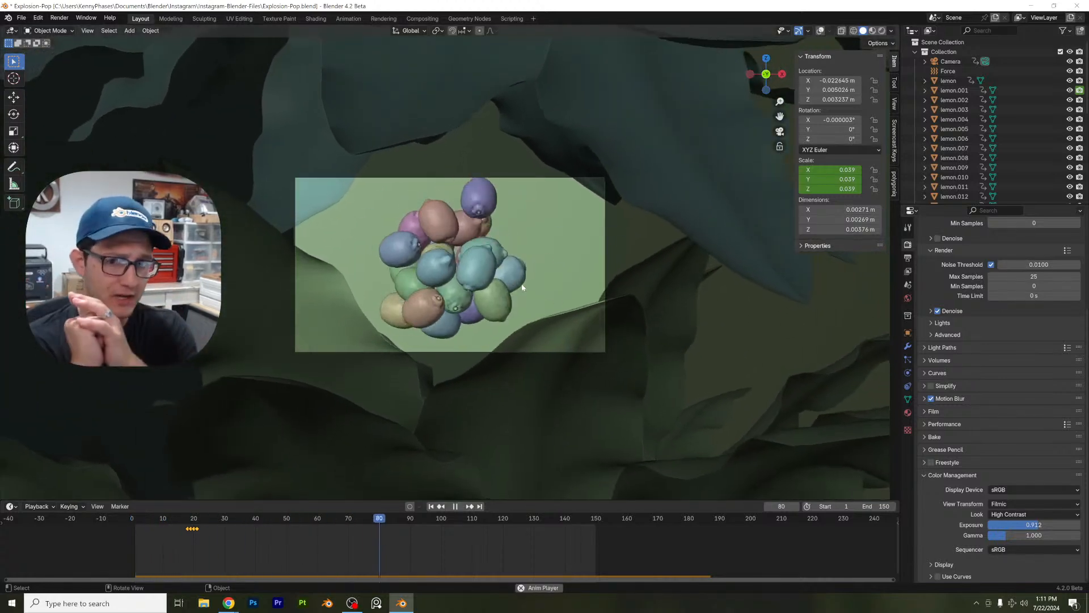
{"action": "scroll", "coordinate": [537, 224], "scroll_direction": "up", "scroll_amount": 4}
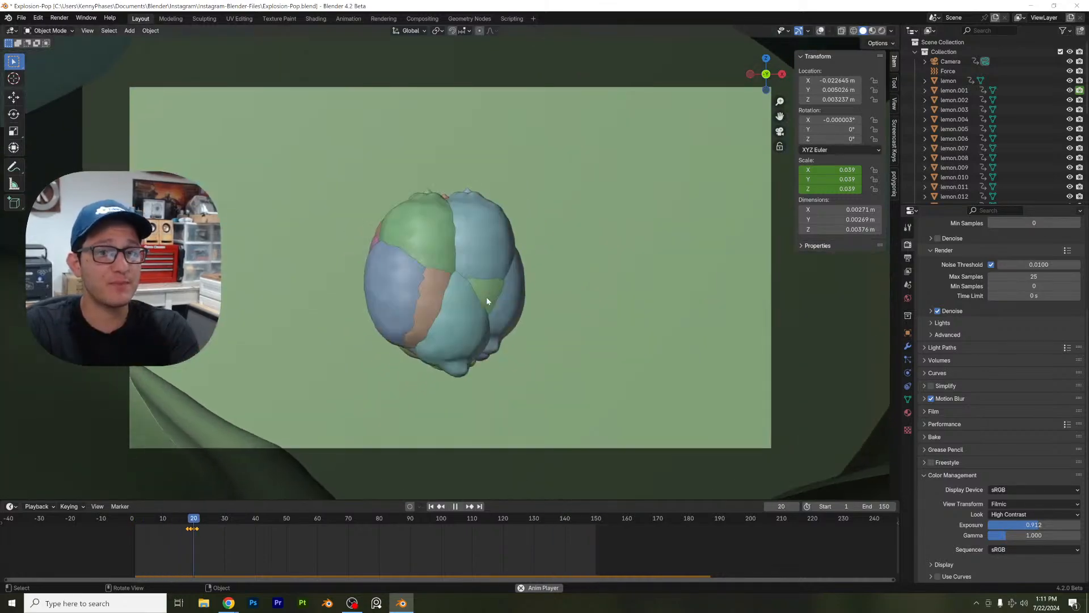
{"action": "scroll", "coordinate": [487, 301], "scroll_direction": "up", "scroll_amount": 1}
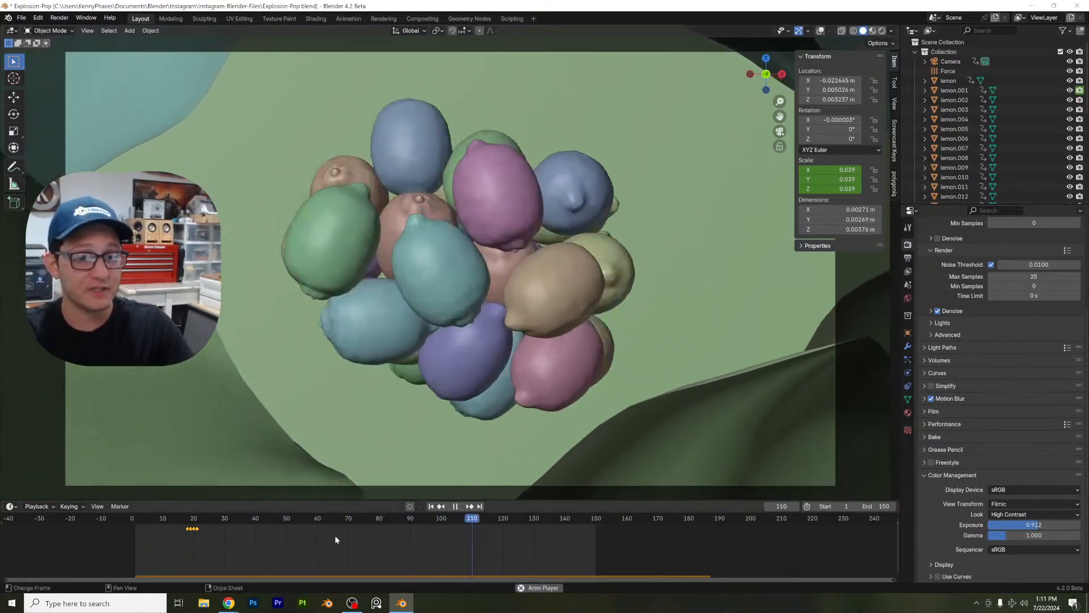
Step: Stop the playback, move to frame 44, and inspect the flying lemons in Rendered shading
{"action": "left_click", "coordinate": [420, 522]}
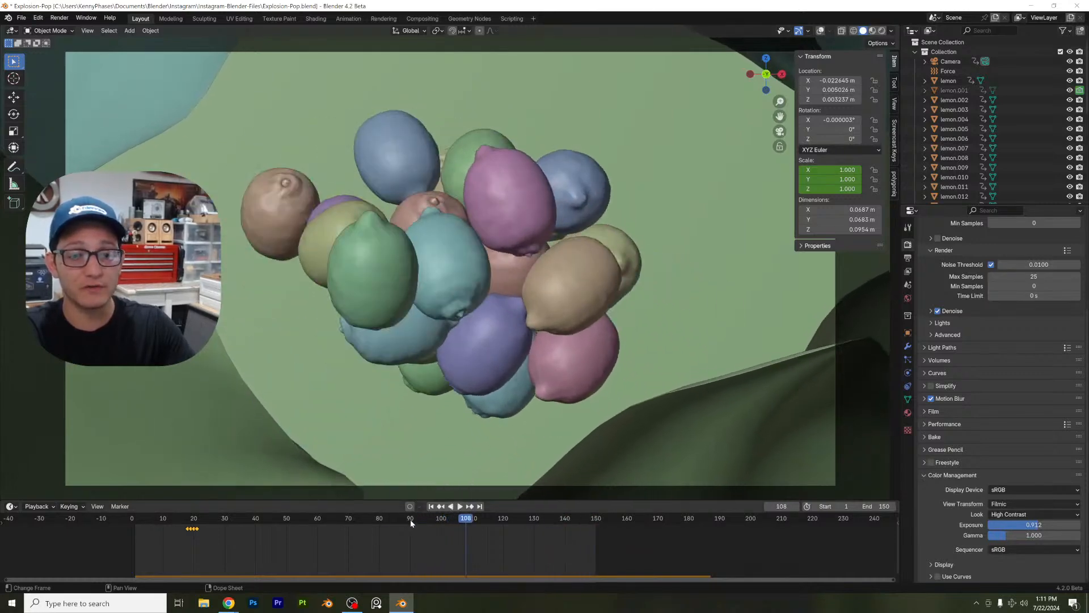
{"action": "left_click_drag", "start_coordinate": [410, 519], "coordinate": [267, 522]}
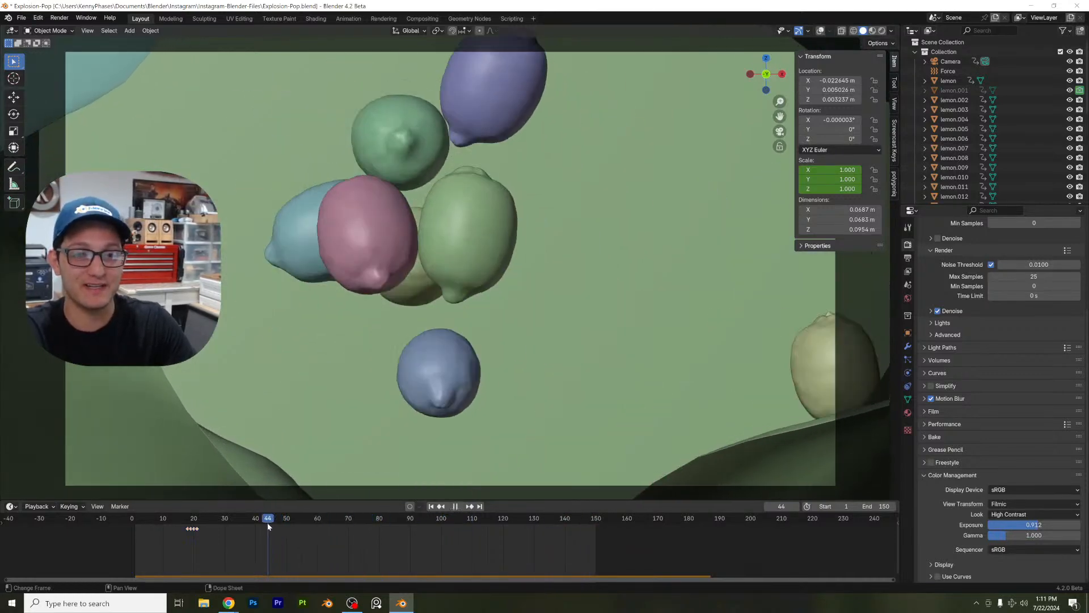
{"action": "left_click", "coordinate": [882, 30]}
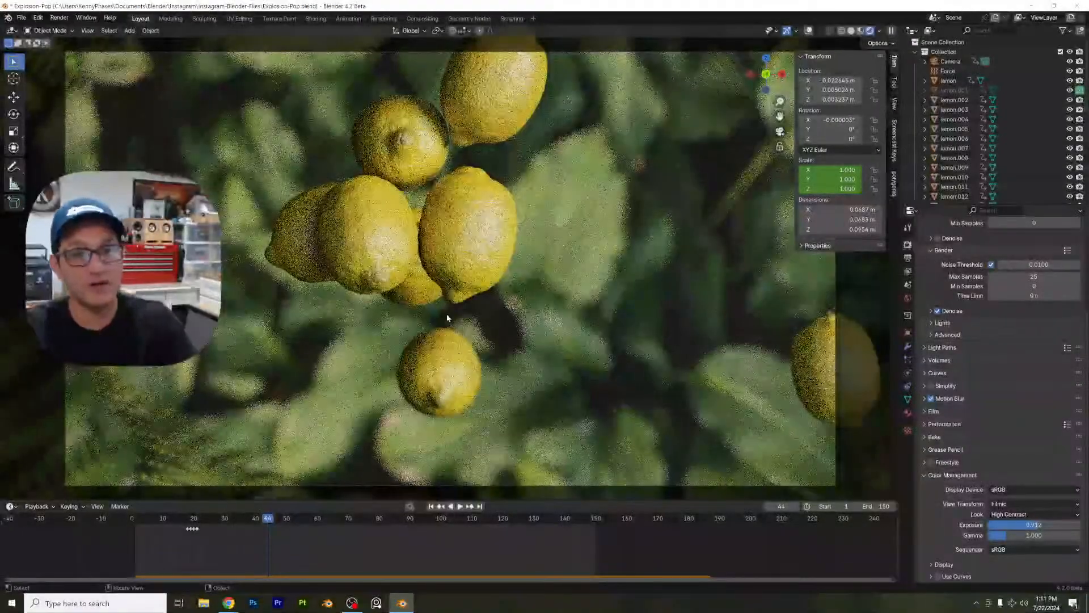
{"action": "scroll", "coordinate": [480, 321], "scroll_direction": "up", "scroll_amount": 4}
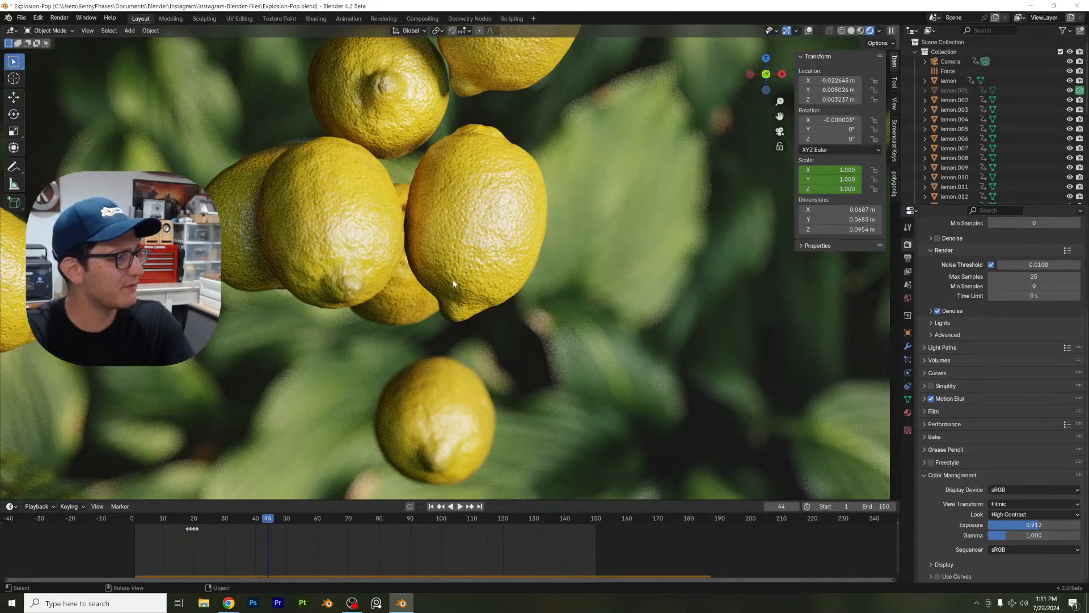
Step: Inspect the surface of the flying lemons at frame 44 up close in Rendered shading
{"action": "scroll", "coordinate": [454, 286], "scroll_direction": "up", "scroll_amount": 4}
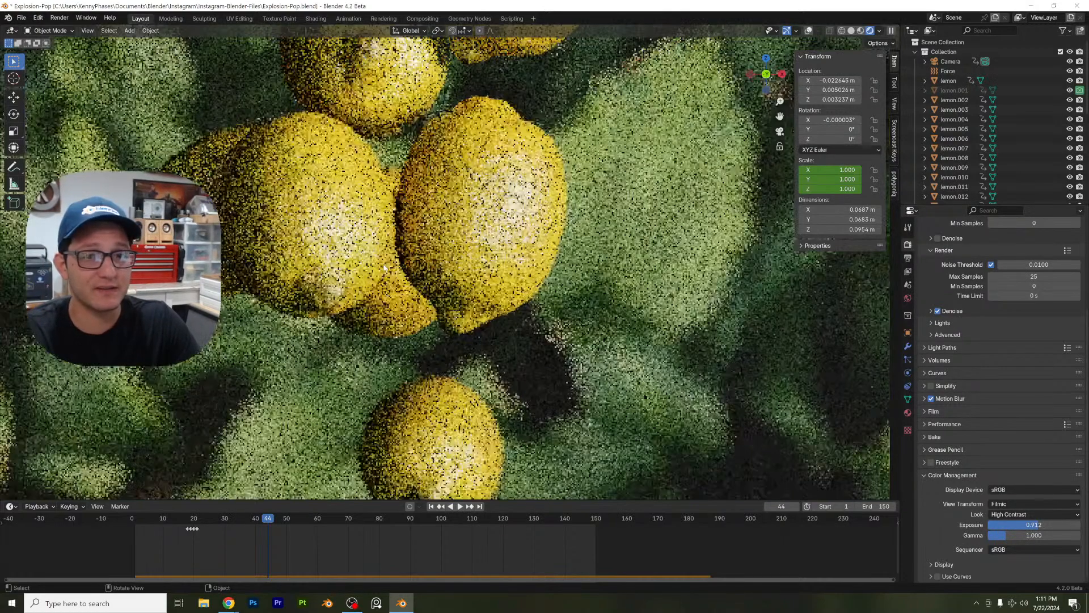
{"action": "scroll", "coordinate": [392, 266], "scroll_direction": "up", "scroll_amount": 3}
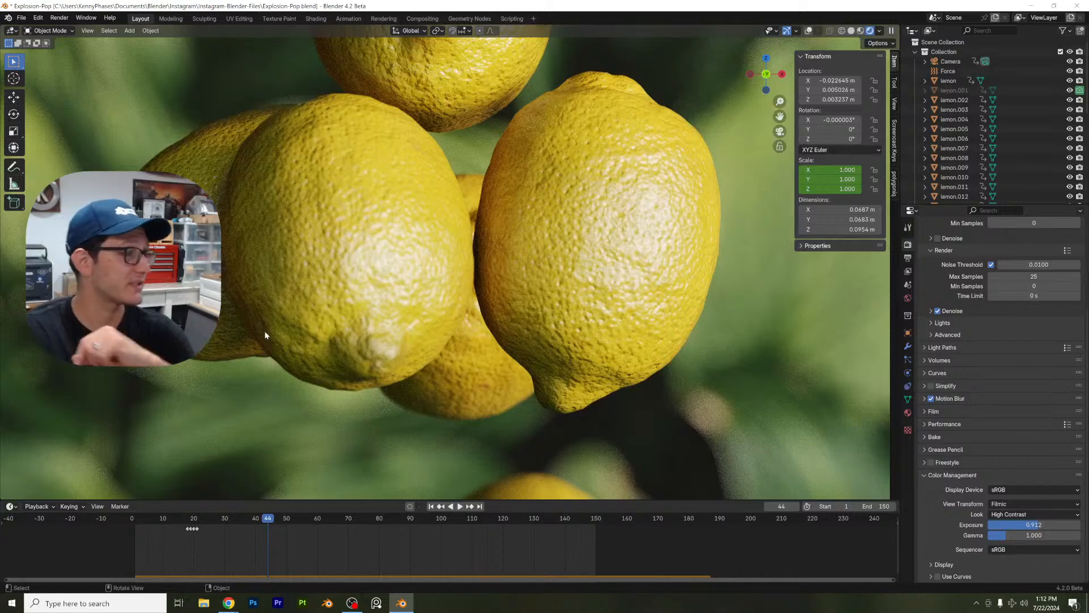
{"action": "scroll", "coordinate": [506, 189], "scroll_direction": "down", "scroll_amount": 2}
{"action": "scroll", "coordinate": [507, 189], "scroll_direction": "down", "scroll_amount": 5}
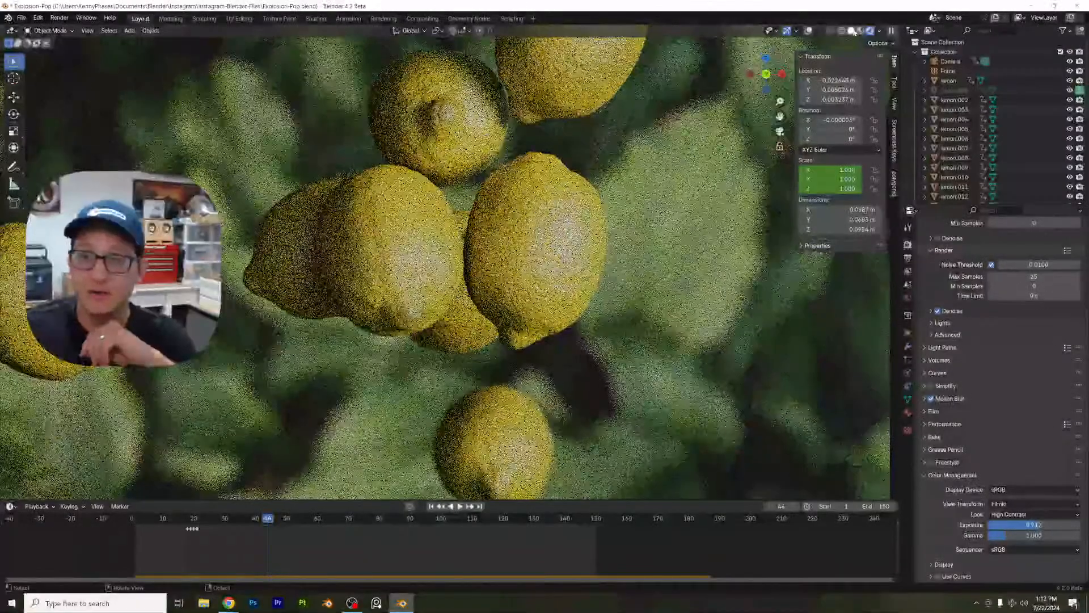
Step: Switch to Solid shading and play the lemon explosion from frame 1, stopping at frame 54
{"action": "key", "text": "z"}
{"action": "left_click", "coordinate": [134, 519]}
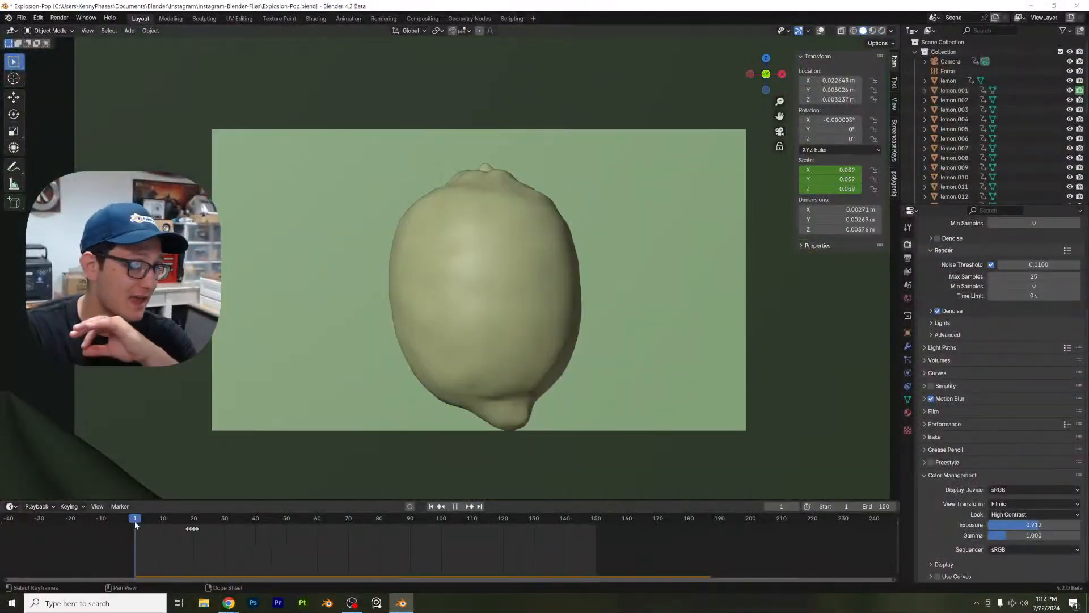
{"action": "key", "text": "space"}
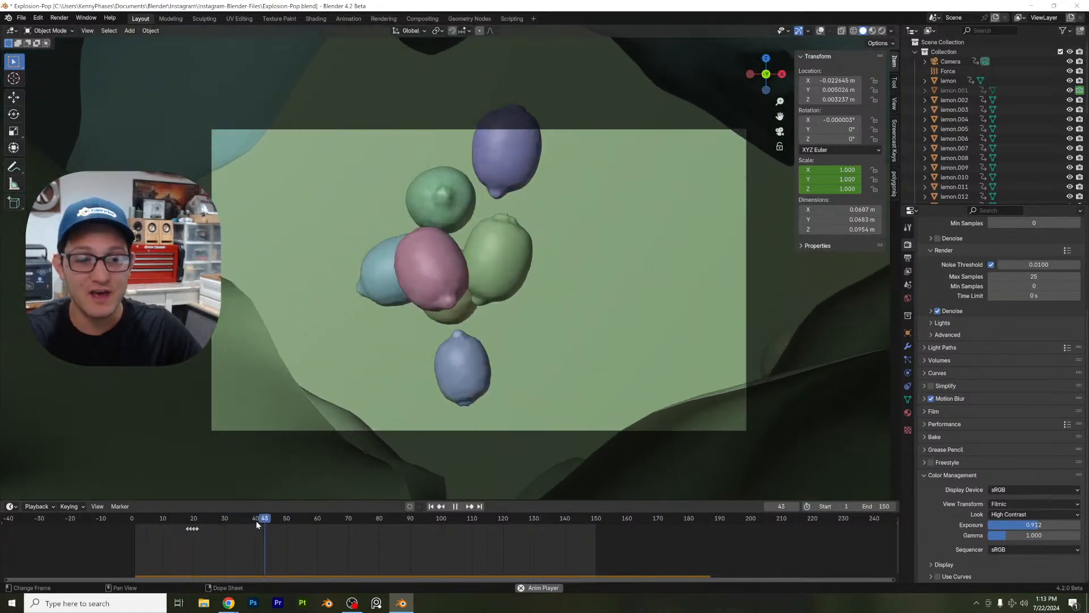
{"action": "key", "text": "space"}
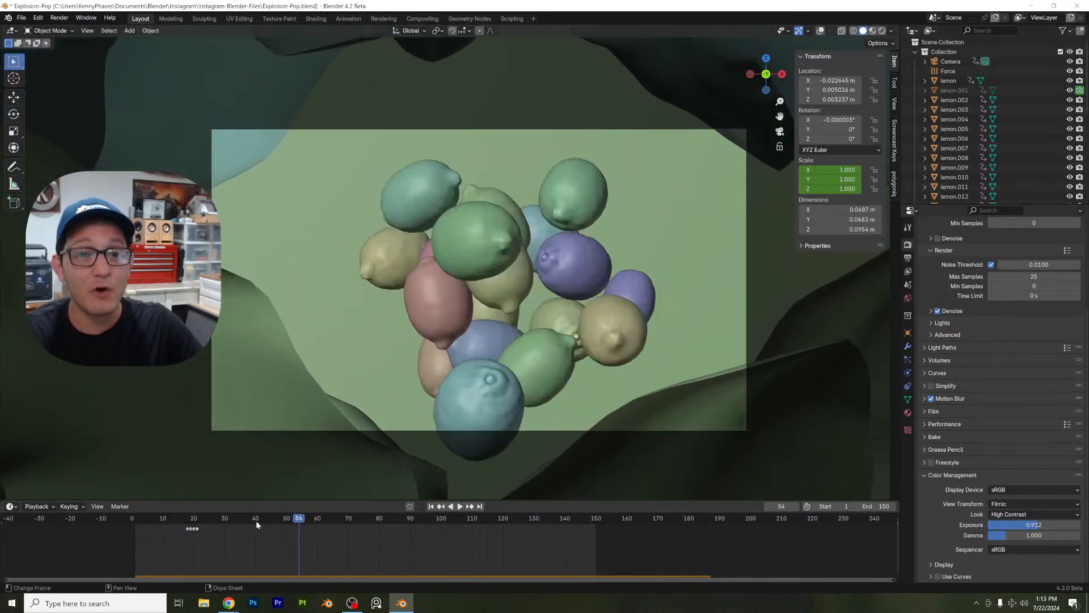
Step: Start a new Blender file, saving the changes to Explosion-Pop.blend
{"action": "left_click", "coordinate": [21, 18]}
{"action": "left_click", "coordinate": [161, 33]}
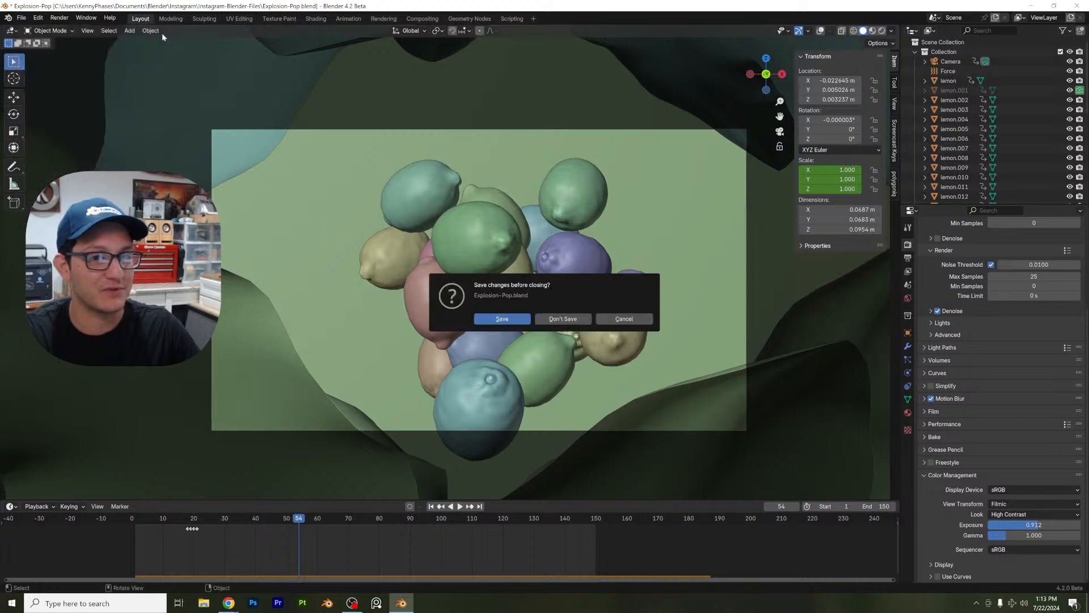
{"action": "left_click", "coordinate": [497, 318]}
Step: Delete all the default objects from the new scene
{"action": "middle_click_drag", "start_coordinate": [277, 181], "coordinate": [391, 218]}
{"action": "key", "text": "a"}
{"action": "key", "text": "x"}
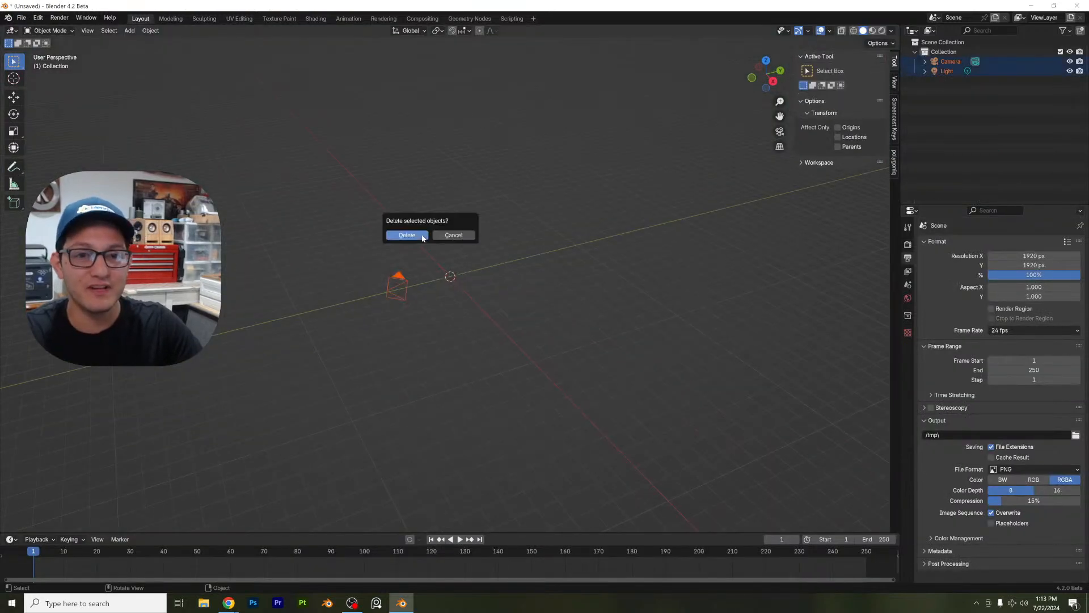
{"action": "left_click", "coordinate": [420, 235]}
Step: Add a plane at the origin and scale it up to about 3.29 m per side
{"action": "left_click", "coordinate": [130, 30]}
{"action": "mouse_move", "coordinate": [143, 41]}
{"action": "left_click", "coordinate": [239, 42]}
{"action": "key", "text": "s"}
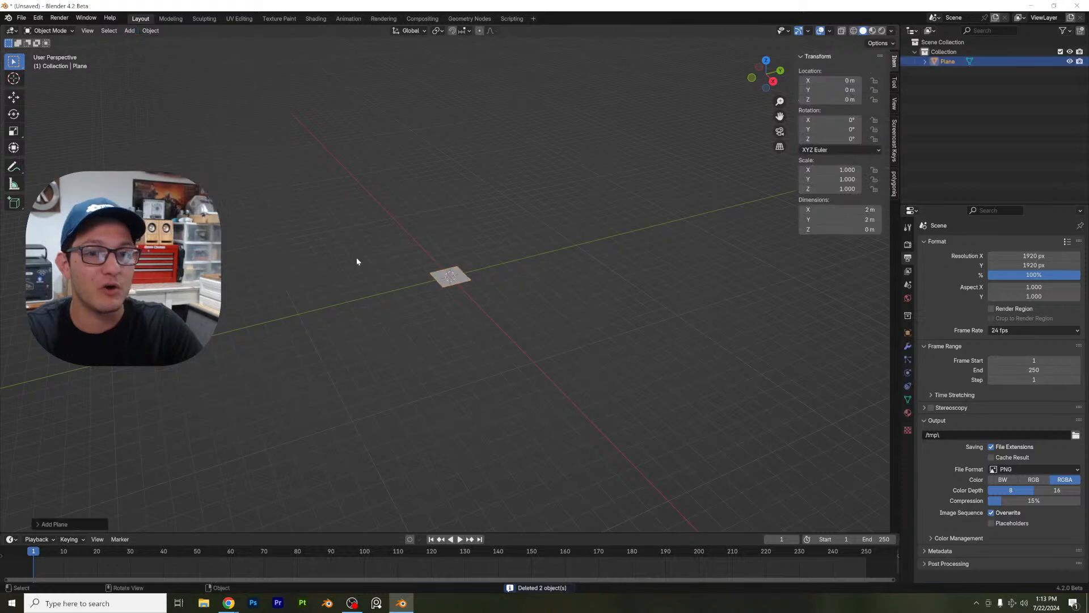
{"action": "left_click", "coordinate": [527, 278]}
Step: Add a cube, raise it to about 0.71 m above the plane and scale it down to about 0.87 m
{"action": "left_click", "coordinate": [129, 30]}
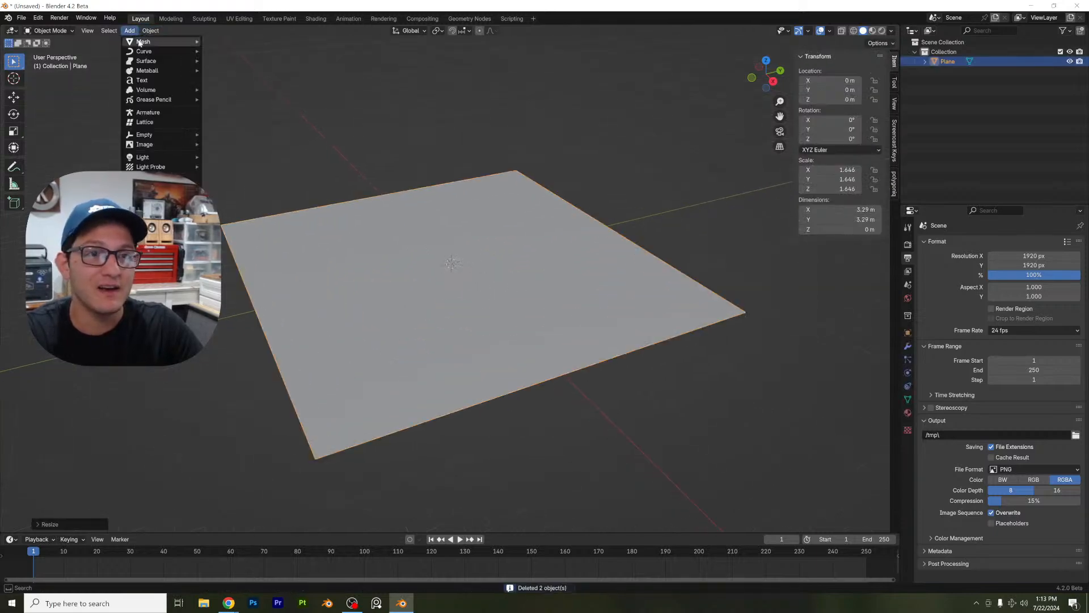
{"action": "mouse_move", "coordinate": [143, 41]}
{"action": "left_click", "coordinate": [226, 52]}
{"action": "key", "text": "g"}
{"action": "key", "text": "z"}
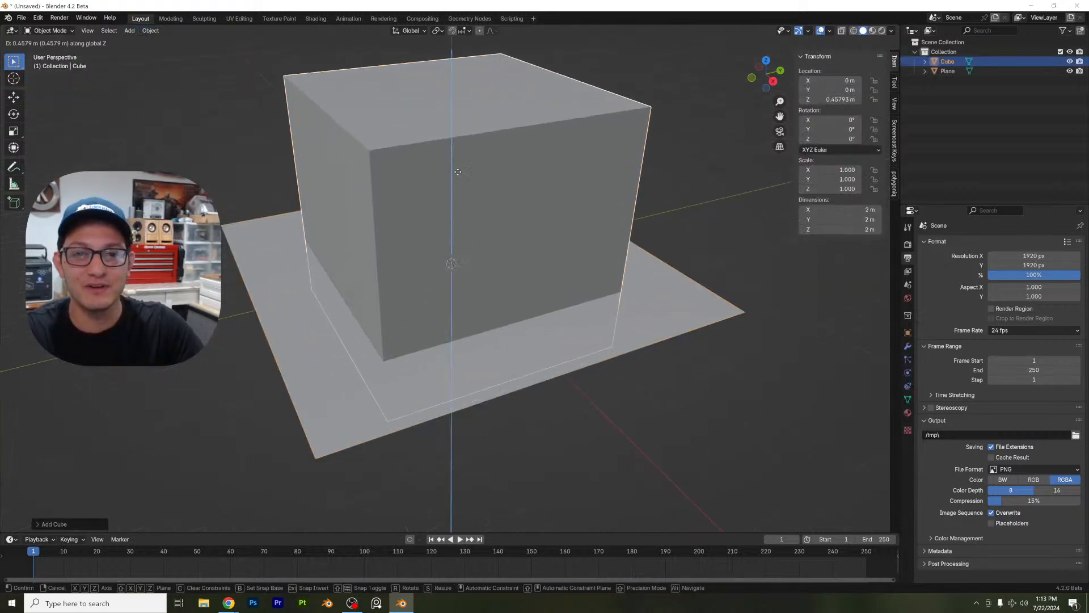
{"action": "left_click", "coordinate": [640, 122]}
{"action": "key", "text": "s"}
{"action": "left_click", "coordinate": [537, 153]}
Step: Give the cube rigid body physics and make the plane a Passive rigid body
{"action": "left_click", "coordinate": [908, 373]}
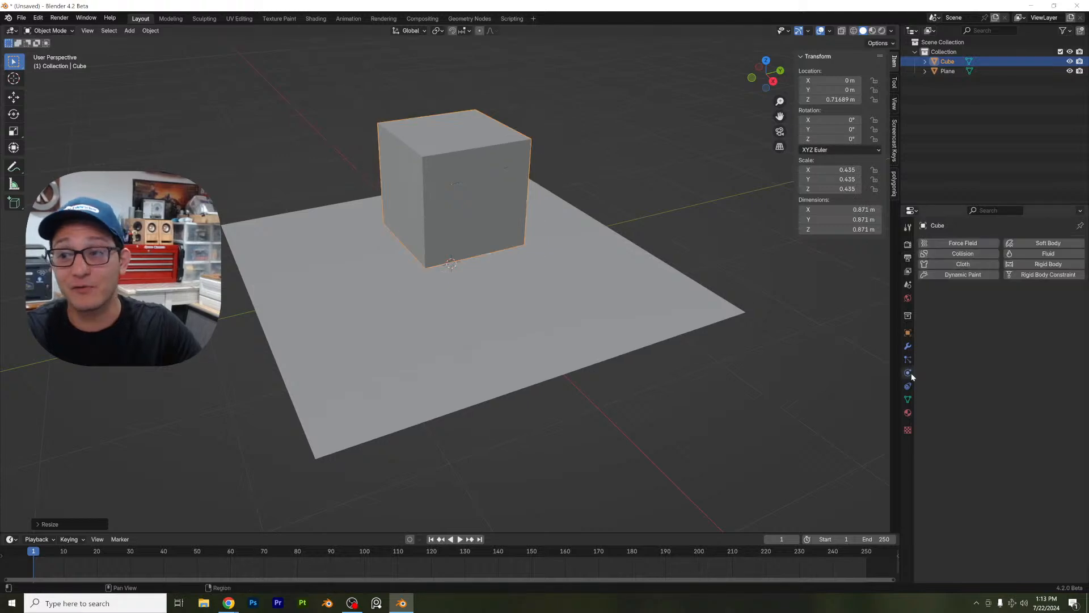
{"action": "left_click", "coordinate": [1028, 264]}
{"action": "left_click", "coordinate": [576, 325]}
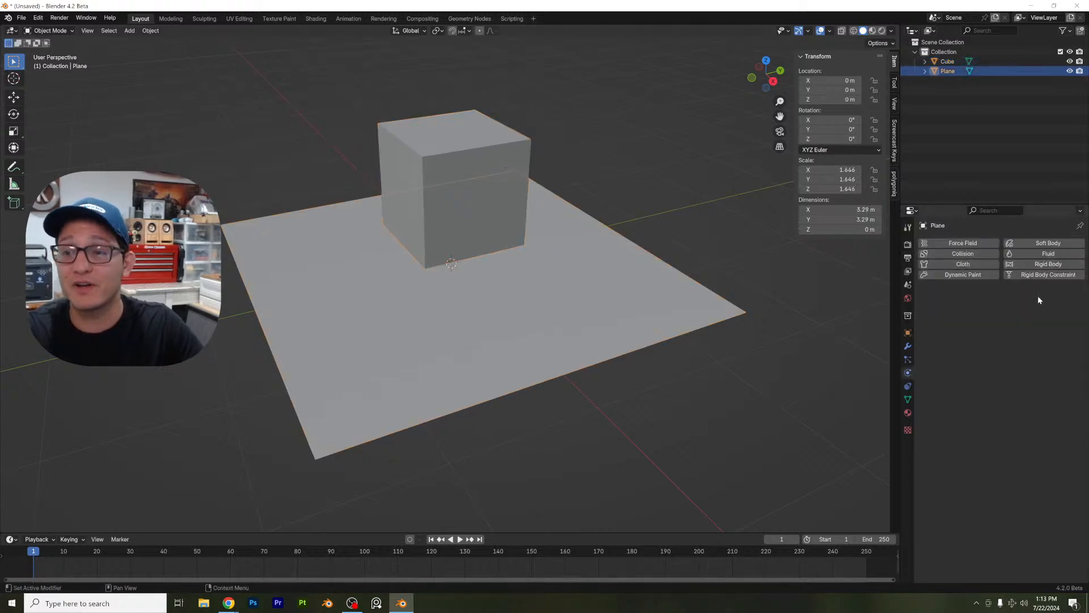
{"action": "left_click", "coordinate": [1044, 264]}
{"action": "left_click", "coordinate": [1039, 306]}
{"action": "left_click", "coordinate": [1024, 317]}
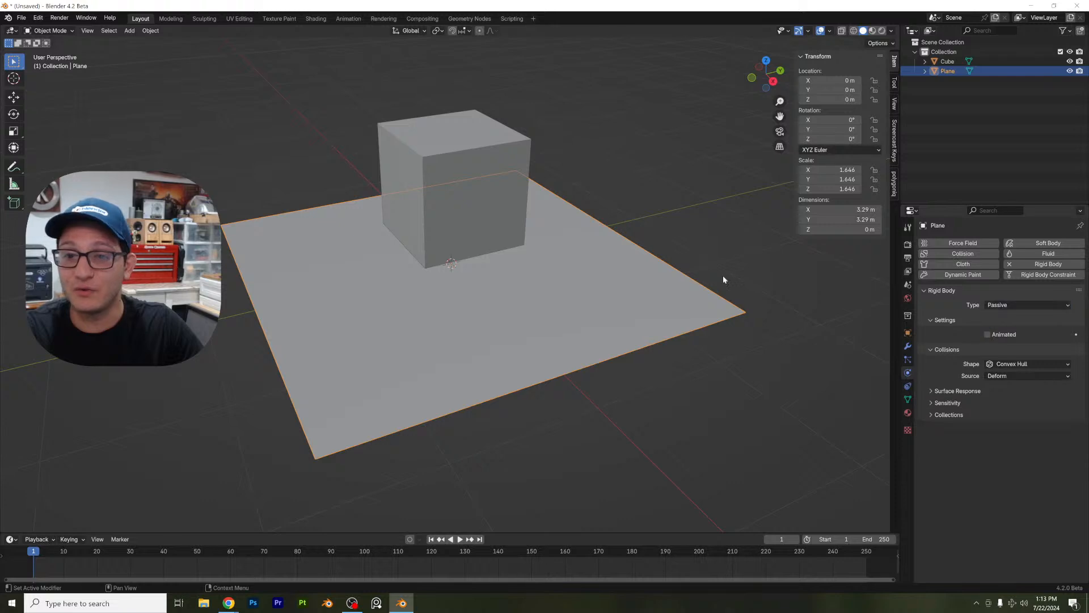
Step: Scale the cube down to about 0.59 m per side and tilt it about 17° in the current view
{"action": "middle_click_drag", "start_coordinate": [723, 277], "coordinate": [490, 246]}
{"action": "scroll", "coordinate": [569, 214], "scroll_direction": "up", "scroll_amount": 2}
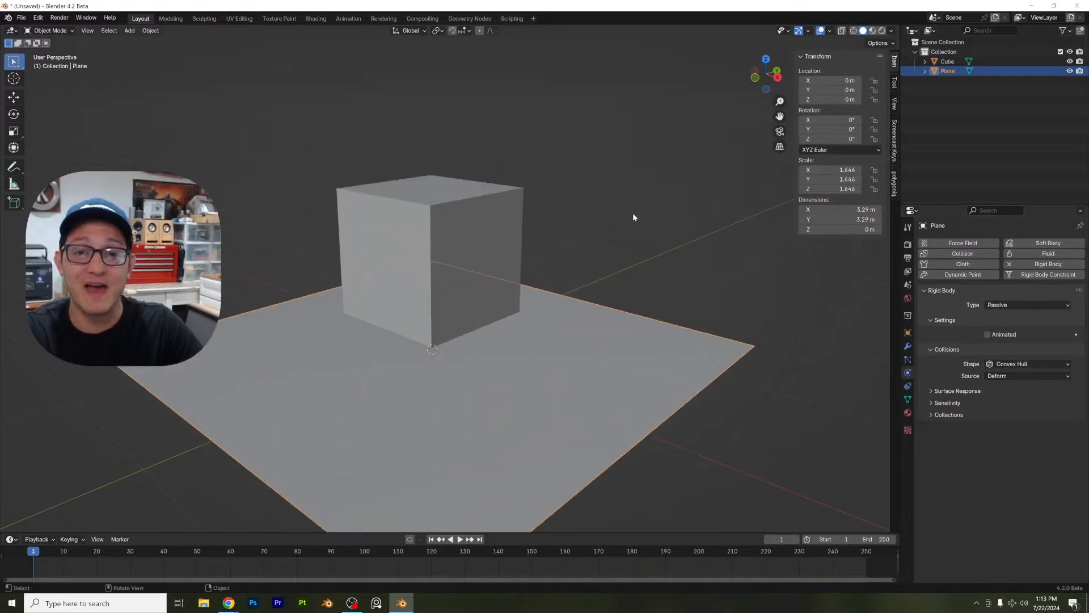
{"action": "left_click", "coordinate": [634, 218]}
{"action": "left_click", "coordinate": [514, 227]}
{"action": "key", "text": "s"}
{"action": "left_click", "coordinate": [547, 202]}
{"action": "key", "text": "r"}
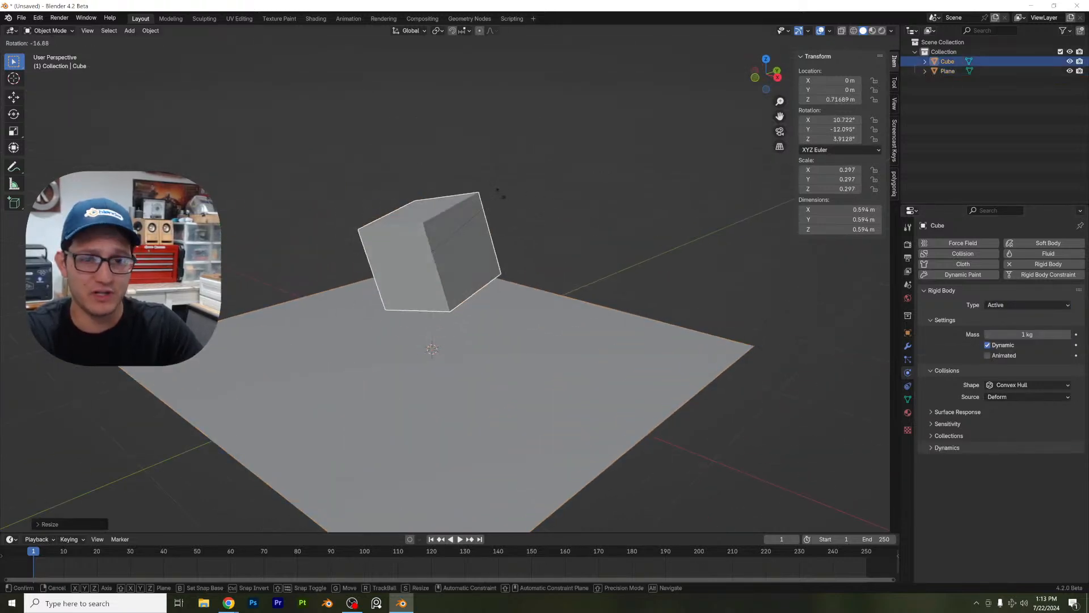
{"action": "left_click", "coordinate": [523, 235]}
Step: Play the rigid body simulation of the cube falling onto the plane three times from frame 1
{"action": "key", "text": "space"}
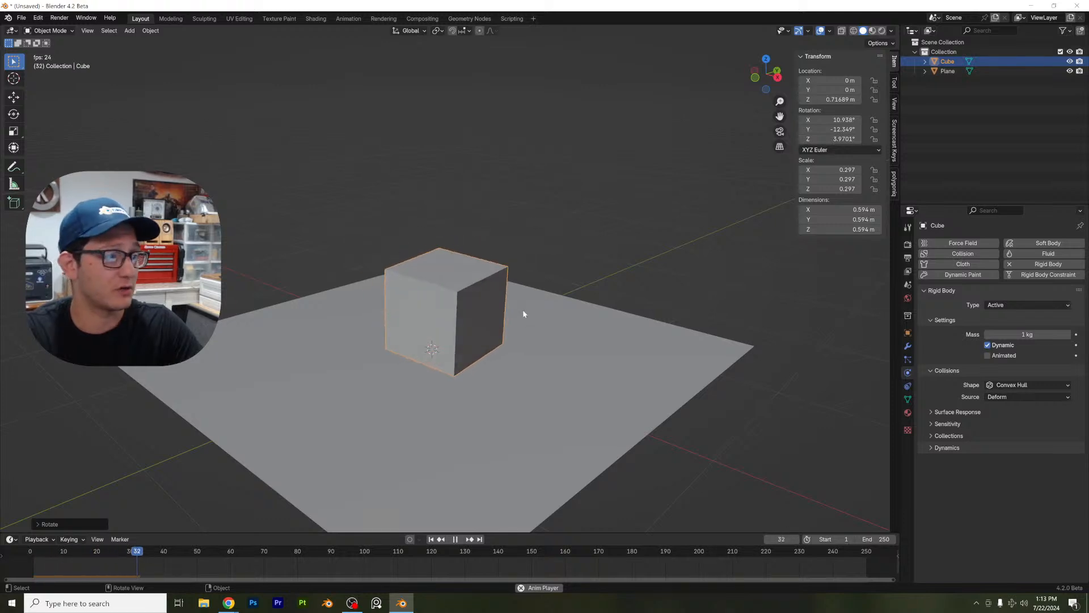
{"action": "key", "text": "space"}
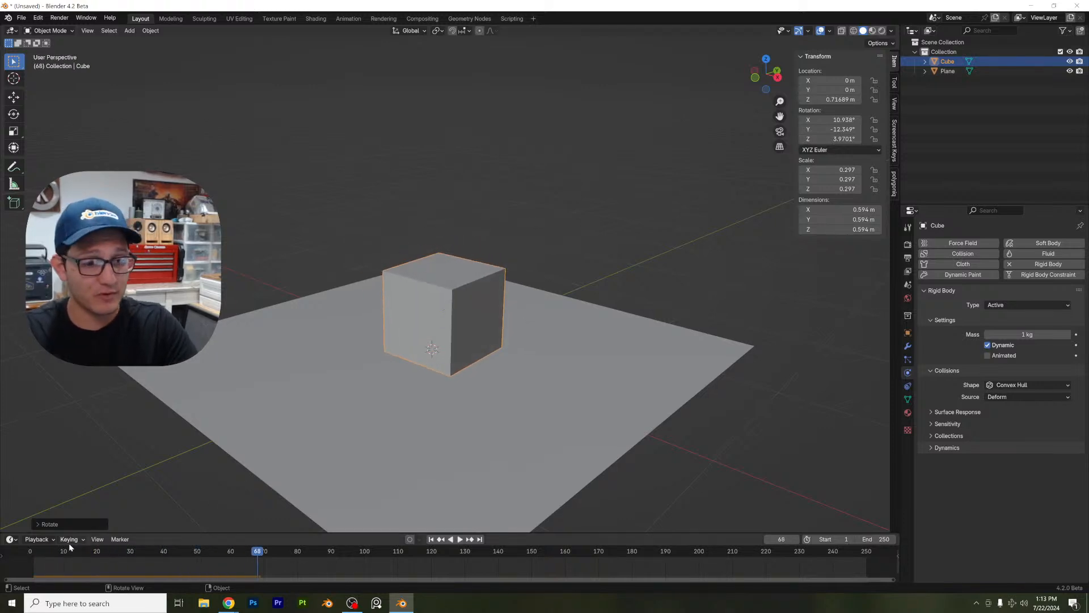
{"action": "key", "text": "shift+Left"}
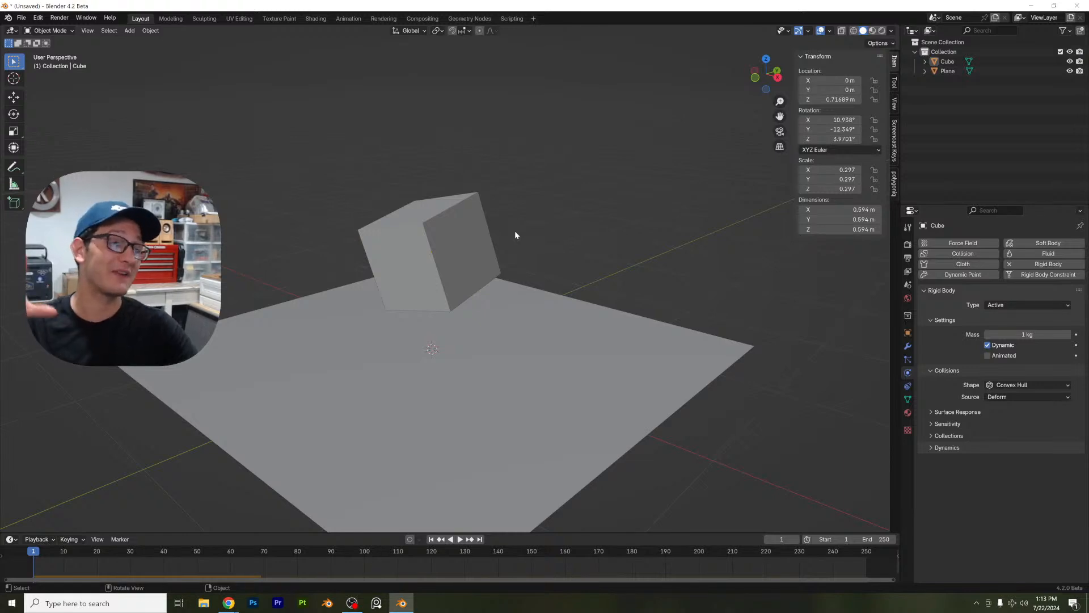
{"action": "key", "text": "space"}
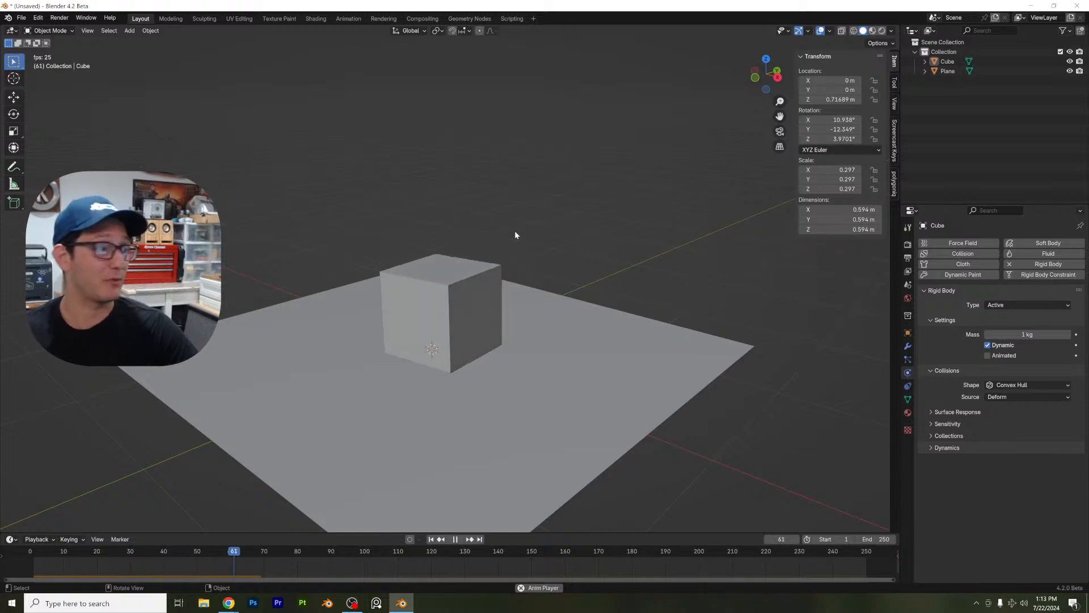
{"action": "key", "text": "space"}
{"action": "middle_click_drag", "start_coordinate": [594, 240], "coordinate": [611, 229]}
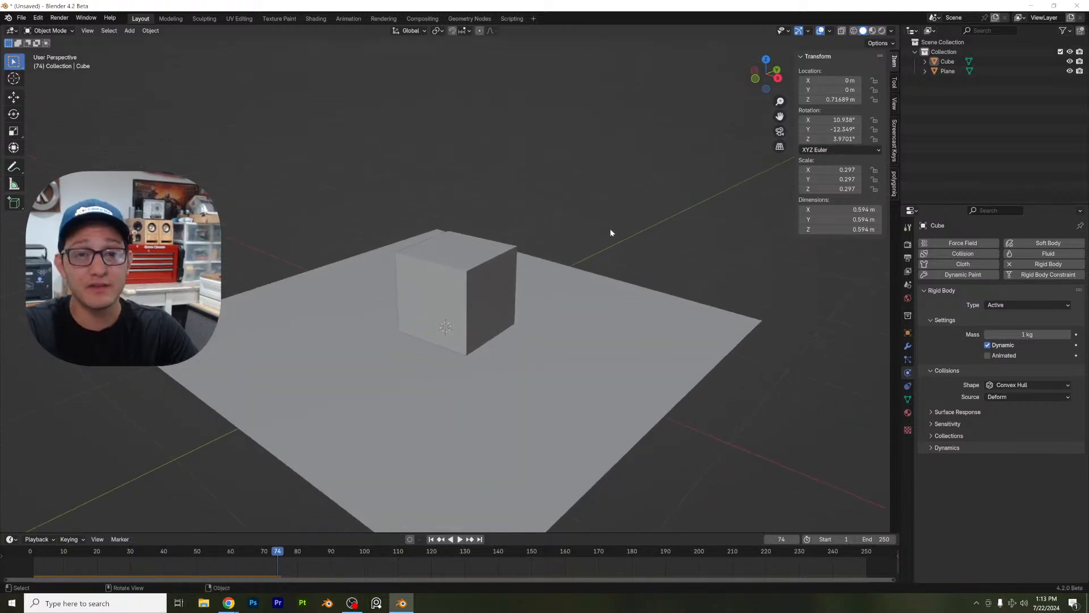
{"action": "scroll", "coordinate": [611, 228], "scroll_direction": "up", "scroll_amount": 1}
{"action": "left_click", "coordinate": [28, 547]}
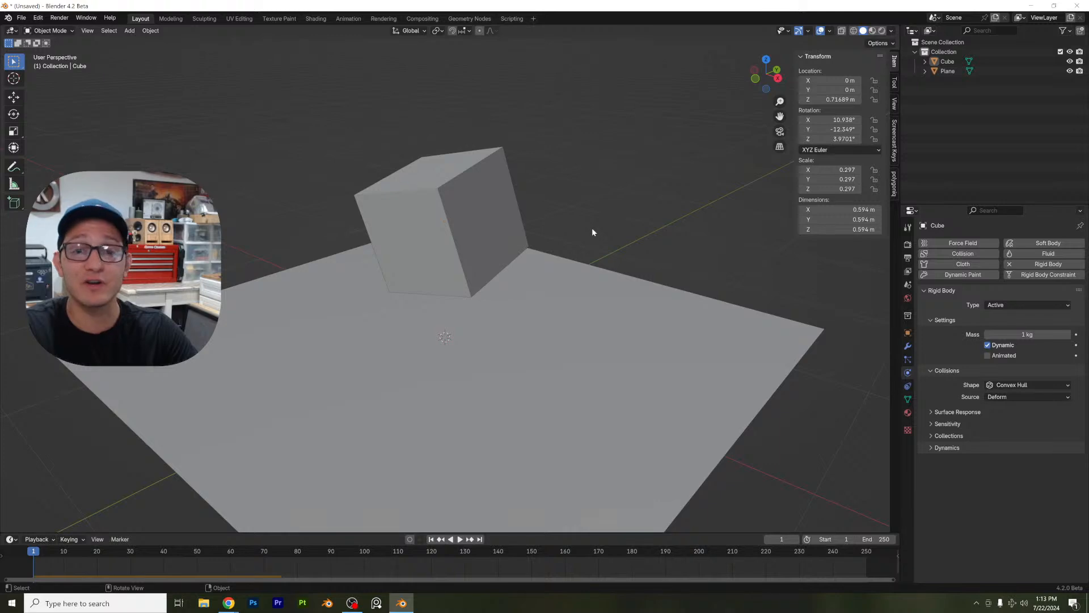
{"action": "key", "text": "space"}
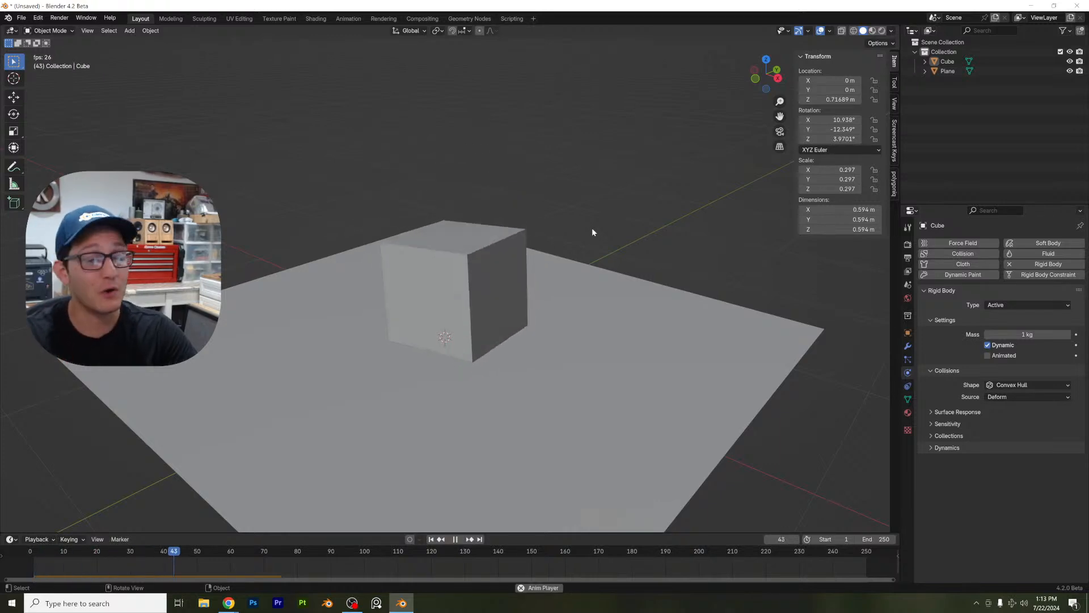
{"action": "key", "text": "space"}
Step: Reopen the recent file Explosion-Pop.blend, discarding the unsaved cube test scene
{"action": "left_click", "coordinate": [21, 18]}
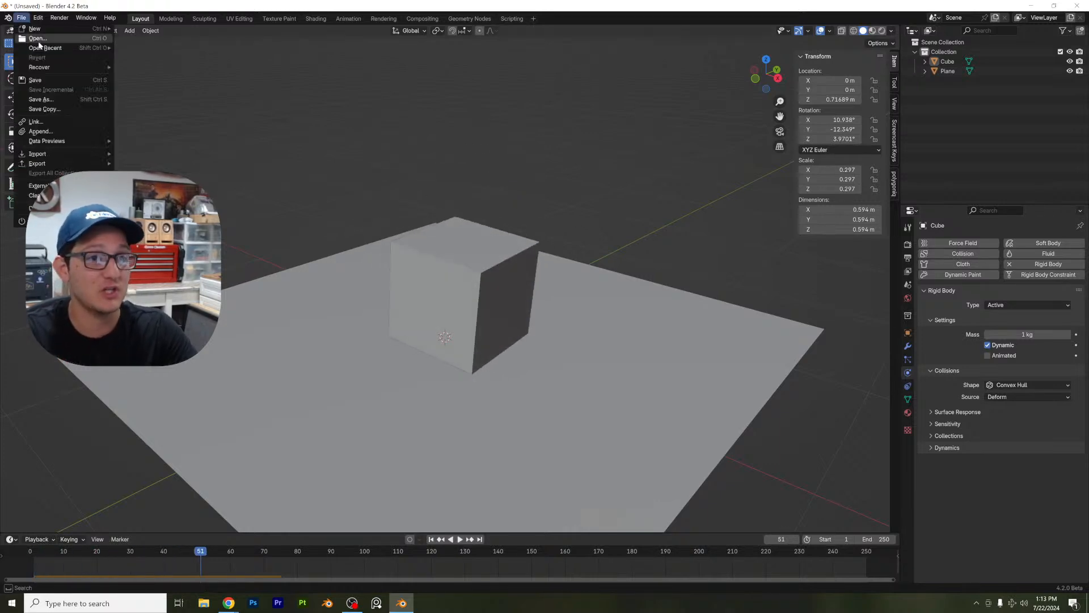
{"action": "mouse_move", "coordinate": [59, 48]}
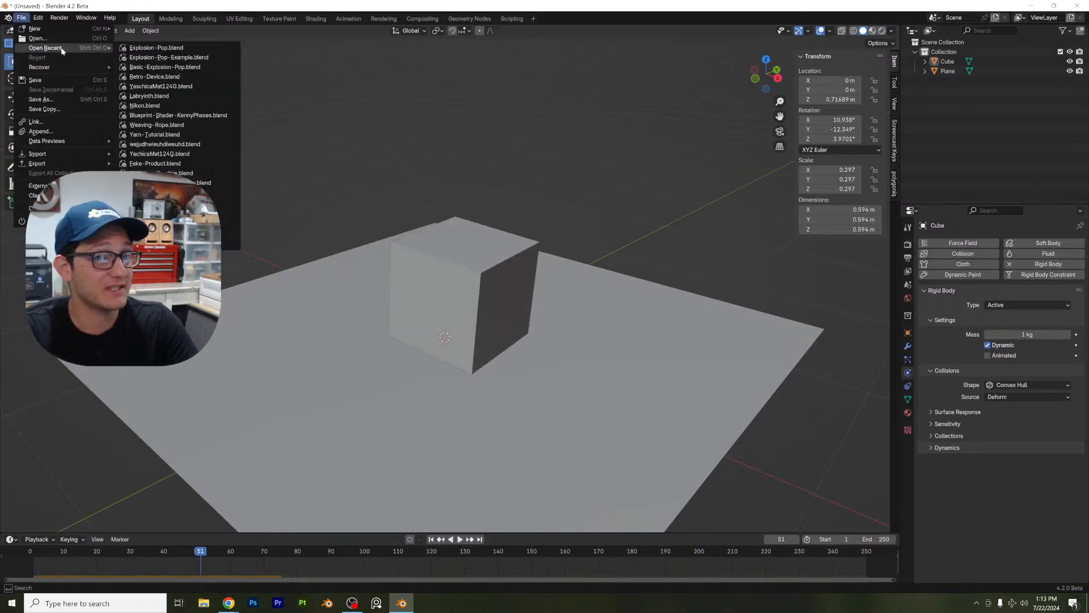
{"action": "left_click", "coordinate": [202, 49]}
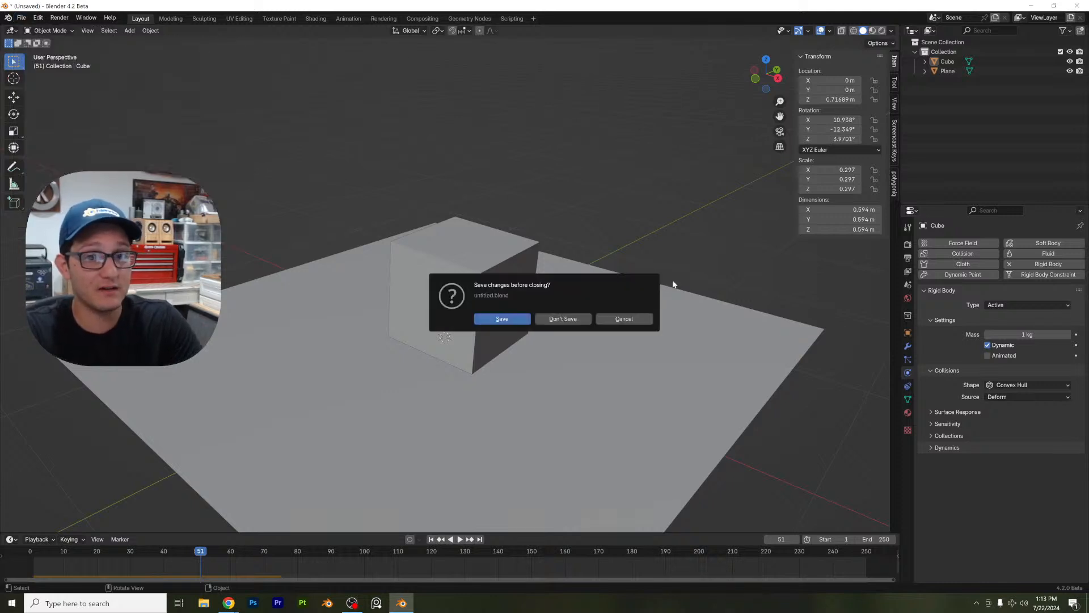
{"action": "left_click", "coordinate": [562, 319]}
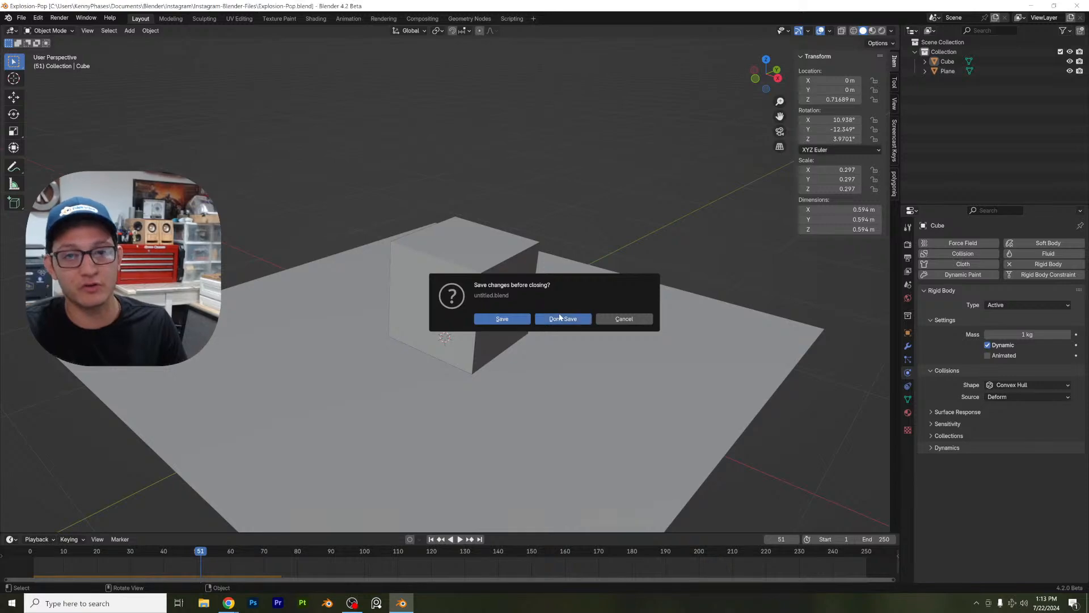
Step: Inspect the lemon cluster at frame 54 up close in Rendered shading, then return to the wider camera framing
{"action": "left_click", "coordinate": [881, 30]}
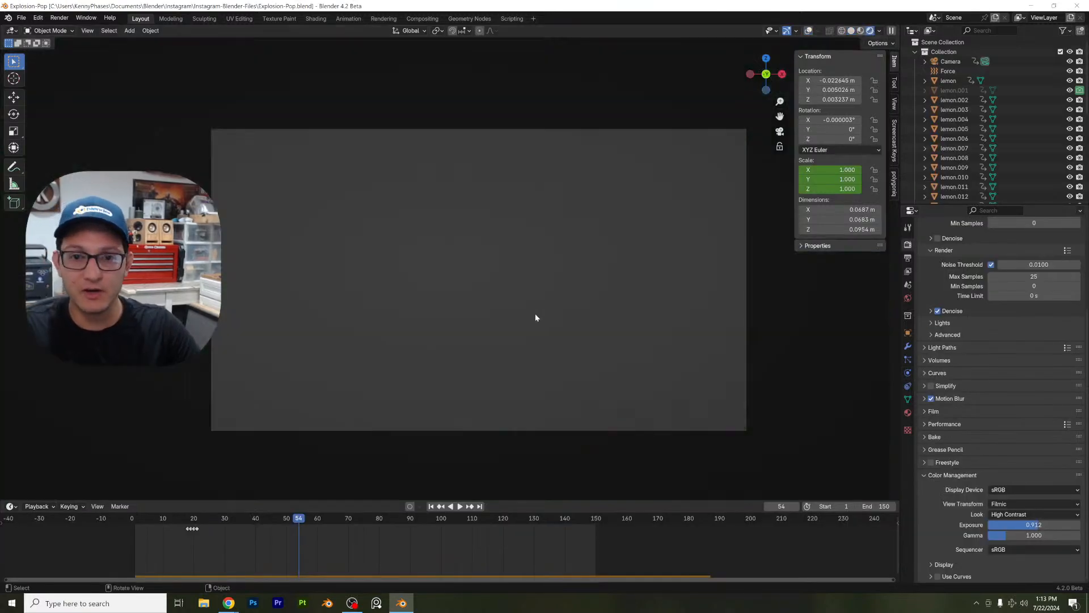
{"action": "scroll", "coordinate": [534, 302], "scroll_direction": "up", "scroll_amount": 6}
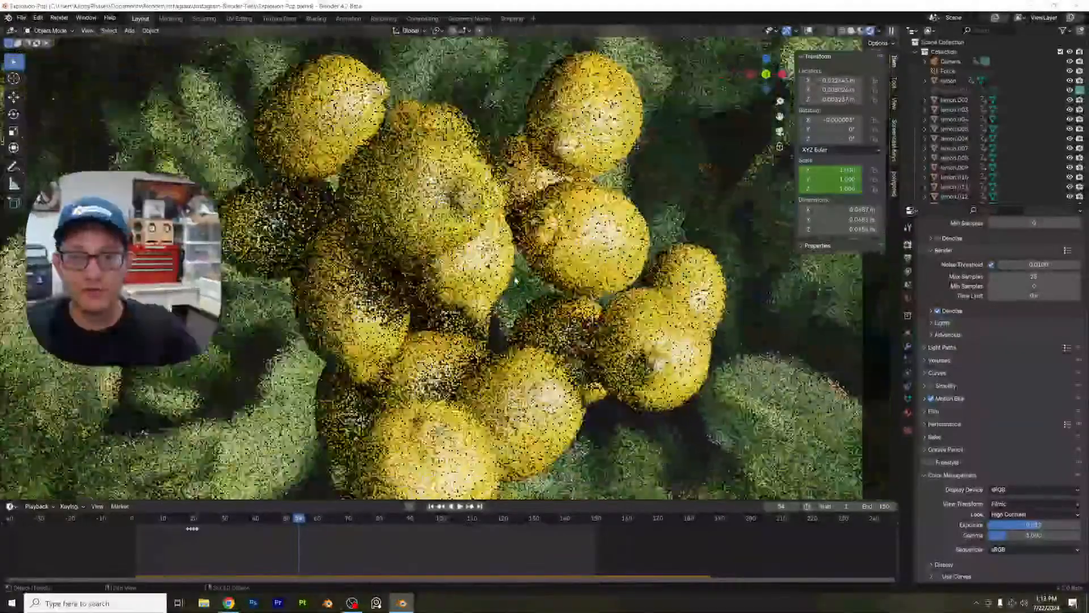
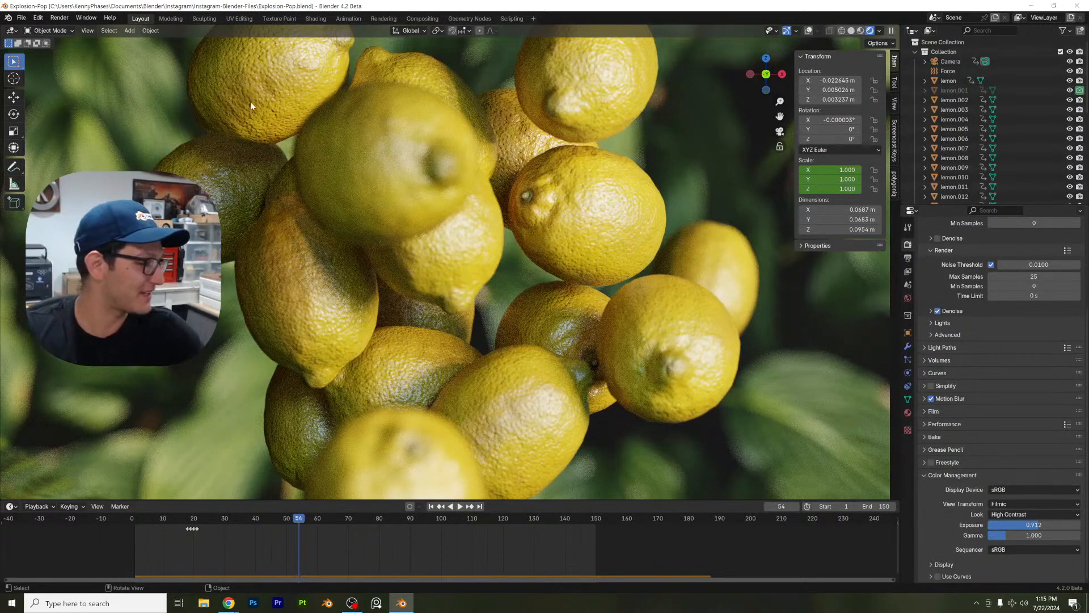
{"action": "key", "text": "KP_0"}
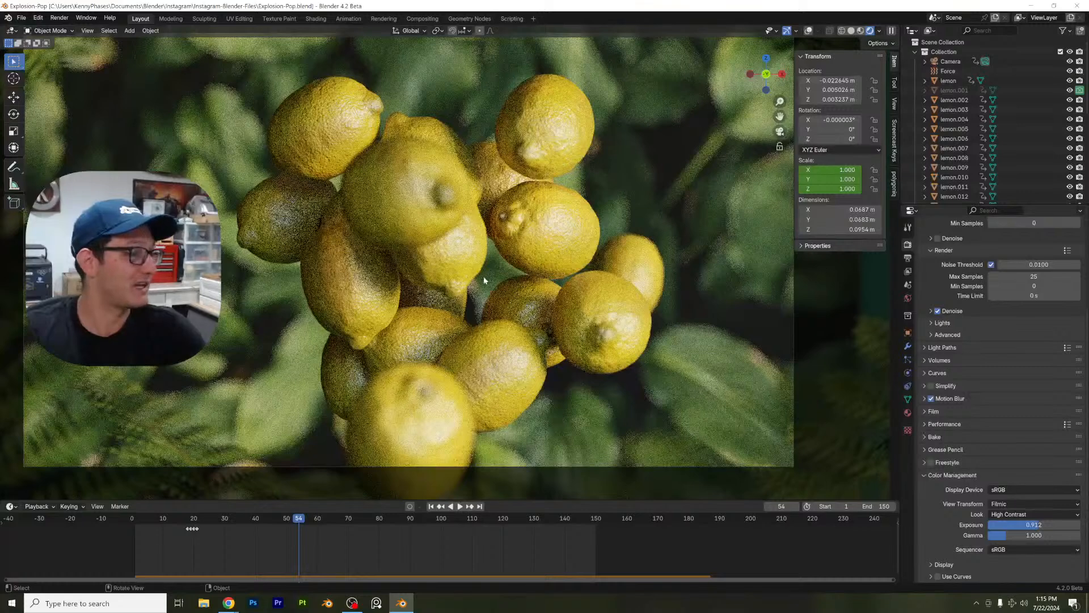
Step: Display the viewport's View and 3D Cursor settings in the sidebar and enlarge the timeline area upwards
{"action": "left_click", "coordinate": [895, 147]}
{"action": "left_click", "coordinate": [895, 103]}
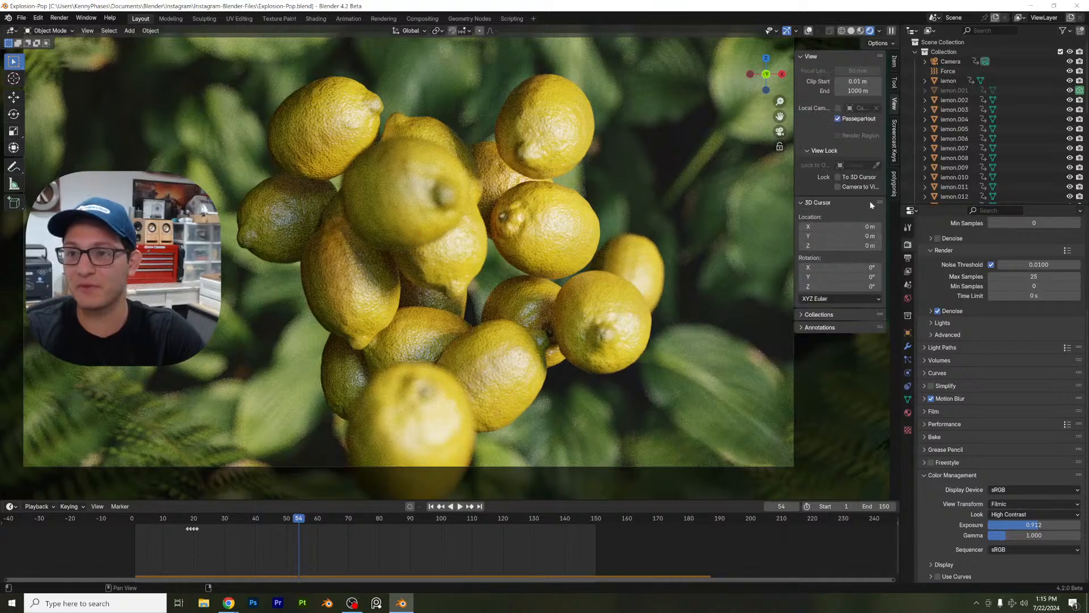
{"action": "left_click", "coordinate": [800, 57]}
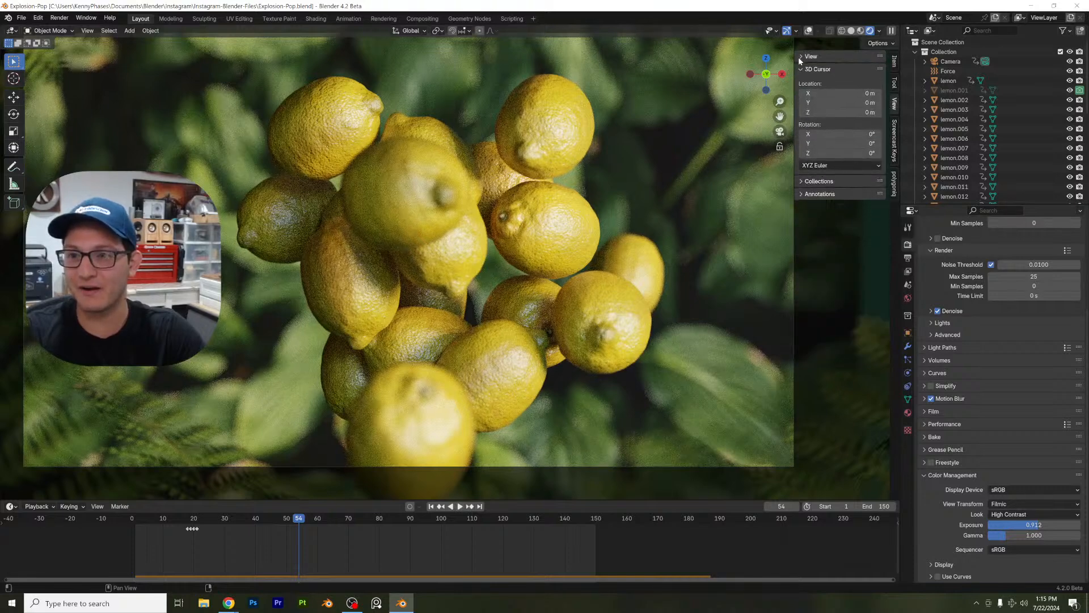
{"action": "left_click", "coordinate": [800, 57]}
{"action": "left_click", "coordinate": [807, 202]}
{"action": "left_click", "coordinate": [806, 202]}
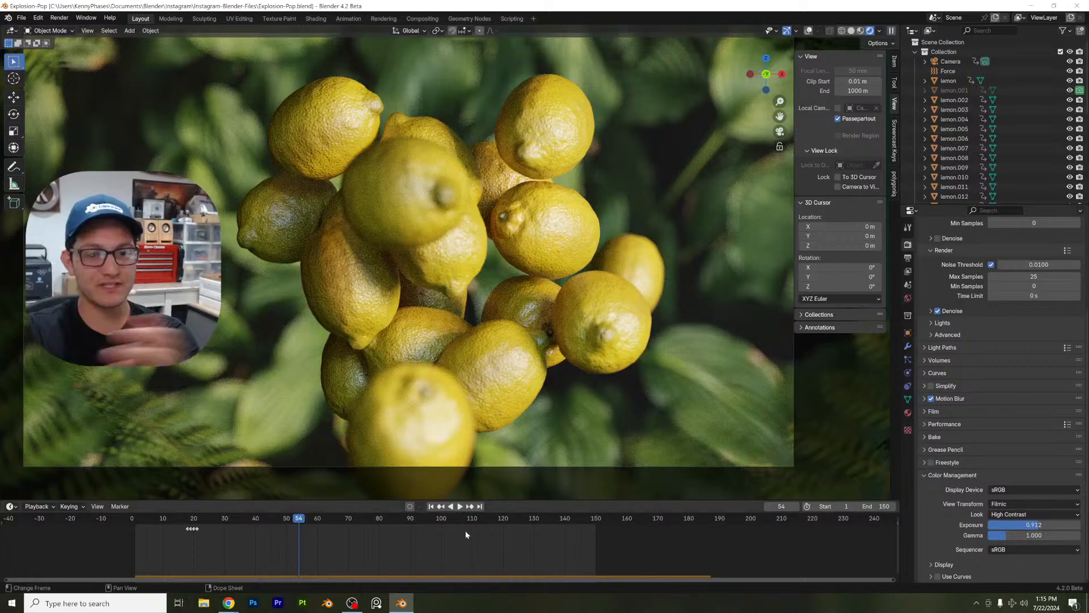
{"action": "left_click_drag", "start_coordinate": [502, 500], "coordinate": [514, 328]}
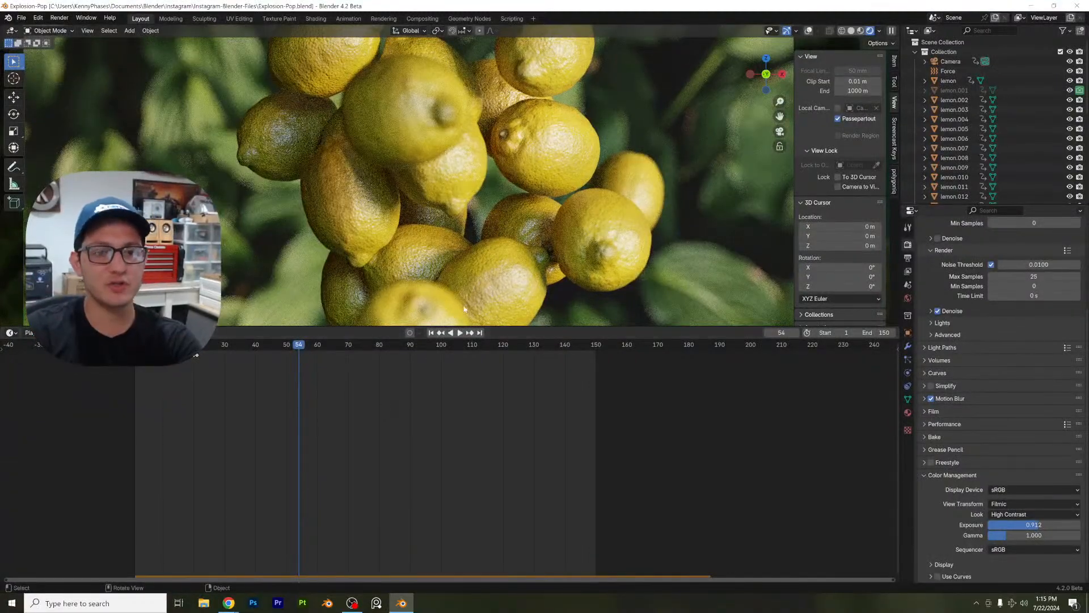
Step: Shrink the timeline, switch to the Animation workspace, show its camera view in Rendered shading, and enlarge both 3D viewports
{"action": "left_click_drag", "start_coordinate": [523, 329], "coordinate": [526, 523]}
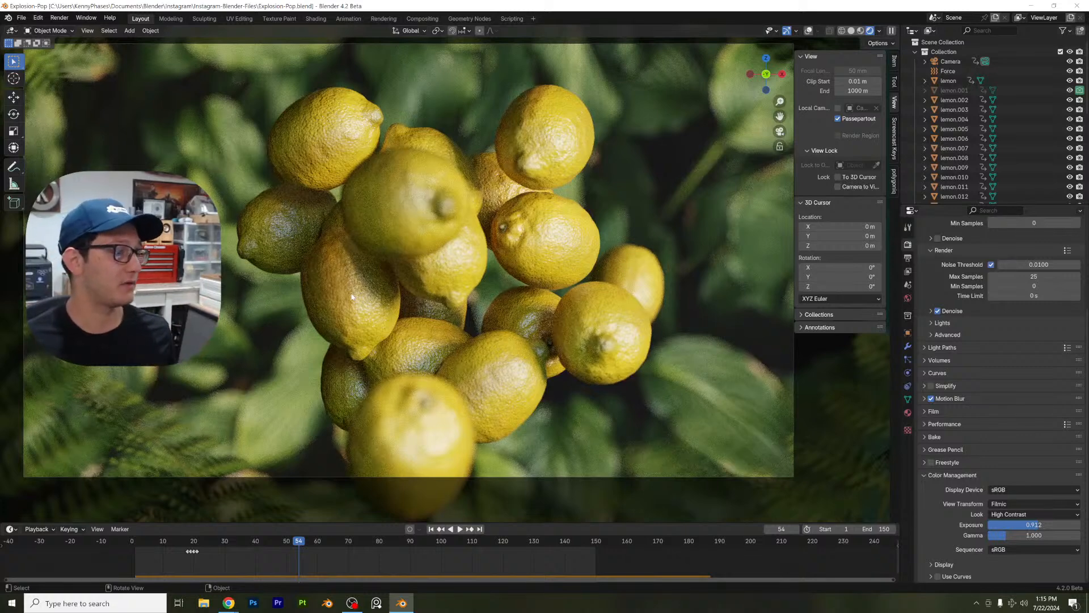
{"action": "left_click", "coordinate": [359, 19]}
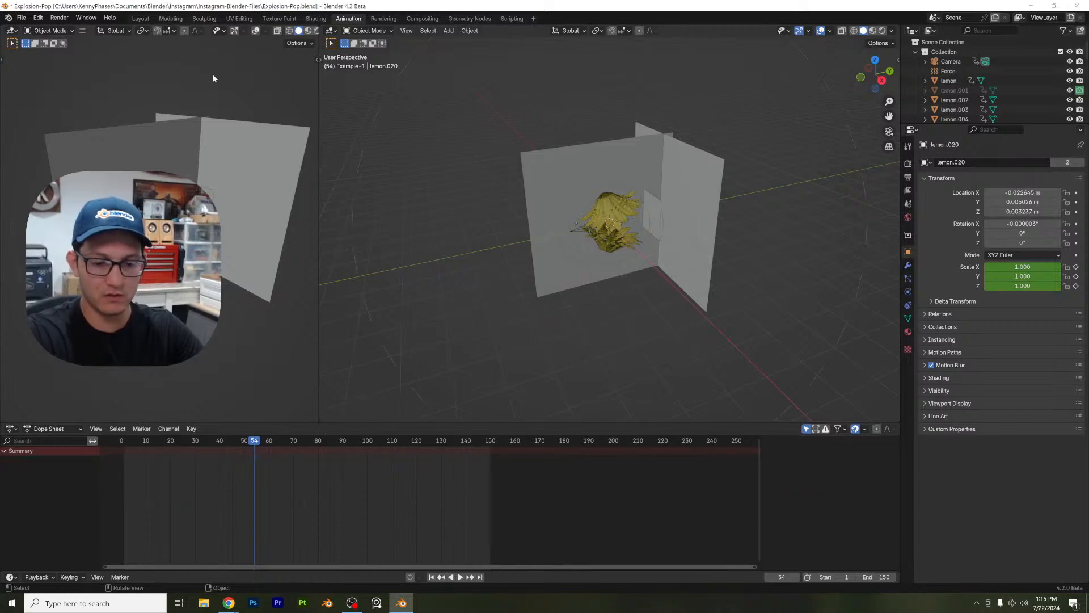
{"action": "key", "text": "KP_Decimal"}
{"action": "key", "text": "z"}
{"action": "left_click", "coordinate": [215, 123]}
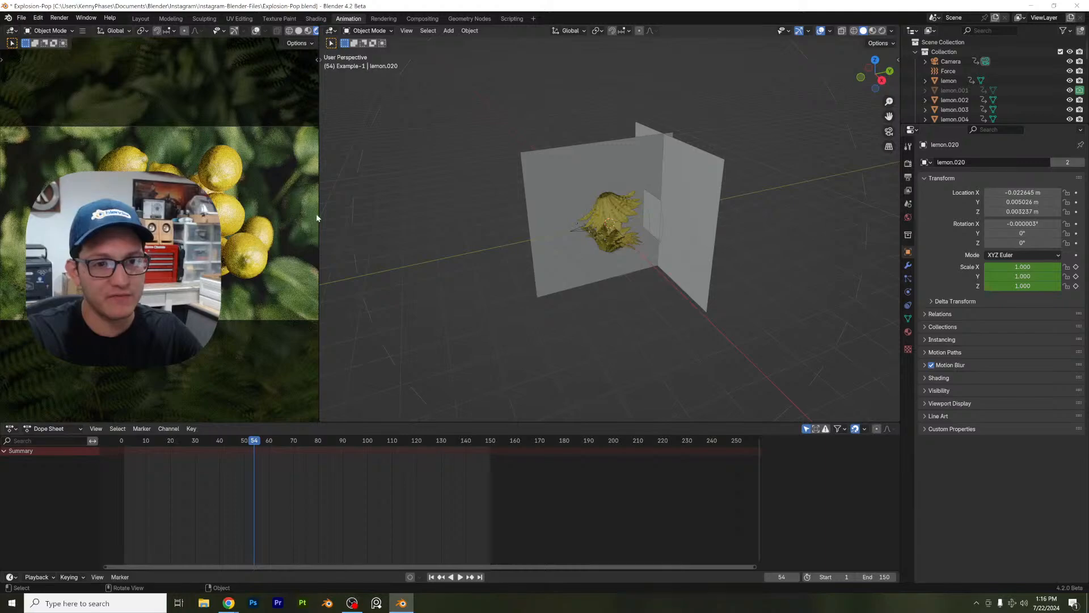
{"action": "left_click_drag", "start_coordinate": [317, 217], "coordinate": [437, 227]}
{"action": "left_click_drag", "start_coordinate": [429, 424], "coordinate": [430, 557]}
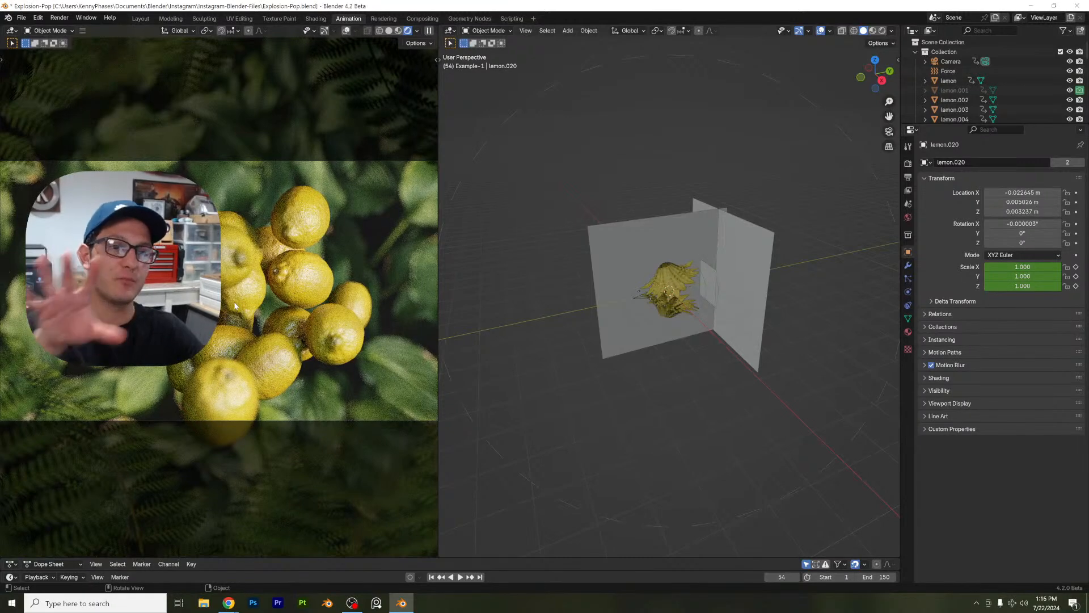
Step: Move the upper fern plant down closer to the lemons, to about 0.080, -0.134, 1.025 m
{"action": "scroll", "coordinate": [683, 359], "scroll_direction": "up", "scroll_amount": 5}
{"action": "middle_click_drag", "start_coordinate": [683, 360], "coordinate": [749, 376]}
{"action": "scroll", "coordinate": [696, 288], "scroll_direction": "up", "scroll_amount": 3}
{"action": "left_click", "coordinate": [696, 287]}
{"action": "middle_click_drag", "start_coordinate": [696, 288], "coordinate": [648, 255]}
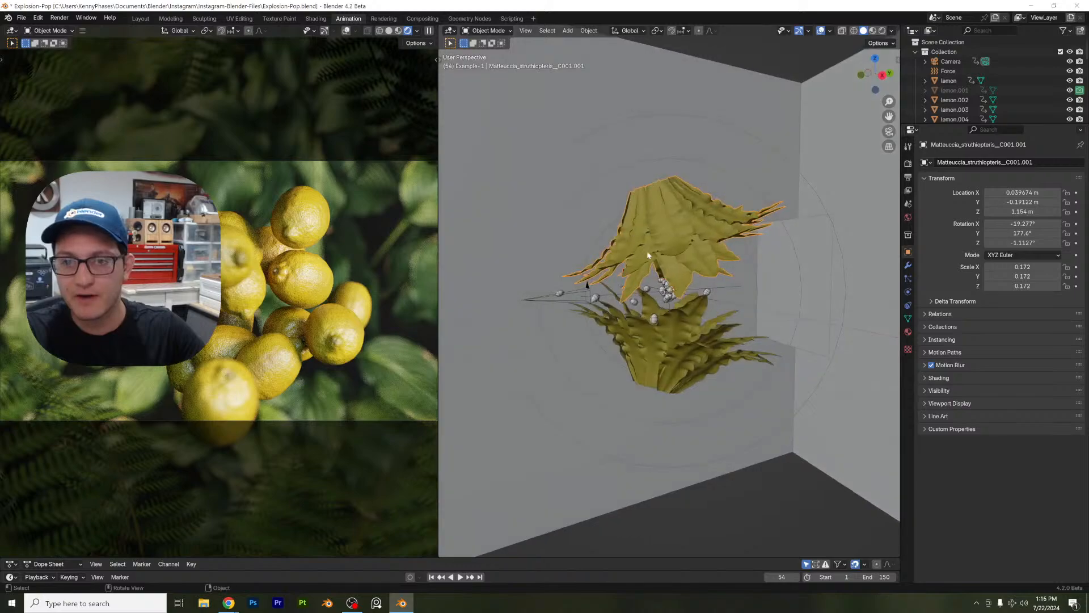
{"action": "scroll", "coordinate": [648, 256], "scroll_direction": "up", "scroll_amount": 2}
{"action": "middle_click_drag", "start_coordinate": [661, 294], "coordinate": [649, 301]}
{"action": "key", "text": "g"}
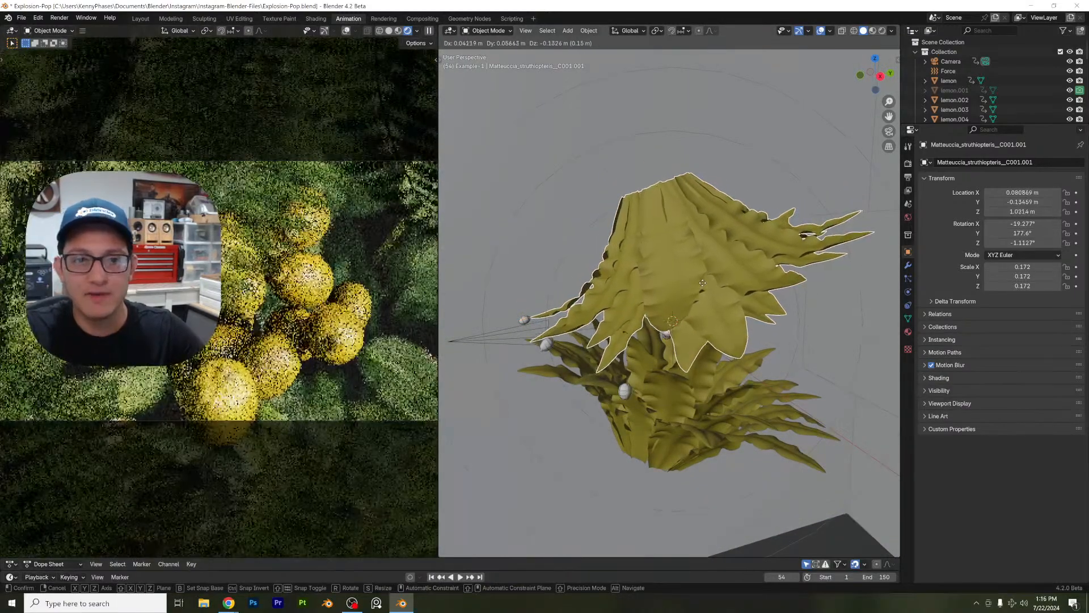
{"action": "left_click", "coordinate": [703, 284]}
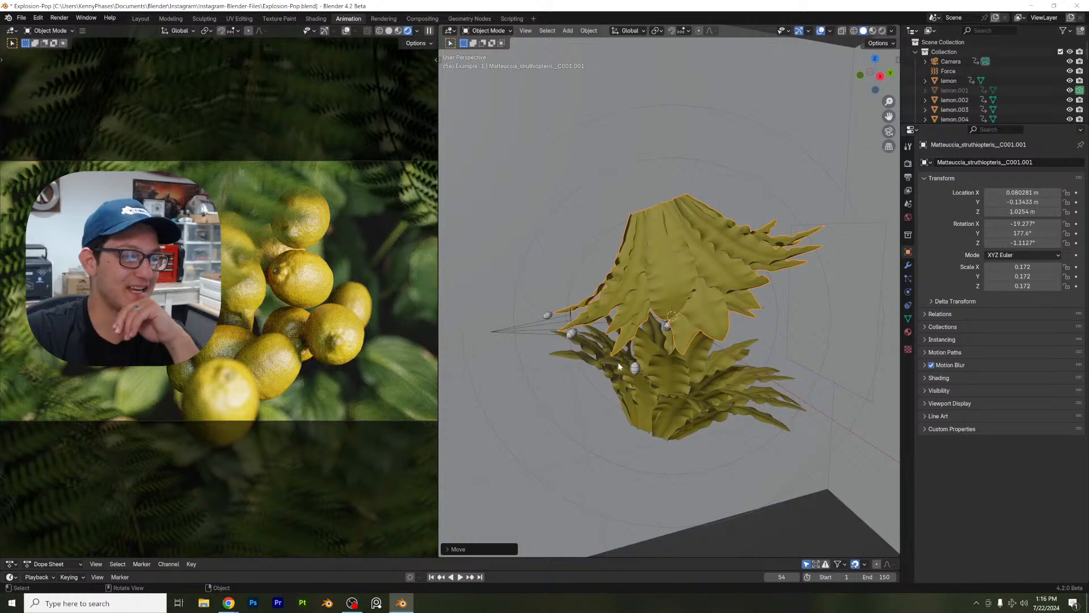
Step: Fine-tune the upper fern's position above the lemon cluster with another small move
{"action": "middle_click_drag", "start_coordinate": [617, 362], "coordinate": [669, 335]}
{"action": "scroll", "coordinate": [619, 366], "scroll_direction": "down", "scroll_amount": 2}
{"action": "scroll", "coordinate": [638, 349], "scroll_direction": "up", "scroll_amount": 6}
{"action": "key", "text": "g"}
{"action": "key", "text": "z"}
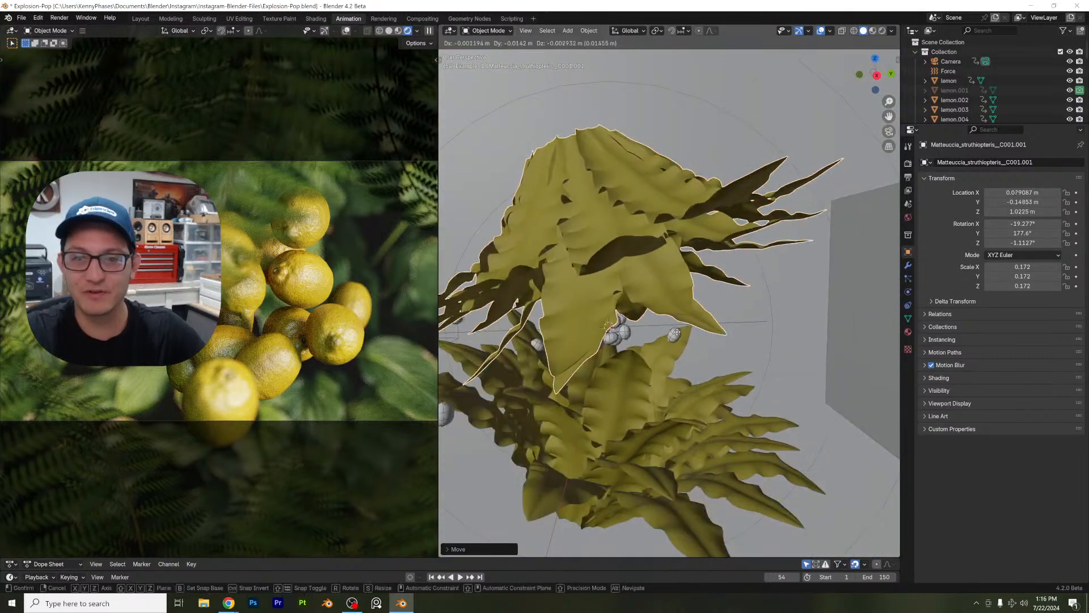
{"action": "left_click", "coordinate": [681, 320]}
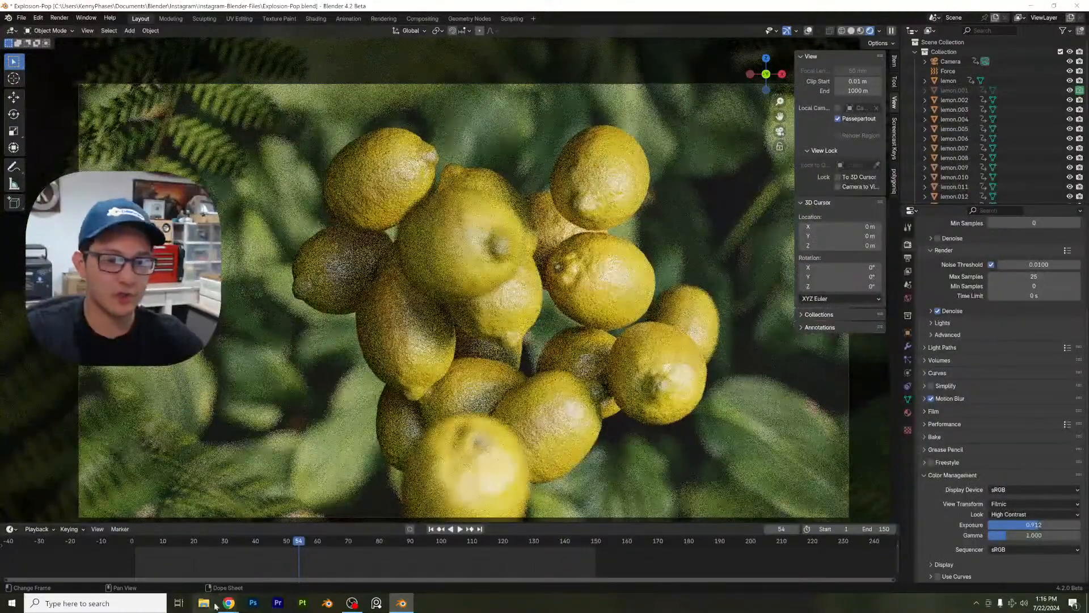
Step: Switch to File Explorer and browse to the Web-GIFS folder inside Physics-Course
{"action": "left_click", "coordinate": [204, 603]}
{"action": "left_click", "coordinate": [263, 236]}
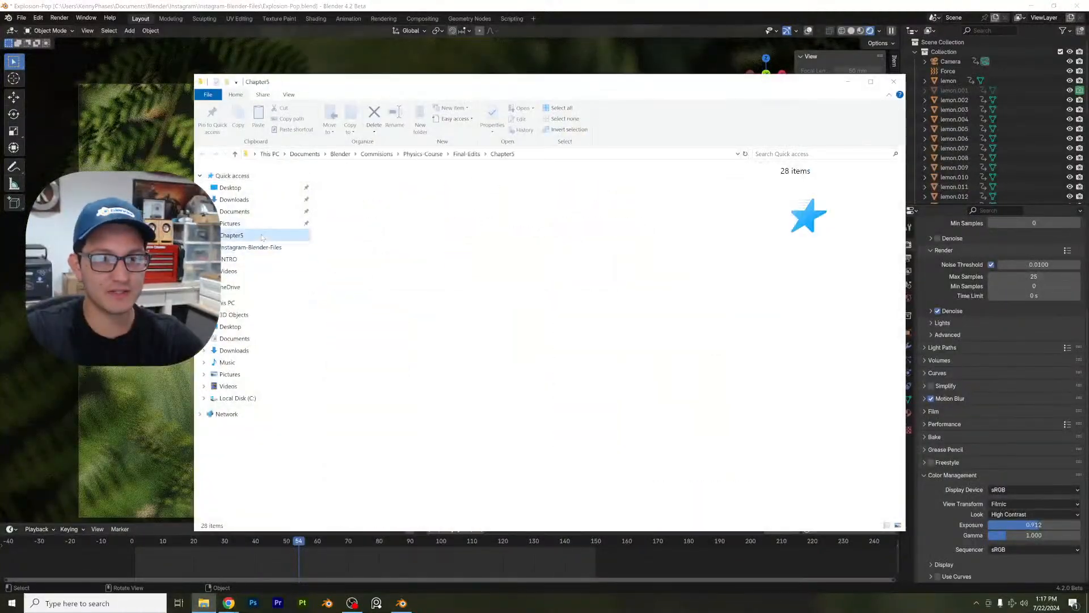
{"action": "left_click", "coordinate": [423, 154]}
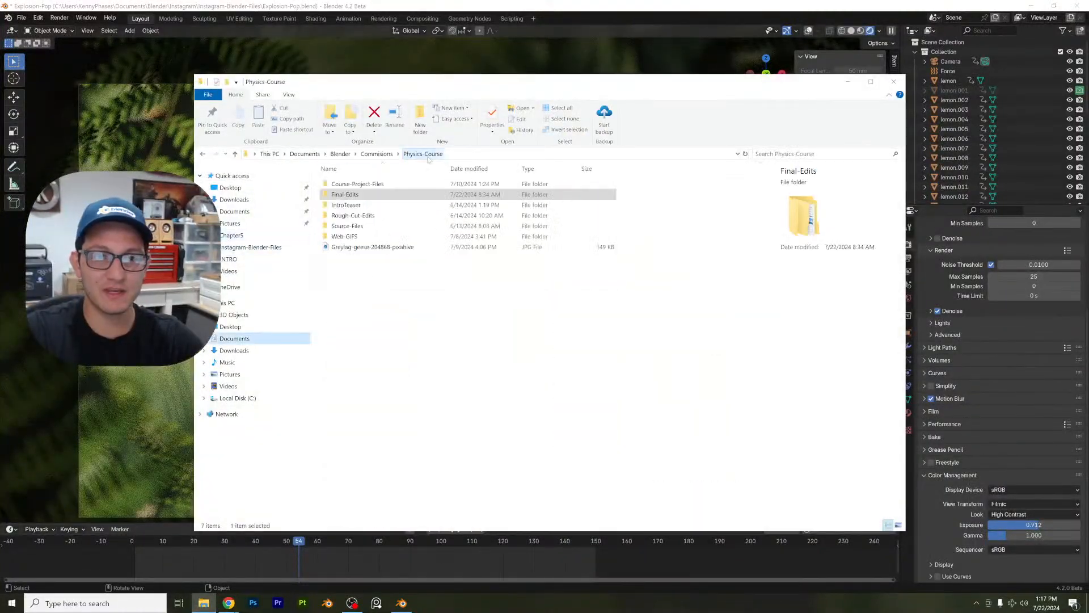
{"action": "double_click", "coordinate": [373, 238]}
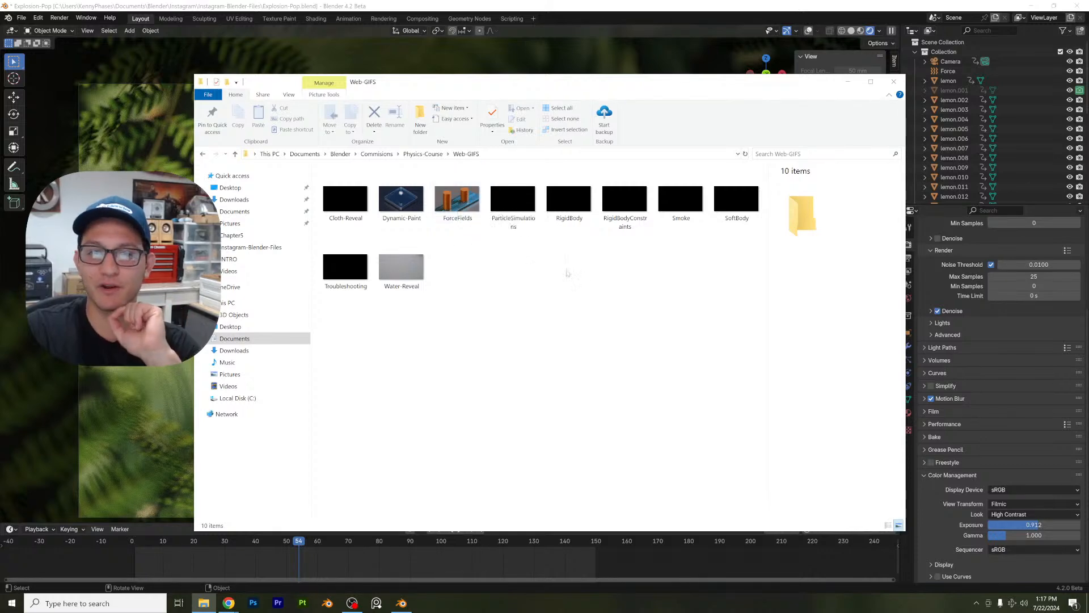
Step: Watch Water-Reveal.gif in the image viewer, then close the viewer and the folder window
{"action": "double_click", "coordinate": [402, 271]}
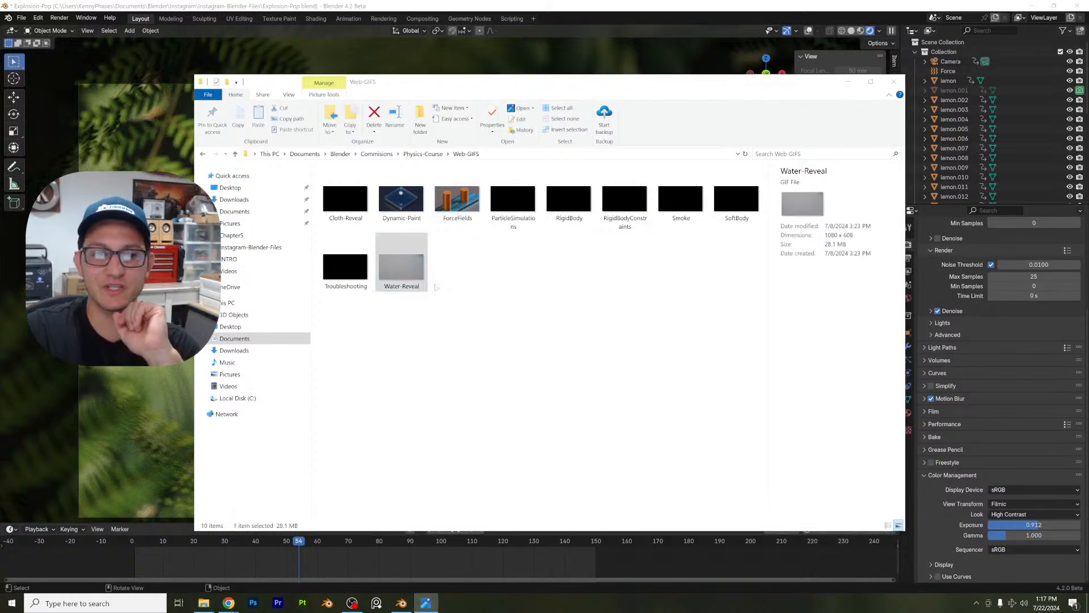
{"action": "left_click_drag", "start_coordinate": [444, 134], "coordinate": [508, 118]}
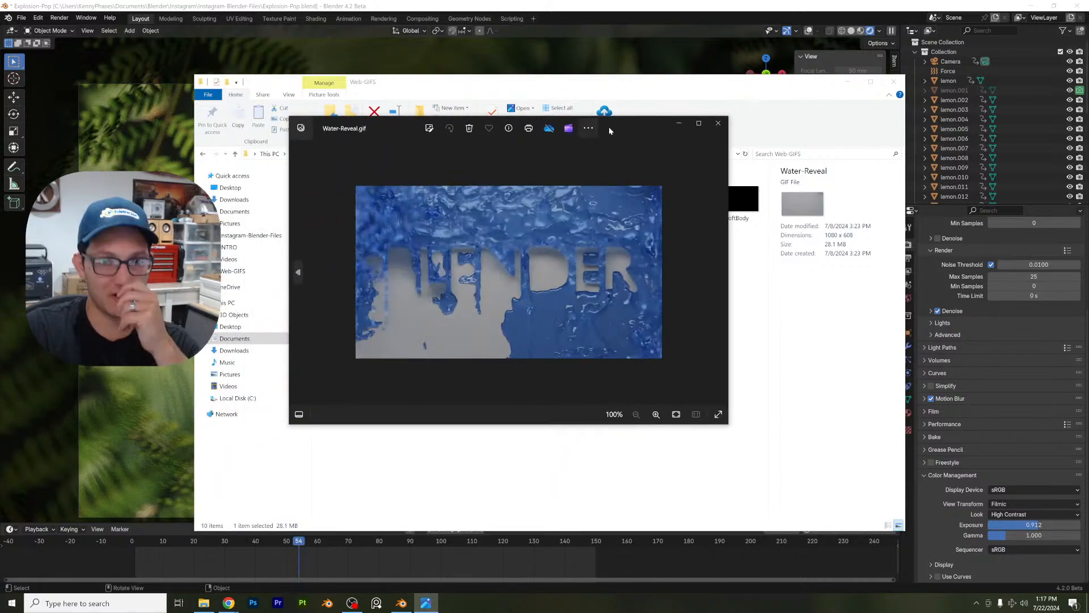
{"action": "left_click_drag", "start_coordinate": [622, 125], "coordinate": [649, 133]}
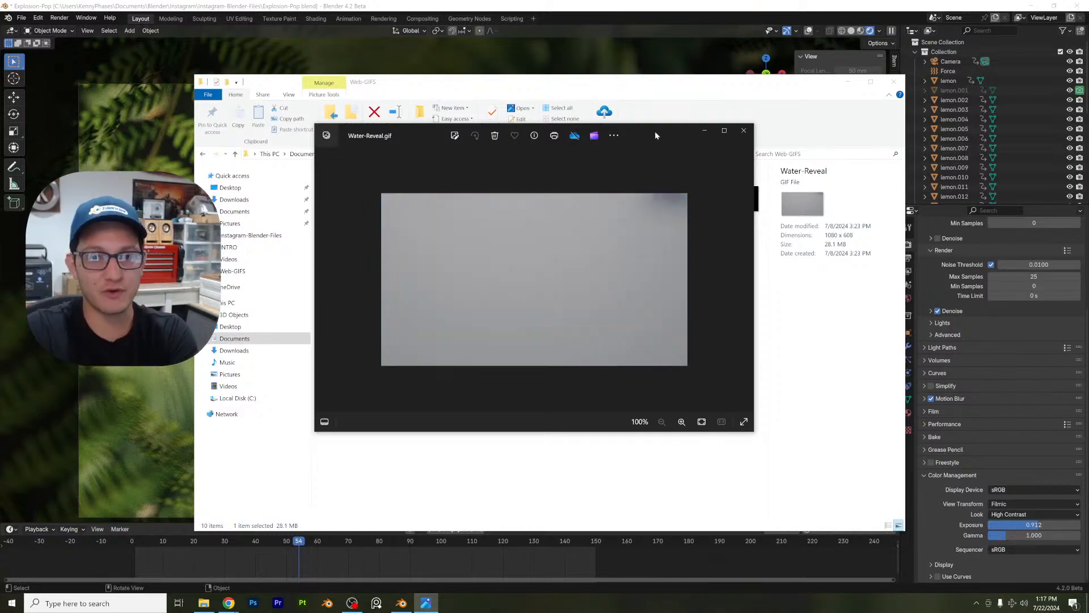
{"action": "left_click_drag", "start_coordinate": [655, 134], "coordinate": [647, 135]}
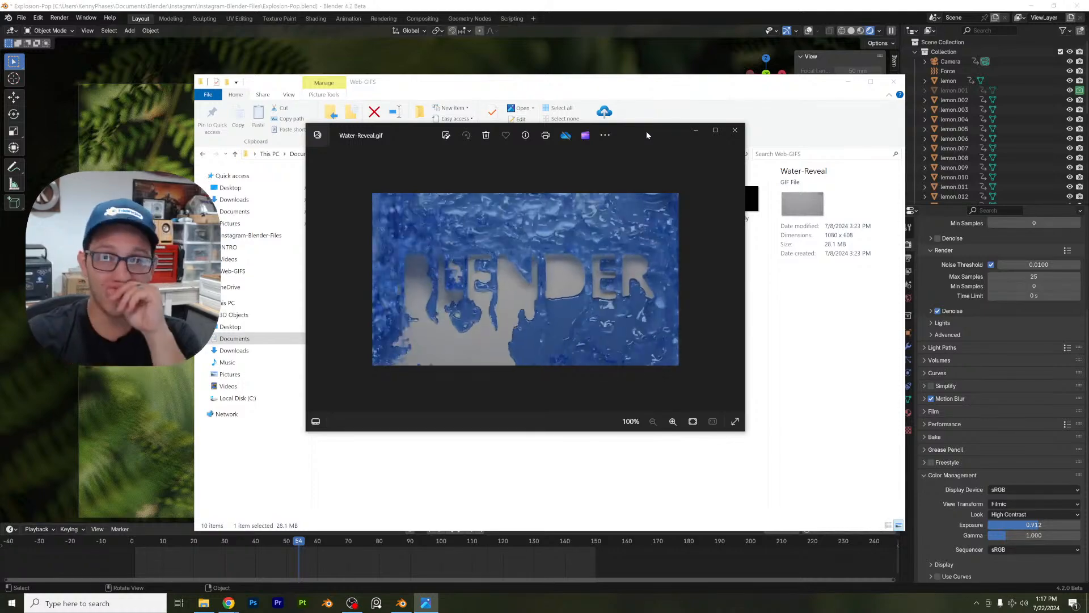
{"action": "left_click", "coordinate": [735, 130]}
{"action": "left_click", "coordinate": [893, 81]}
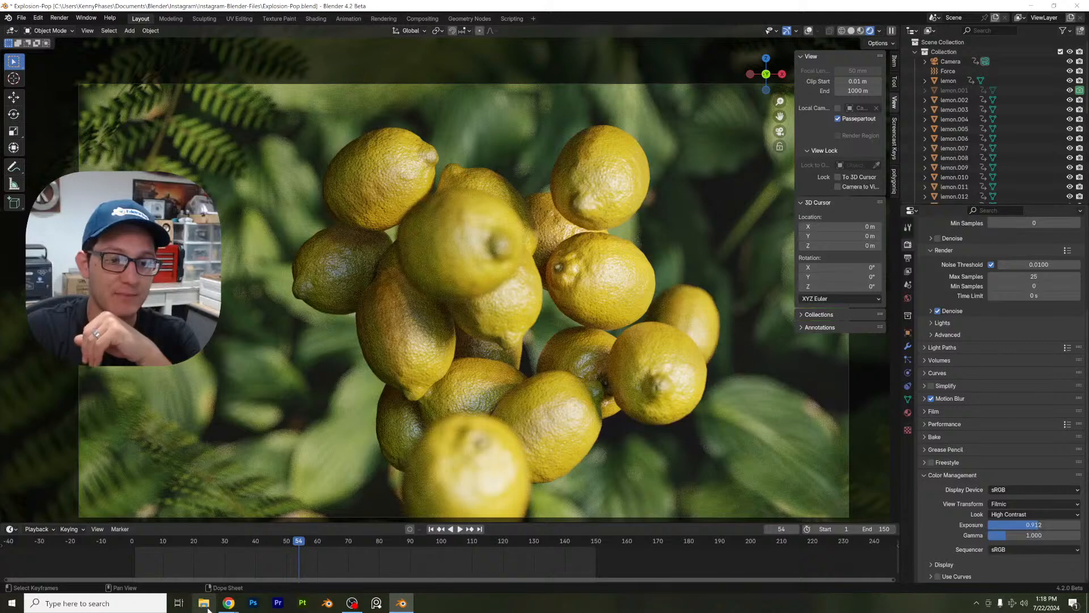
Step: Switch to Chrome and look through the CG Cookie CORE page from the header to the learning outcomes, returning to the trailer video
{"action": "mouse_move", "coordinate": [229, 602]}
{"action": "left_click", "coordinate": [285, 559]}
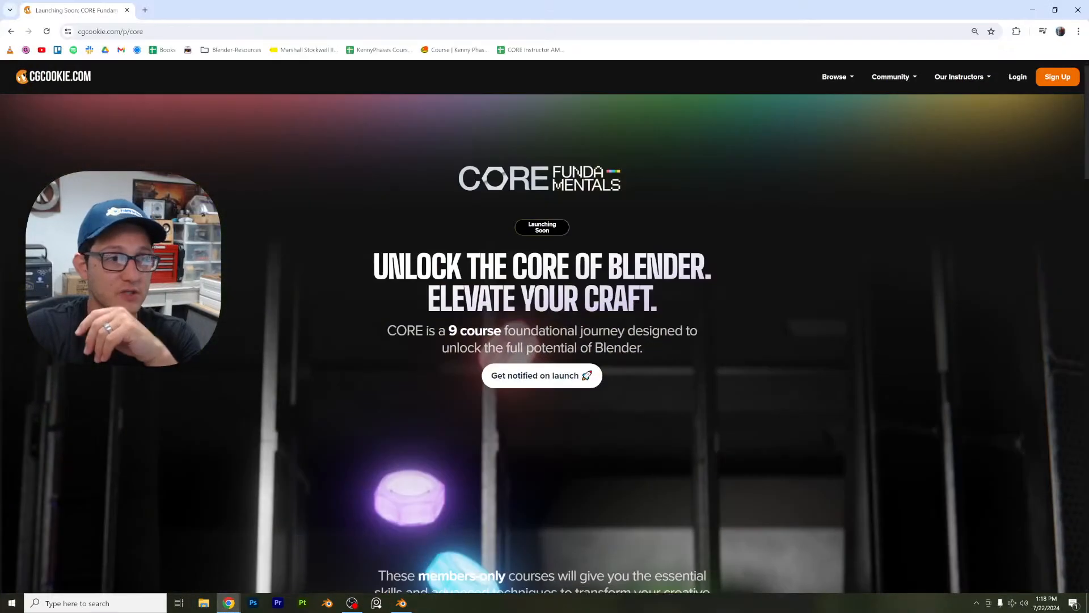
{"action": "scroll", "coordinate": [335, 296], "scroll_direction": "down", "scroll_amount": 5}
{"action": "scroll", "coordinate": [327, 300], "scroll_direction": "down", "scroll_amount": 10}
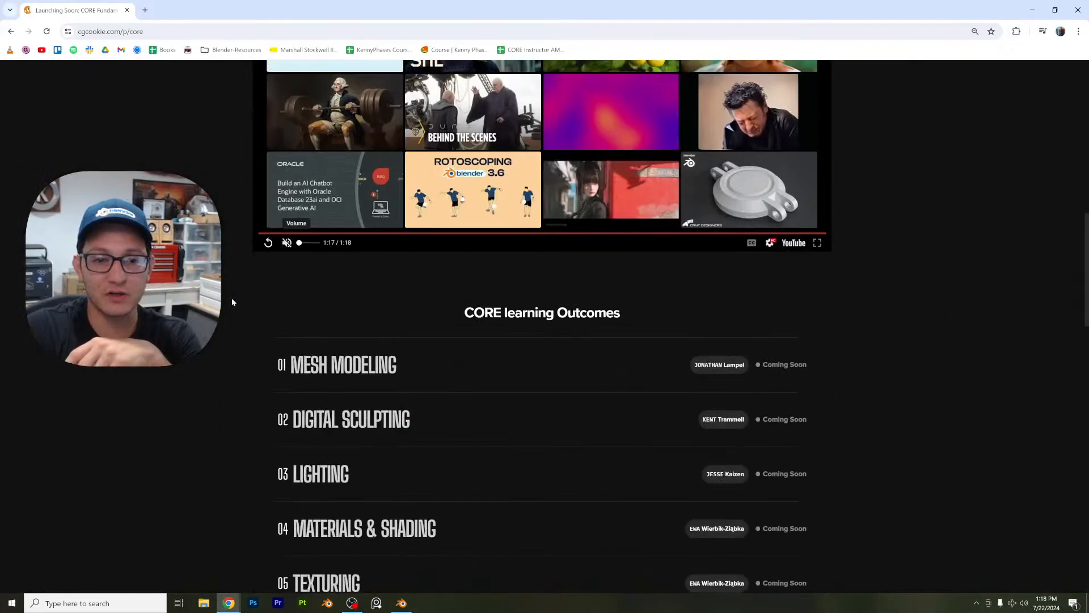
{"action": "scroll", "coordinate": [228, 303], "scroll_direction": "up", "scroll_amount": 6}
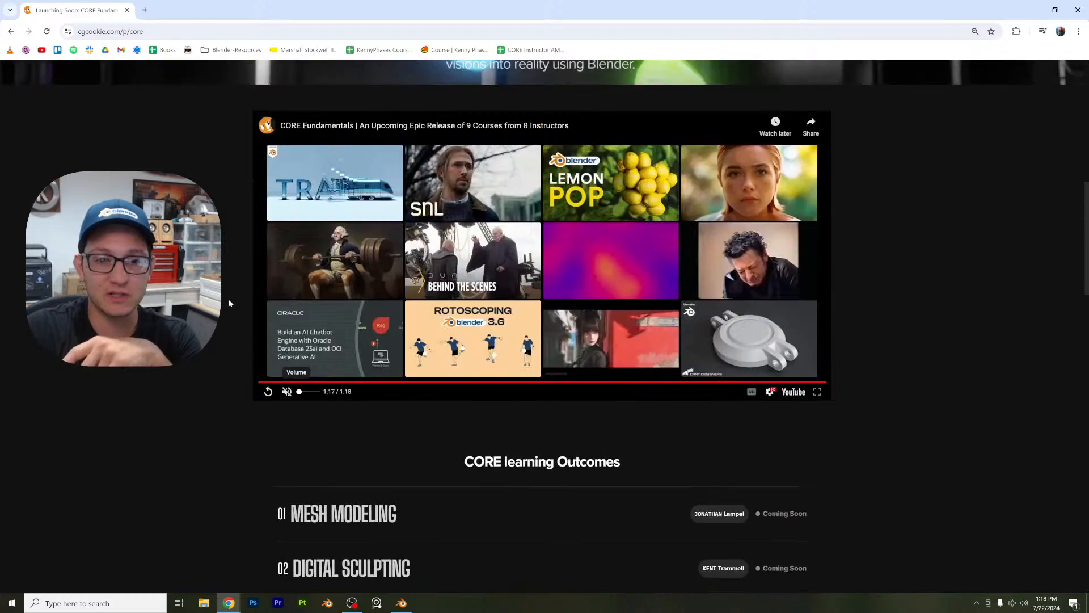
Step: Play the CORE Fundamentals trailer from near its start, skip ahead, pause at the Modeling segment, and dismiss the suggested videos
{"action": "left_click", "coordinate": [319, 383]}
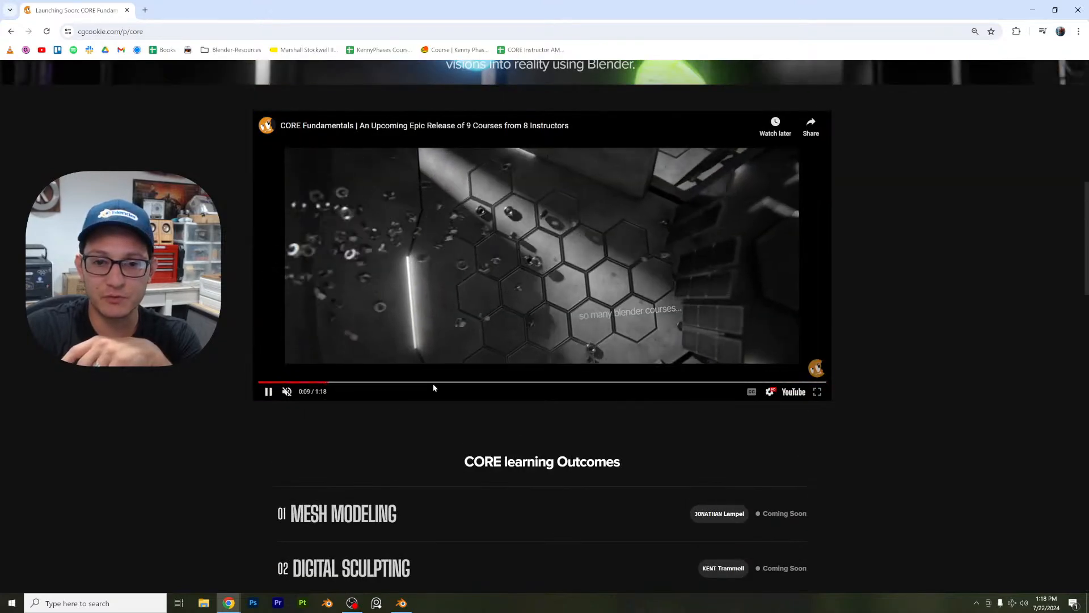
{"action": "left_click", "coordinate": [477, 382]}
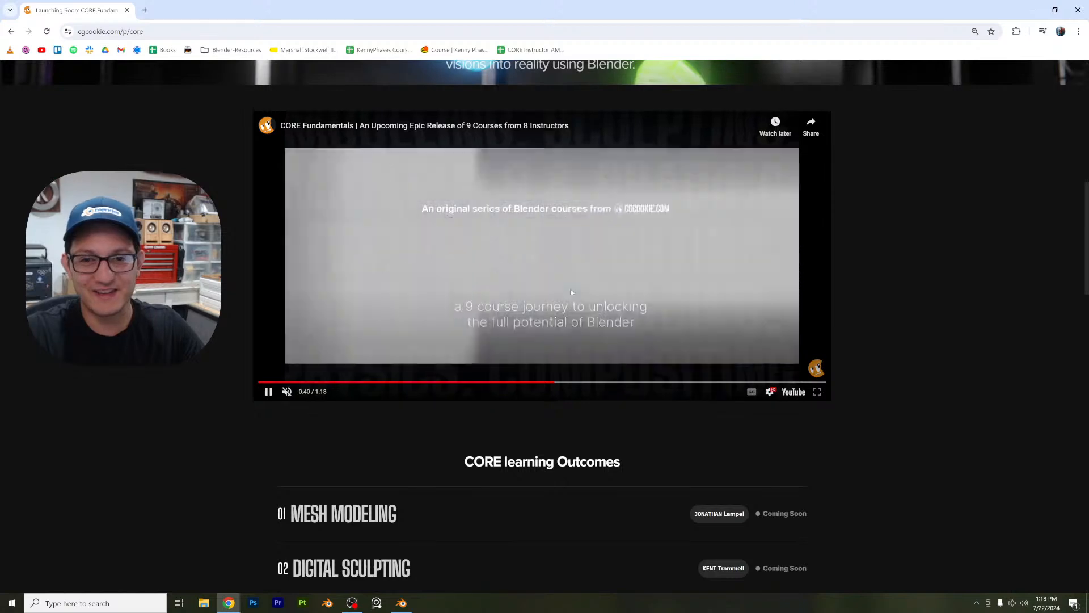
{"action": "left_click", "coordinate": [621, 298]}
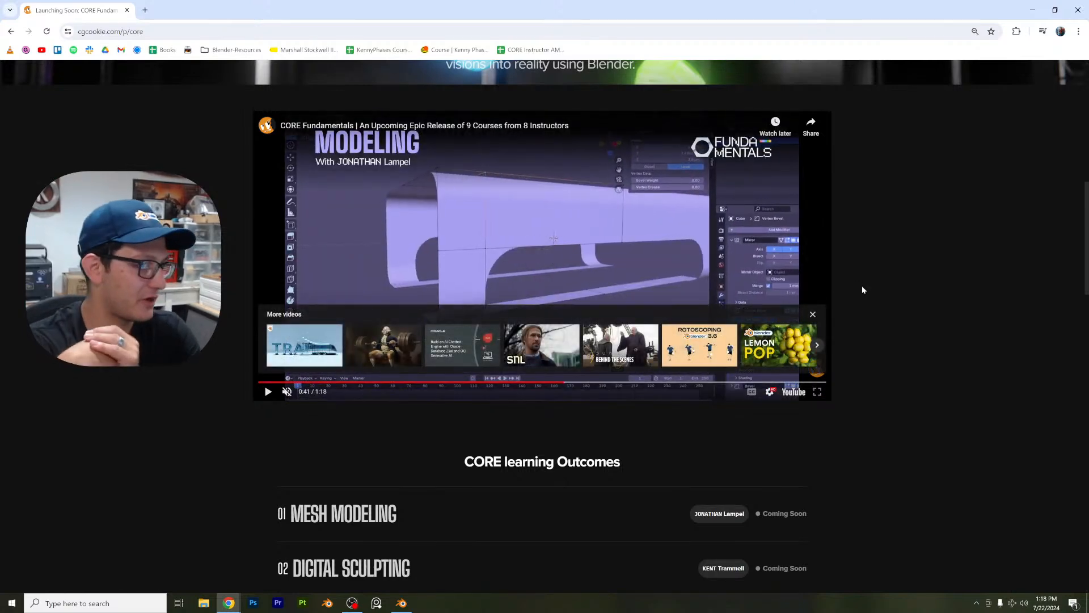
{"action": "left_click", "coordinate": [813, 315]}
Step: Resume the trailer with a pause on the Sculpting segment, then hold it on the Lighting segment at 0:49
{"action": "left_click", "coordinate": [587, 252]}
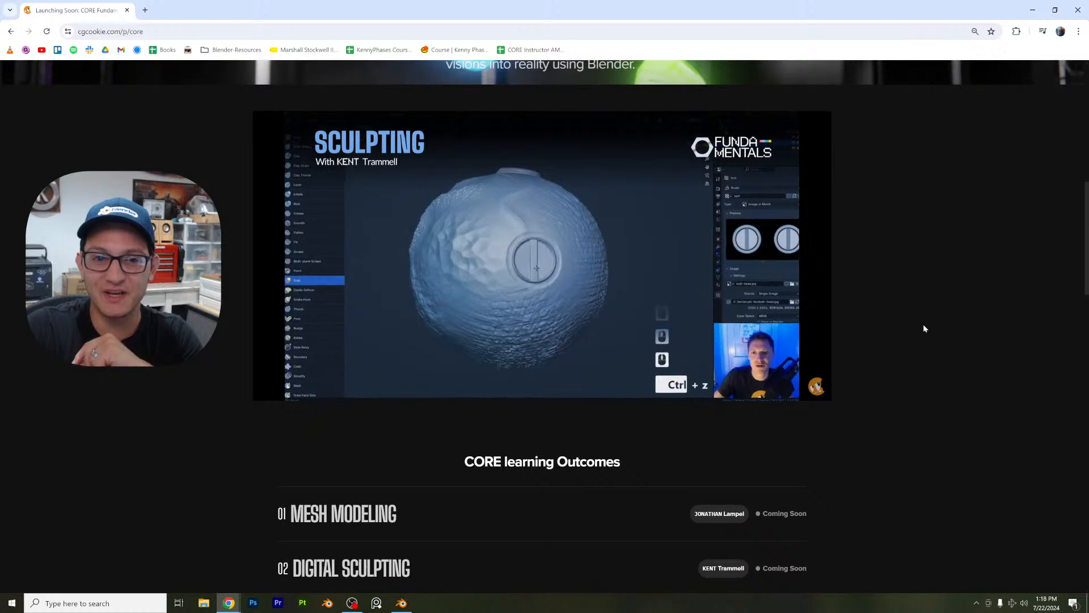
{"action": "left_click", "coordinate": [776, 289]}
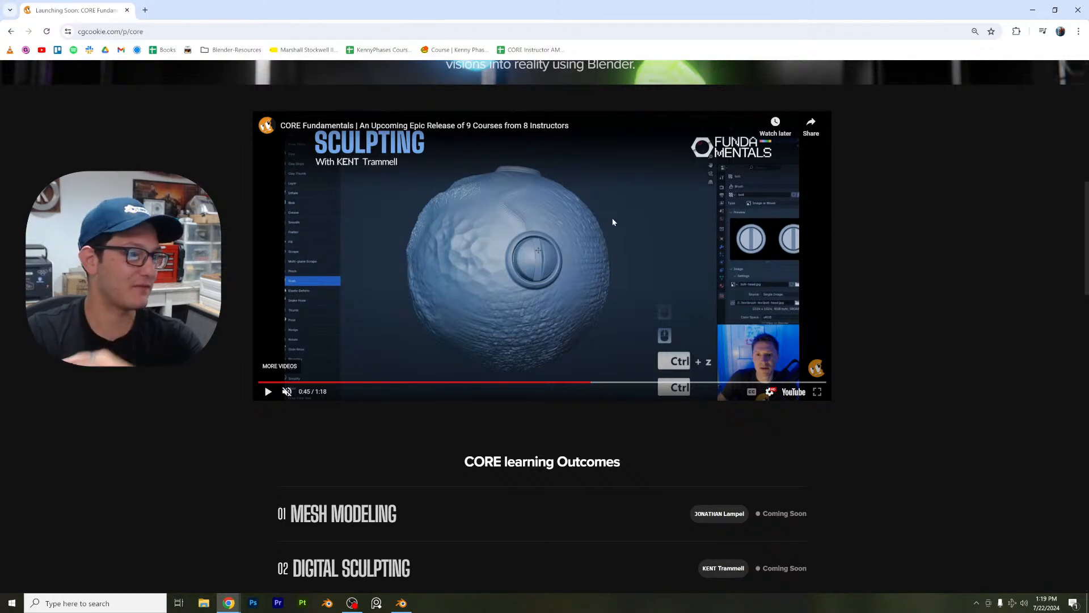
{"action": "left_click", "coordinate": [667, 267]}
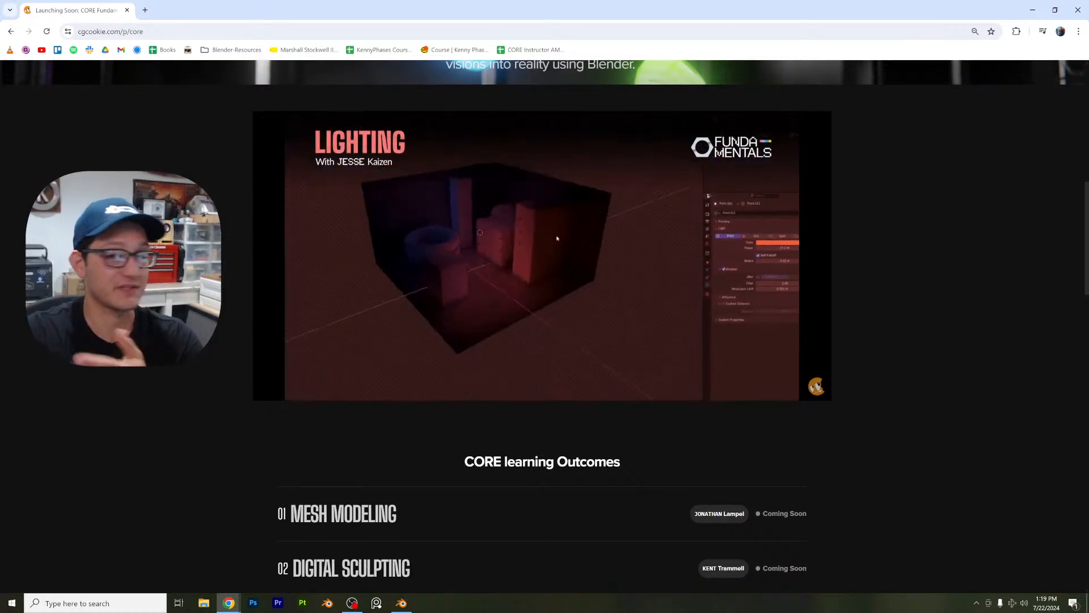
{"action": "left_click", "coordinate": [666, 279]}
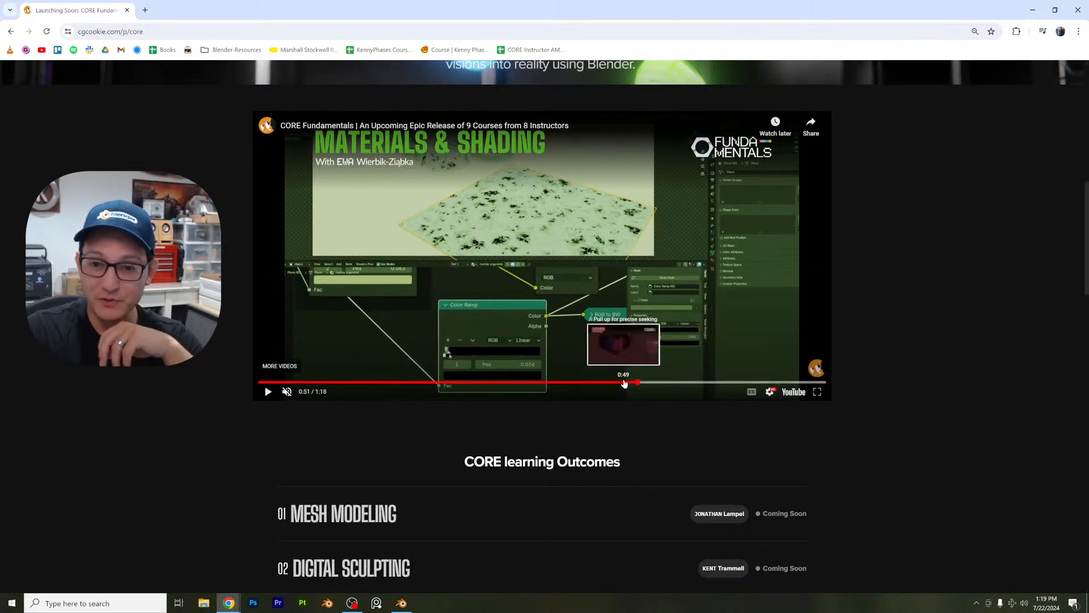
{"action": "left_click", "coordinate": [625, 382]}
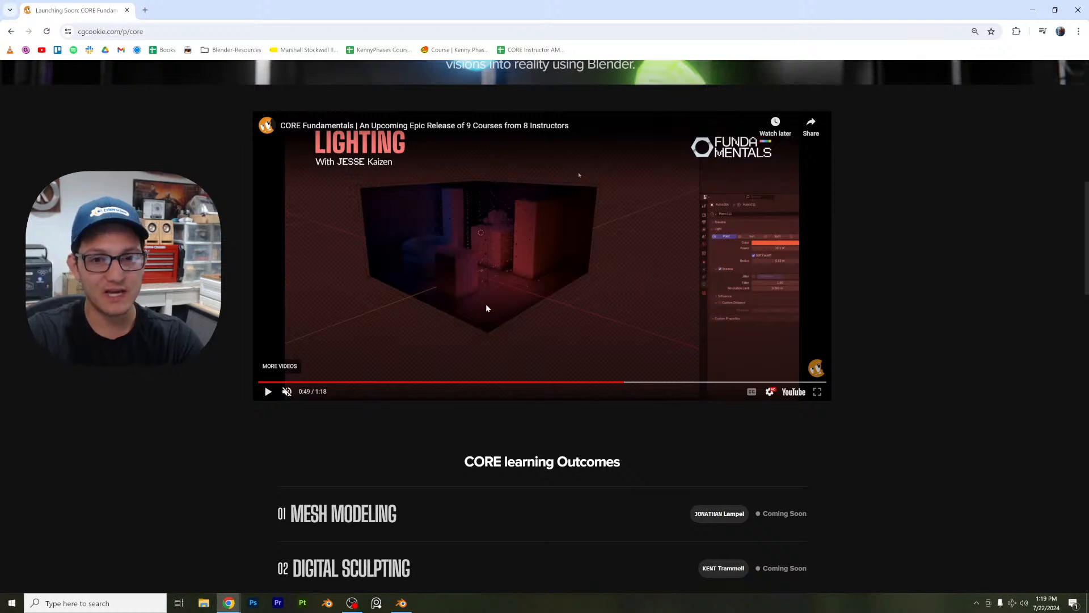
Step: Play the trailer onward with a pause on the Rigging segment, stopping after the CORE Fundamentals title at about 1:08
{"action": "left_click", "coordinate": [630, 299]}
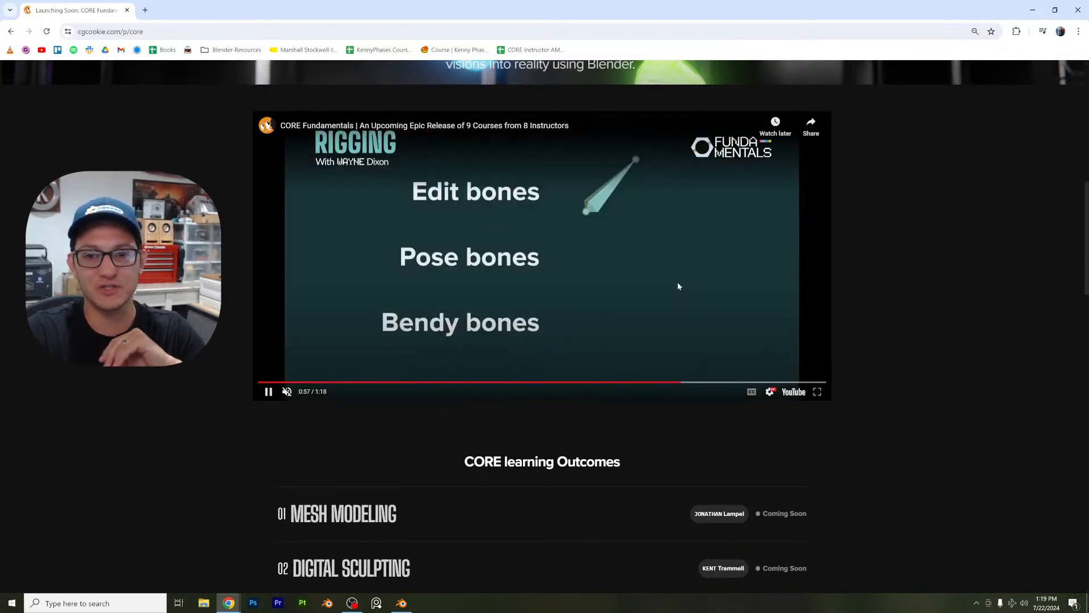
{"action": "left_click", "coordinate": [549, 304]}
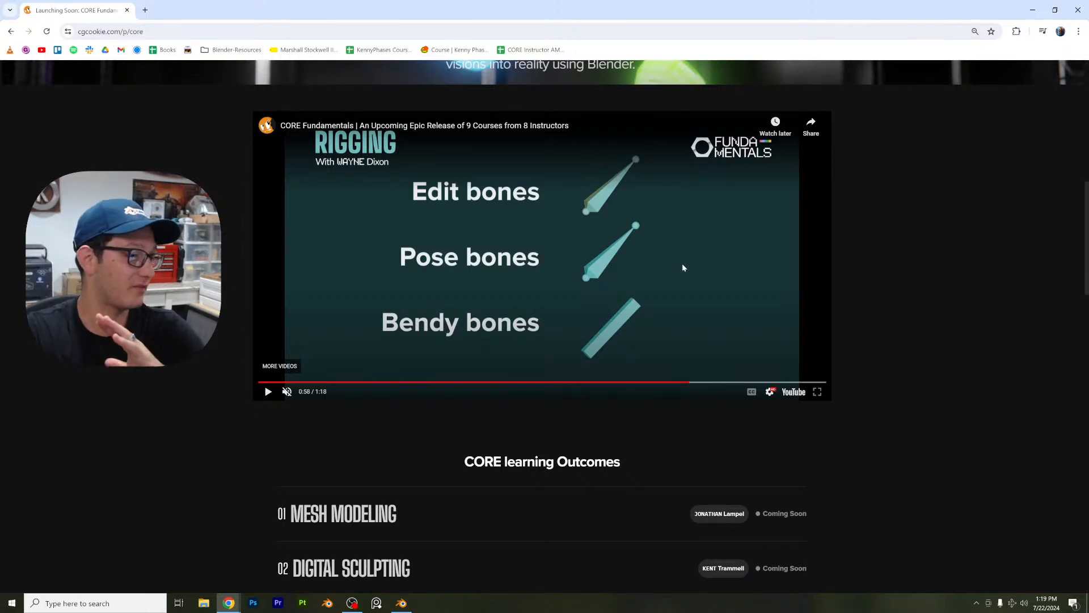
{"action": "left_click", "coordinate": [645, 257]}
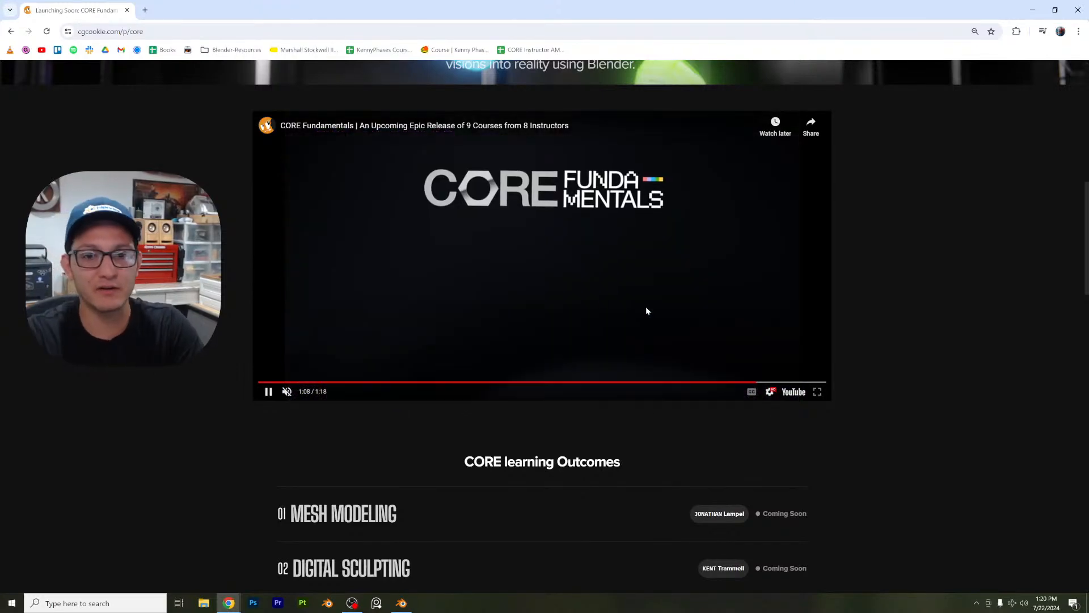
{"action": "left_click", "coordinate": [603, 315]}
Step: Rewind the trailer to the Modeling segment at 0:41, skip to the Sculpting segment at 0:45, and resume playback
{"action": "left_click", "coordinate": [573, 381]}
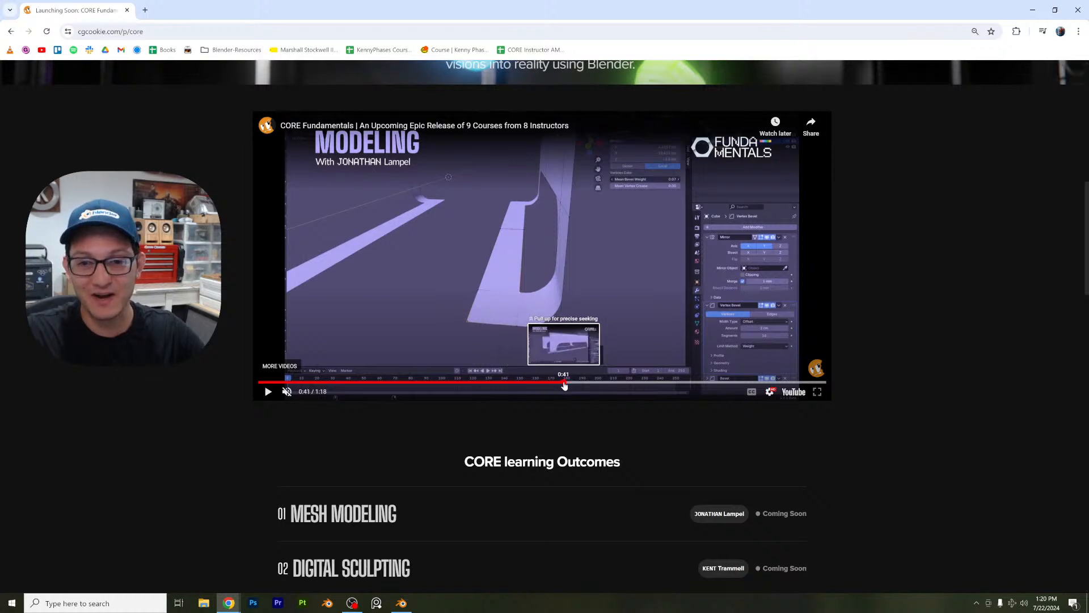
{"action": "left_click", "coordinate": [557, 383]}
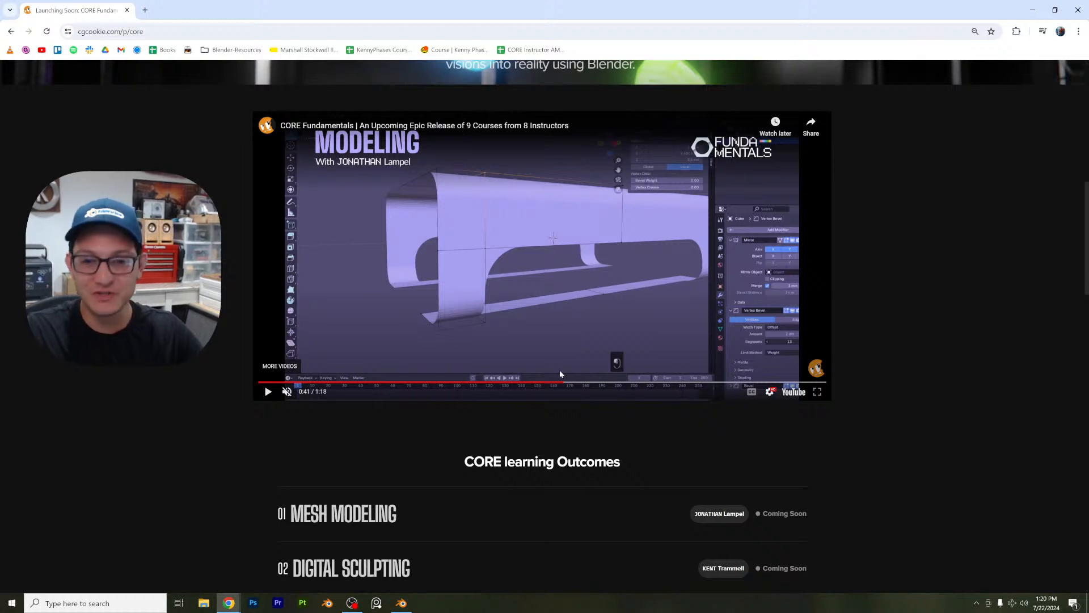
{"action": "left_click", "coordinate": [586, 383]}
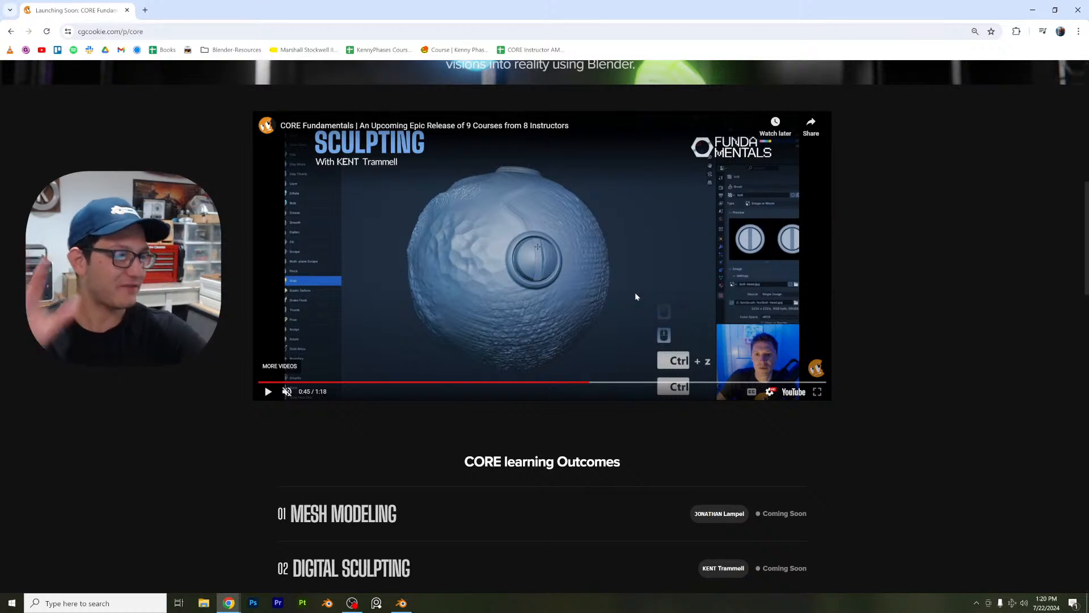
{"action": "left_click", "coordinate": [590, 278]}
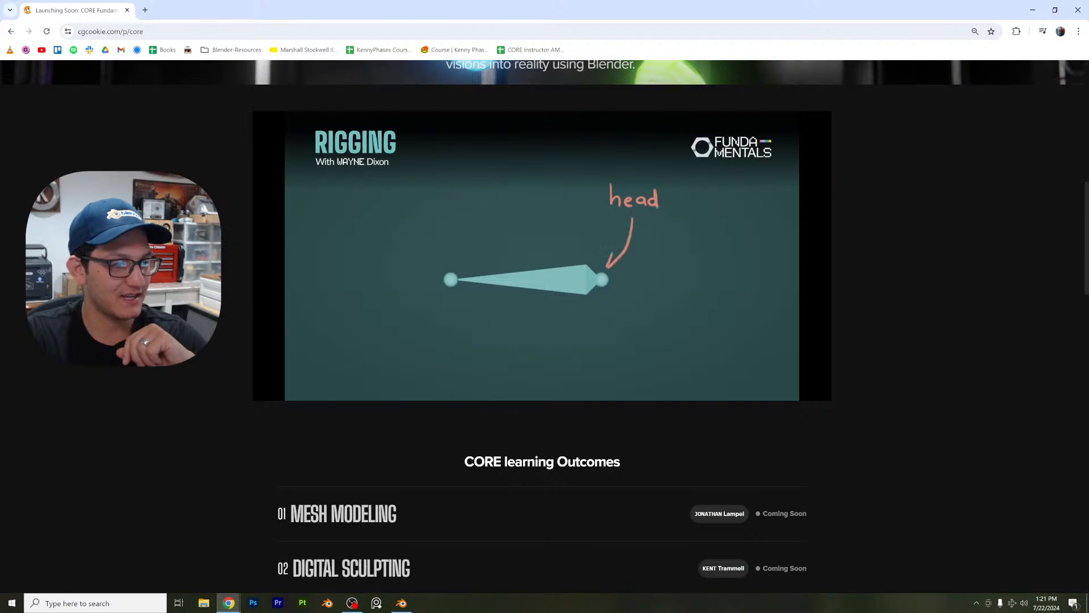
Step: Pause the trailer on the Rigging segment at 1:00 and switch to Blender's Layout workspace after a brief look at Modeling
{"action": "left_click", "coordinate": [527, 272]}
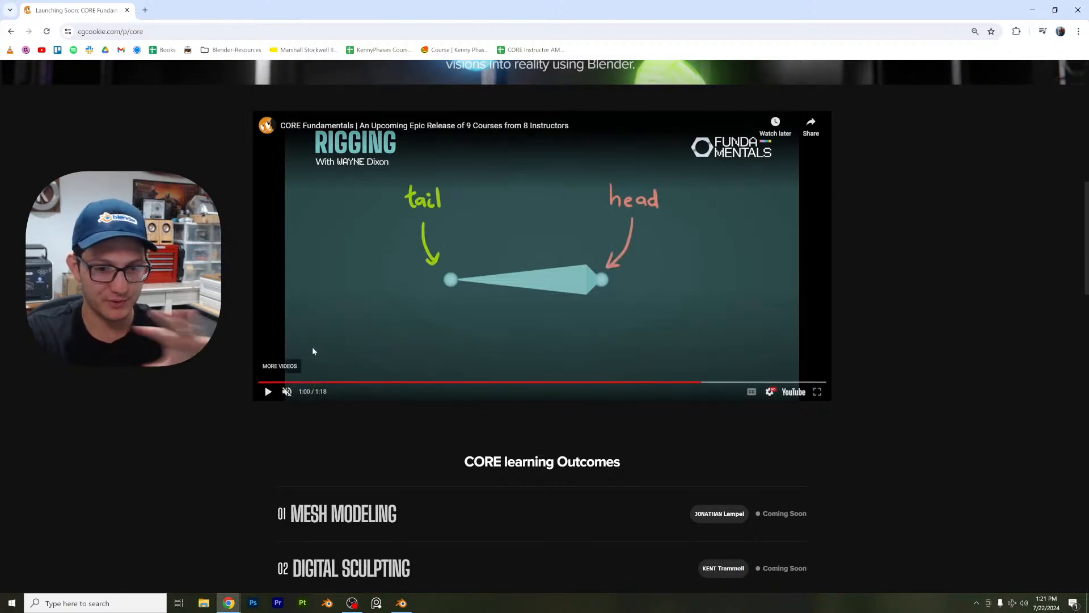
{"action": "left_click", "coordinate": [401, 602]}
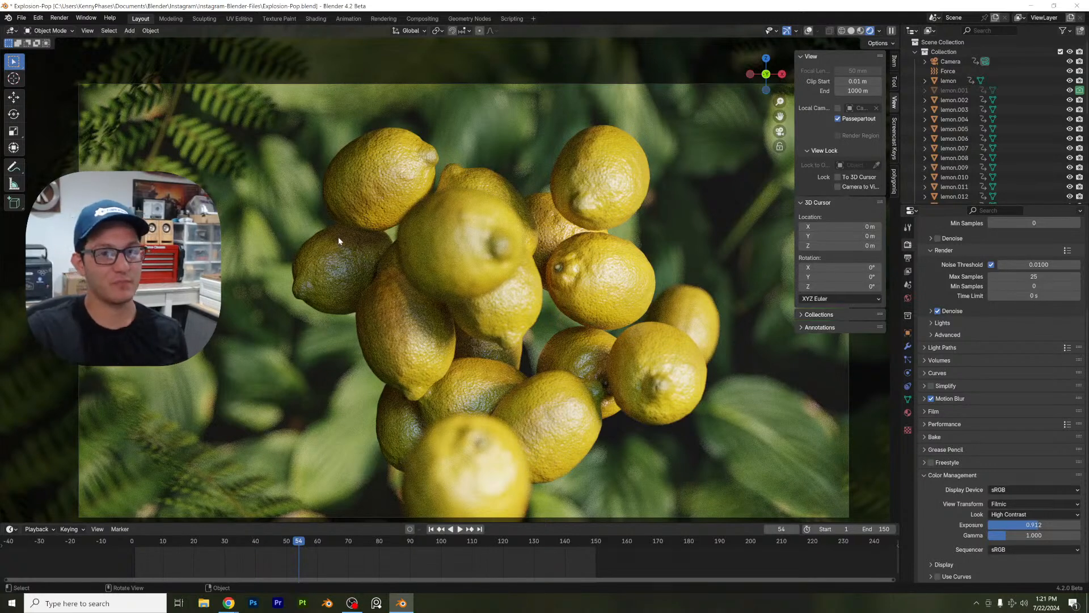
{"action": "left_click", "coordinate": [171, 18]}
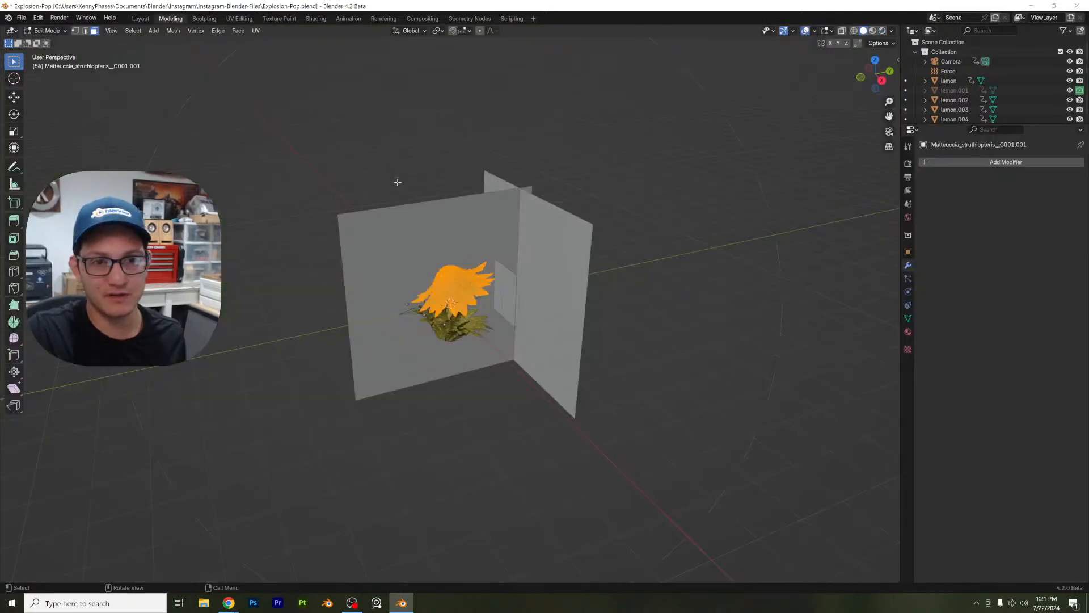
{"action": "left_click", "coordinate": [141, 18]}
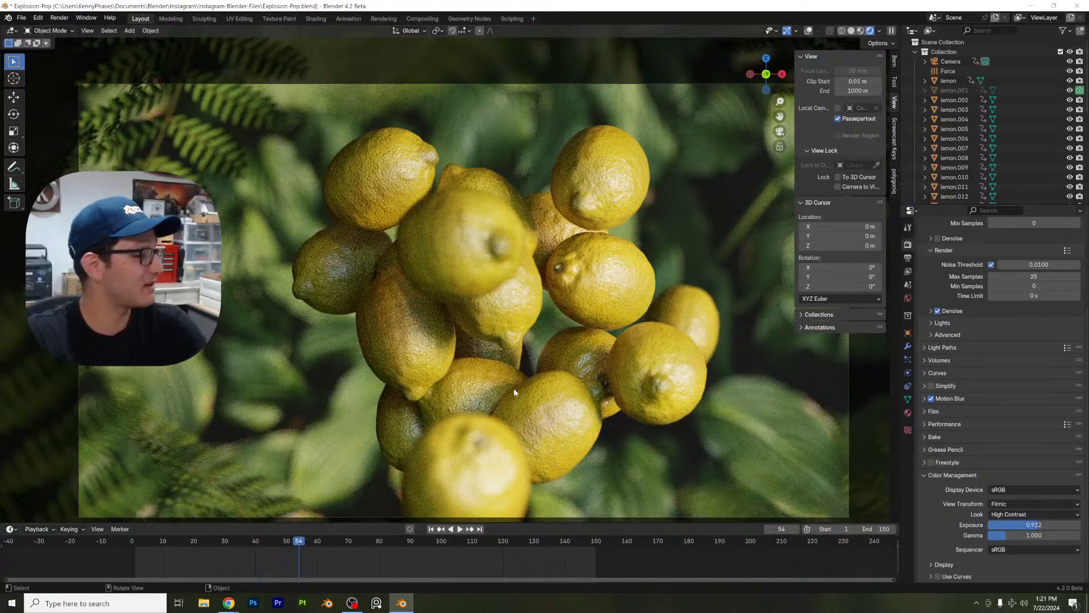
Step: Show the lemon scene in solid shading with overlays and inspect the upper fern's mesh in Edit Mode from outside the camera
{"action": "left_click", "coordinate": [851, 31]}
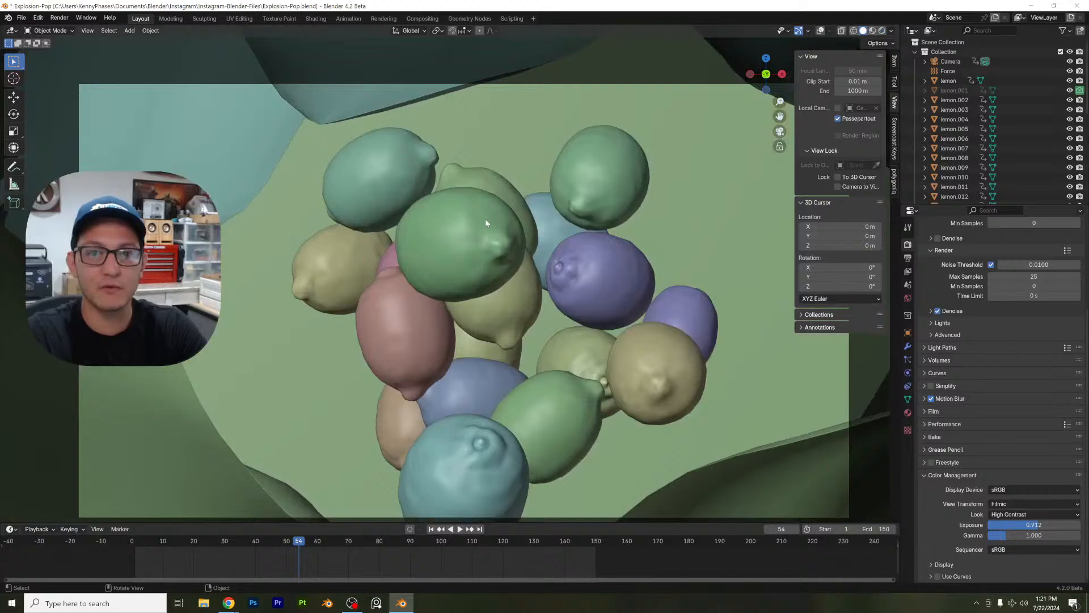
{"action": "mouse_move", "coordinate": [485, 219]}
{"action": "middle_mouse_down"}
{"action": "mouse_move", "coordinate": [536, 311]}
{"action": "mouse_move", "coordinate": [573, 344]}
{"action": "mouse_move", "coordinate": [536, 311]}
{"action": "middle_mouse_up"}
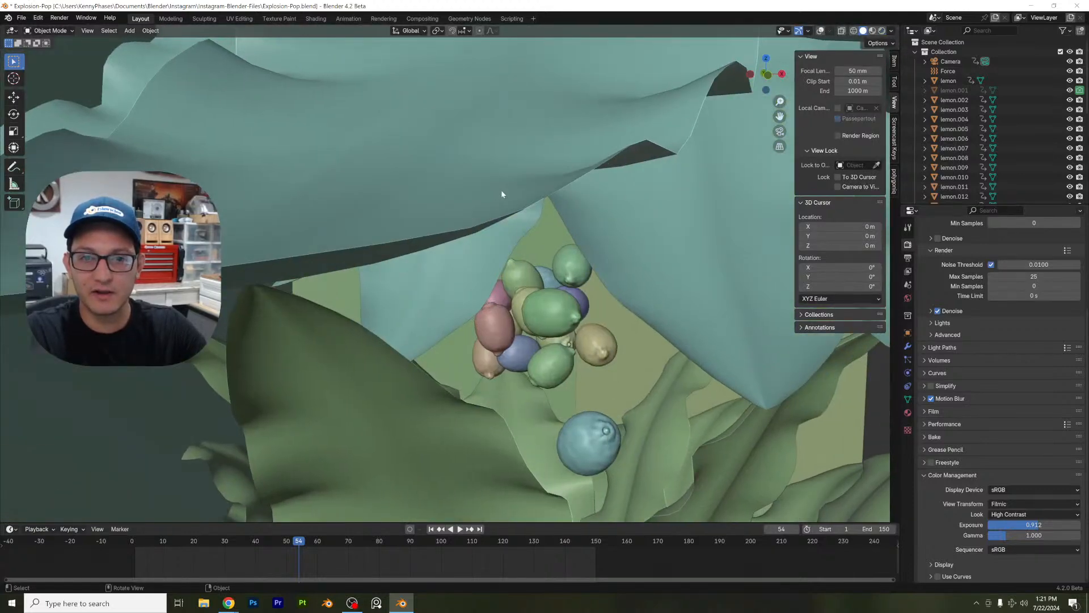
{"action": "key", "text": "Tab"}
{"action": "scroll", "coordinate": [514, 233], "scroll_direction": "down", "scroll_amount": 4}
{"action": "key", "text": "shift+alt+z"}
{"action": "mouse_move", "coordinate": [514, 234]}
{"action": "middle_mouse_down"}
{"action": "mouse_move", "coordinate": [536, 201]}
{"action": "mouse_move", "coordinate": [542, 215]}
{"action": "mouse_move", "coordinate": [510, 218]}
{"action": "middle_mouse_up"}
{"action": "scroll", "coordinate": [510, 219], "scroll_direction": "up", "scroll_amount": 5}
{"action": "scroll", "coordinate": [431, 223], "scroll_direction": "down", "scroll_amount": 7}
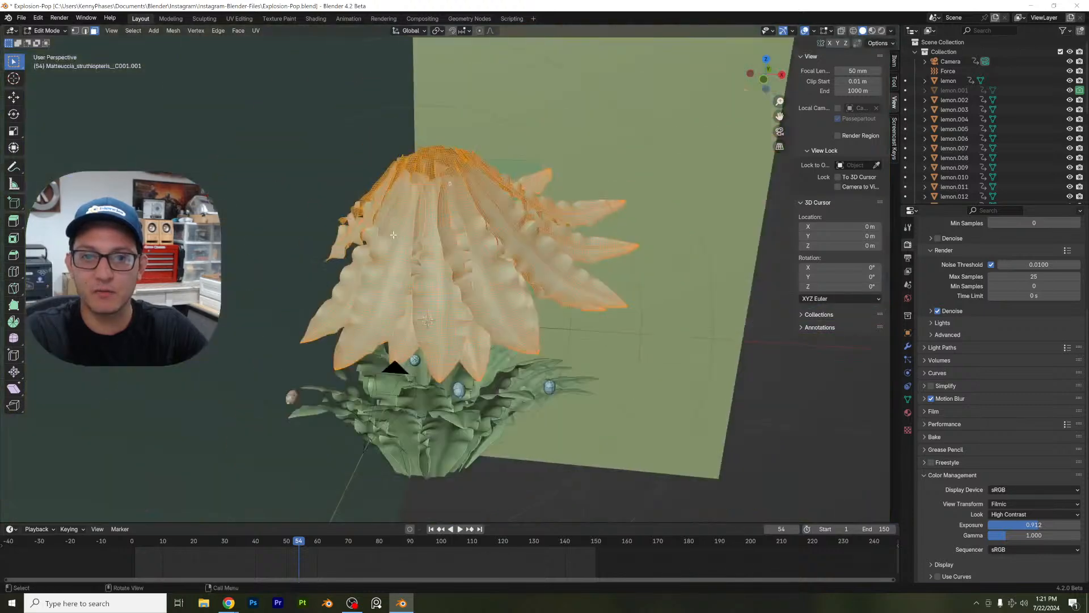
{"action": "middle_click_drag", "start_coordinate": [431, 222], "coordinate": [528, 218]}
{"action": "scroll", "coordinate": [528, 219], "scroll_direction": "up", "scroll_amount": 6}
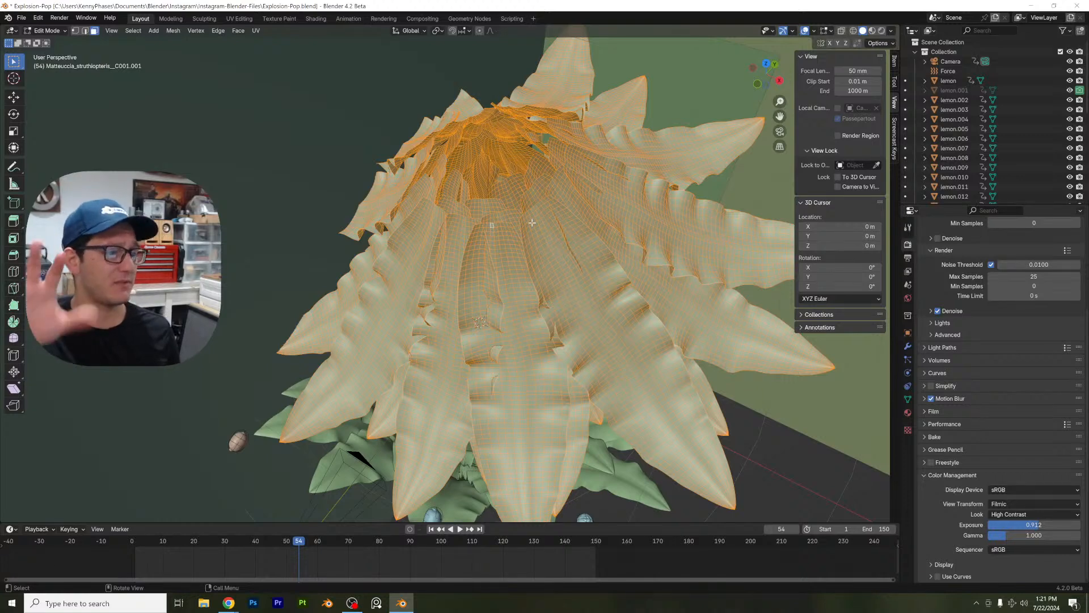
Step: Return to Object Mode and examine the lemon cluster surrounded by the upper and lower ferns
{"action": "key", "text": "Tab"}
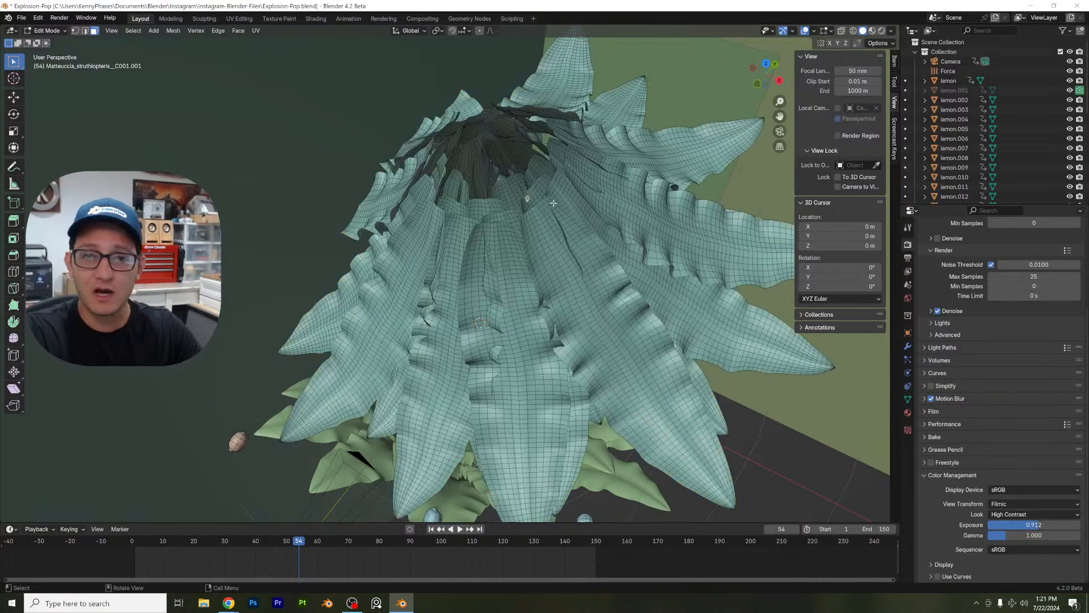
{"action": "middle_click_drag", "start_coordinate": [533, 180], "coordinate": [495, 168]}
{"action": "scroll", "coordinate": [437, 196], "scroll_direction": "up", "scroll_amount": 4}
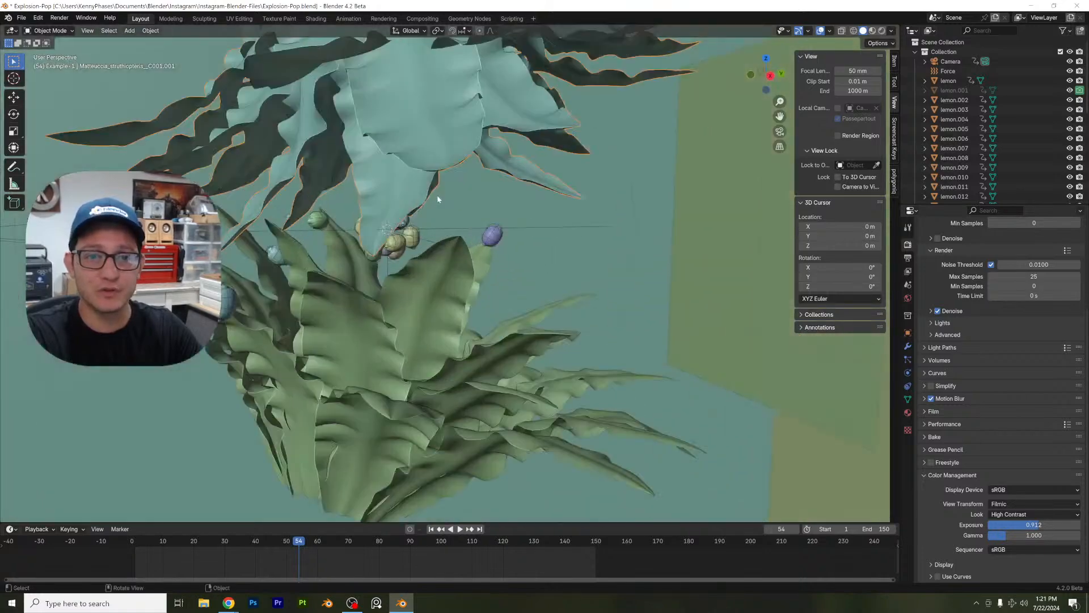
{"action": "middle_click_drag", "start_coordinate": [436, 195], "coordinate": [543, 302], "text": "shift"}
{"action": "scroll", "coordinate": [445, 322], "scroll_direction": "up", "scroll_amount": 3}
{"action": "scroll", "coordinate": [516, 298], "scroll_direction": "up", "scroll_amount": 2}
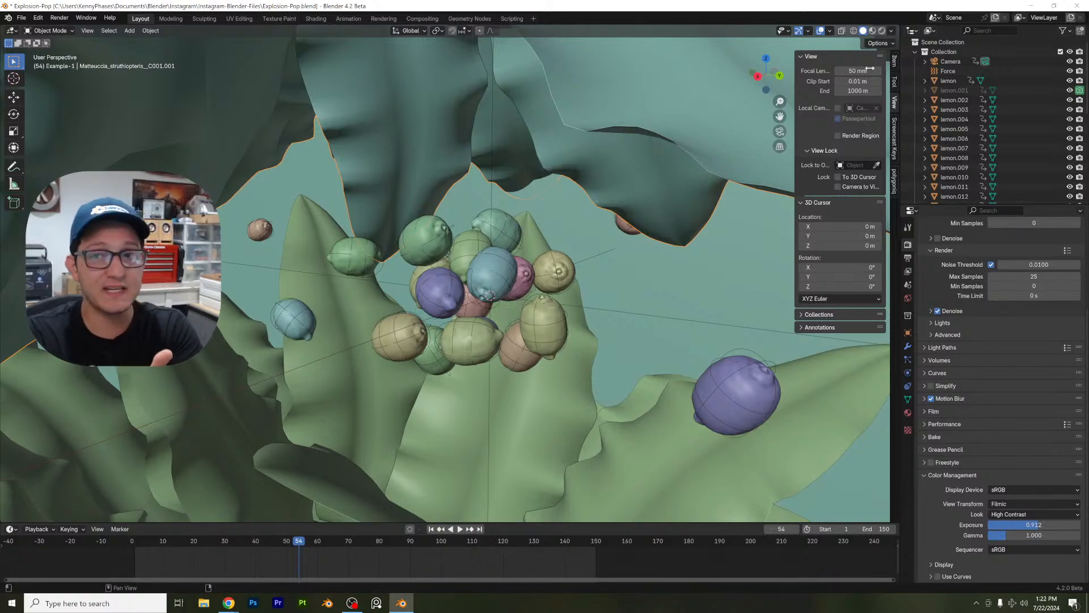
Step: Restore rendered shading in the camera view and inspect the lemon cluster at frame 54 up close
{"action": "left_click", "coordinate": [881, 31]}
{"action": "left_click", "coordinate": [780, 131]}
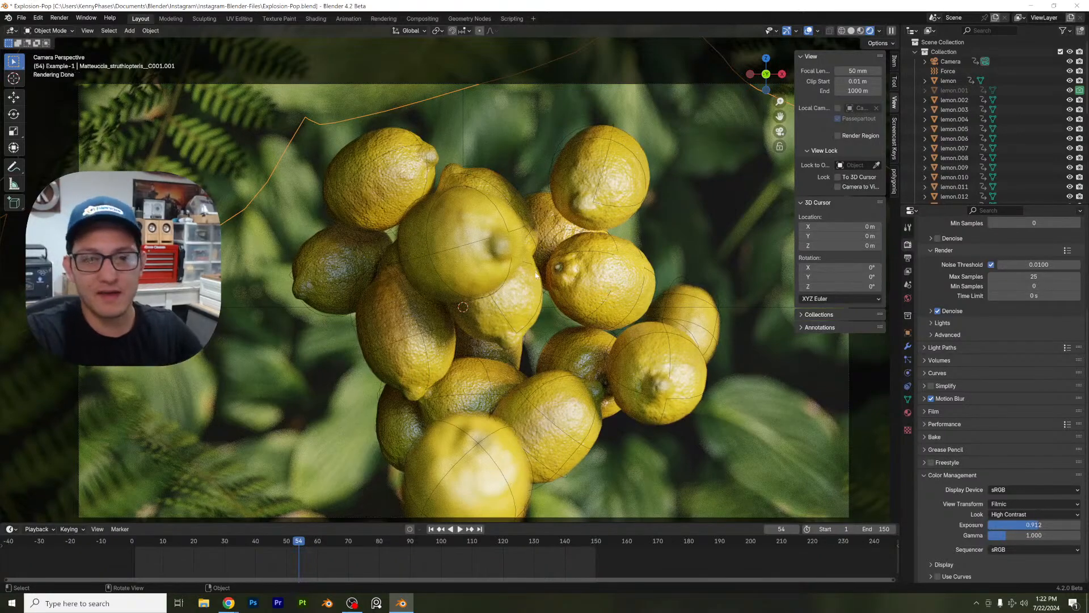
{"action": "scroll", "coordinate": [602, 289], "scroll_direction": "up", "scroll_amount": 2}
{"action": "middle_click_drag", "start_coordinate": [594, 288], "coordinate": [510, 256], "text": "shift"}
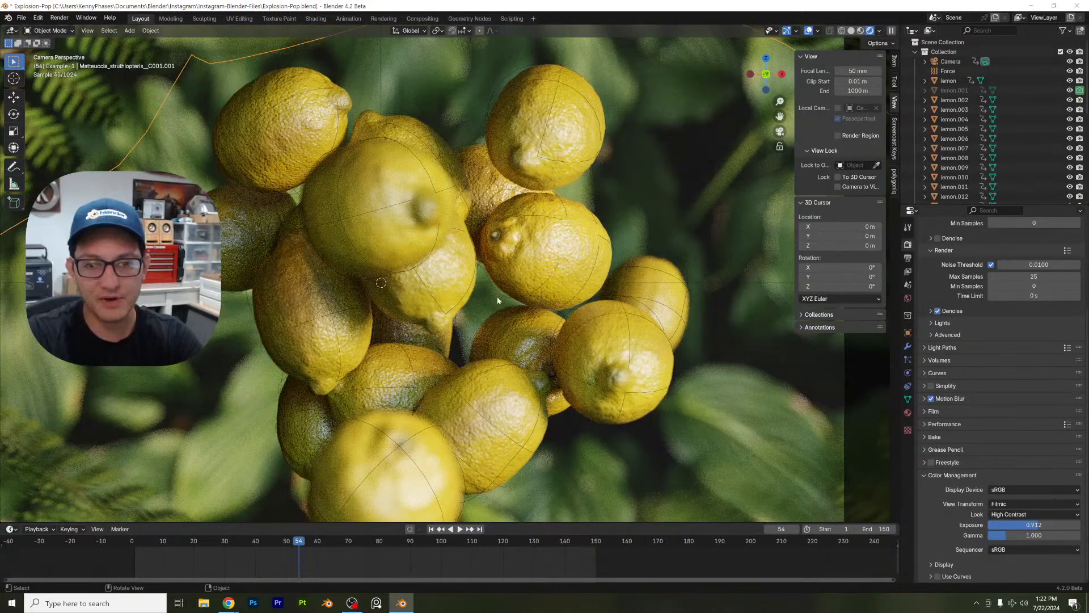
Step: Play the animation to frame 61, render that frame as a still image, and close the finished render
{"action": "left_click", "coordinate": [280, 546]}
{"action": "key", "text": "space"}
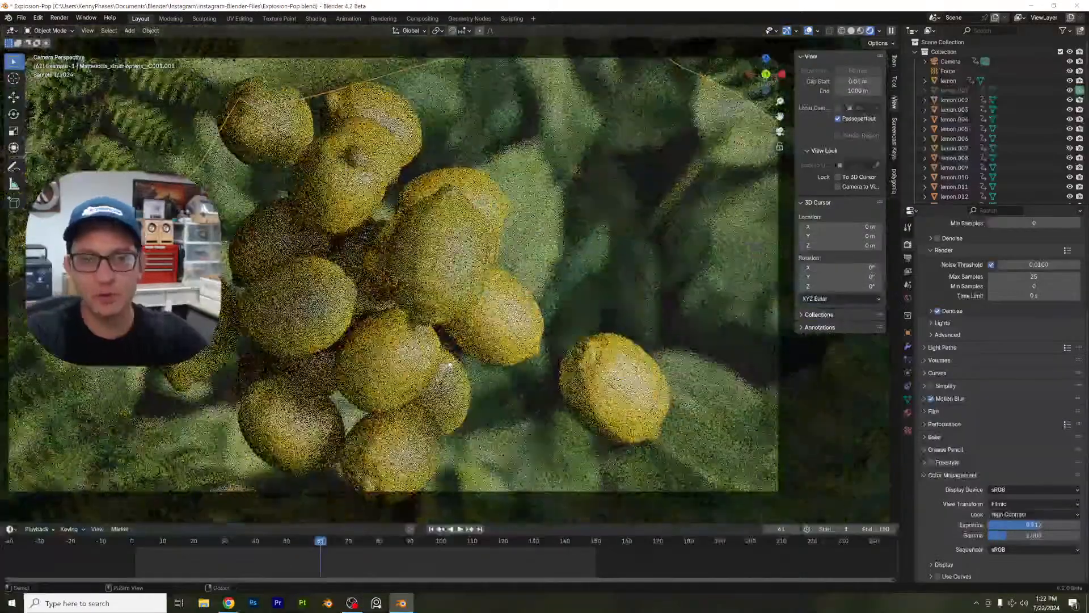
{"action": "middle_click_drag", "start_coordinate": [450, 365], "coordinate": [564, 398], "text": "shift"}
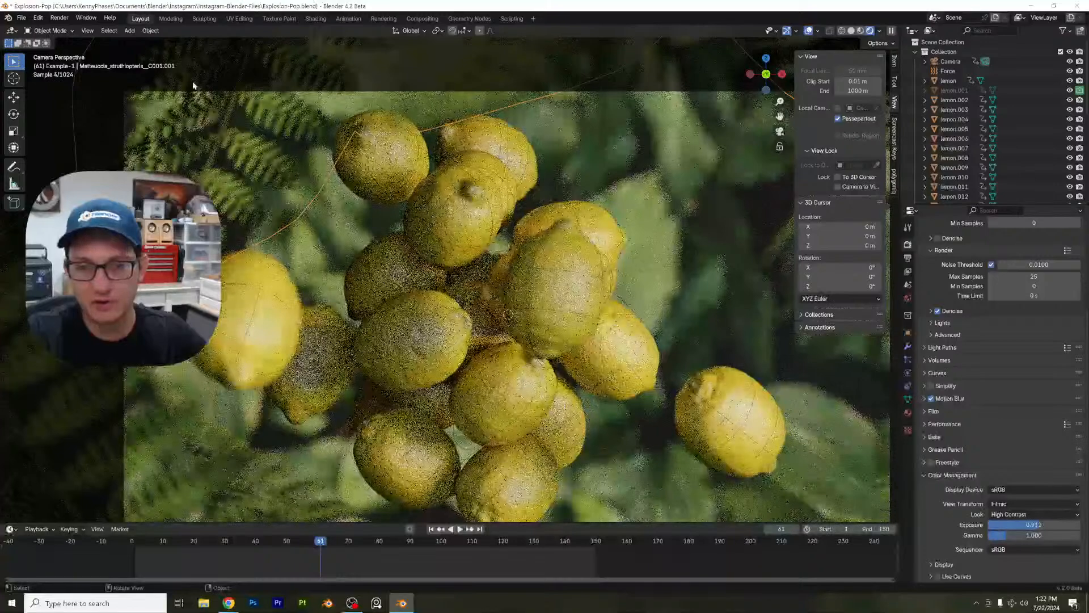
{"action": "left_click", "coordinate": [59, 18]}
{"action": "left_click", "coordinate": [71, 28]}
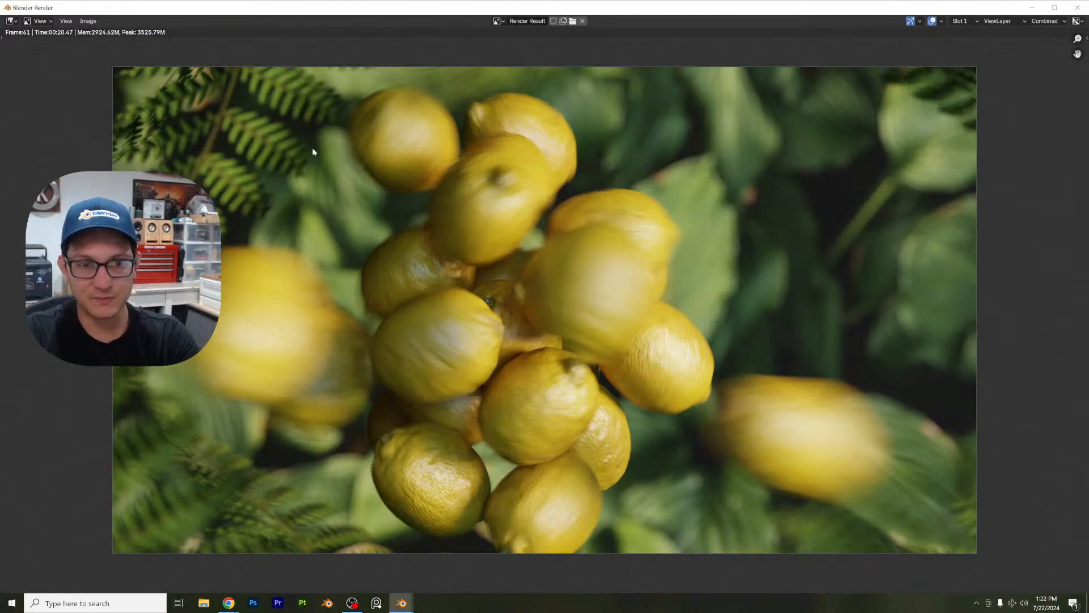
{"action": "left_click", "coordinate": [1077, 8]}
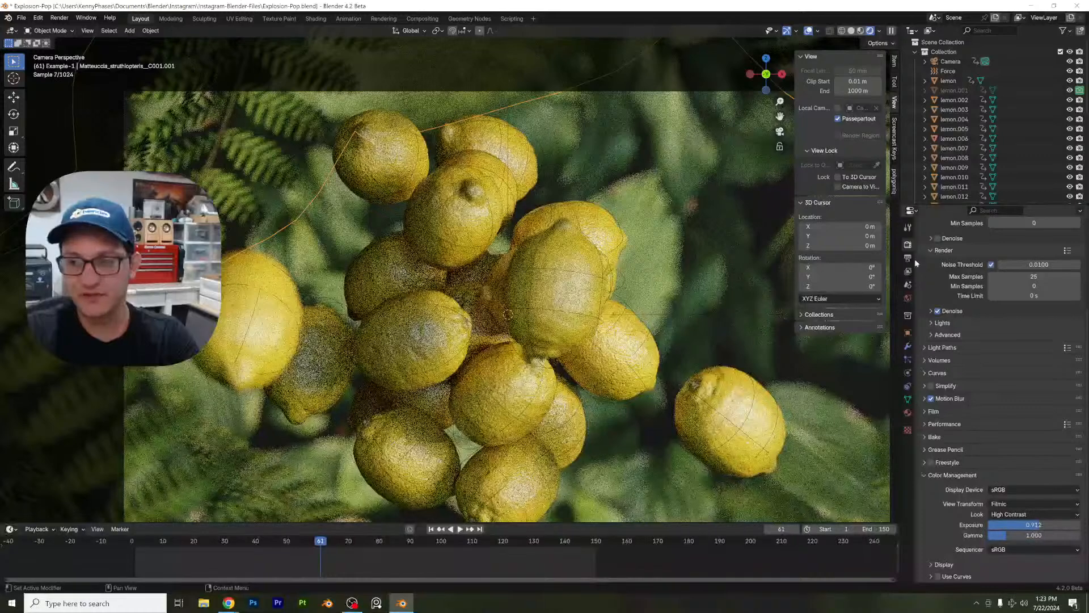
Step: Show the scene's output settings and compare a close-up of the lemons in solid and rendered shading
{"action": "left_click", "coordinate": [908, 258]}
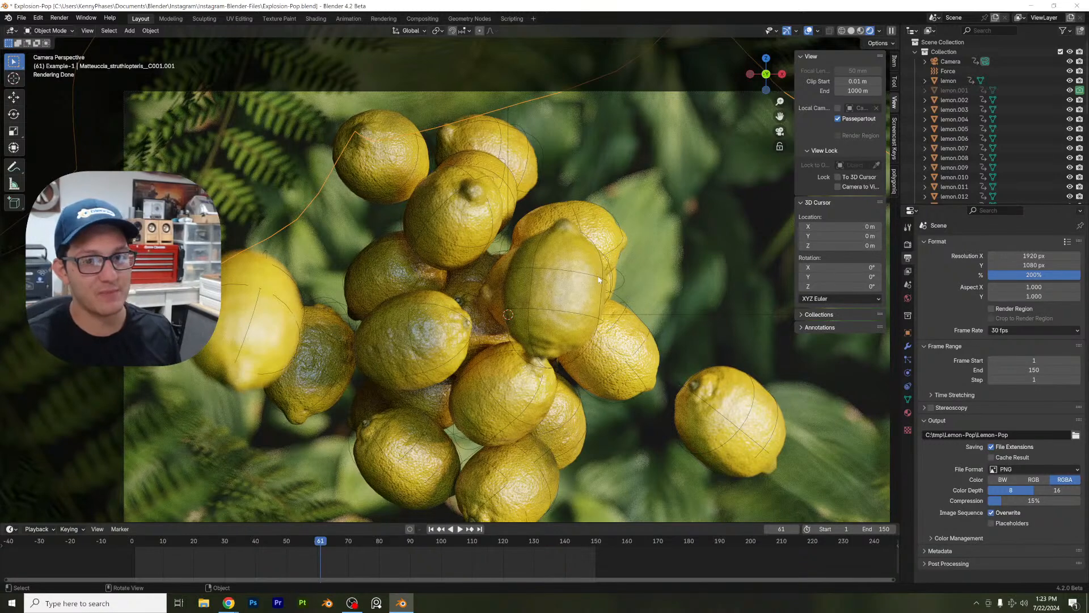
{"action": "left_click", "coordinate": [851, 30]}
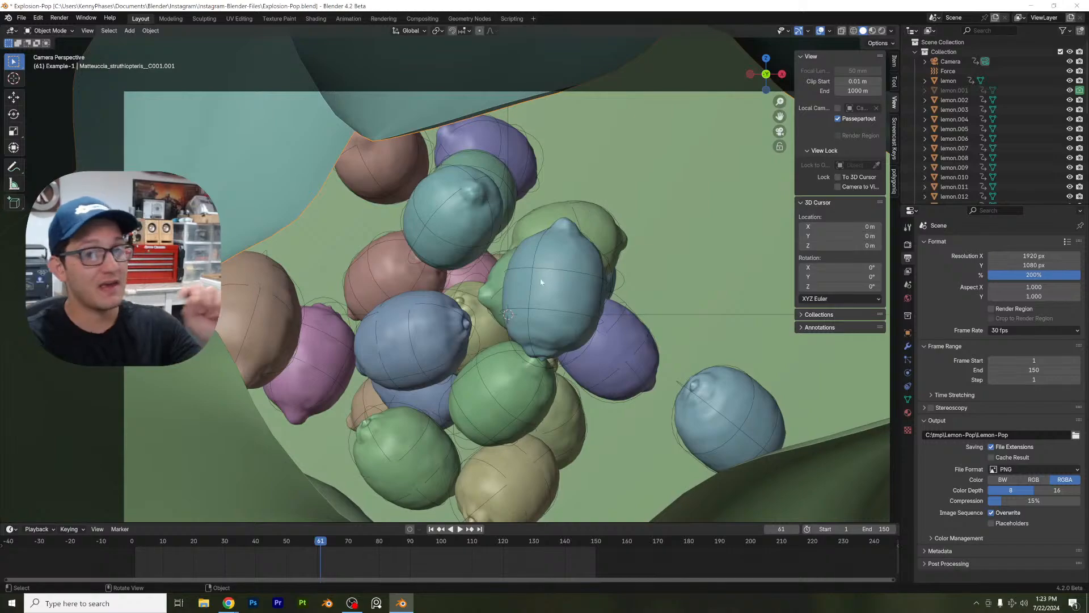
{"action": "scroll", "coordinate": [589, 209], "scroll_direction": "up", "scroll_amount": 3}
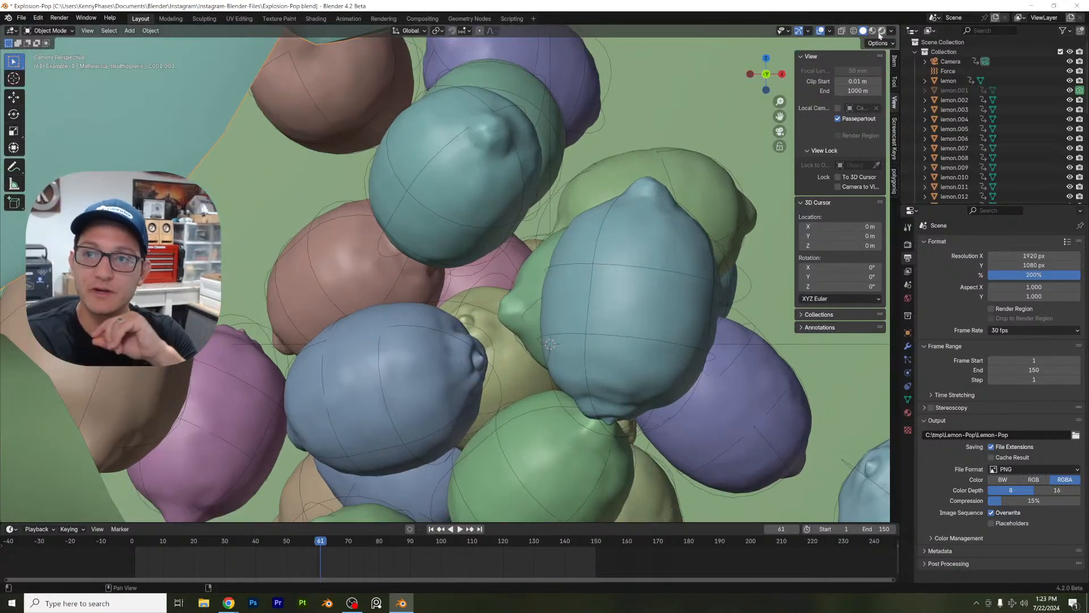
{"action": "left_click", "coordinate": [882, 31]}
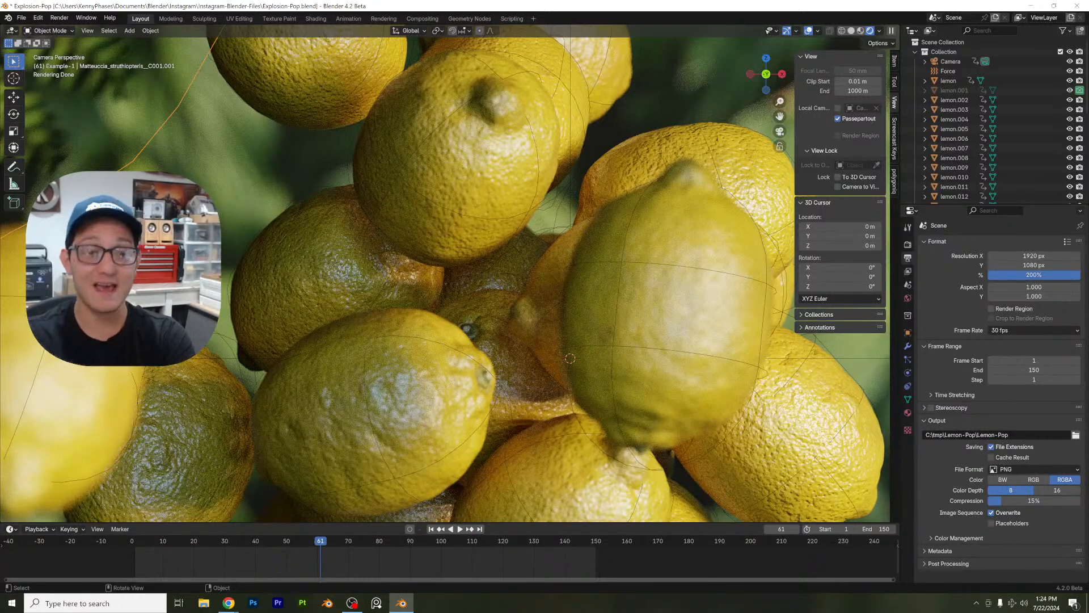
Step: Switch to the CORE Fundamentals page in Chrome and highlight the Materials & Shading and Texturing rows in the learning outcomes
{"action": "mouse_move", "coordinate": [229, 603]}
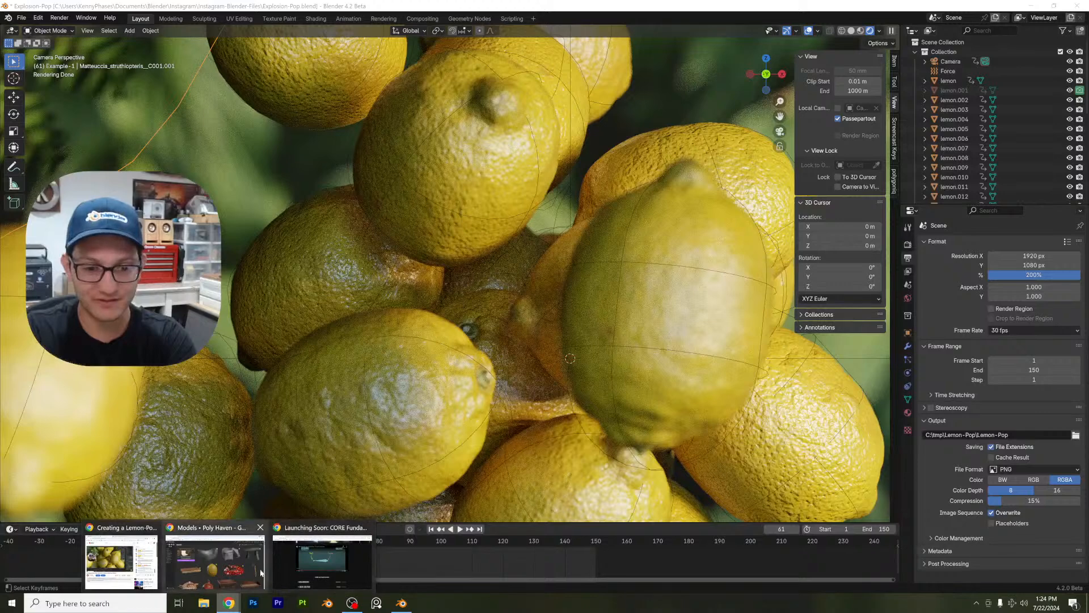
{"action": "left_click", "coordinate": [321, 558]}
{"action": "scroll", "coordinate": [414, 438], "scroll_direction": "down", "scroll_amount": 7}
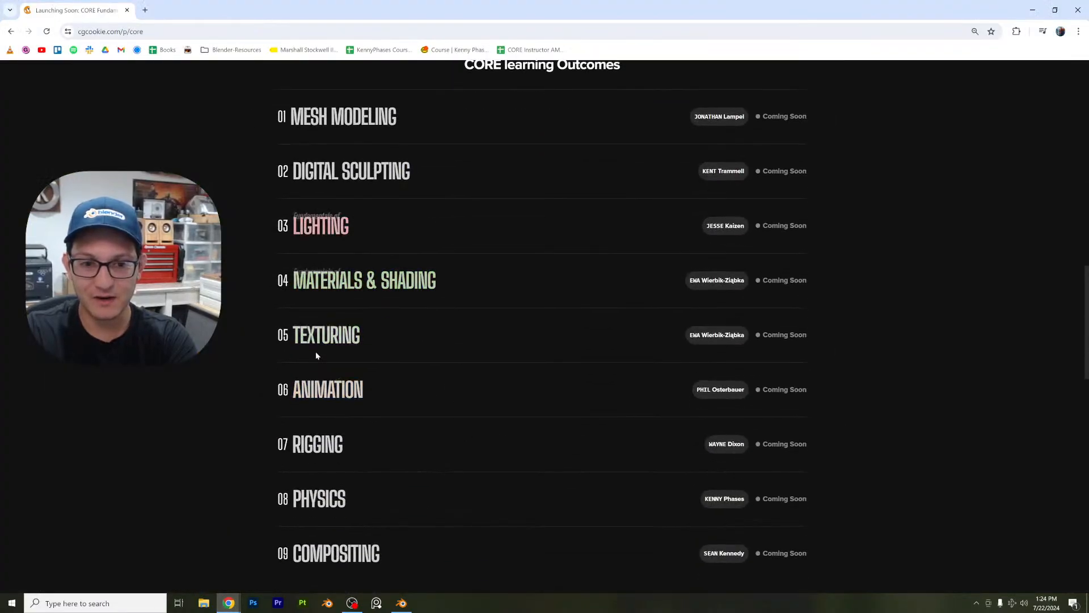
{"action": "scroll", "coordinate": [397, 298], "scroll_direction": "down", "scroll_amount": 1}
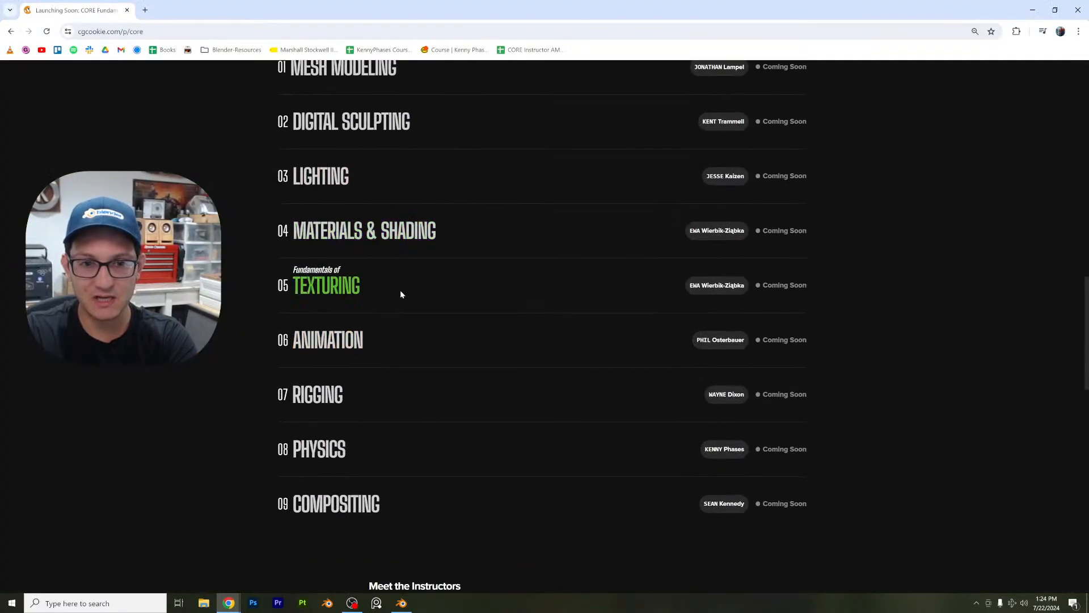
{"action": "scroll", "coordinate": [404, 290], "scroll_direction": "up", "scroll_amount": 1}
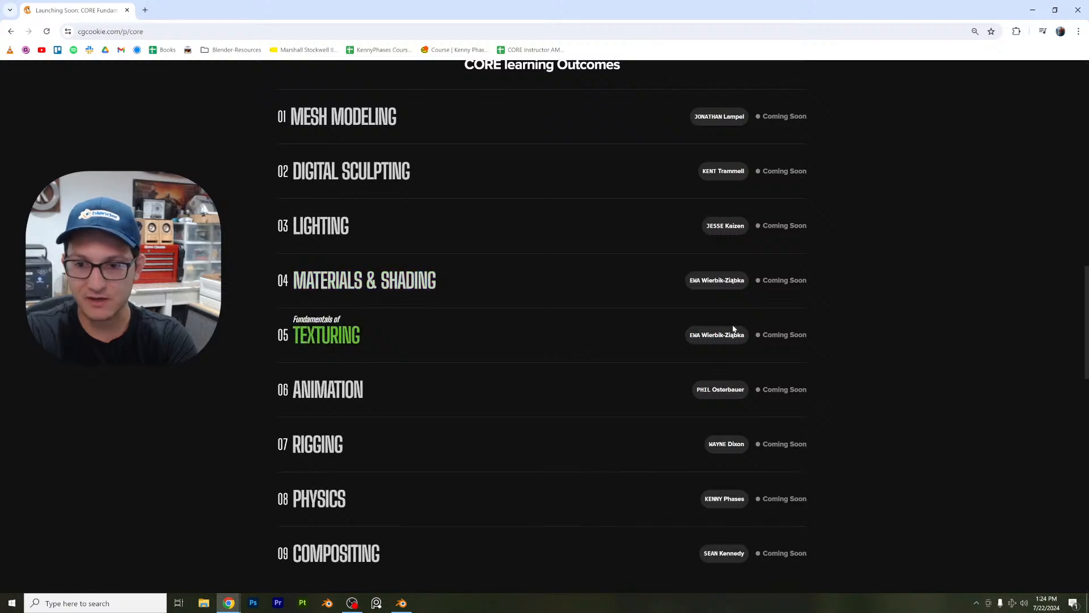
{"action": "left_click_drag", "start_coordinate": [823, 328], "coordinate": [798, 339]}
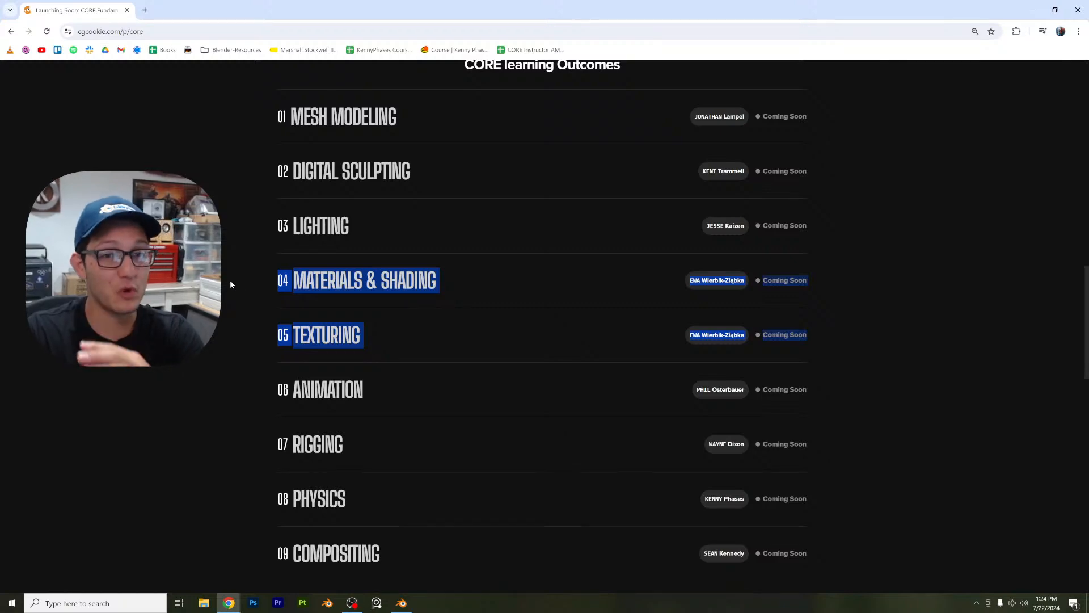
Step: Return to Blender and frame the whole rendered camera view of the lemons and surrounding ferns
{"action": "left_click", "coordinate": [1032, 10]}
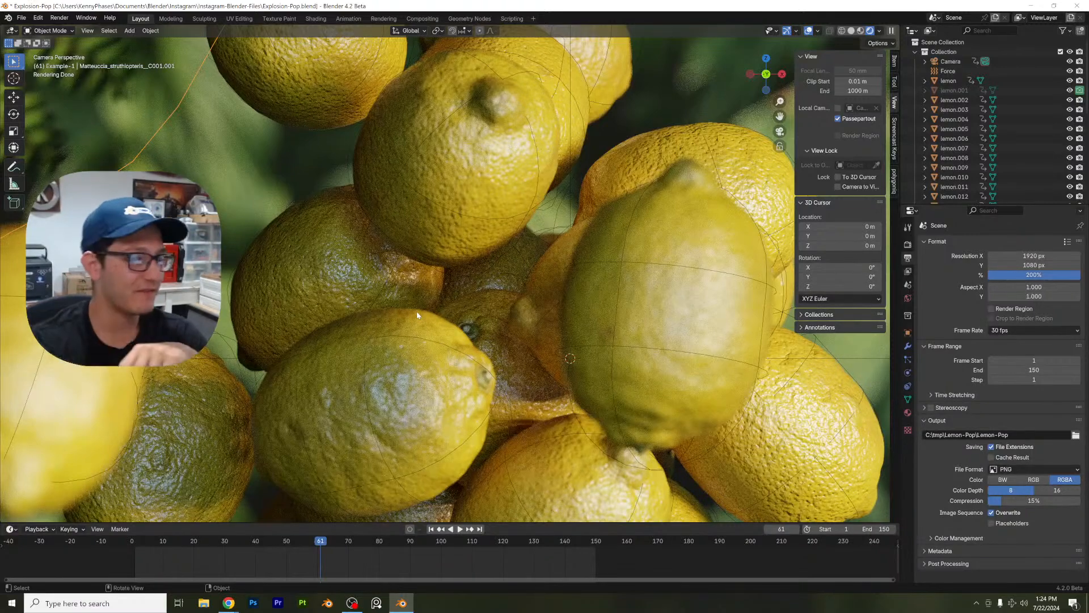
{"action": "scroll", "coordinate": [528, 229], "scroll_direction": "down", "scroll_amount": 1}
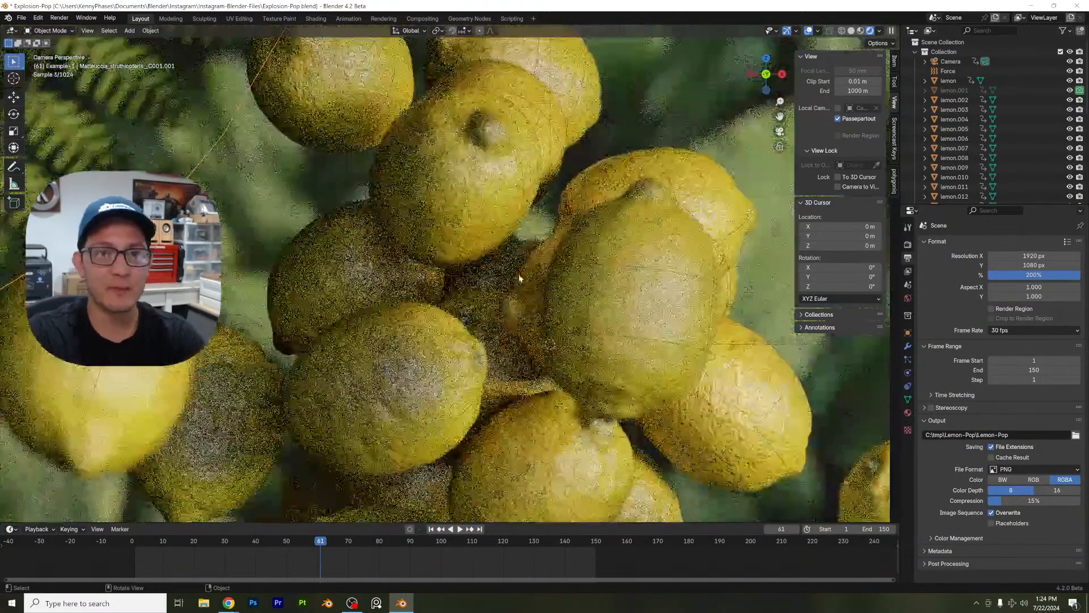
{"action": "scroll", "coordinate": [518, 278], "scroll_direction": "down", "scroll_amount": 1}
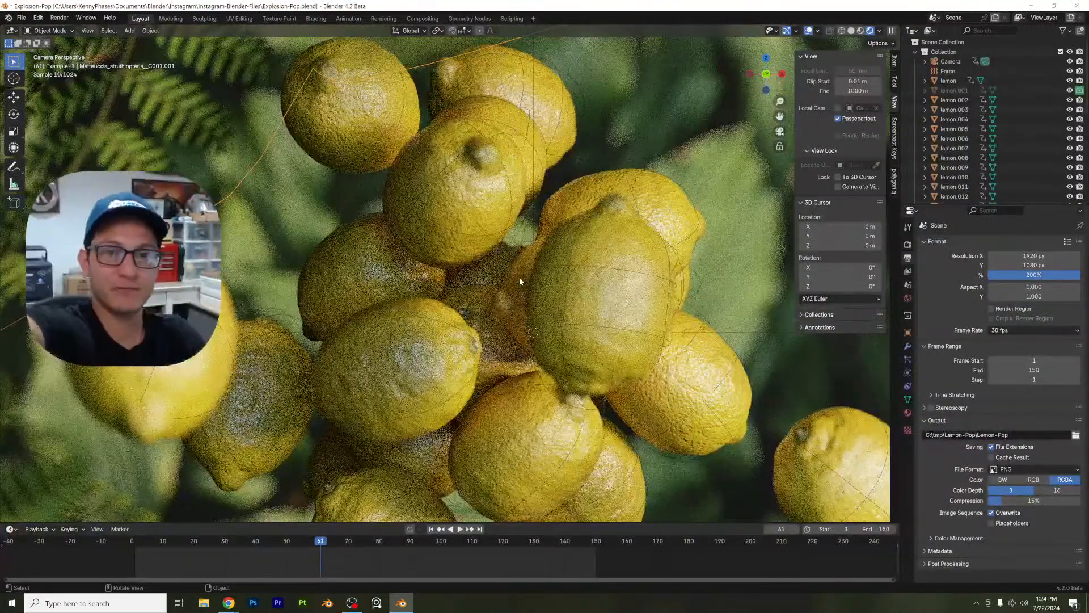
{"action": "scroll", "coordinate": [474, 276], "scroll_direction": "down", "scroll_amount": 3}
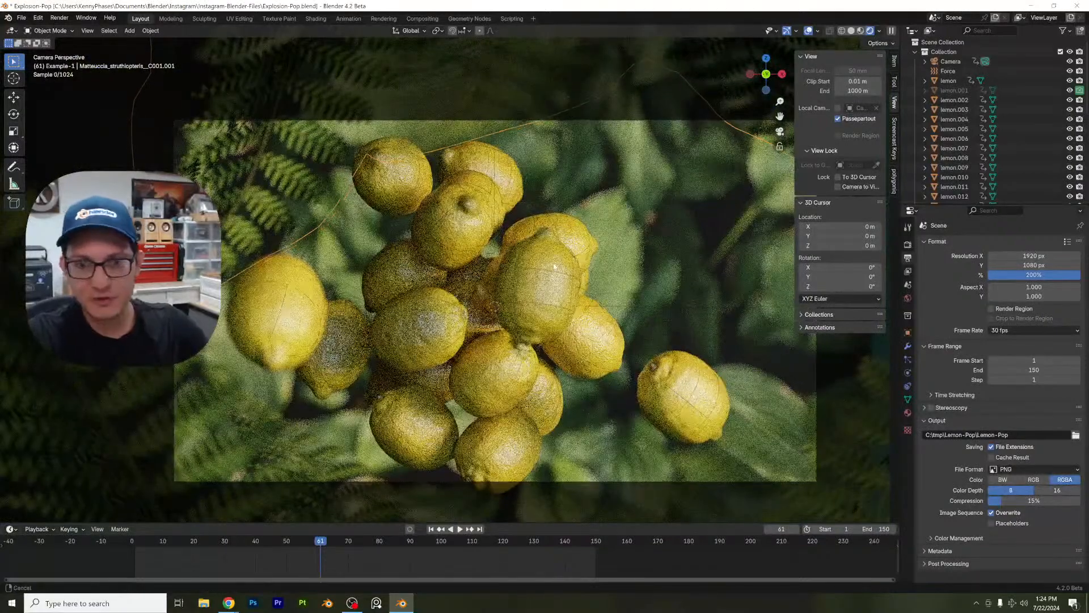
{"action": "middle_click_drag", "start_coordinate": [475, 277], "coordinate": [423, 275], "text": "shift"}
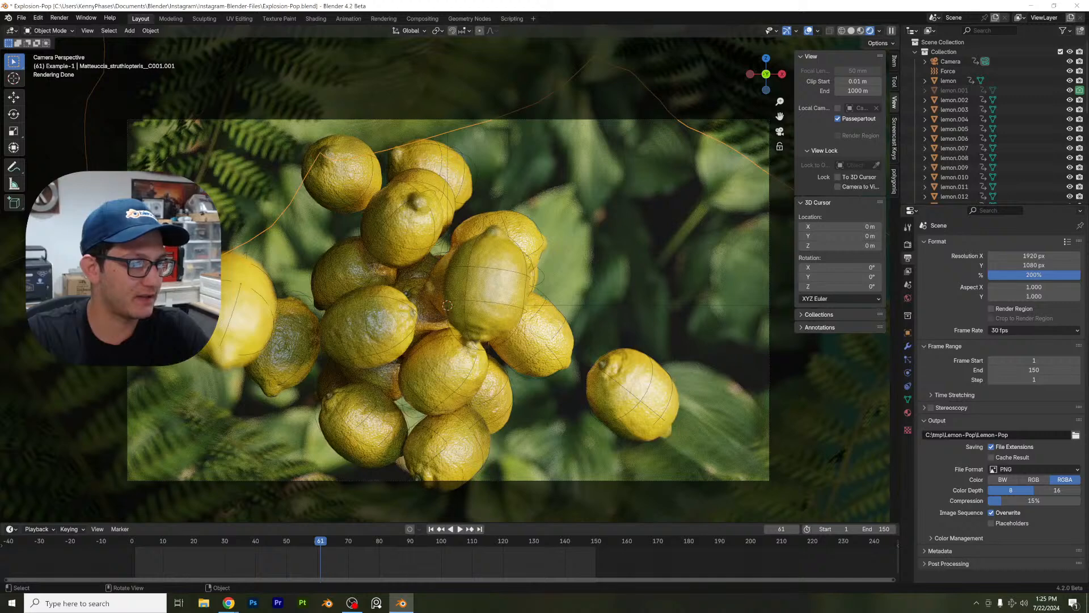
Step: Check the full frame 61 composition in solid shading and restore rendered shading
{"action": "key", "text": "alt+Tab"}
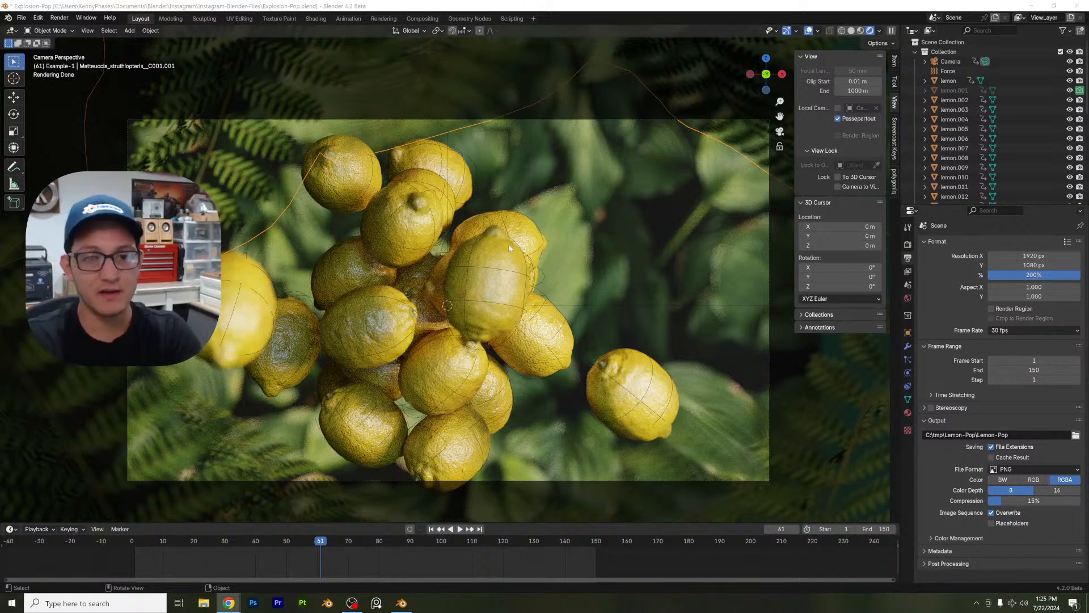
{"action": "left_click", "coordinate": [850, 30]}
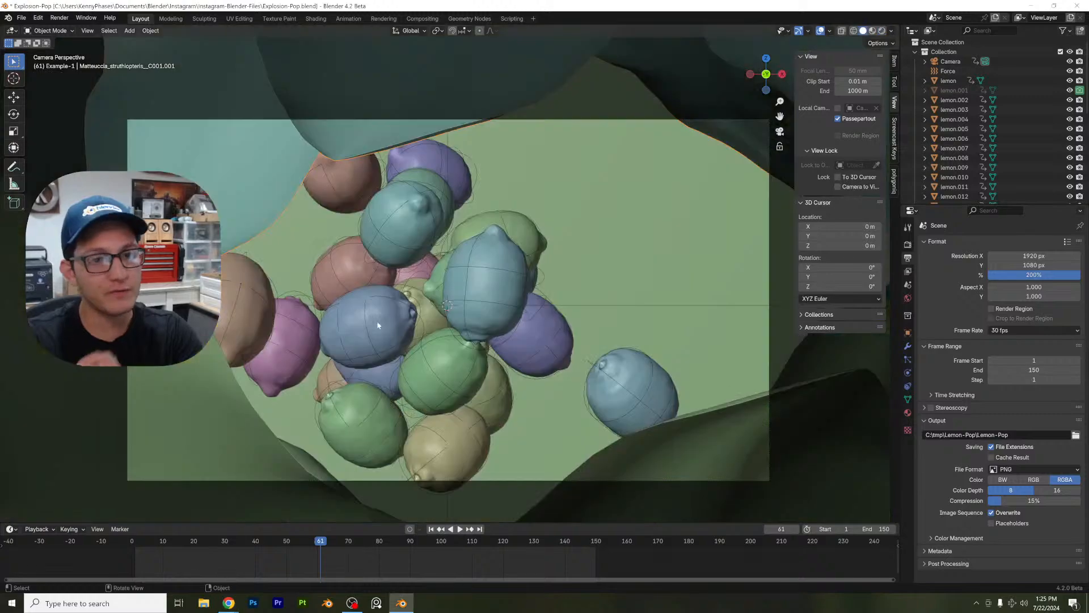
{"action": "scroll", "coordinate": [415, 304], "scroll_direction": "up", "scroll_amount": 1}
{"action": "scroll", "coordinate": [432, 296], "scroll_direction": "down", "scroll_amount": 2}
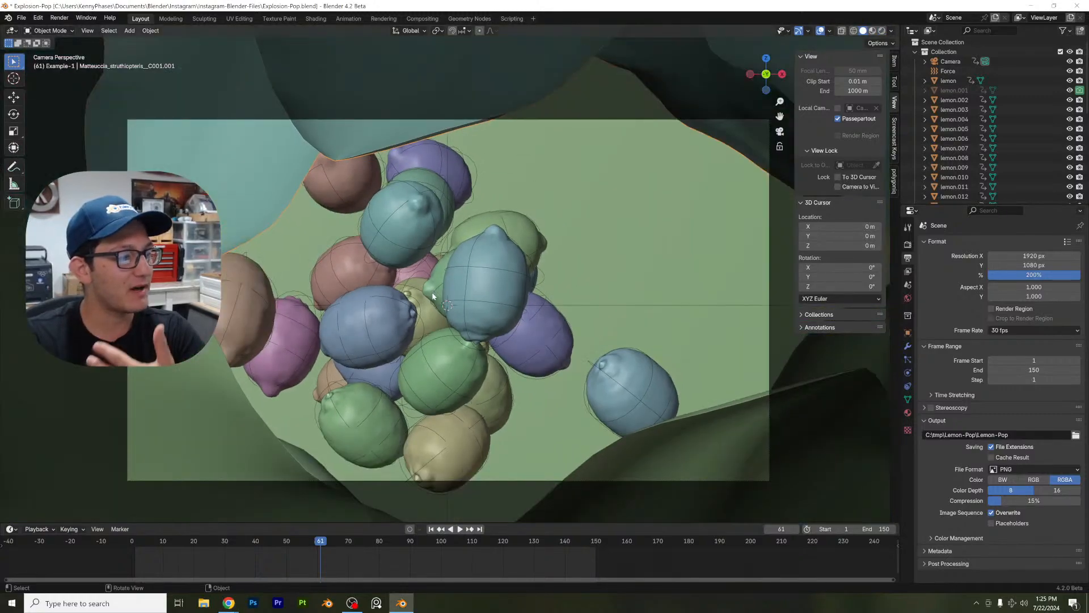
{"action": "left_click", "coordinate": [882, 31]}
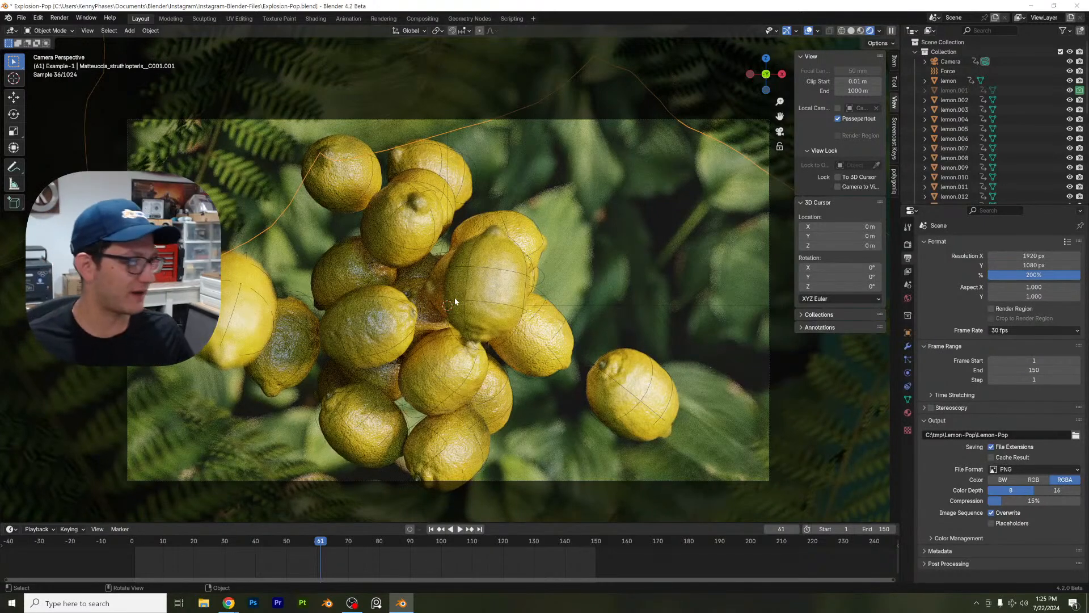
Step: Select the upright front lemon, lemon.014, and switch the selection to the neighbouring lemon.022 for a closer look
{"action": "left_click", "coordinate": [459, 293]}
{"action": "scroll", "coordinate": [381, 332], "scroll_direction": "up", "scroll_amount": 3}
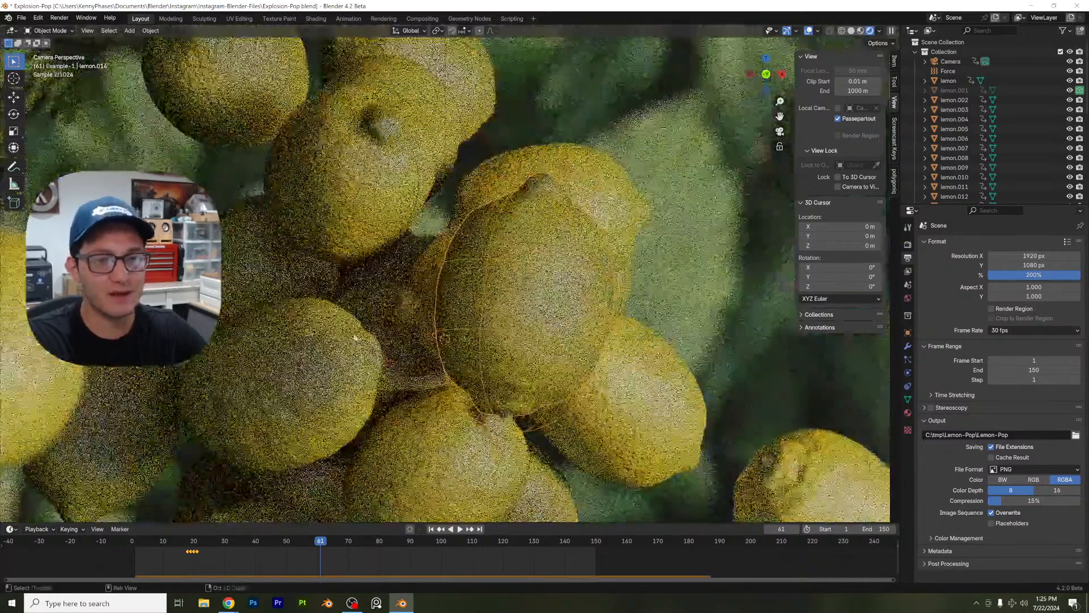
{"action": "middle_click_drag", "start_coordinate": [364, 332], "coordinate": [521, 228], "text": "shift"}
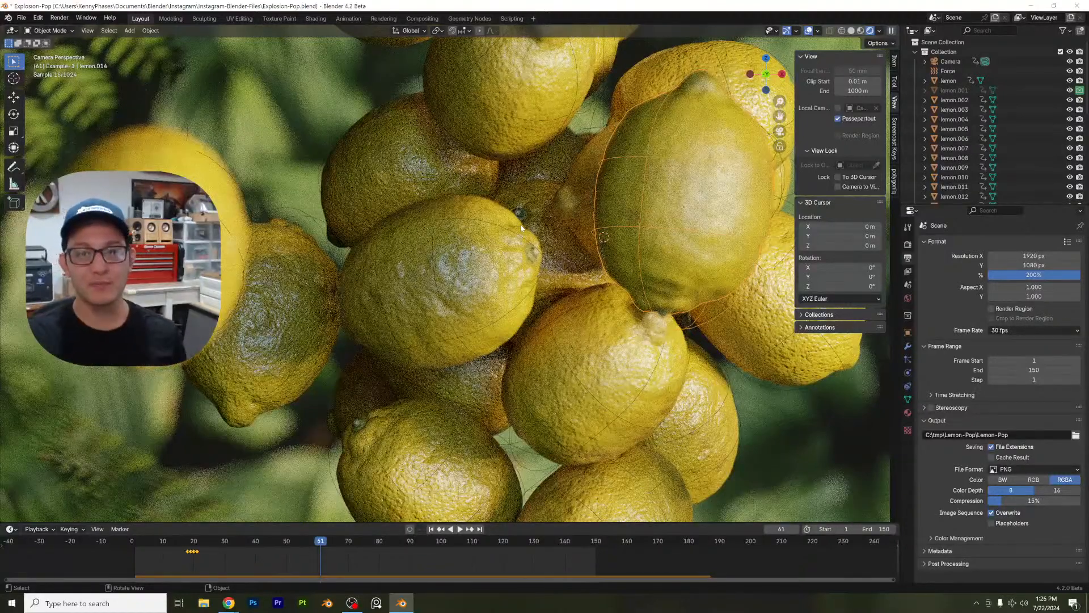
{"action": "left_click", "coordinate": [416, 316]}
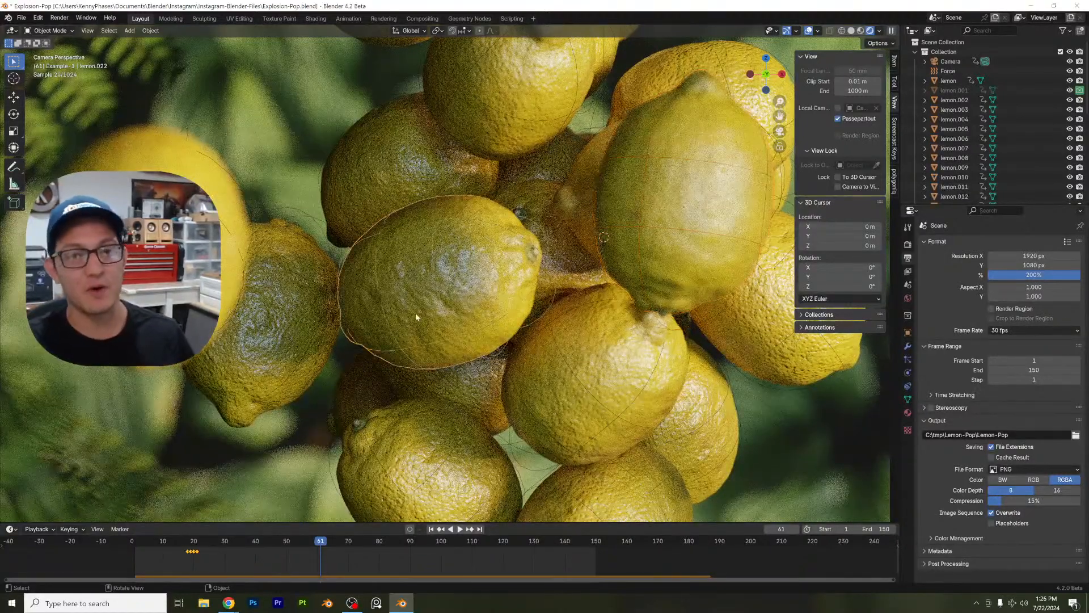